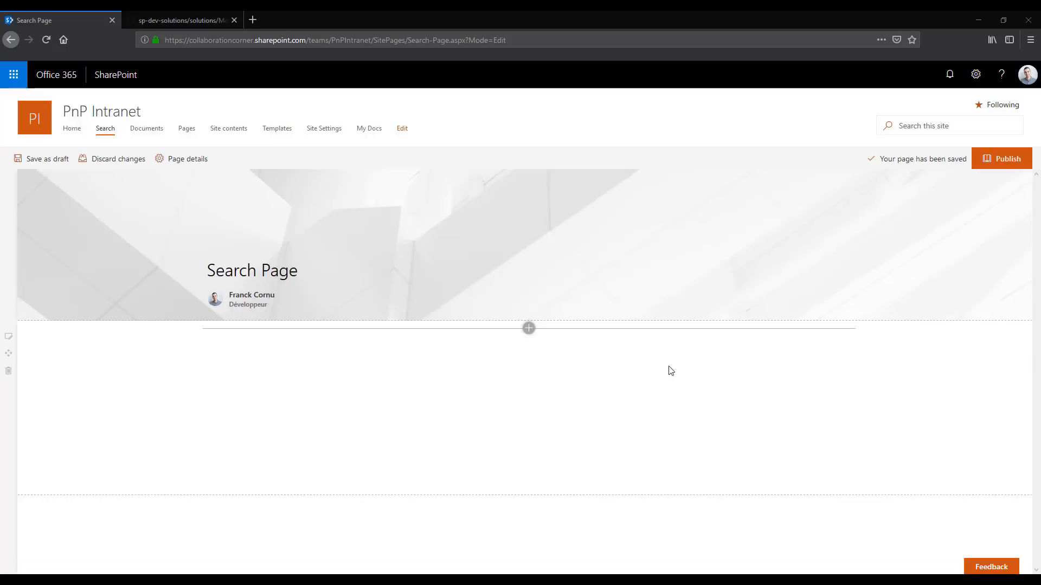
Add a Search Results with Refiners web part to the page's empty section and open its configuration
click(528, 328)
text(search)
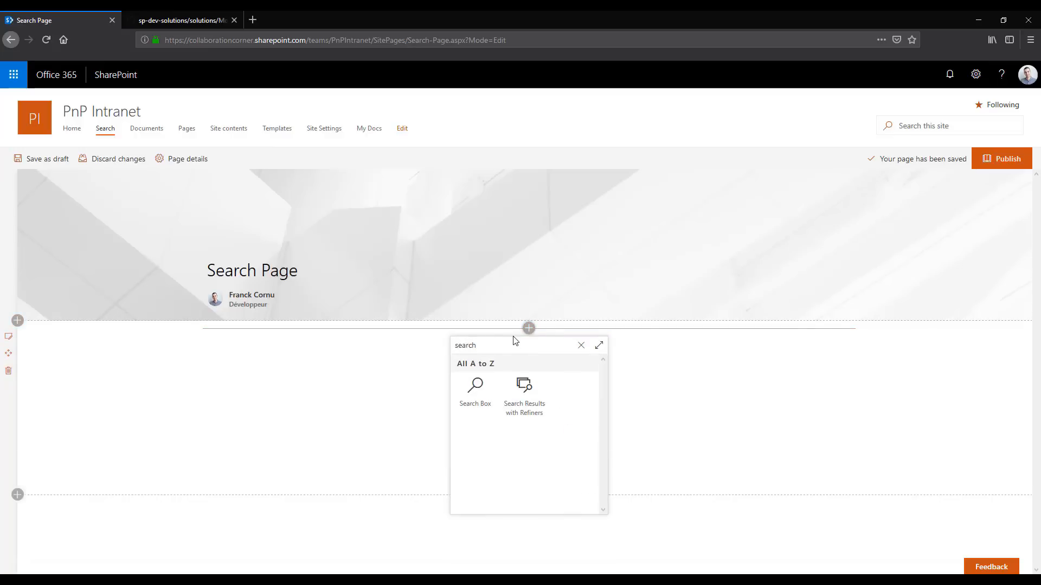
click(525, 396)
click(541, 457)
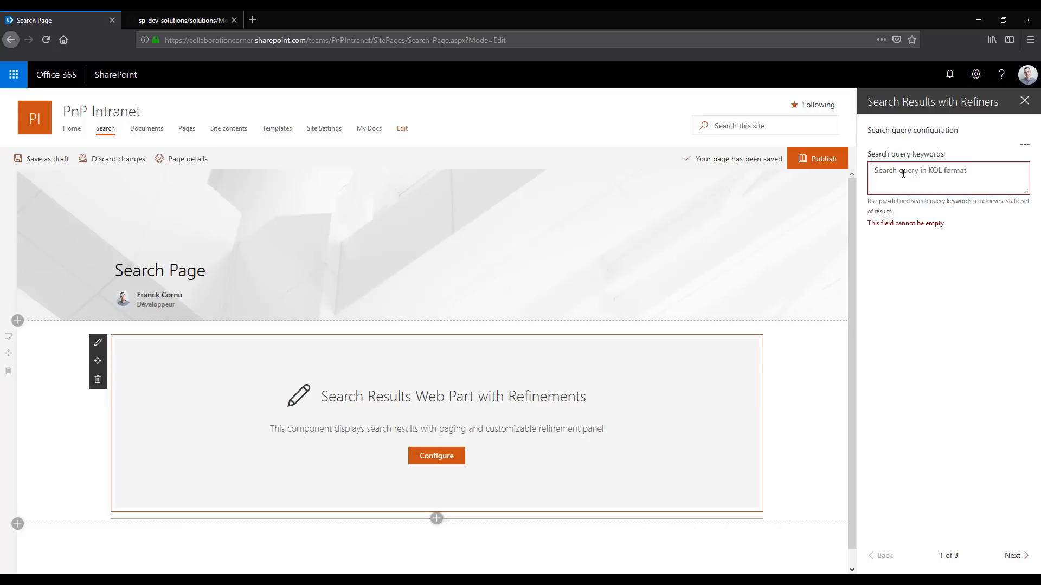
Try the search query keywords "sharepoint" and then "Title:sharepoint" in the web part
text(sharepoint)
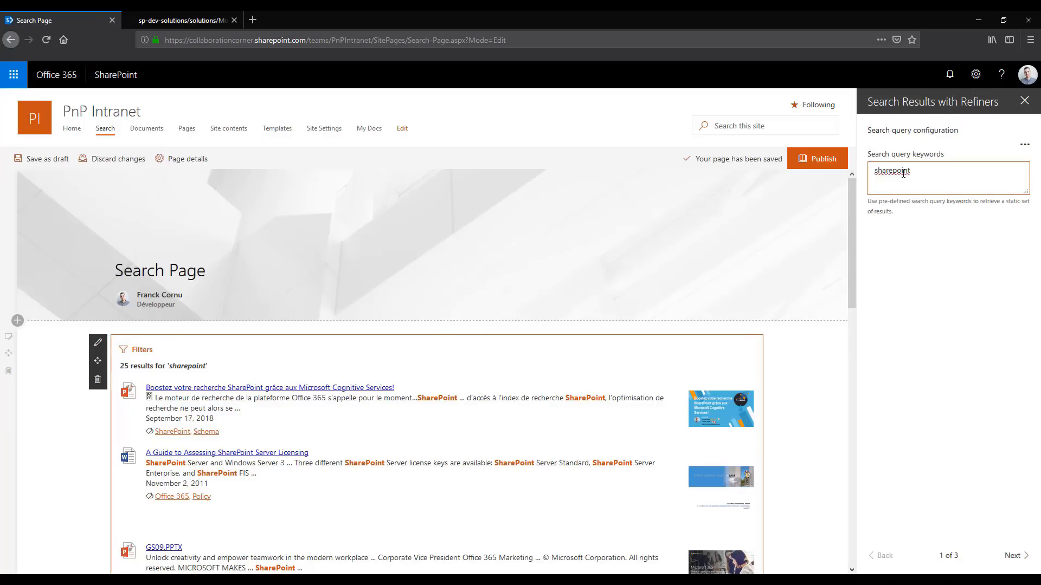
key(ctrl+a)
key(BackSpace)
text(Title:s)
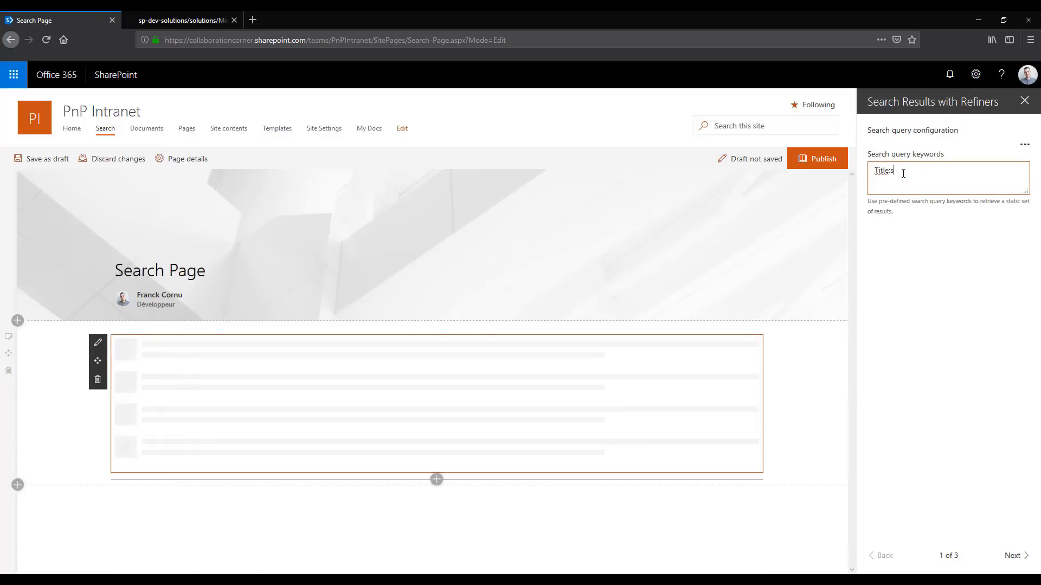
text(harepoint)
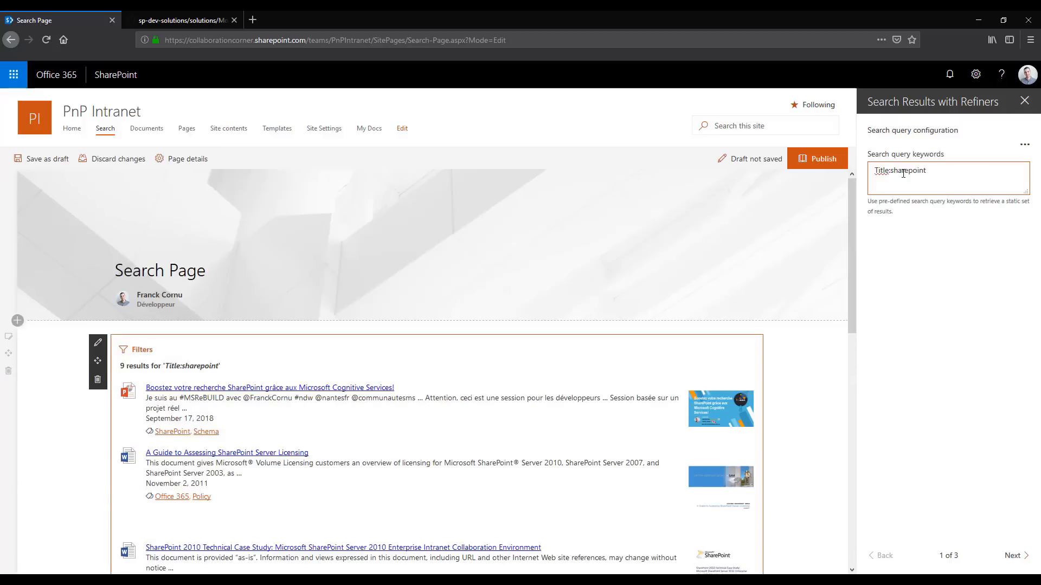
Set the web part's search query keywords to the wildcard *
key(ctrl+a)
key(BackSpace)
text(*)
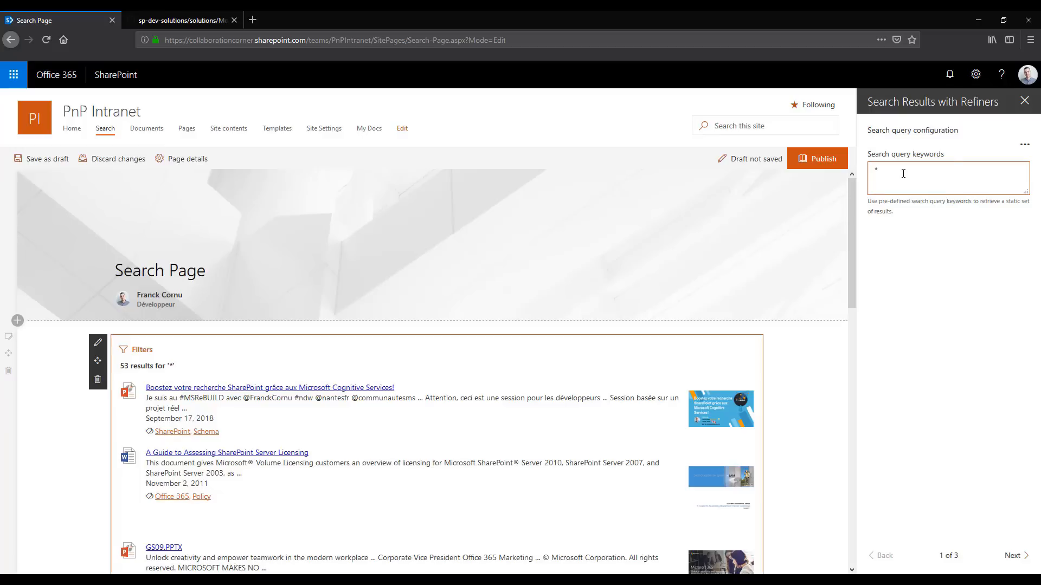
key(BackSpace)
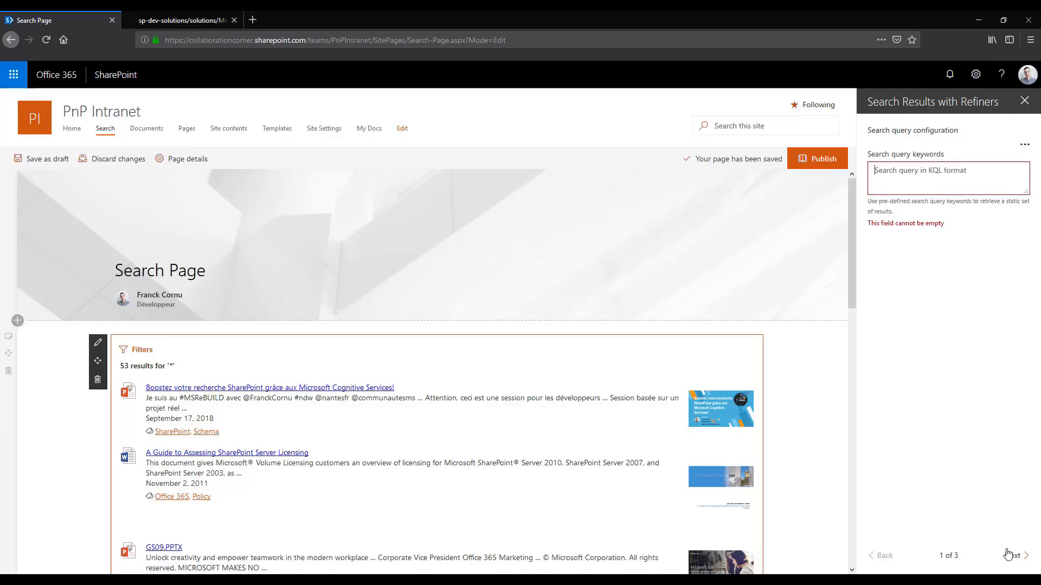
text(*)
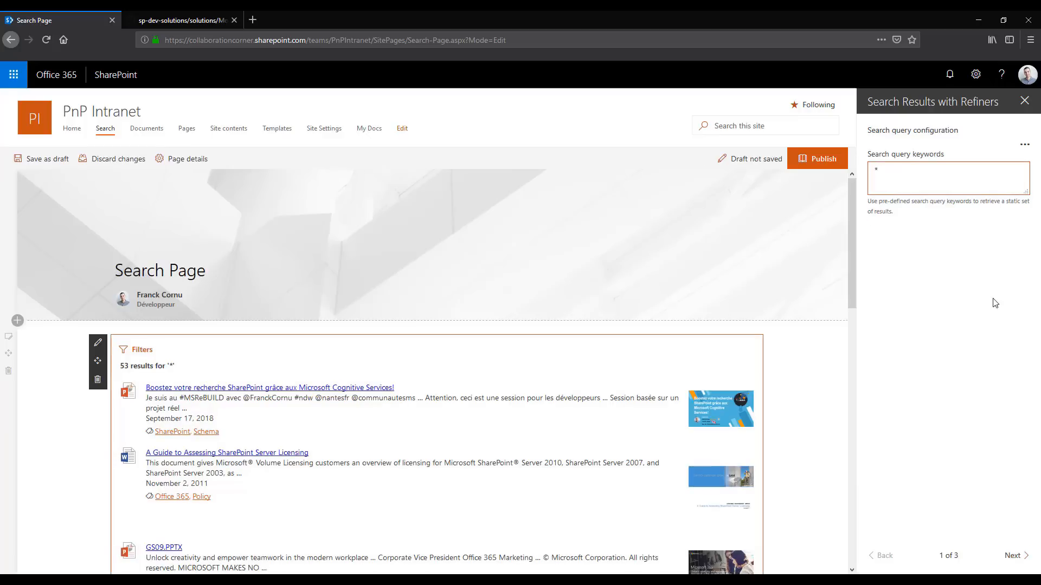
Examine how the {searchTerms} token in the query template relates to the search query keywords
click(1012, 556)
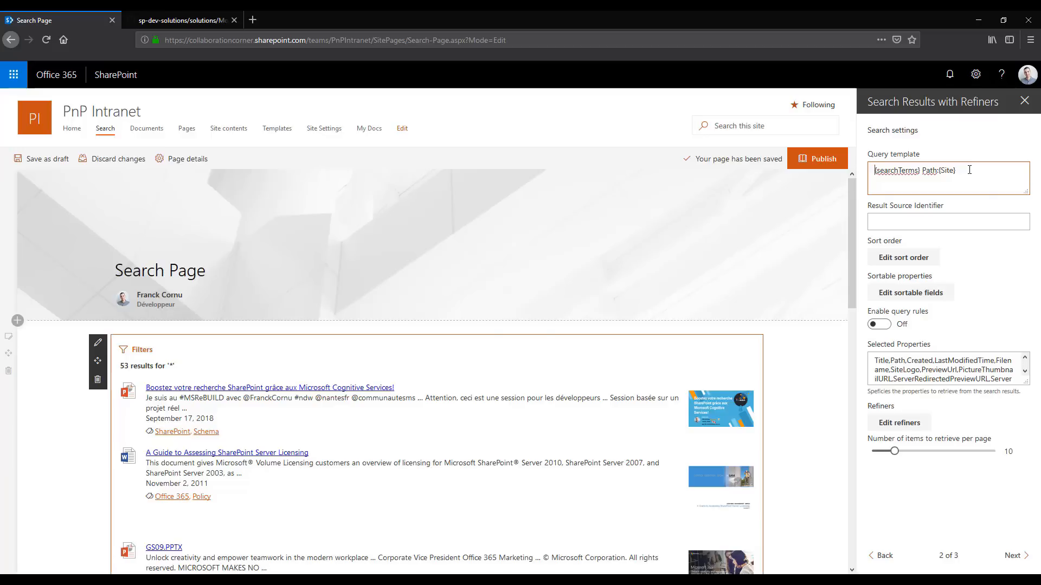
key(shift+Right)
key(shift+Right)
key(shift+Right)
key(shift+Right)
key(shift+Right)
key(shift+Right)
key(shift+Right)
key(shift+Right)
key(shift+Right)
key(shift+Right)
key(shift+Right)
key(shift+Right)
key(shift+Right)
click(879, 555)
drag(899, 177, 860, 177)
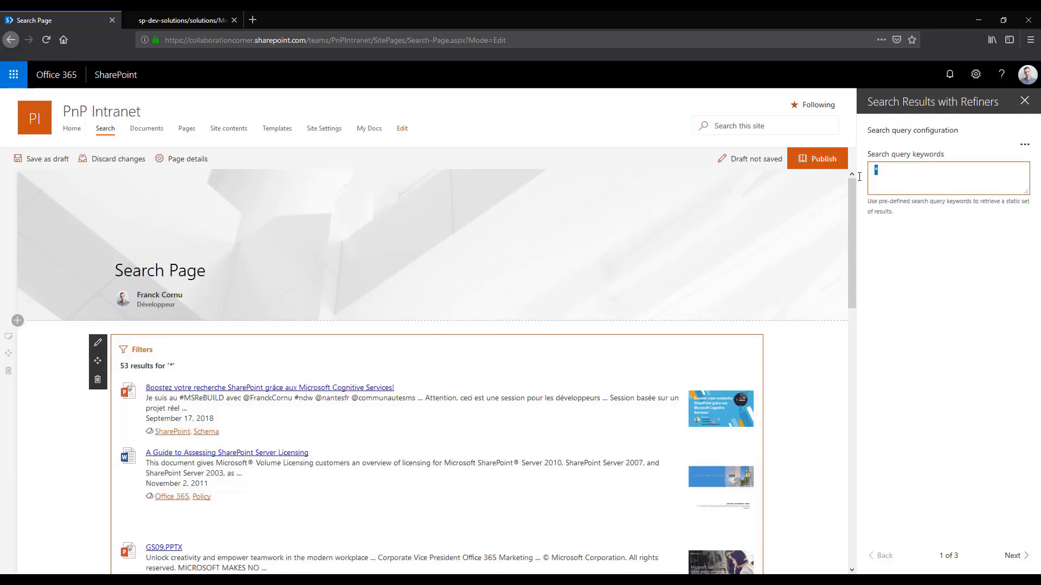
Set the query template to {searchTerms} Path:{SiteCollection}
click(1012, 556)
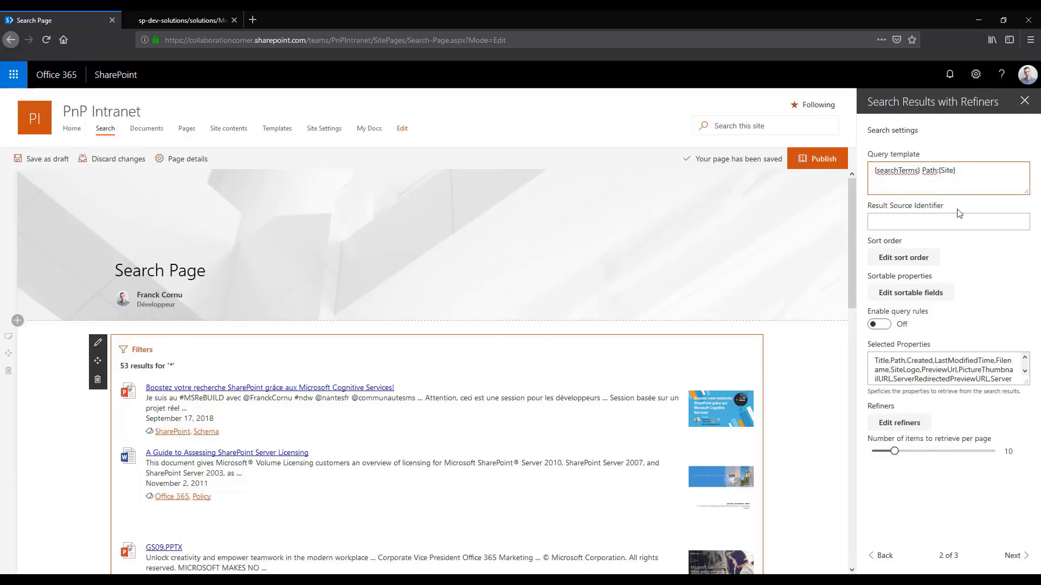
text(Collection)
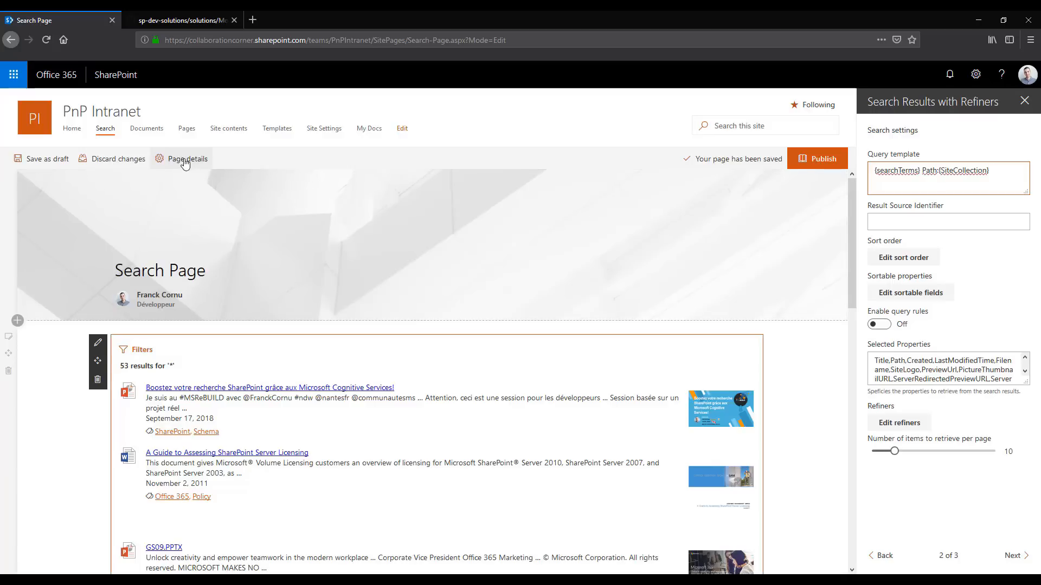
Examine the TaxonomyValue property in the page details and return to the search results web part's settings
click(169, 163)
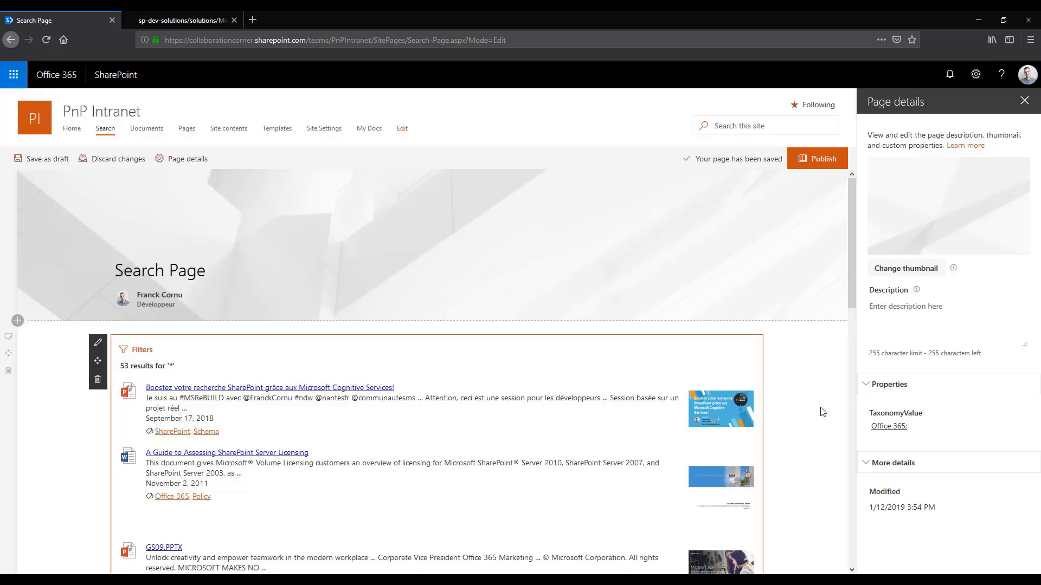
click(98, 344)
click(190, 342)
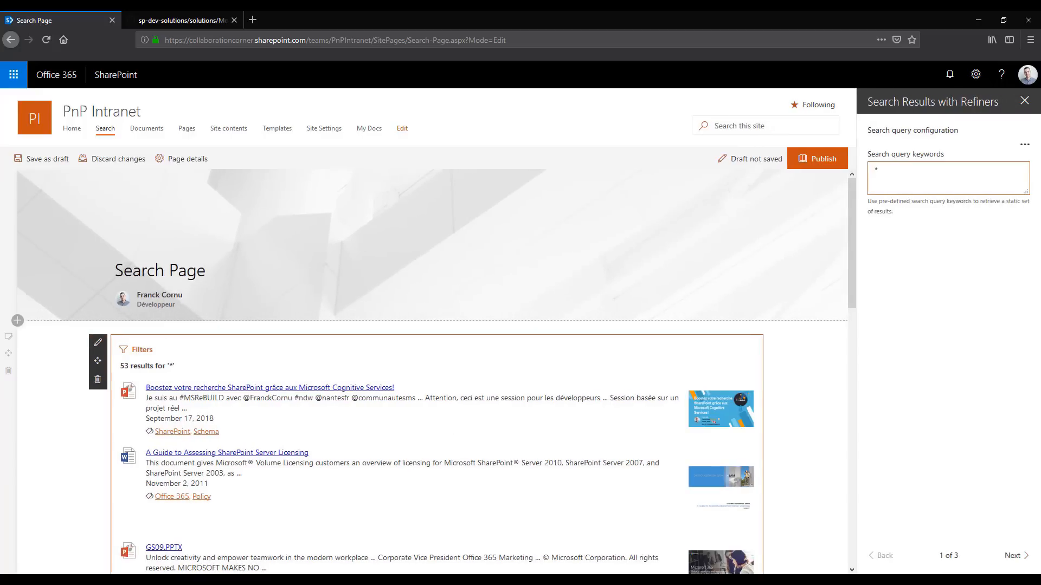
Append the token {Page.TaxonomyValue.Label} to the query template and replace Label with TermID
click(1014, 555)
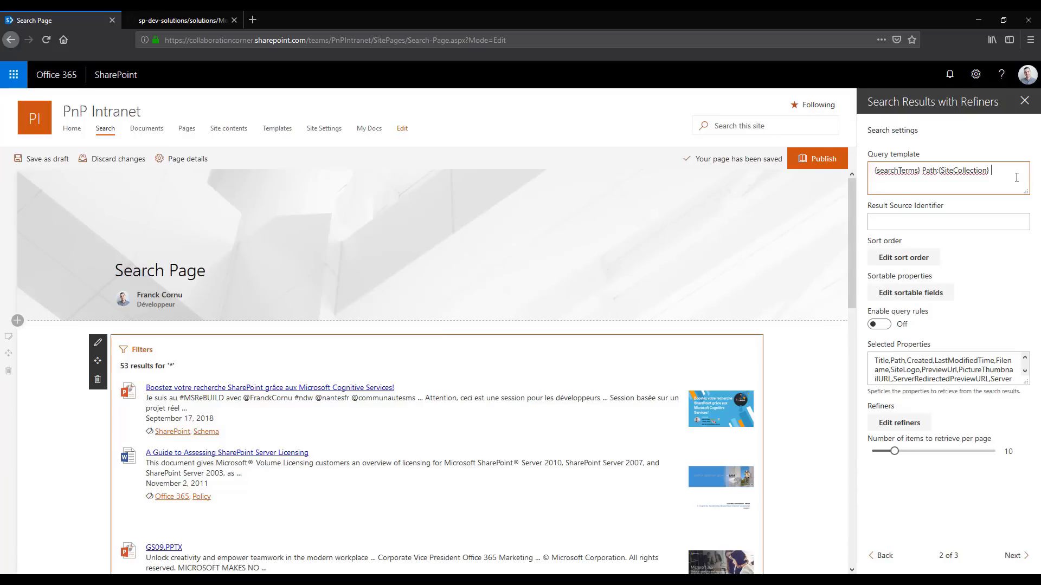
text({Page.)
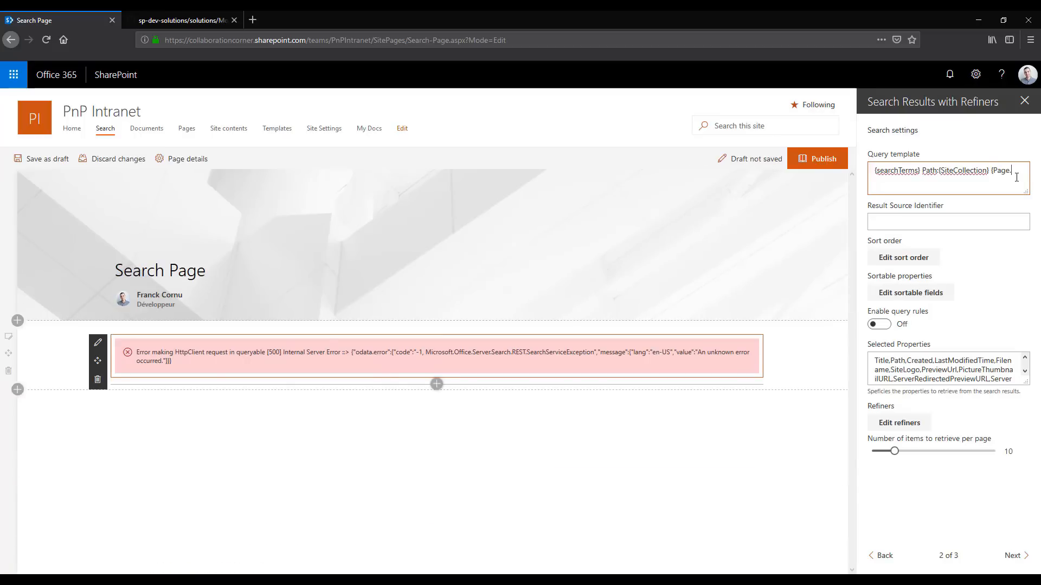
text(Taxonom)
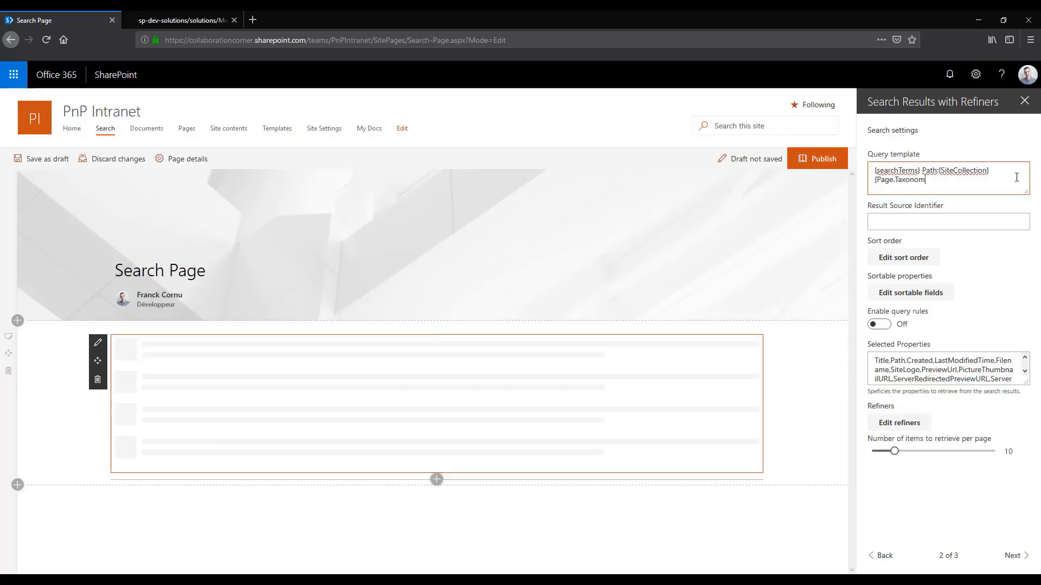
text(yVal)
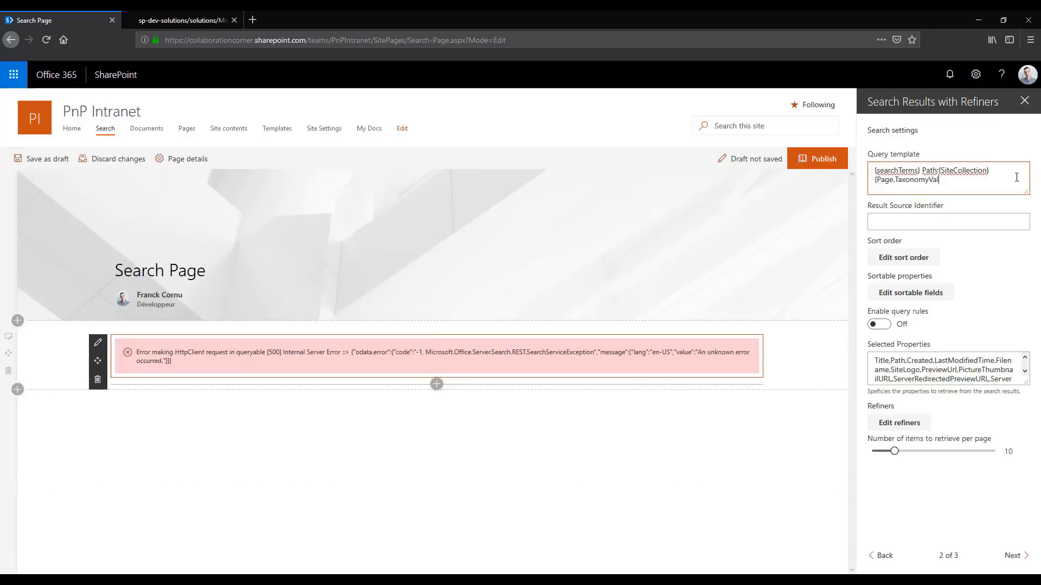
text(ue}.Label)
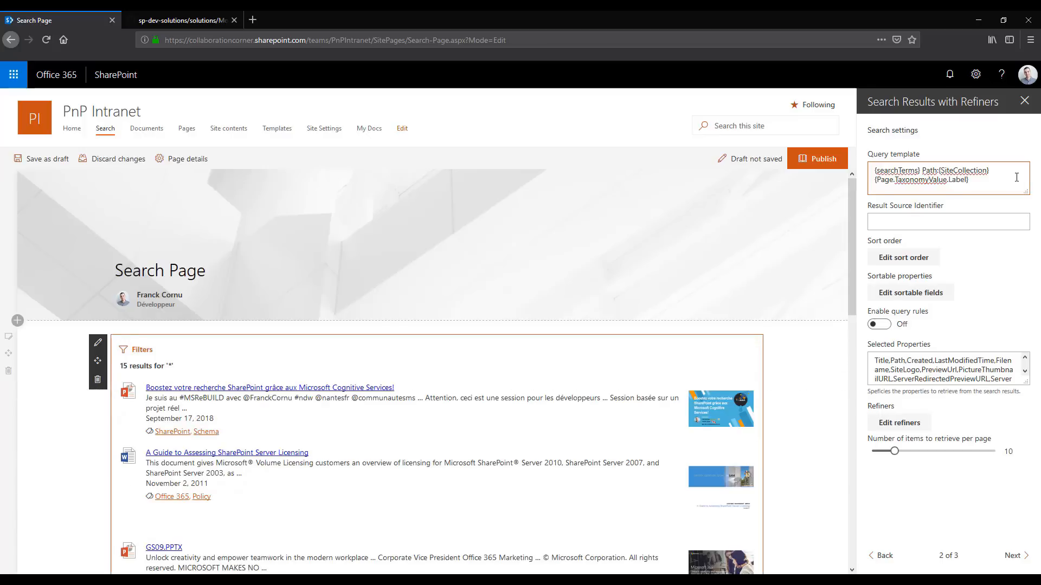
double_click(956, 180)
text(TermID)
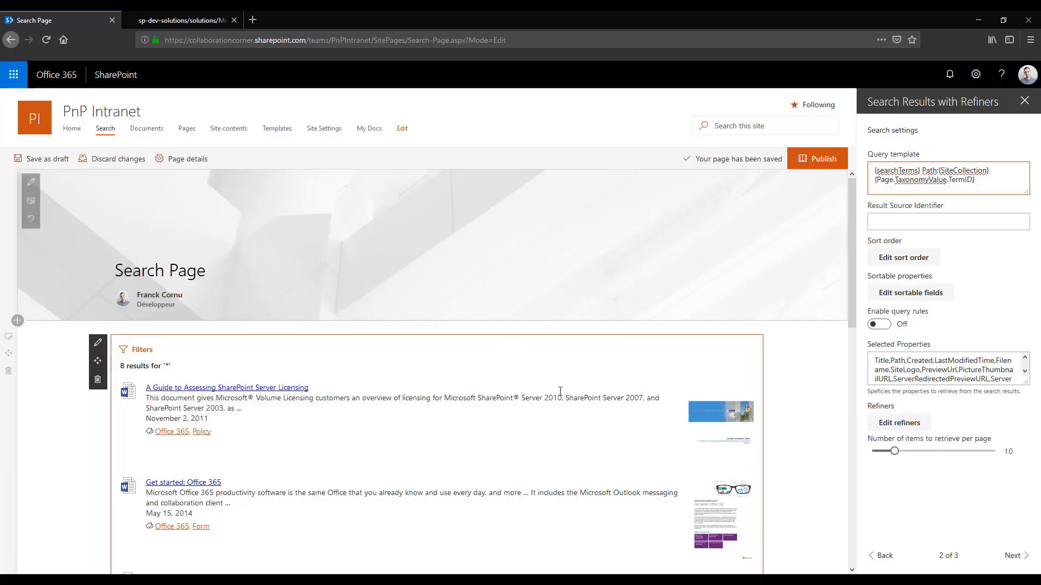
Set the page's TaxonomyValue property to SharePoint and return to the search results web part
click(175, 160)
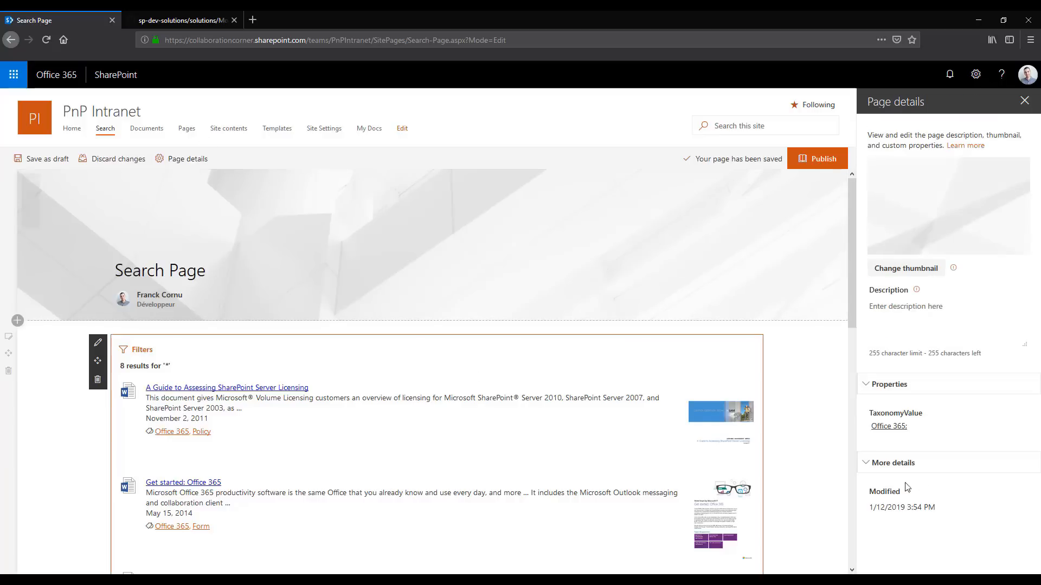
click(916, 426)
click(915, 432)
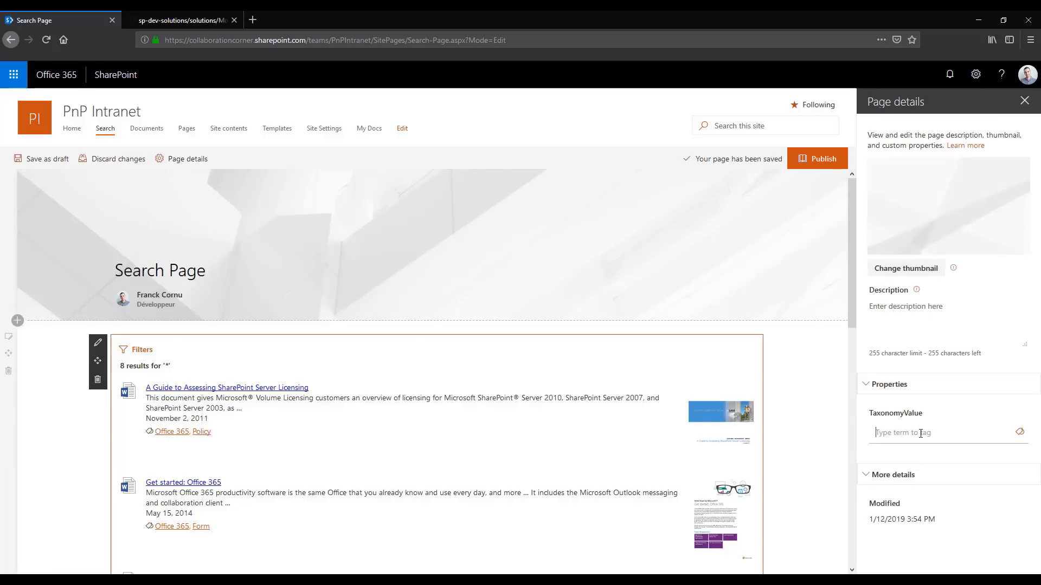
text(SharePoint)
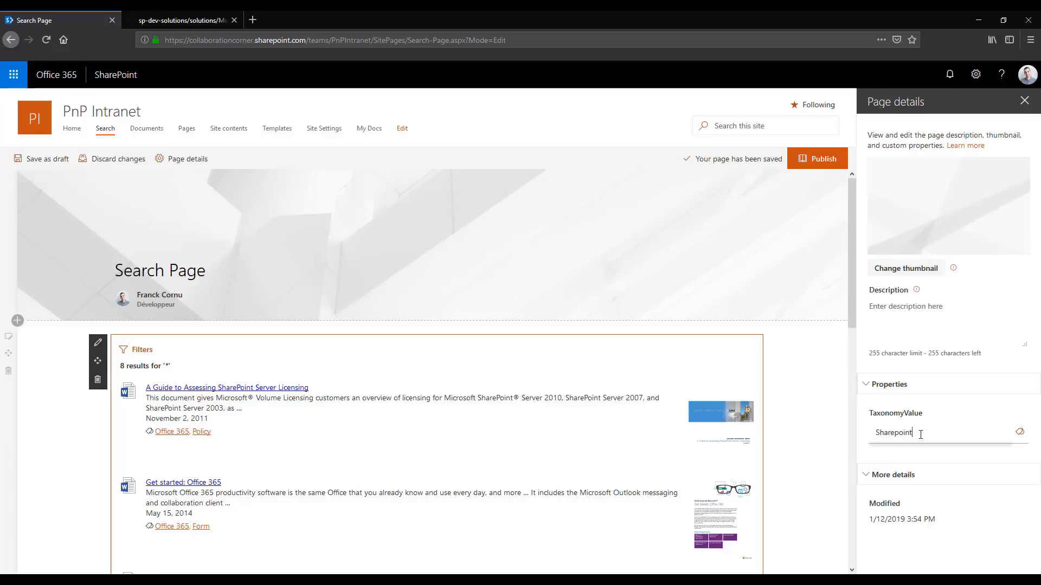
click(918, 458)
click(952, 466)
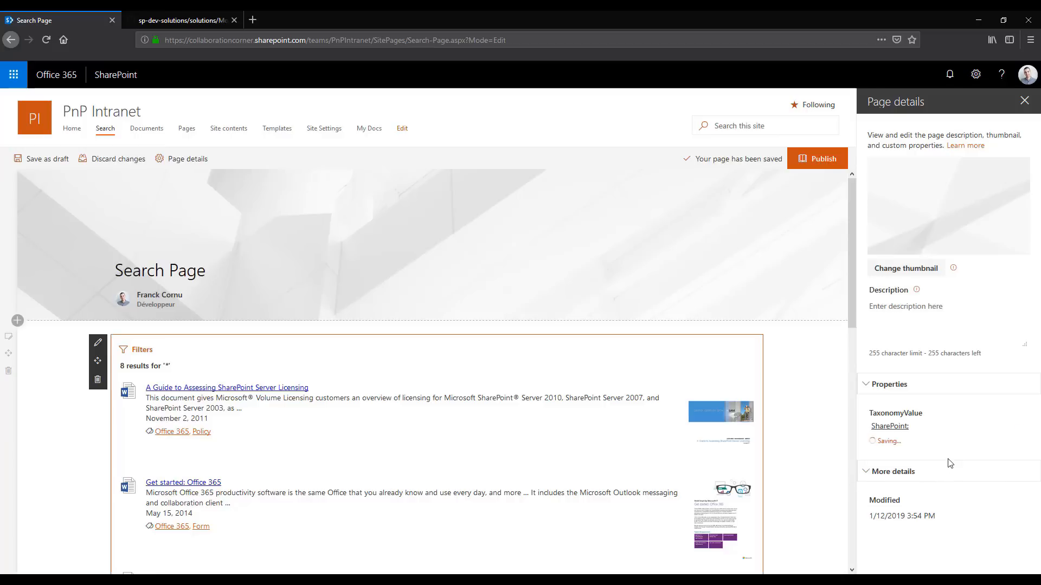
click(443, 424)
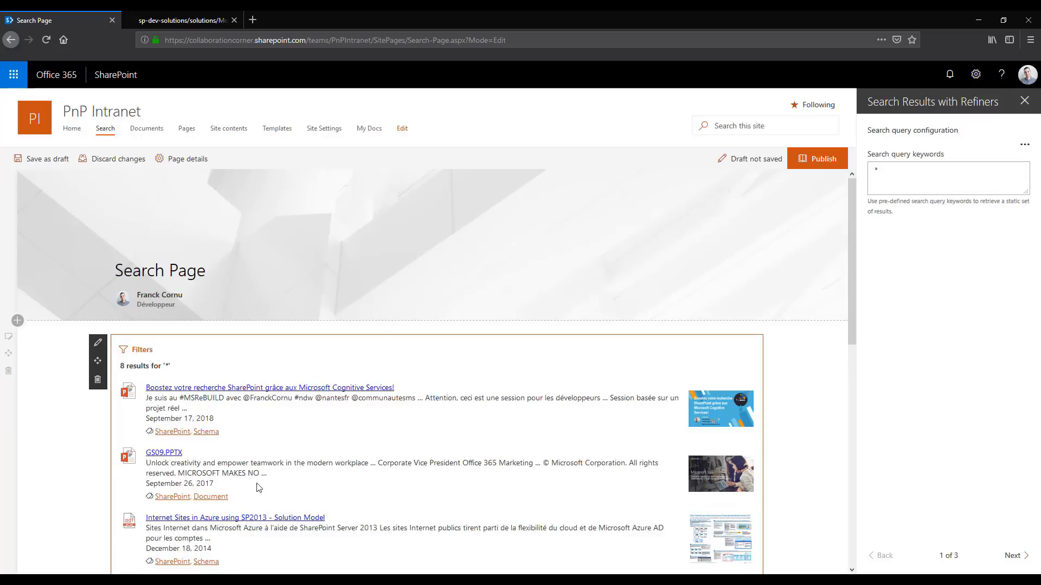
Examine the {Page.TaxonomyValue.TermID} token in the web part's query template
click(1012, 556)
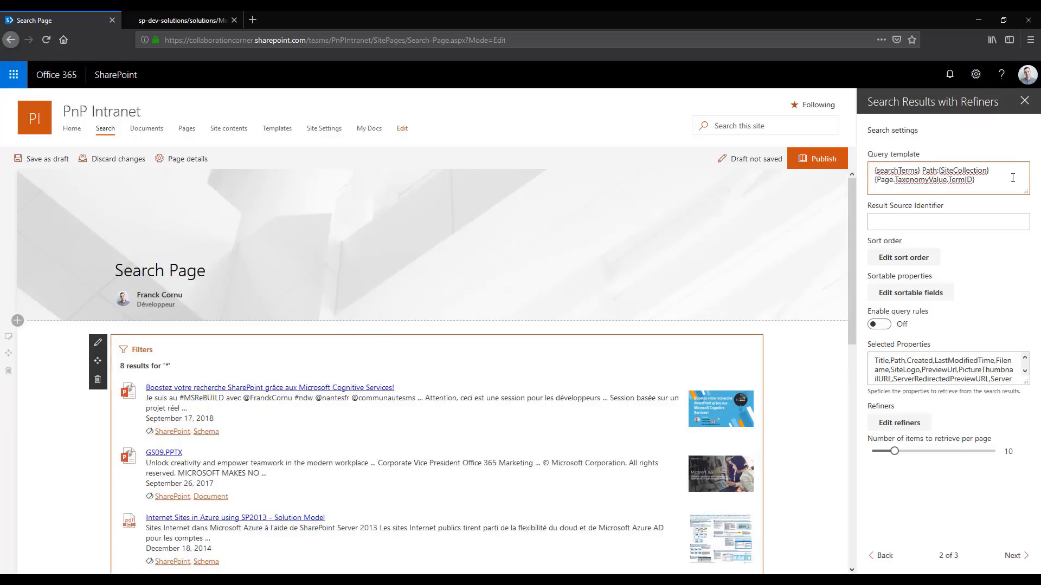
drag(989, 181, 873, 181)
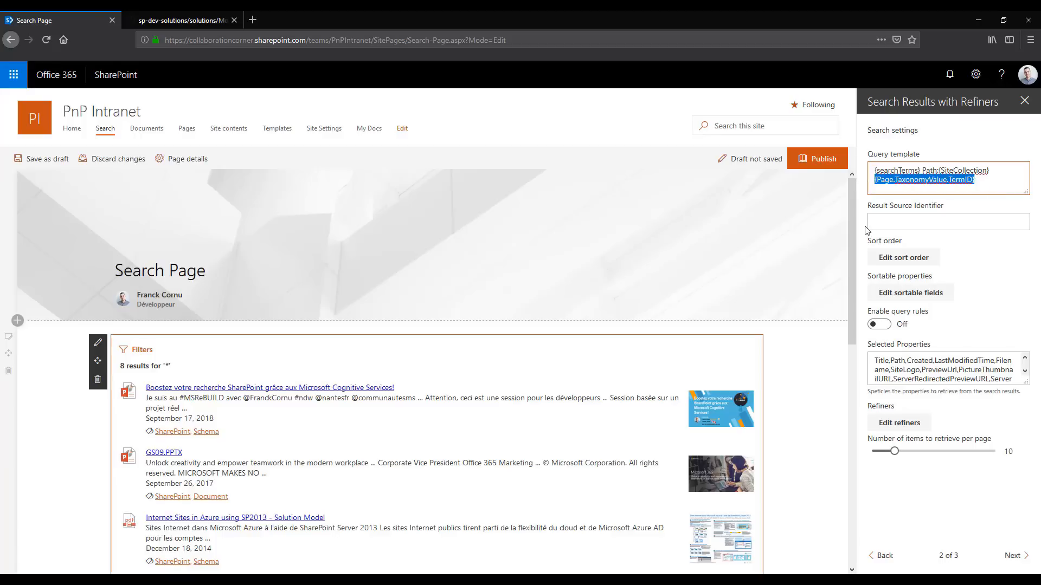
click(1000, 189)
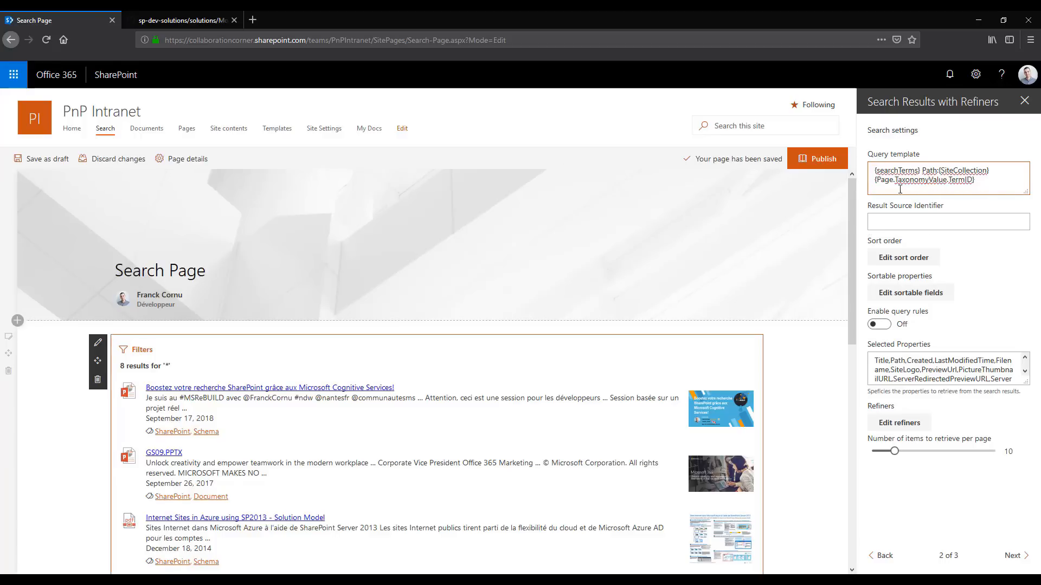
Review the list of supported query variables in the GitHub documentation and return to the search page
click(170, 21)
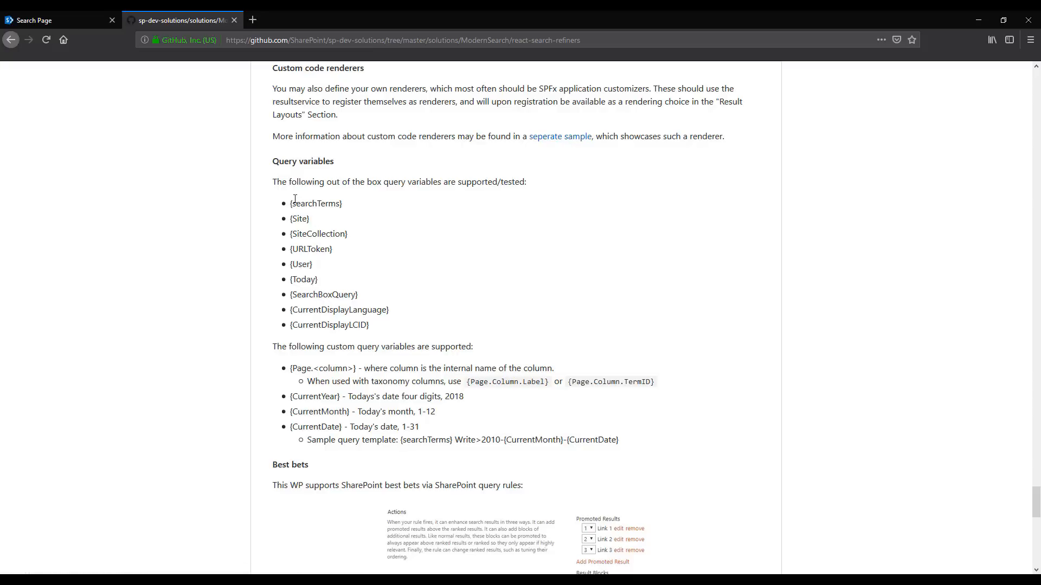
drag(295, 199, 400, 316)
click(339, 341)
click(53, 21)
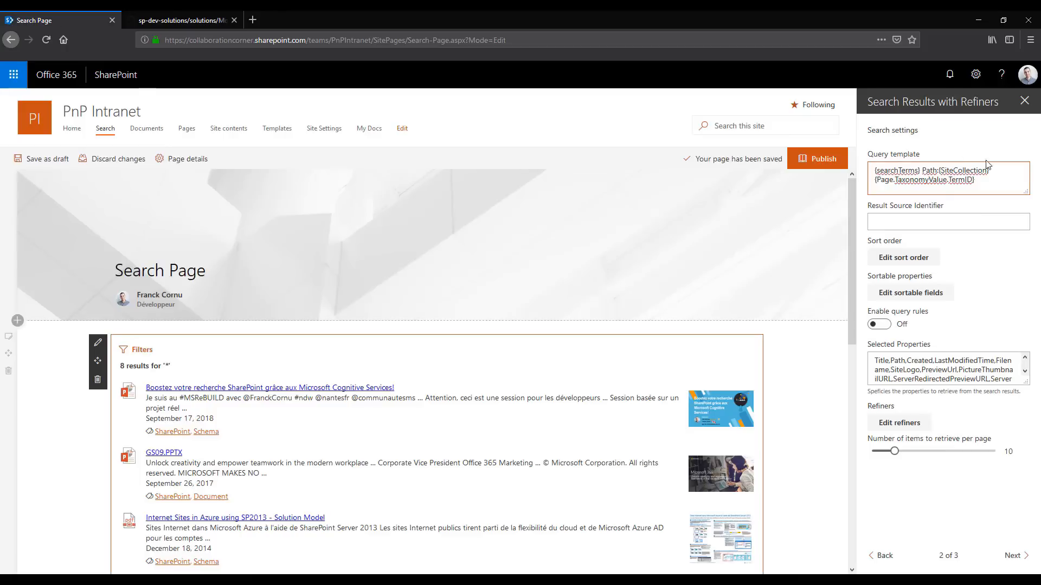
Remove the {Page.TaxonomyValue.TermID} token from the query template
drag(987, 182, 871, 184)
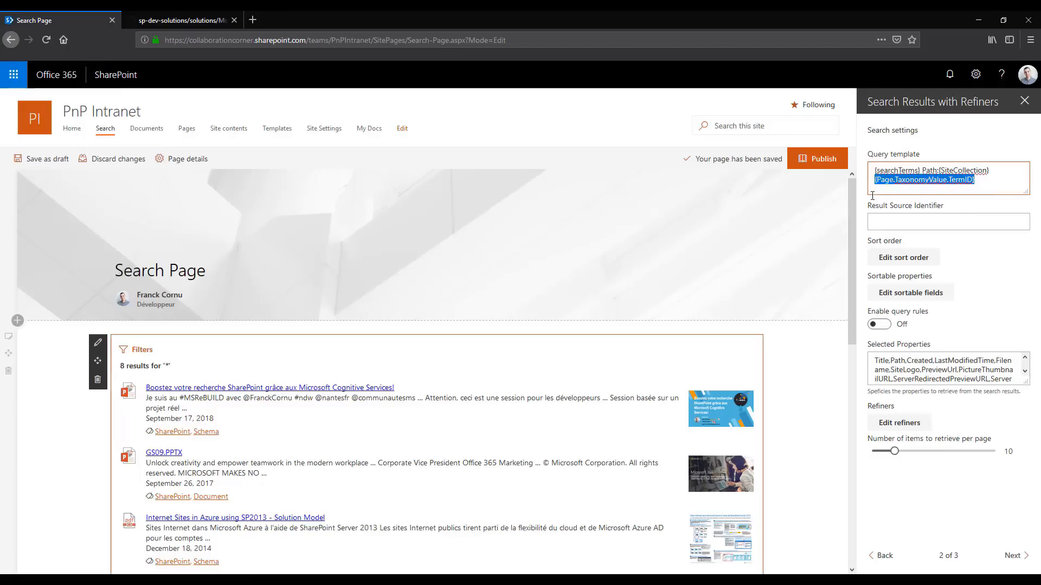
key(BackSpace)
key(BackSpace)
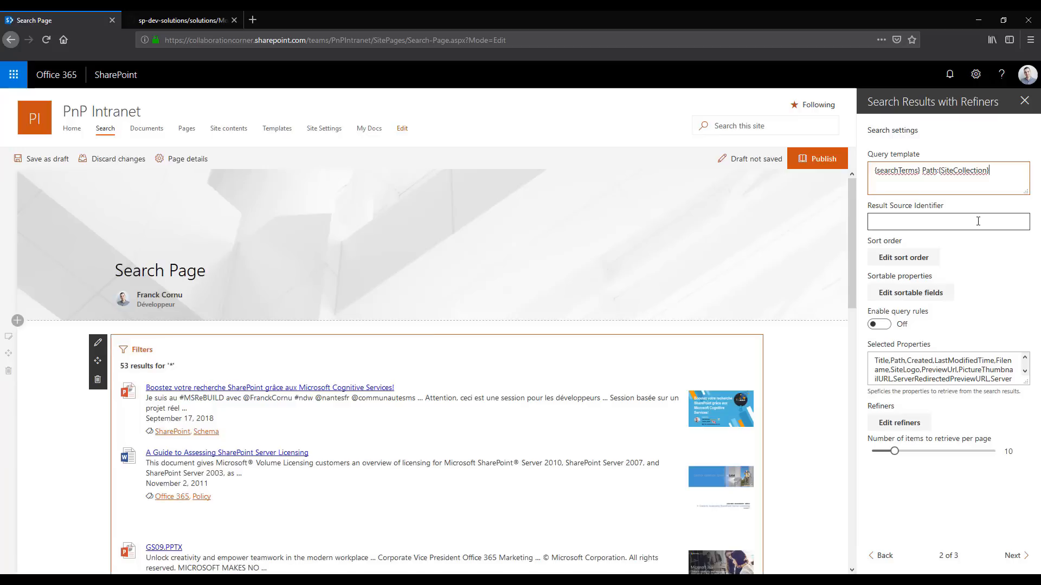
Open the Site Settings page in a new browser tab
click(930, 219)
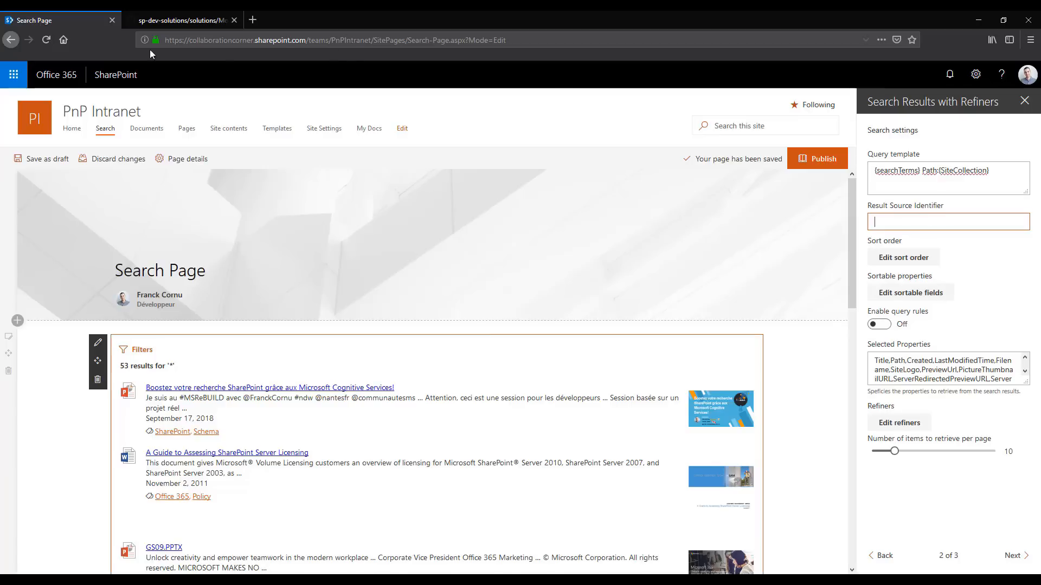
right_click(323, 129)
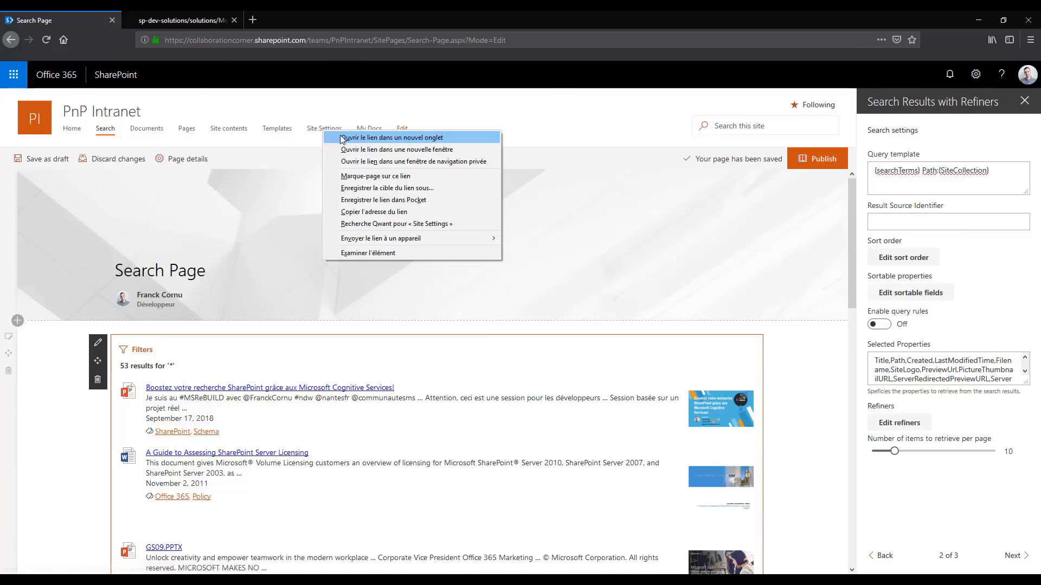
click(339, 135)
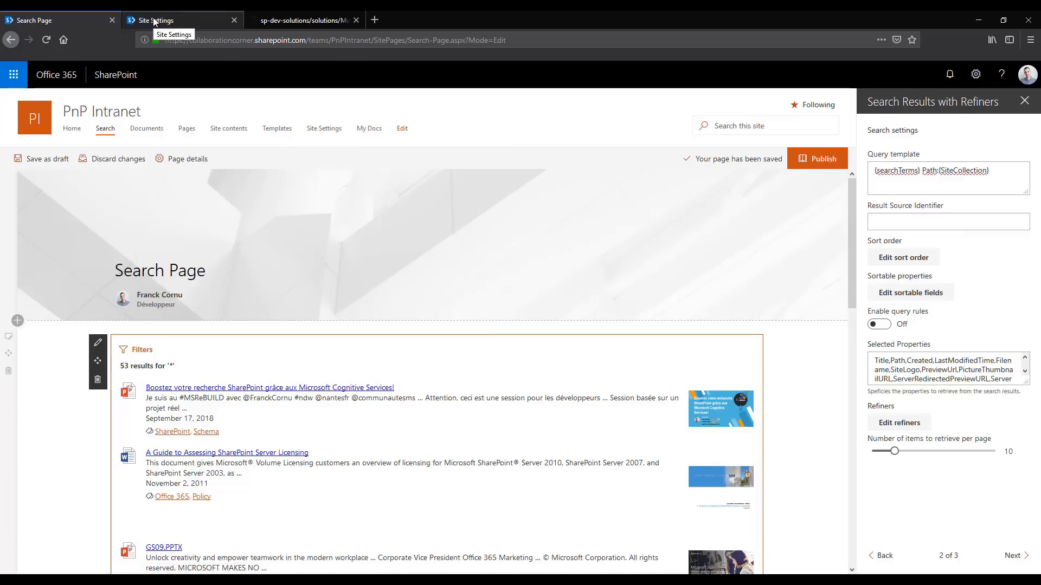
Start a new result source named Office 365 Docs at site collection level from the Site Settings page
click(155, 20)
click(351, 298)
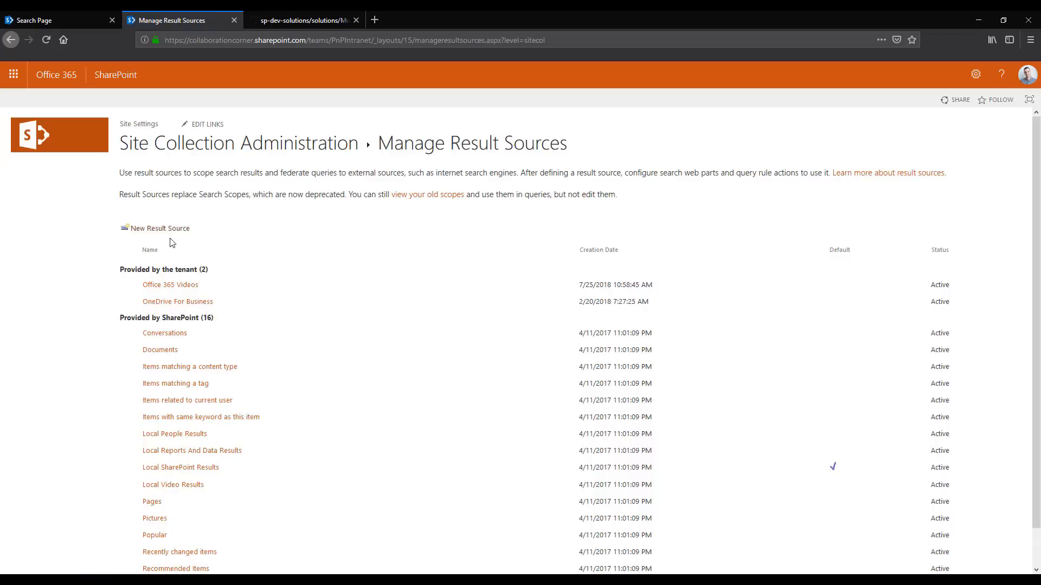
click(161, 229)
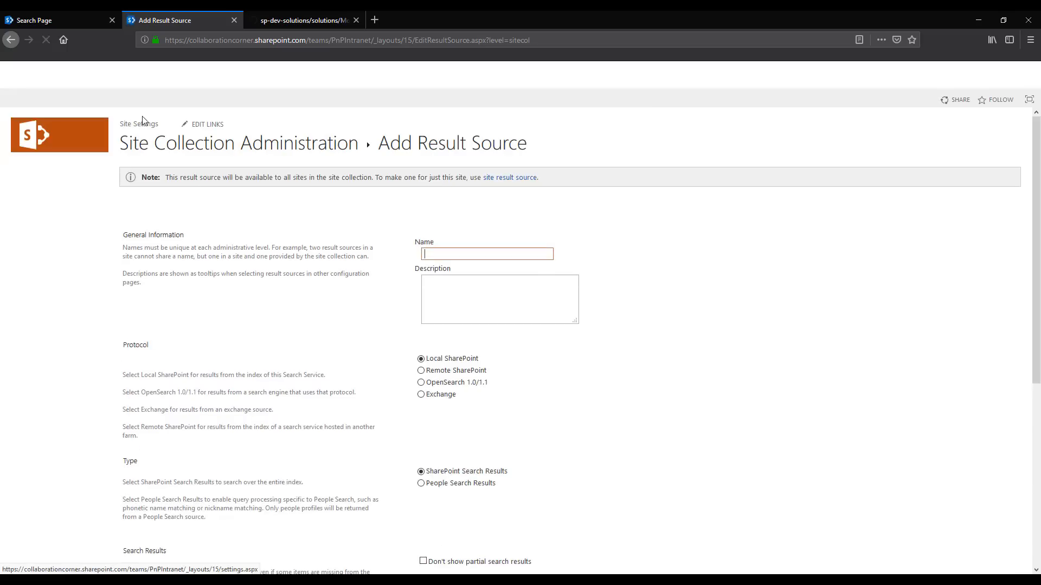
click(449, 255)
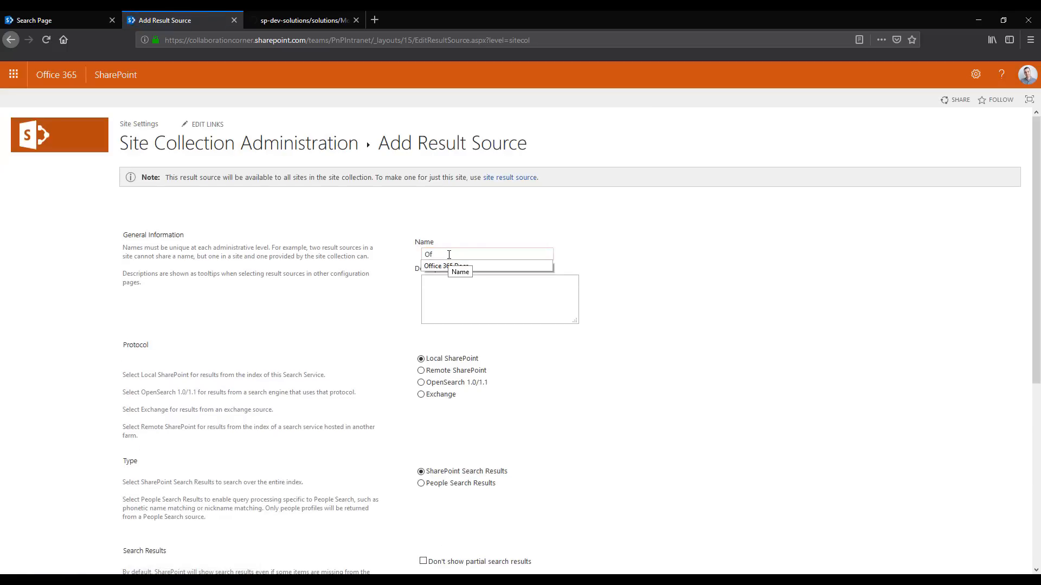
text(Of)
click(446, 266)
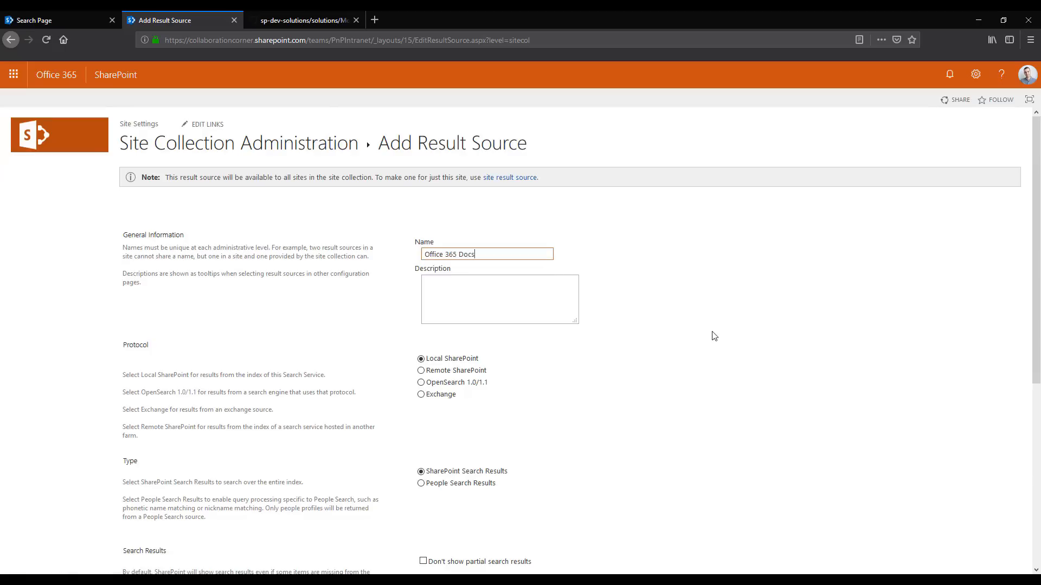
Set the result source's query transform to {searchTerms} Title:"Office 365" and save the result source
scroll(653, 332, down, 3)
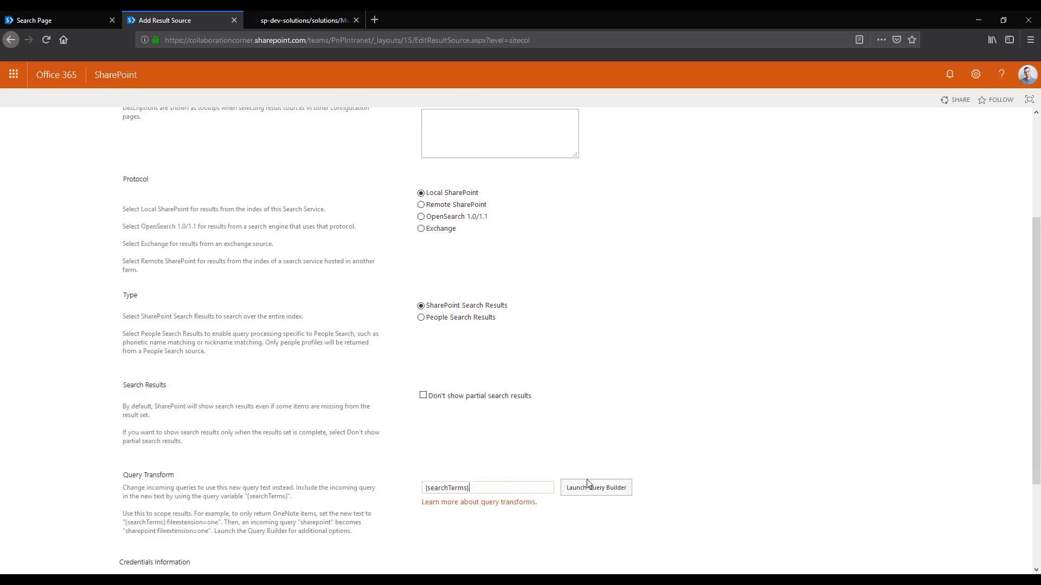
key(Down)
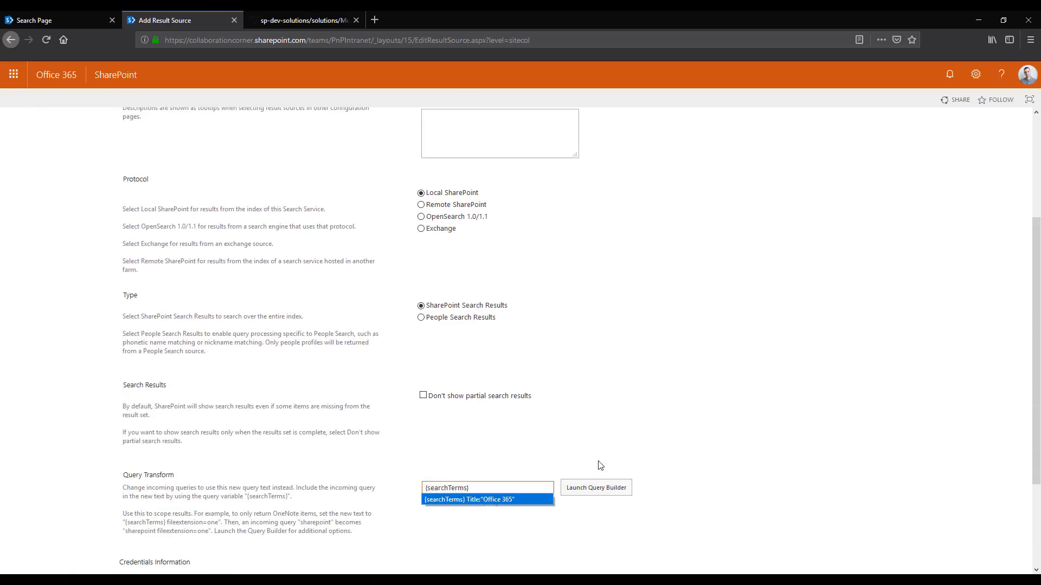
click(506, 499)
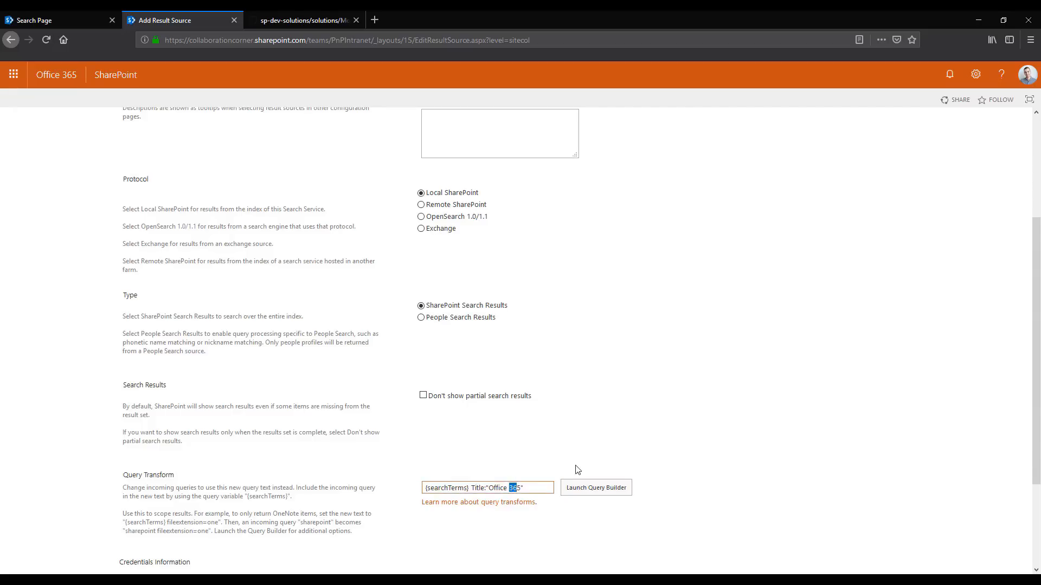
scroll(697, 499, down, 4)
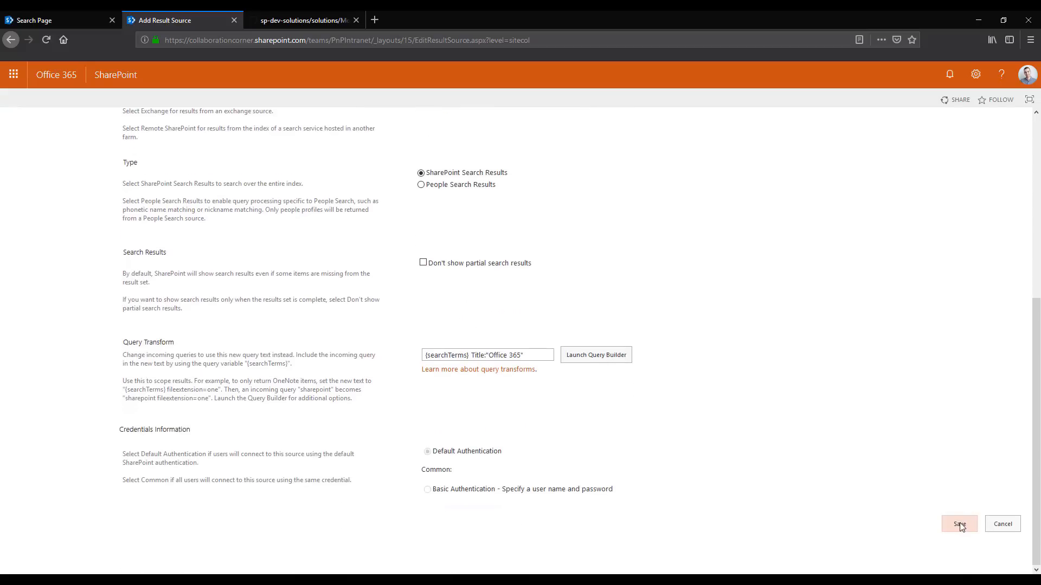
click(959, 524)
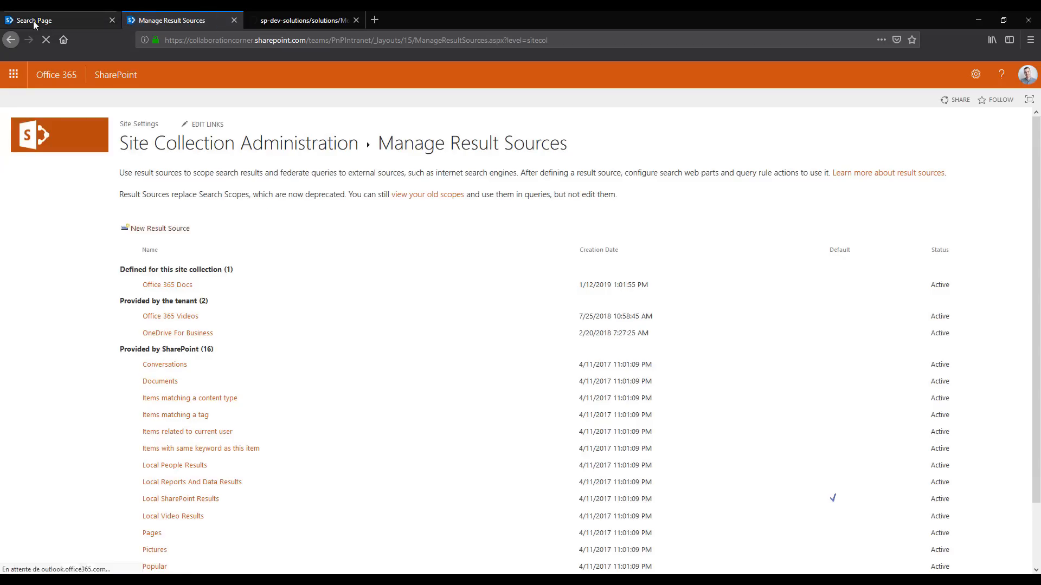
Copy the source ID of Office 365 Docs from its page address into the web part's Result Source Identifier on the search page
click(175, 285)
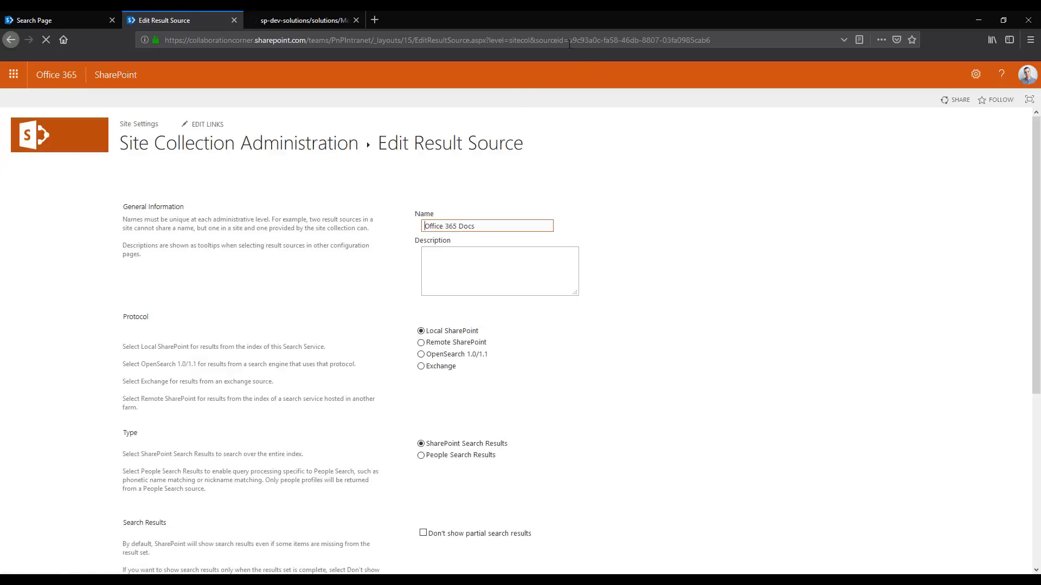
drag(570, 40, 719, 39)
key(ctrl+c)
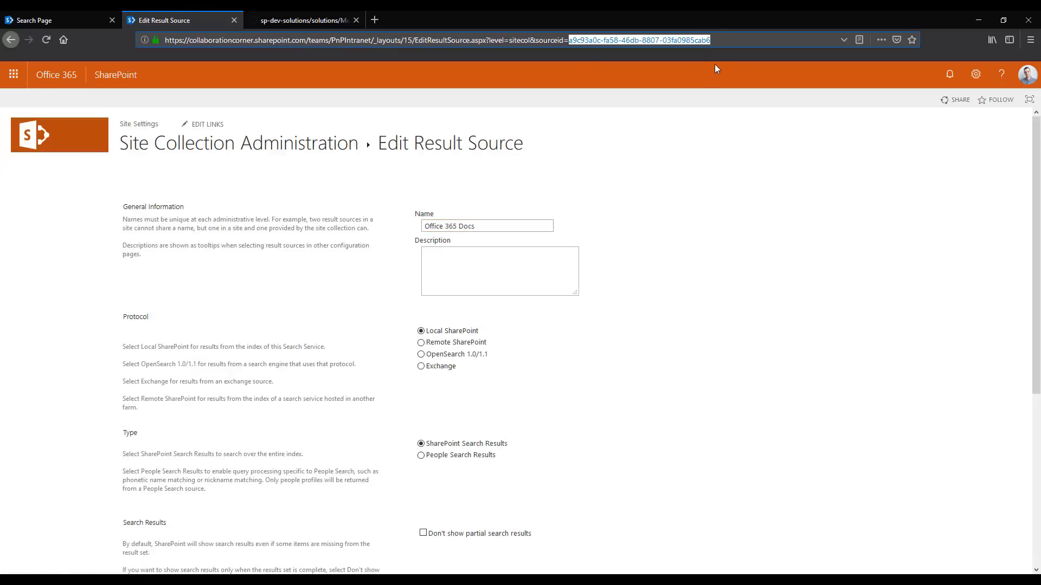
click(31, 21)
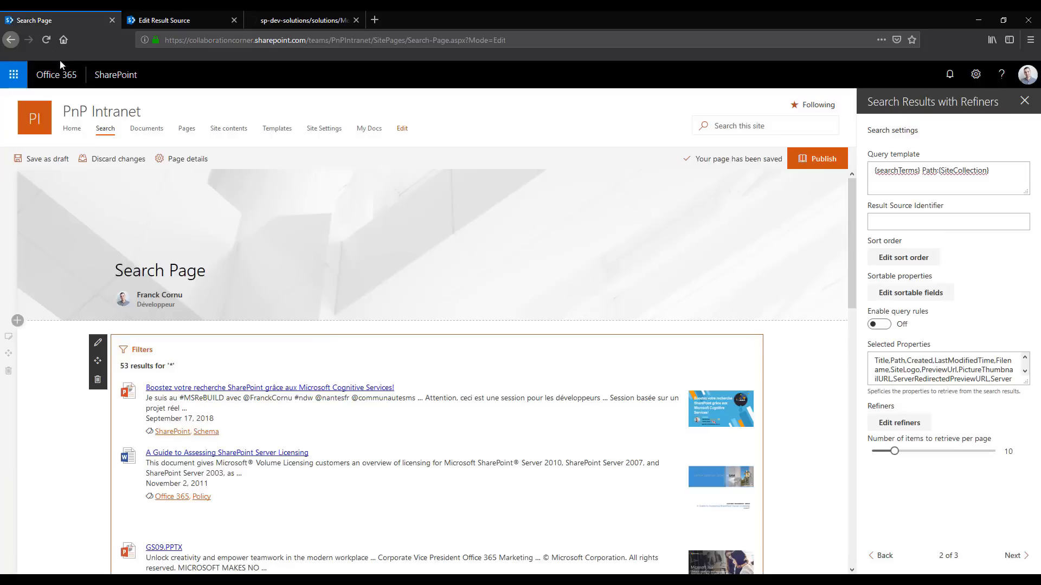
click(949, 217)
key(ctrl+v)
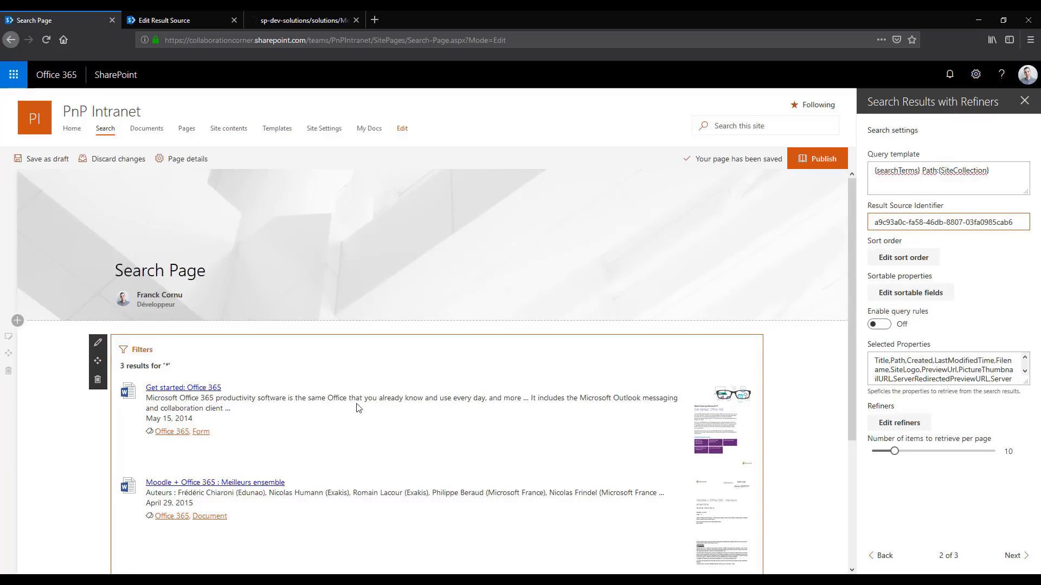
Clear the web part's Result Source Identifier
key(ctrl+a)
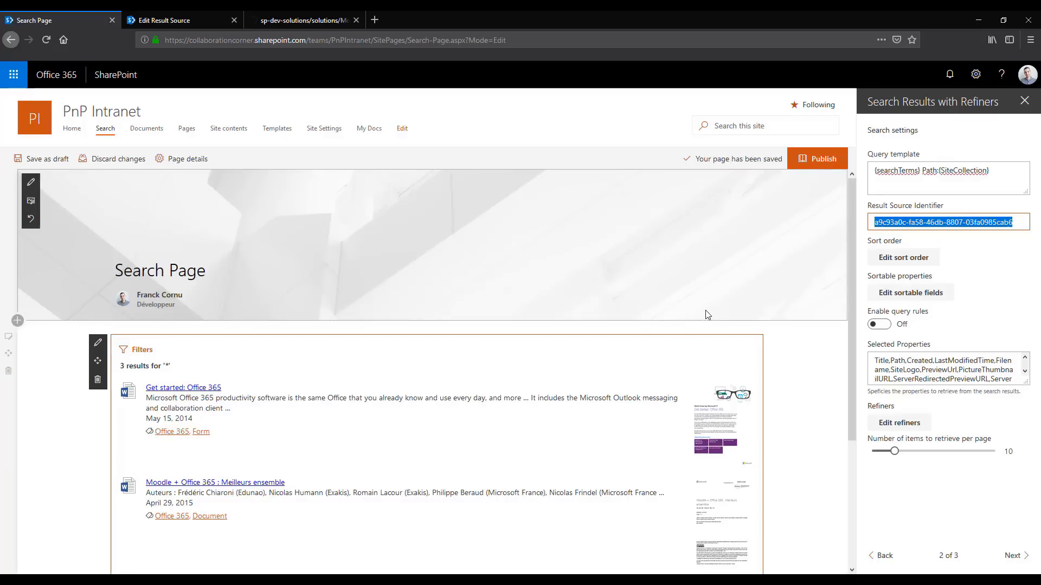
key(BackSpace)
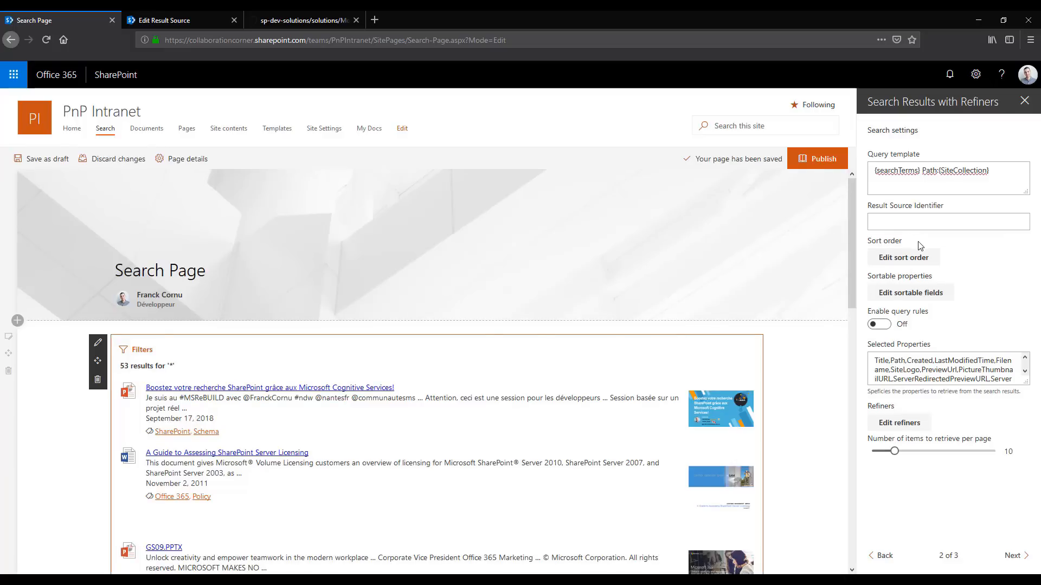
Examine the Created and Size entries and the available directions in the web part's sort order settings
click(916, 257)
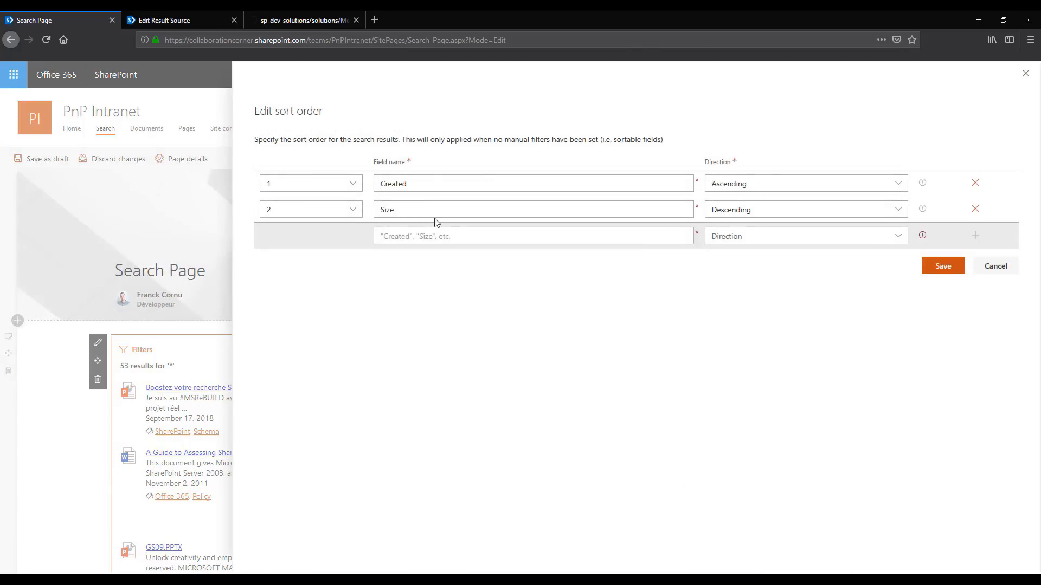
drag(443, 191, 379, 183)
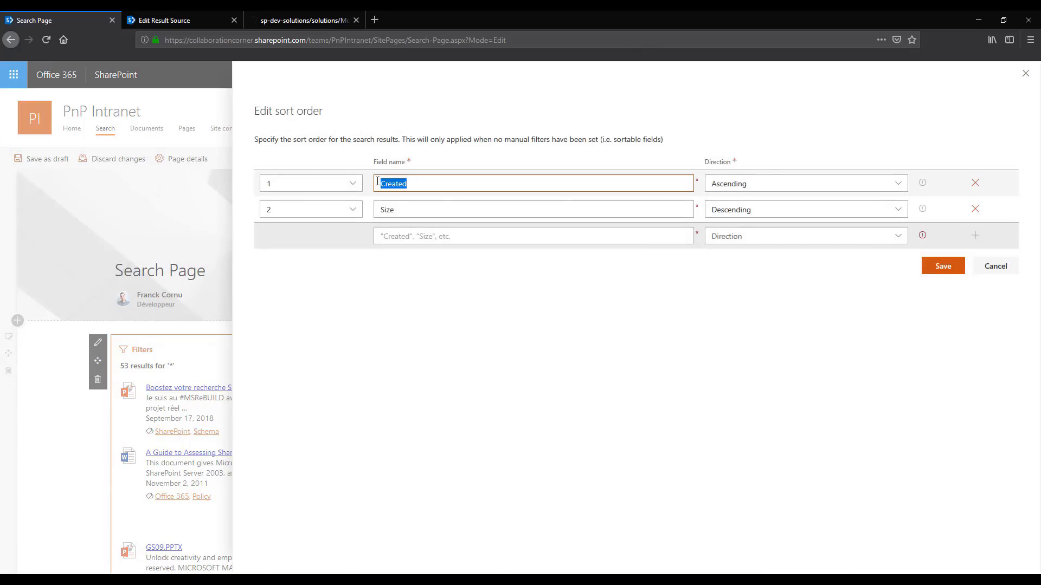
double_click(403, 212)
click(610, 352)
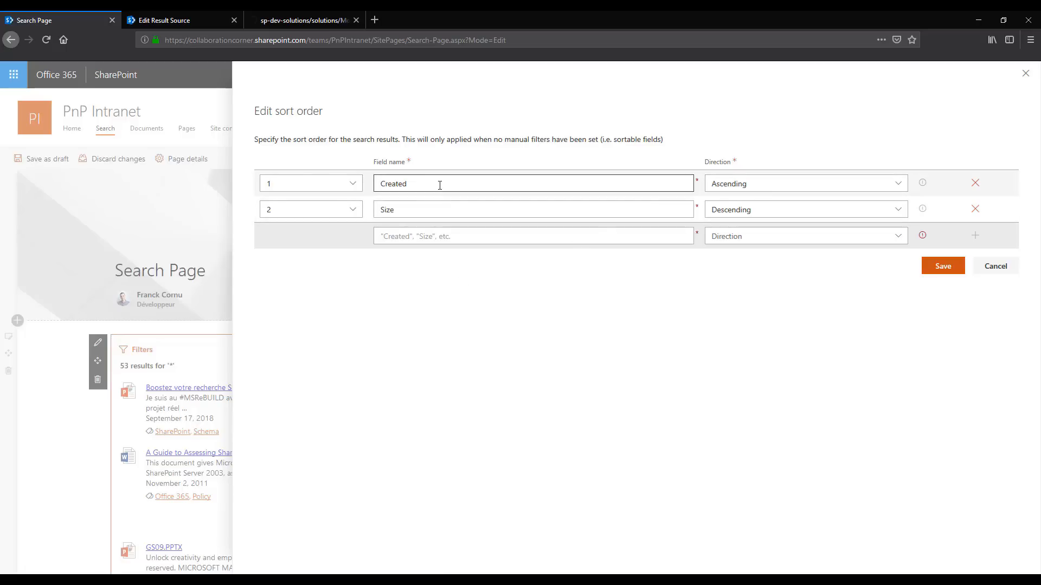
click(803, 185)
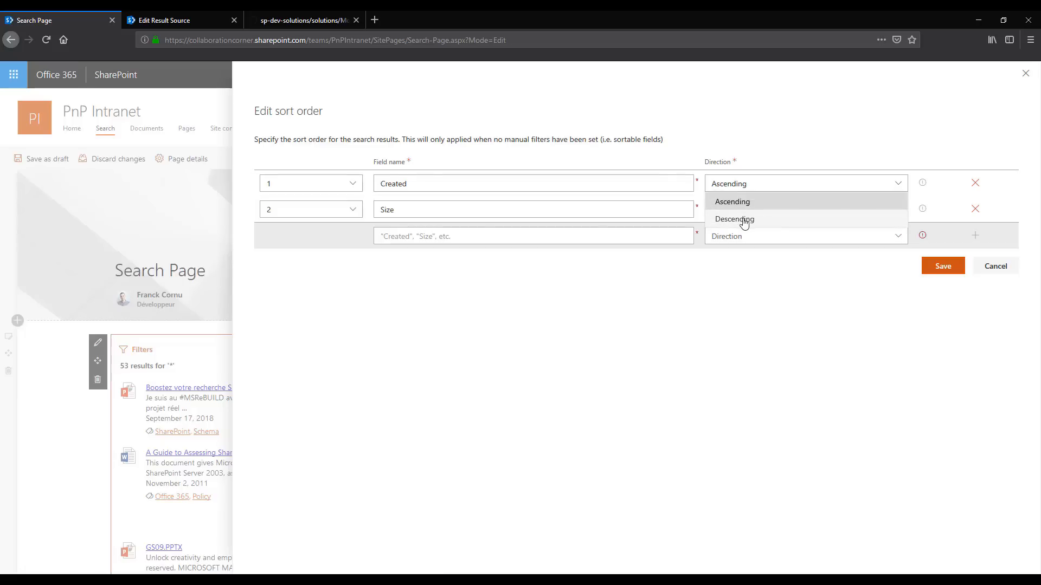
click(761, 297)
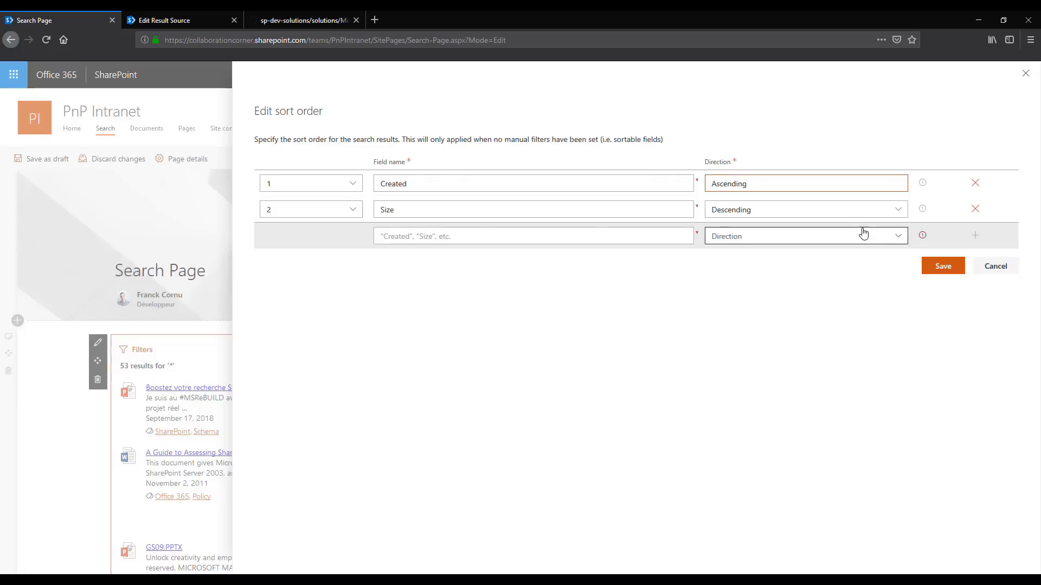
click(975, 209)
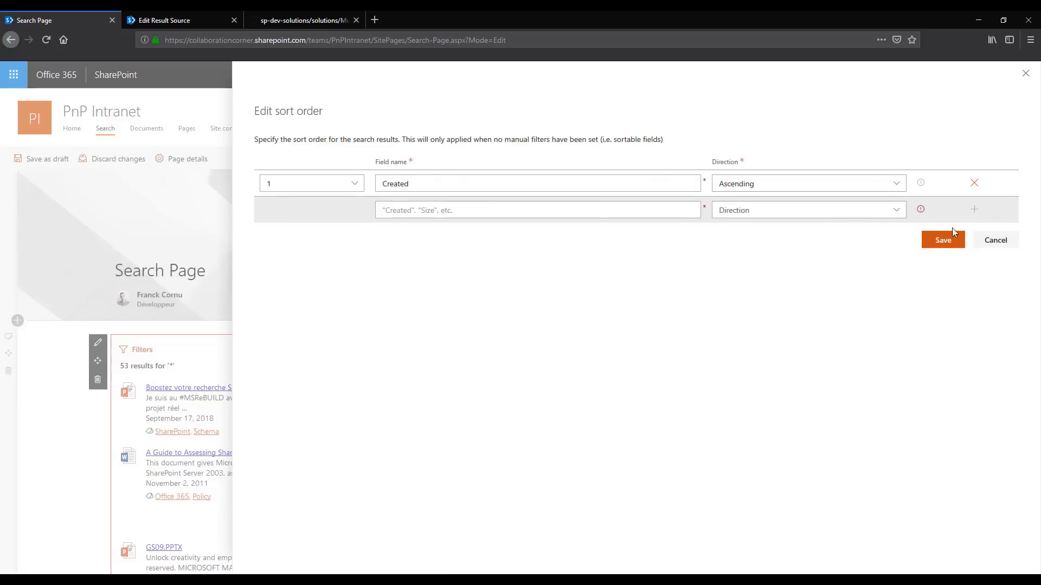
click(975, 183)
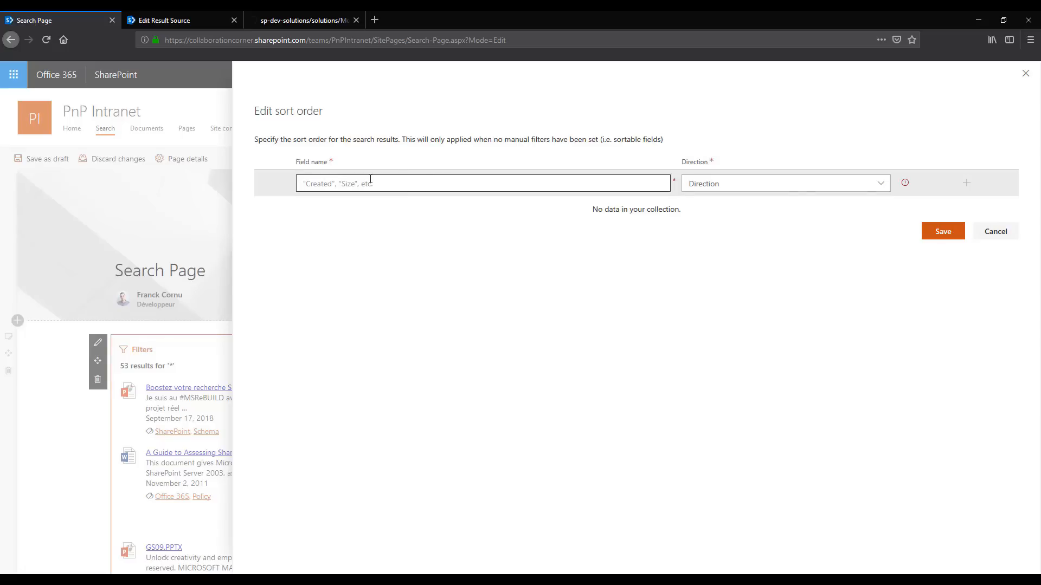
click(996, 231)
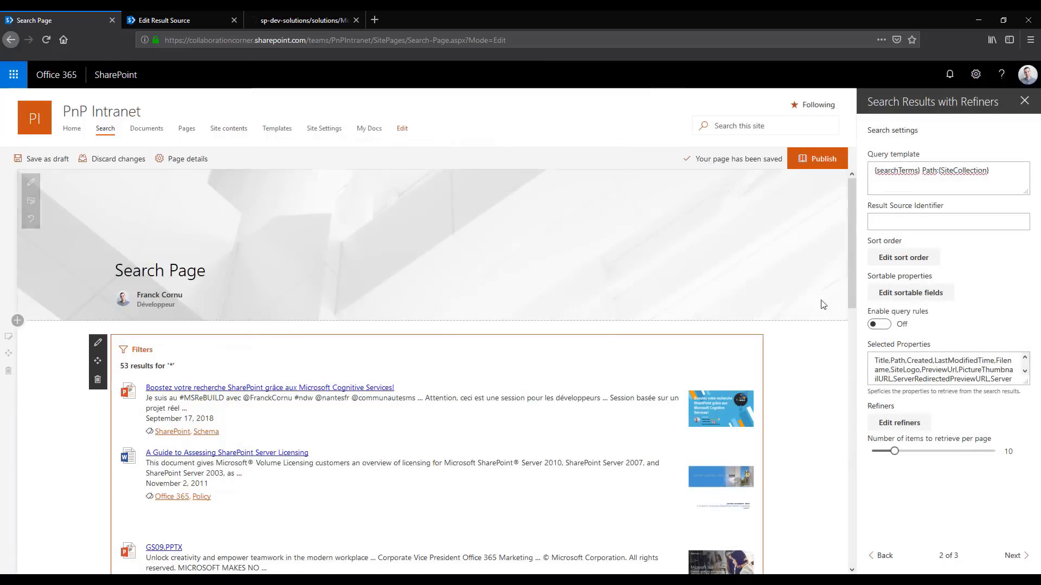
Review the web part's sort order and save it with Created ascending first and Size descending second
click(904, 259)
double_click(432, 179)
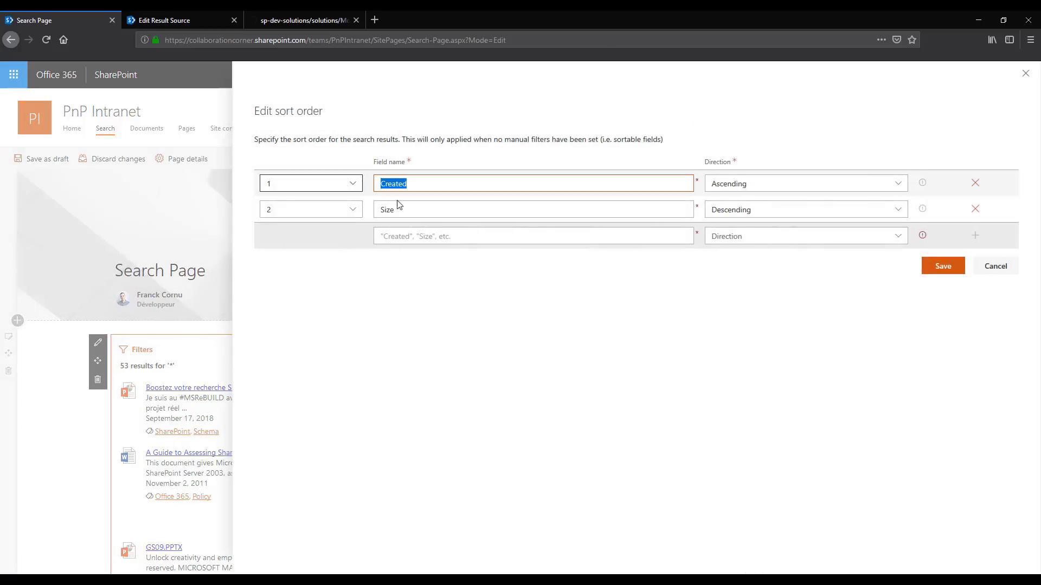
click(427, 179)
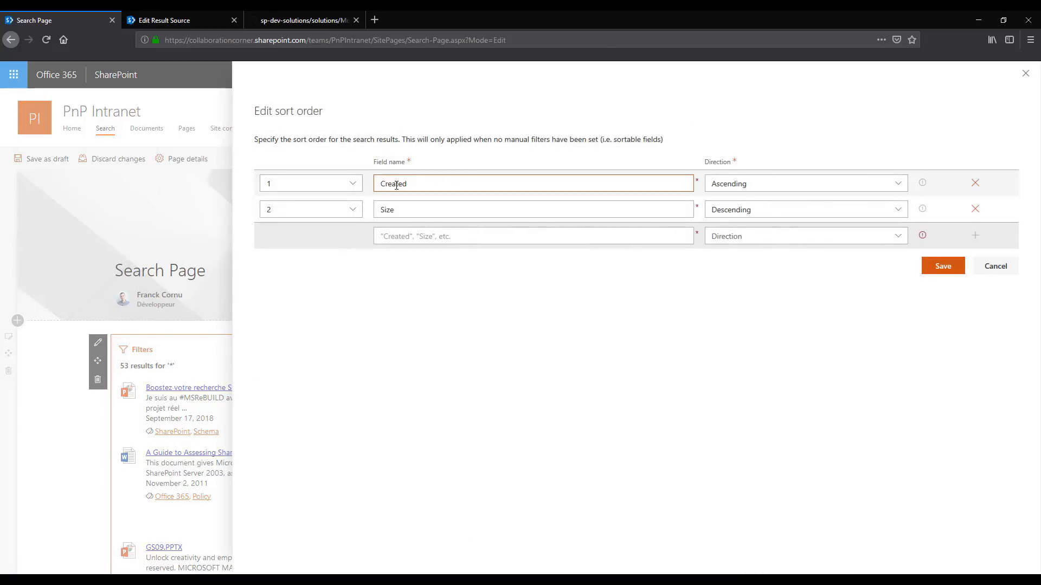
double_click(407, 187)
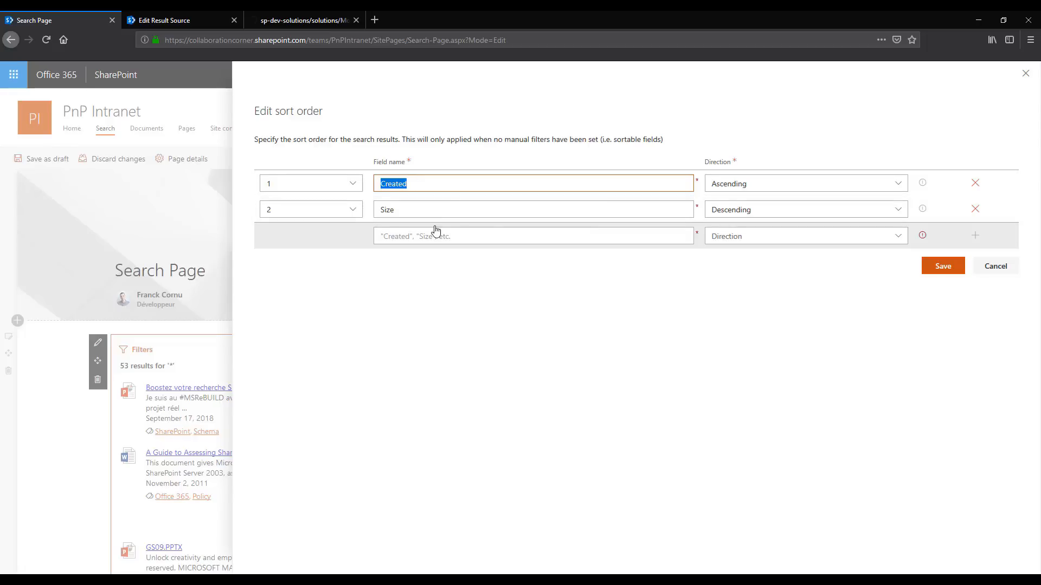
click(943, 265)
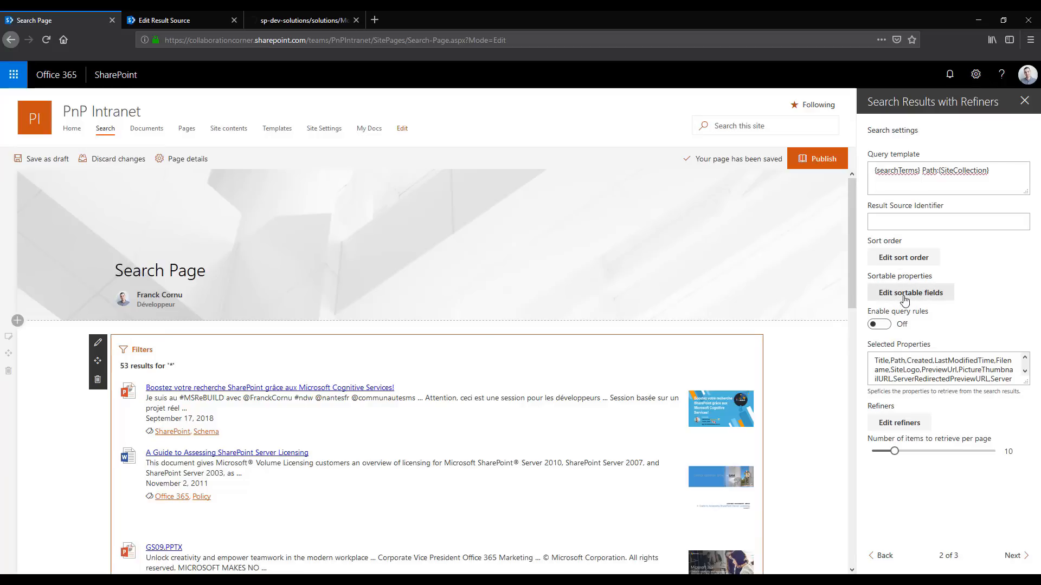
Add LastModifiedTime as a sortable field with the display name Modified date and save the sortable fields
click(913, 297)
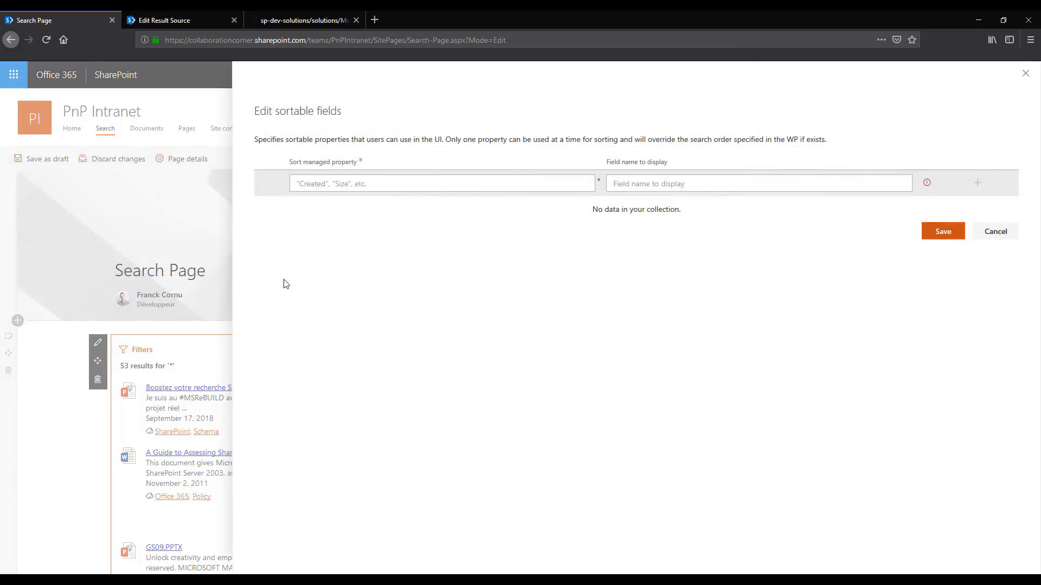
click(327, 188)
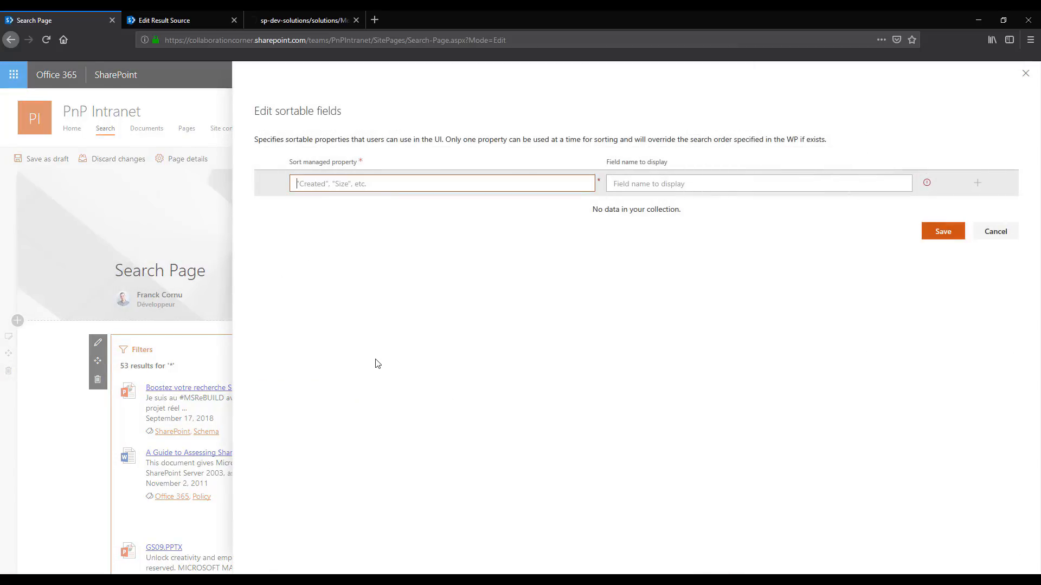
text(LastModifiedTime)
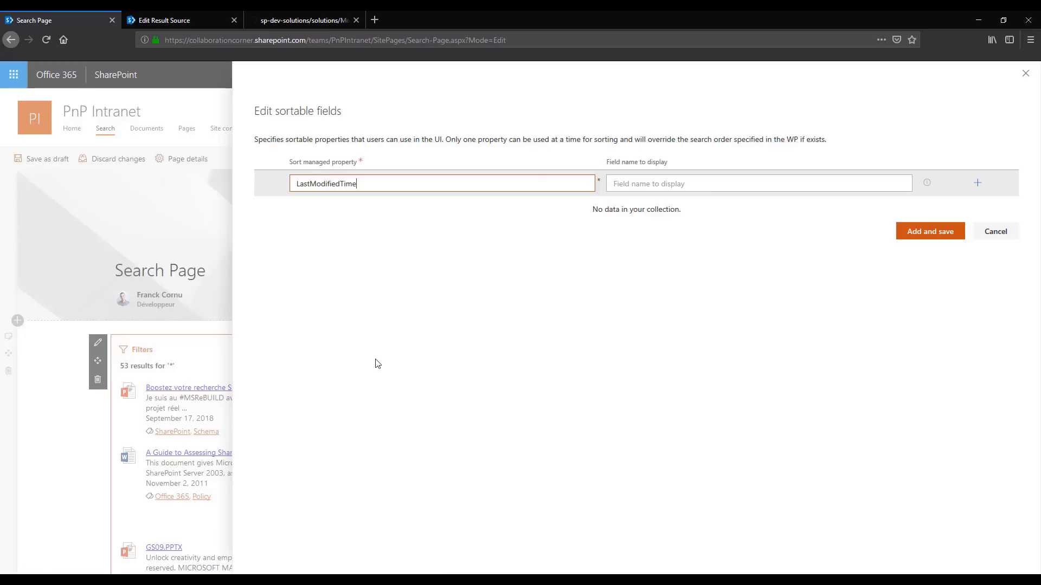
key(Tab)
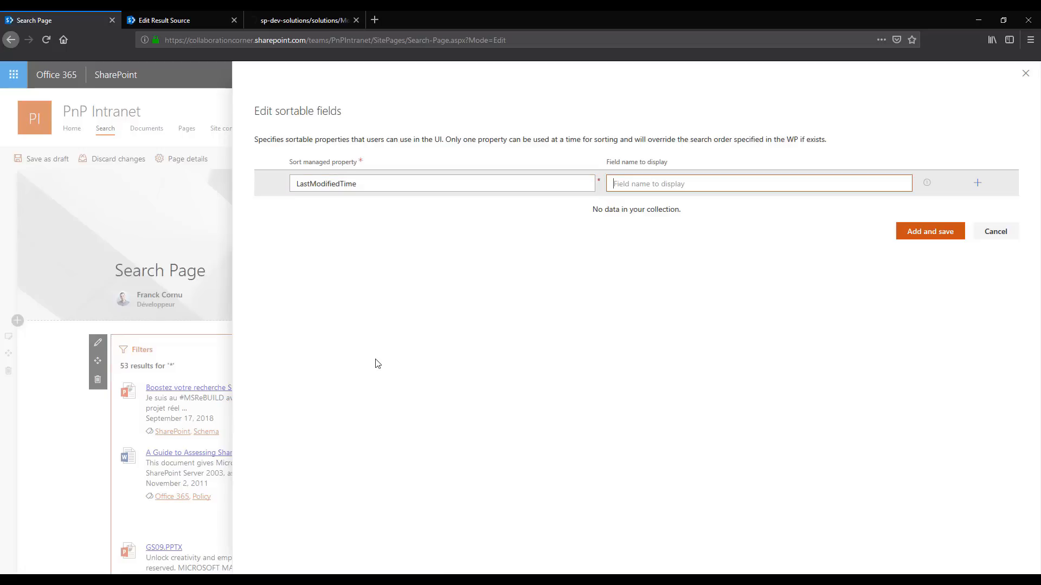
text(Modified date)
click(930, 235)
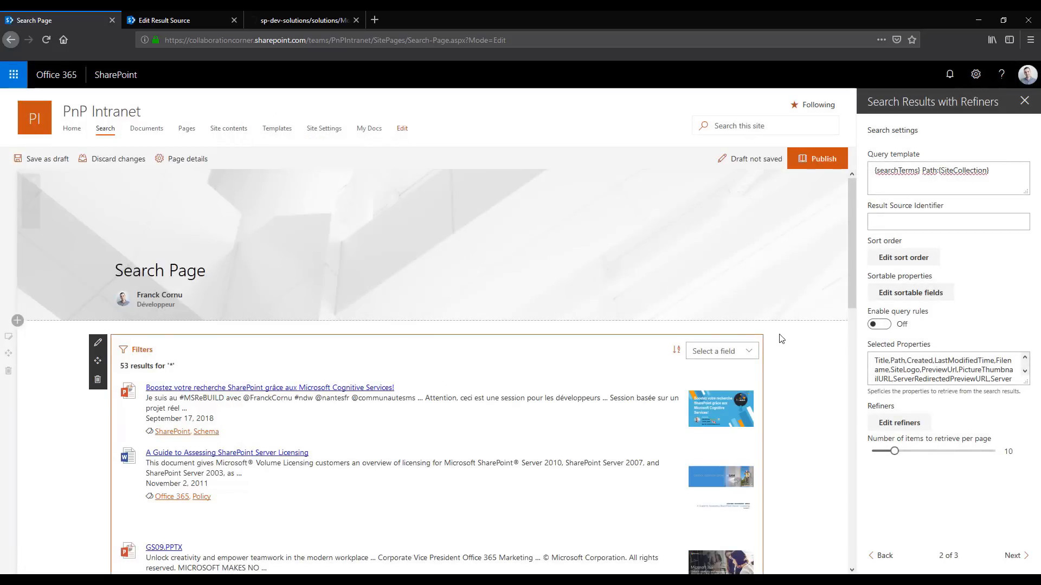
Sort the search results by Modified date and reverse the sort direction
click(731, 353)
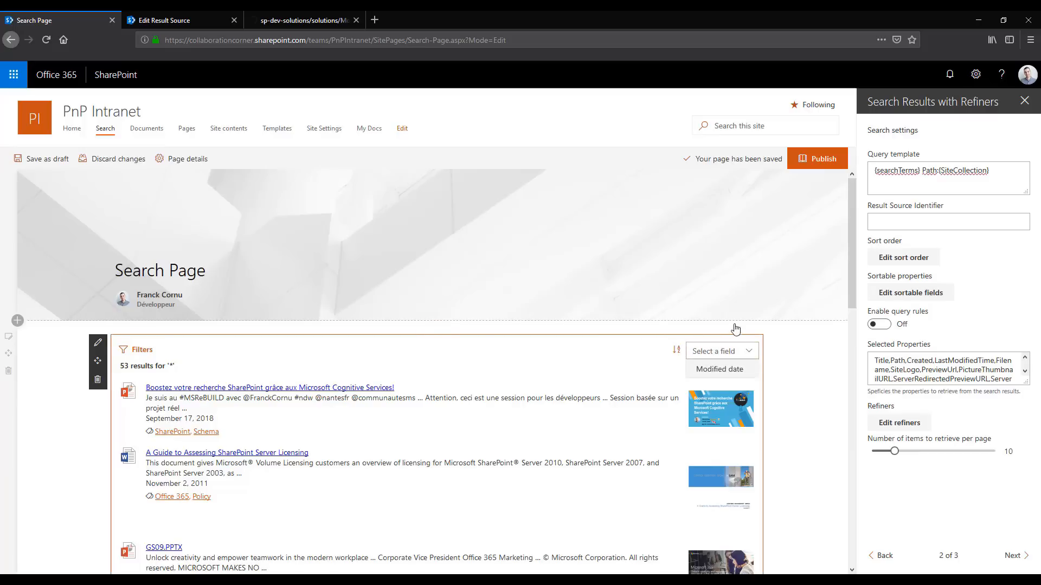
click(718, 369)
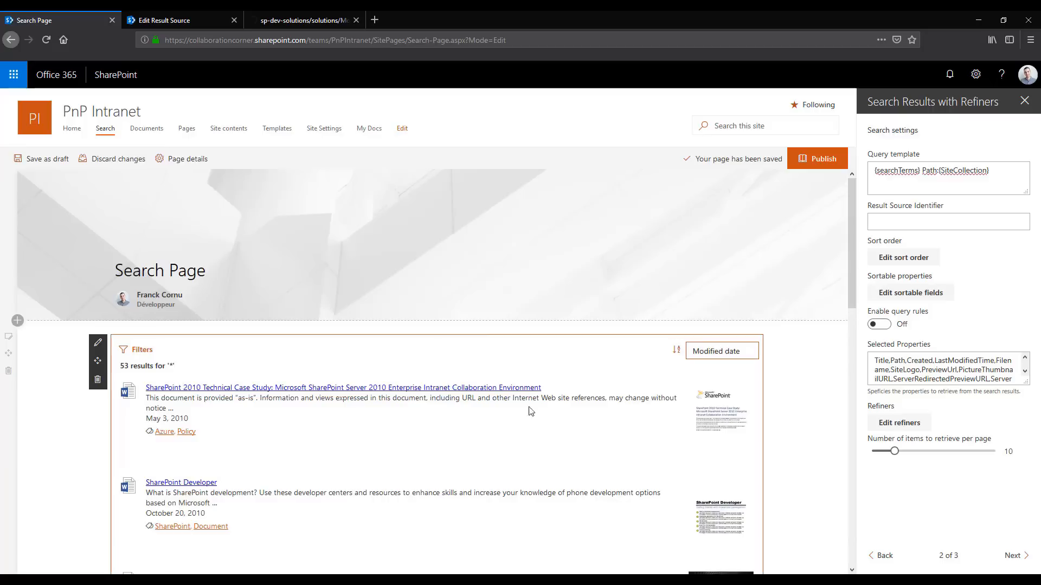
click(676, 351)
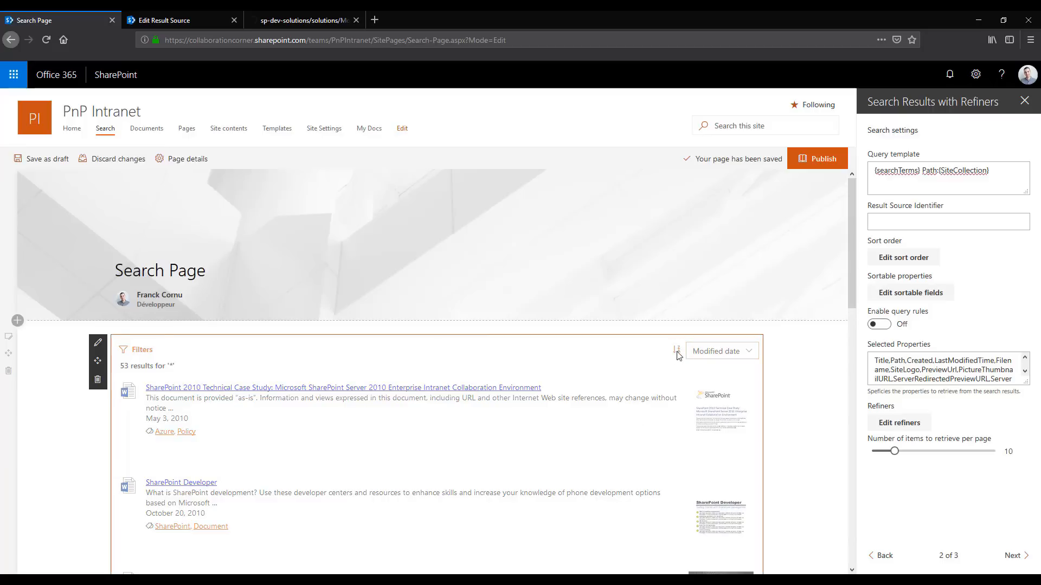
Add Size as a second sortable field with the display name Size and save the sortable fields
click(678, 358)
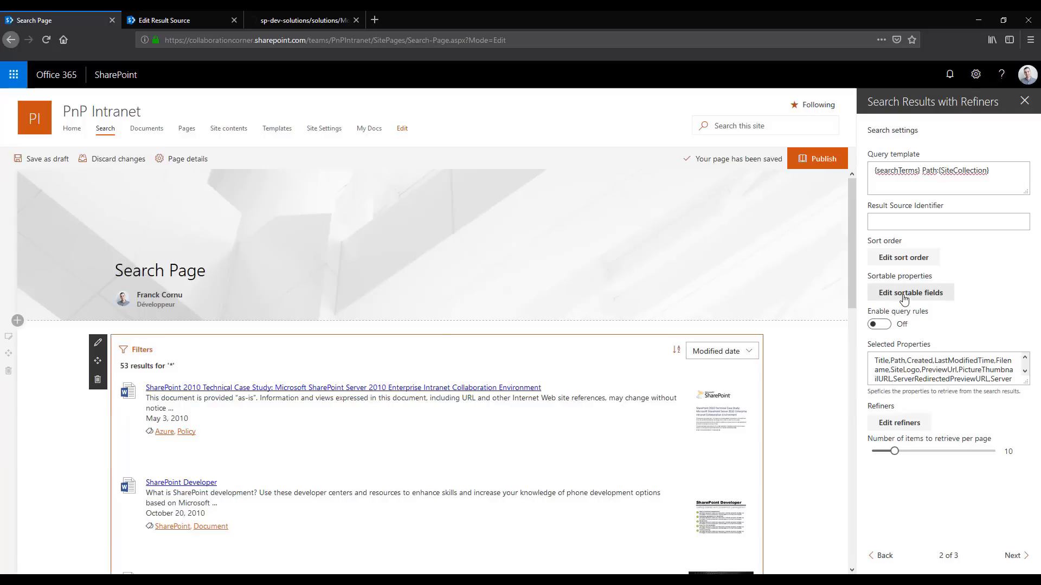
click(730, 352)
click(910, 295)
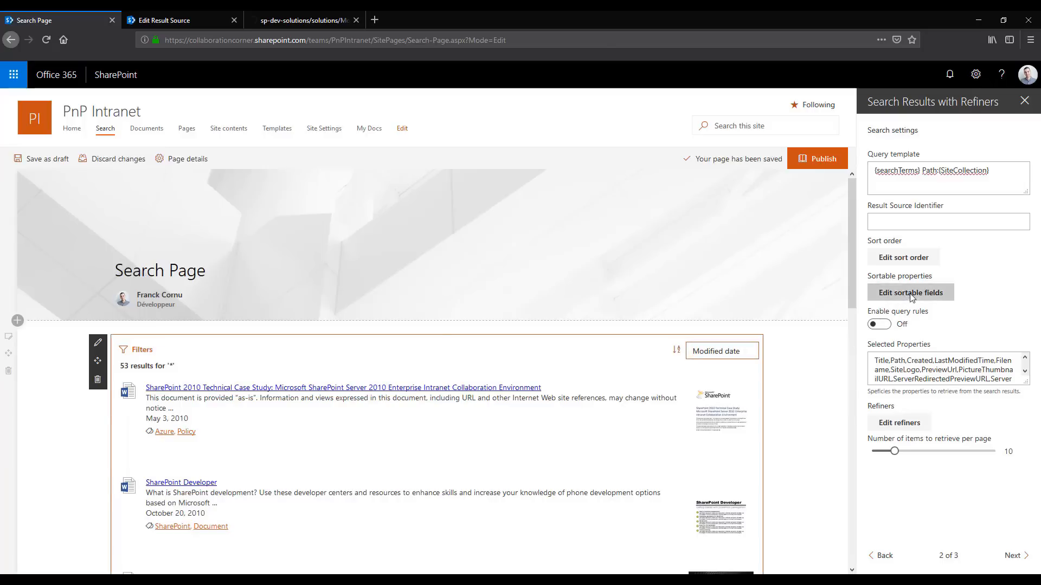
click(465, 212)
text(Size)
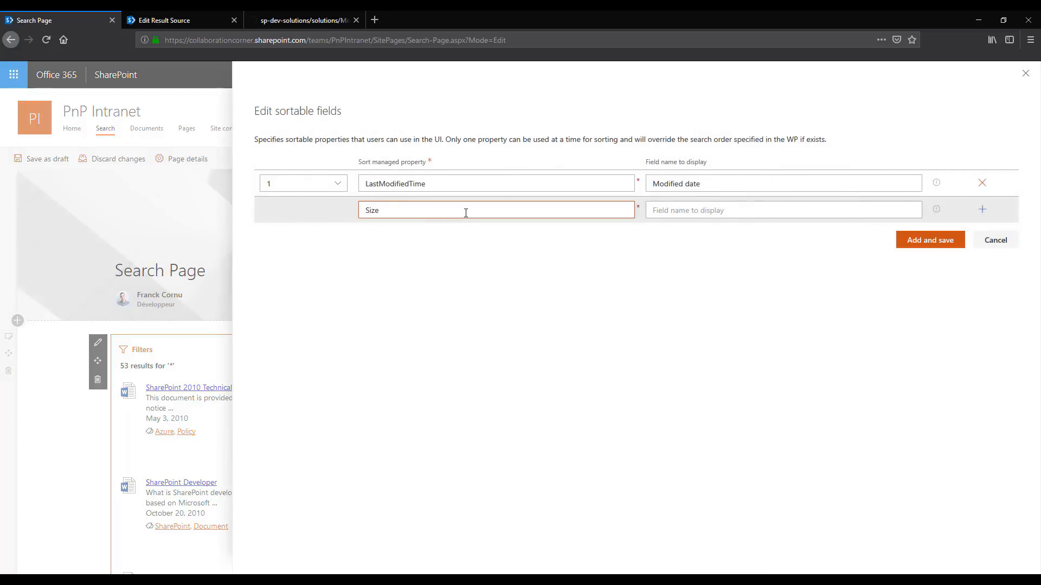
key(Tab)
text(S)
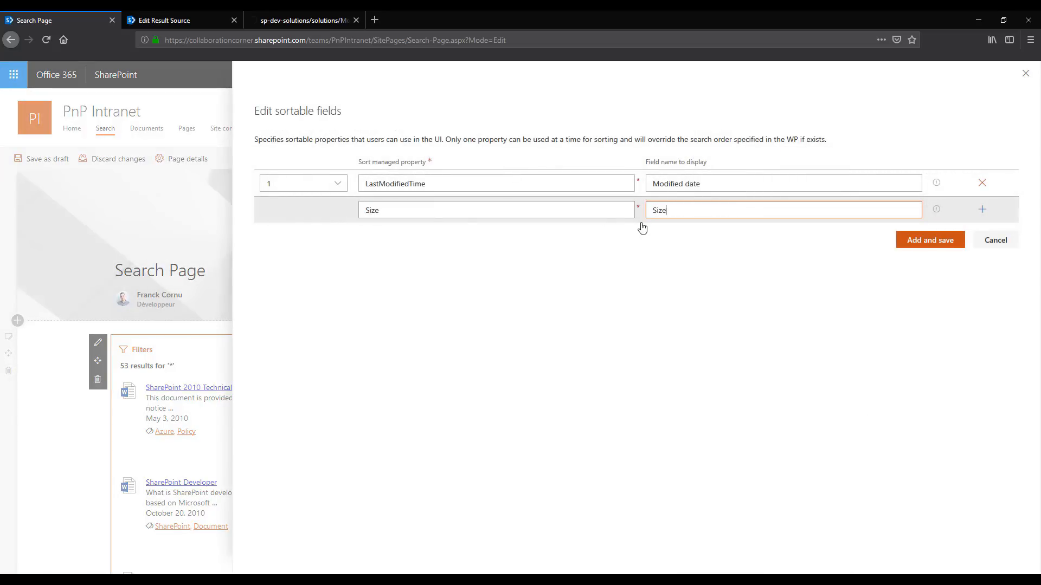
text(ize)
click(930, 240)
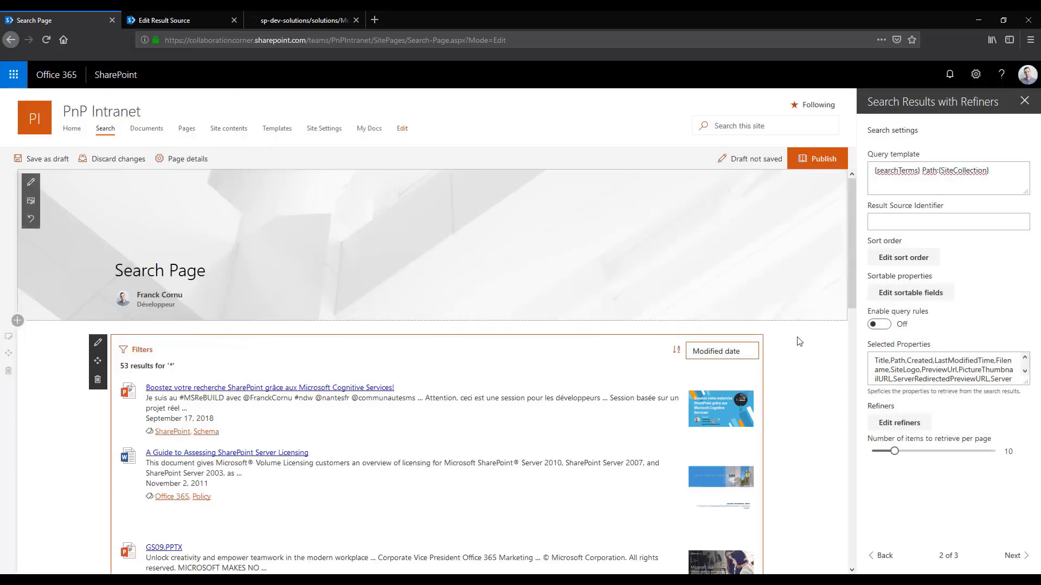
Check the sort fields offered above the search results and return to the web part's search settings
click(738, 353)
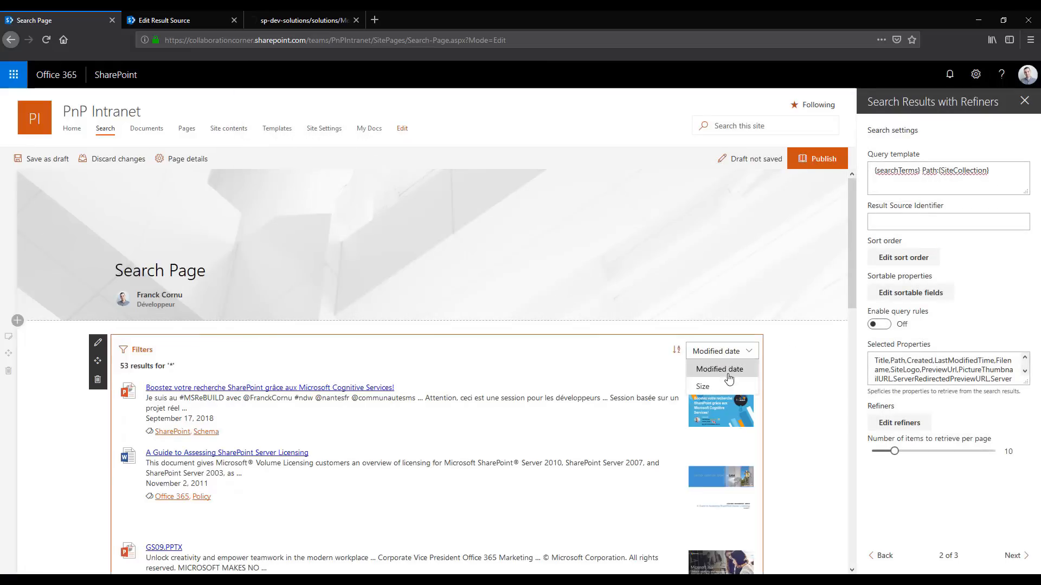
click(647, 374)
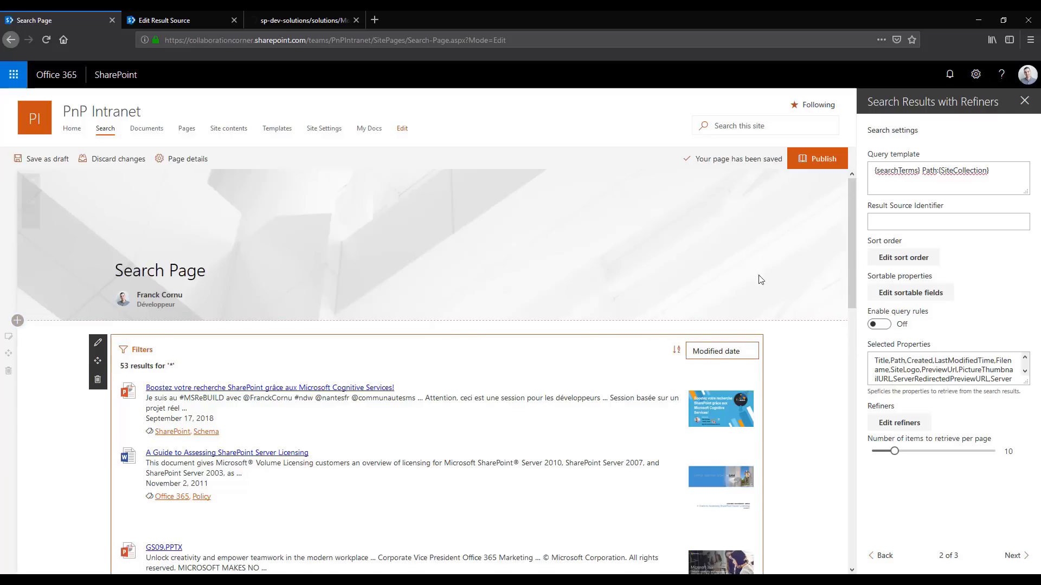
click(834, 402)
scroll(804, 309, down, 2)
click(553, 309)
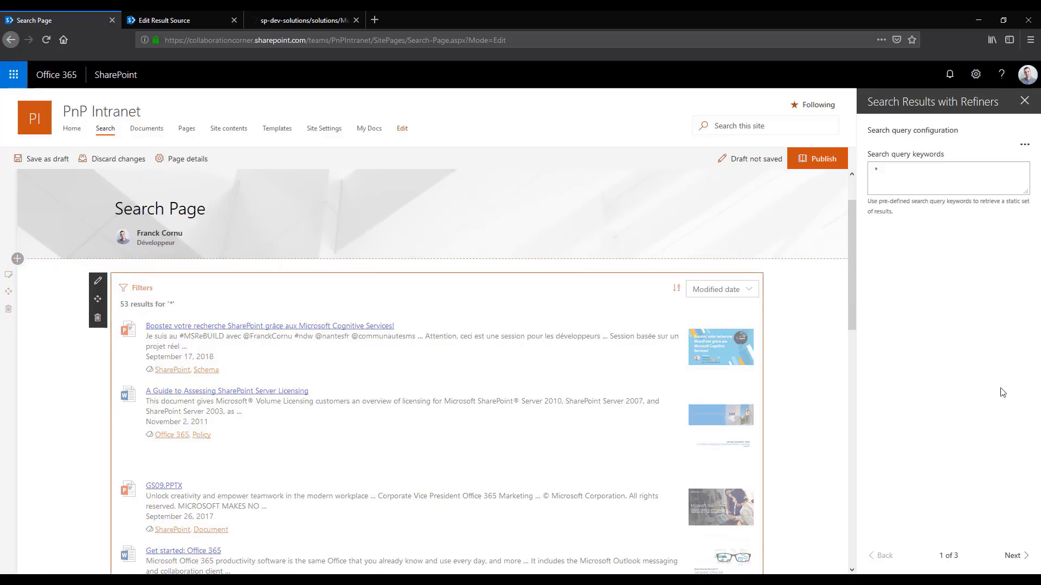
click(1013, 556)
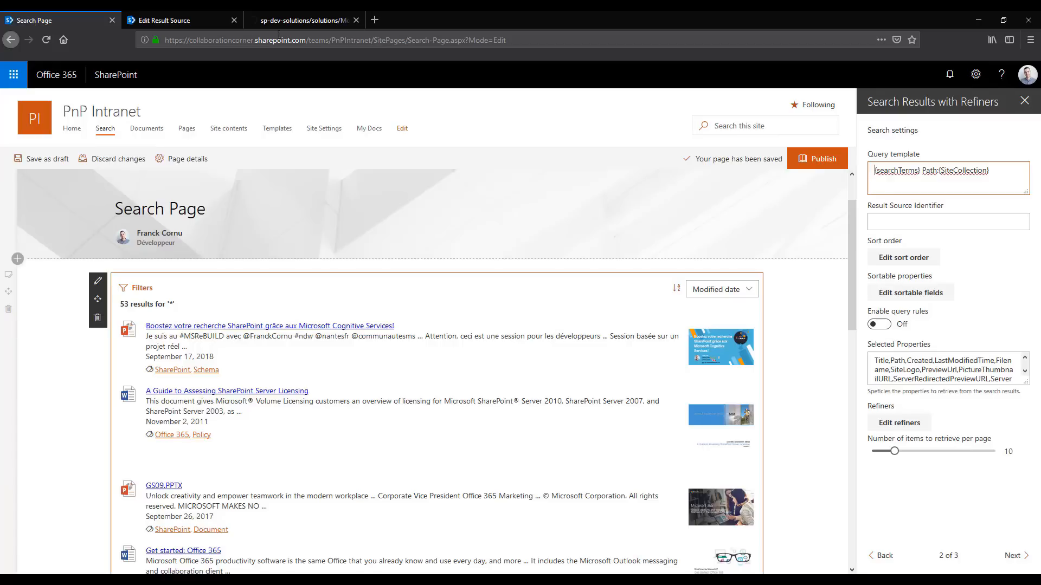
Open the site collection's search query rules and list those for the Local SharePoint Results (System) source
click(152, 21)
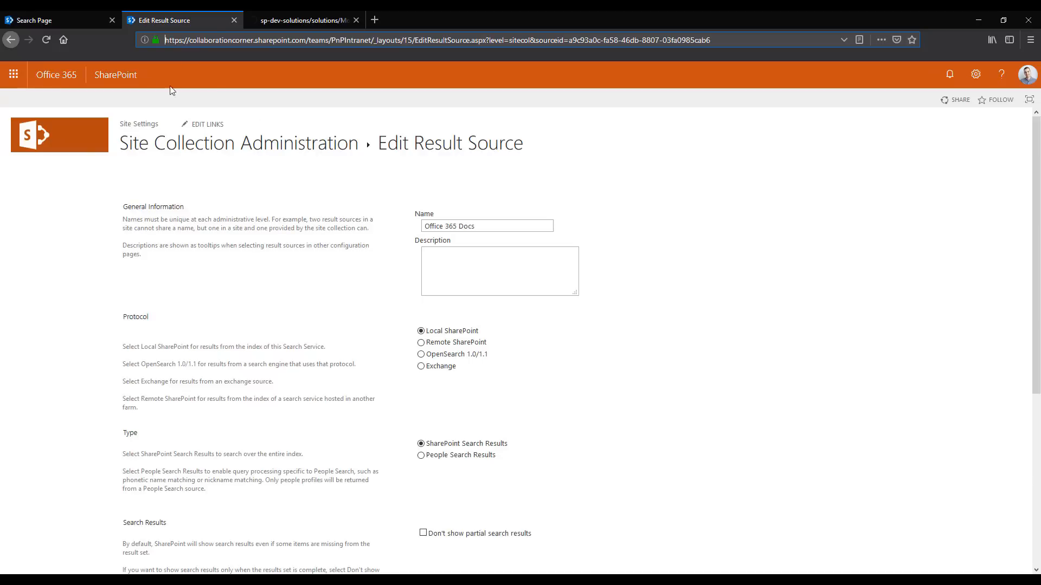
click(136, 120)
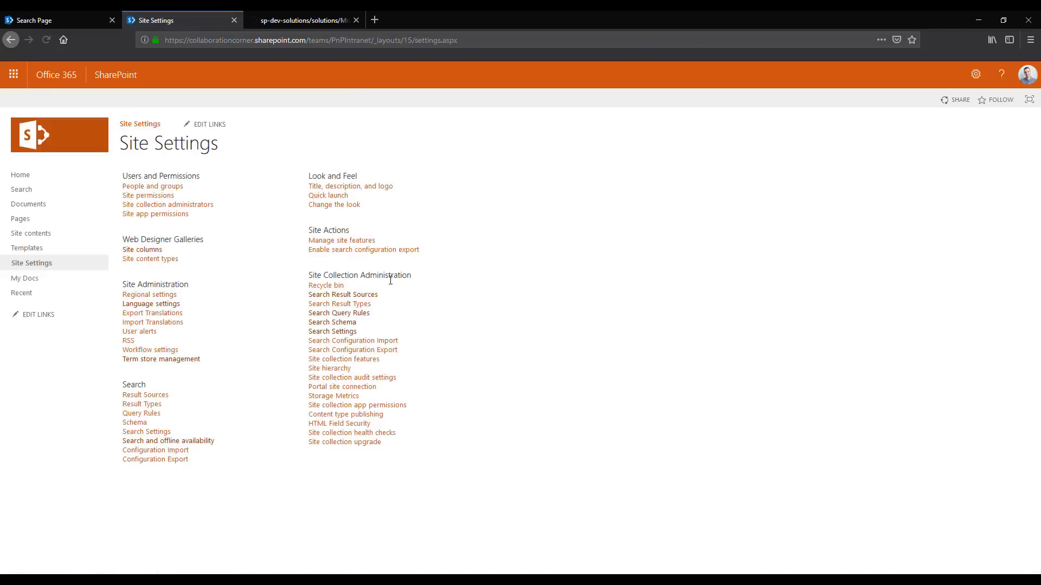
click(346, 317)
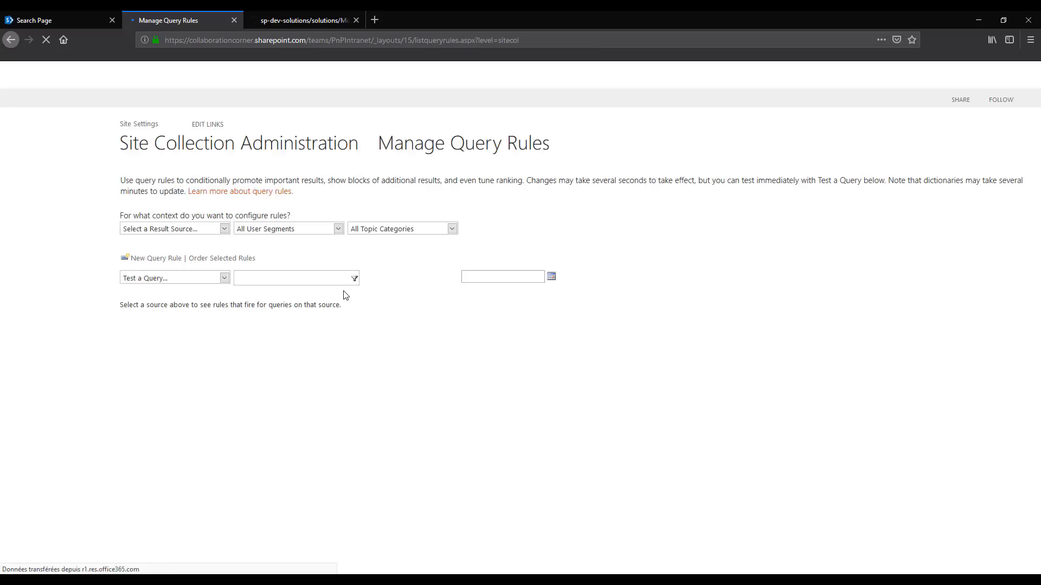
click(225, 229)
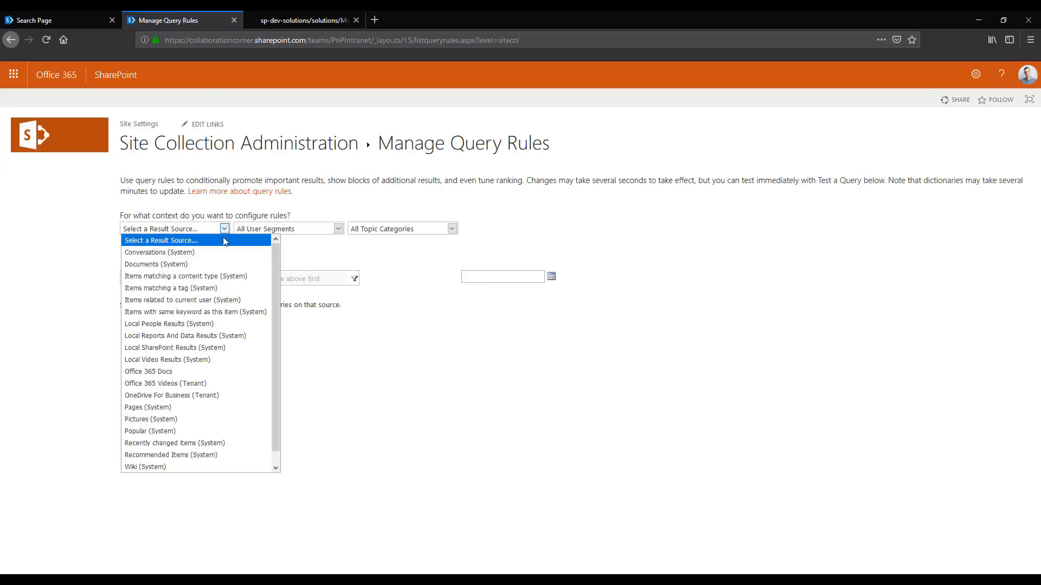
click(190, 350)
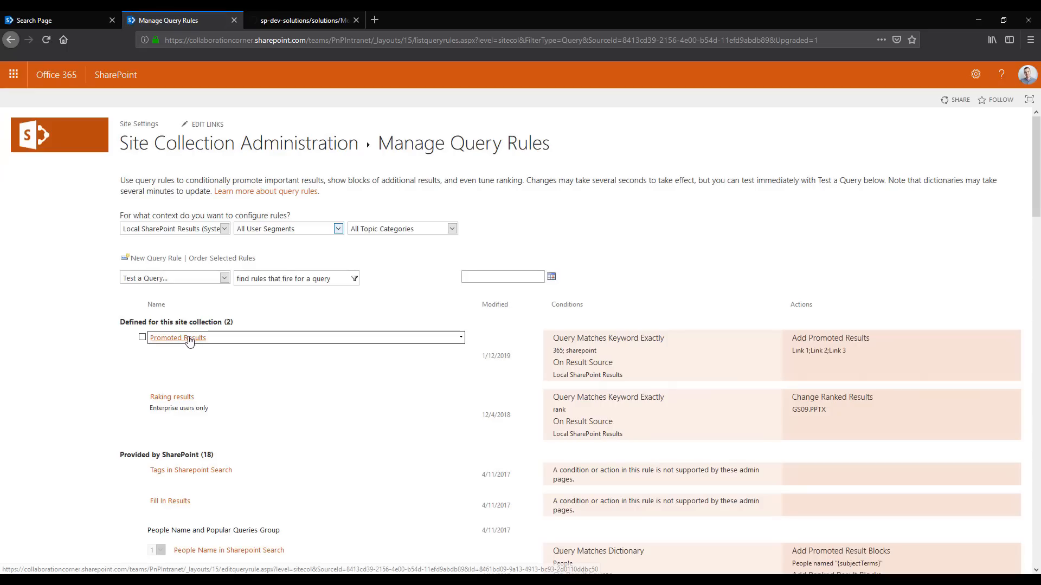
Open the Promoted Results query rule and examine the keywords in its exact-match condition
click(190, 339)
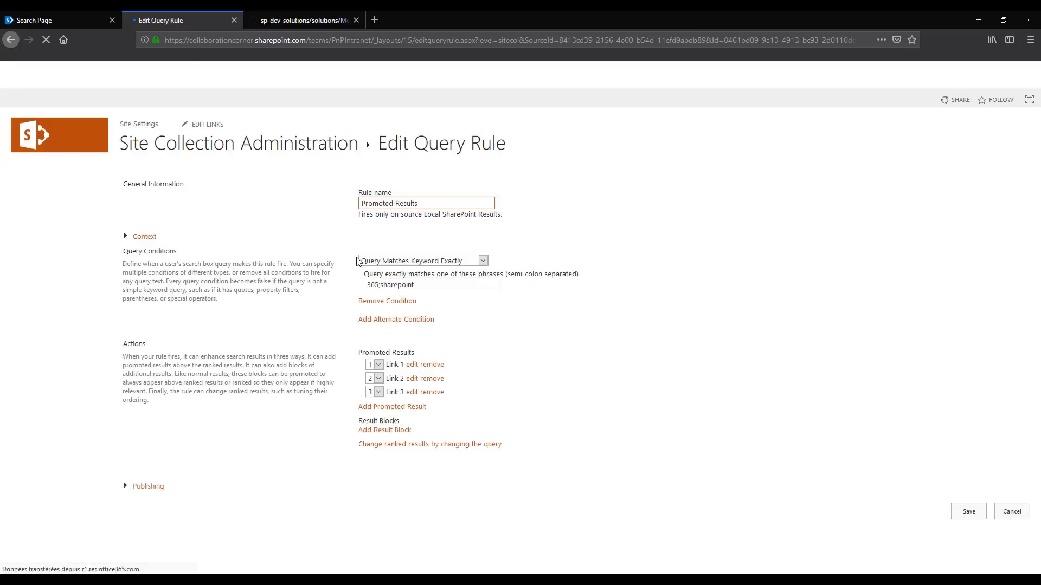
click(371, 285)
double_click(371, 285)
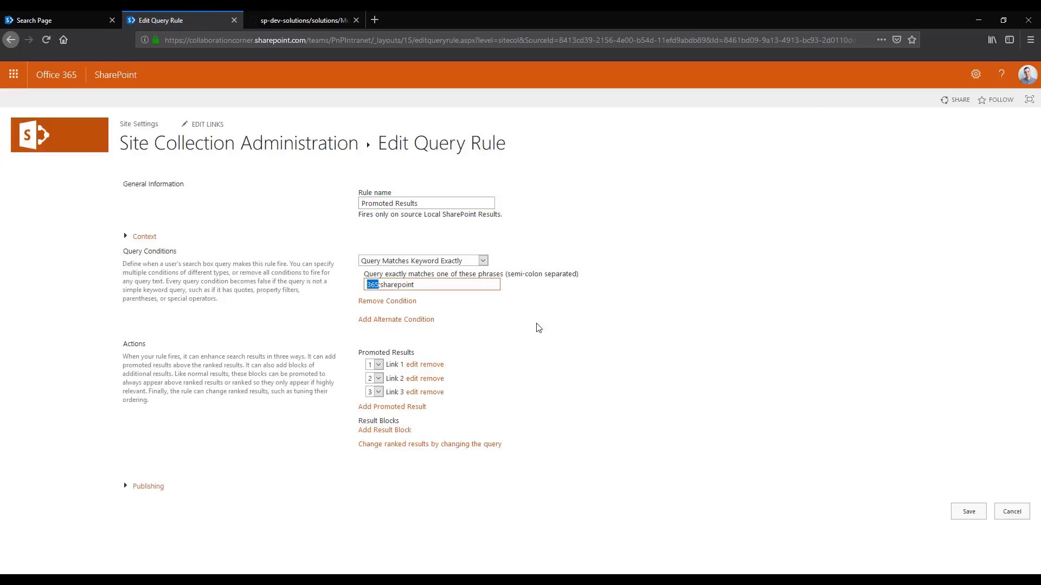
click(485, 311)
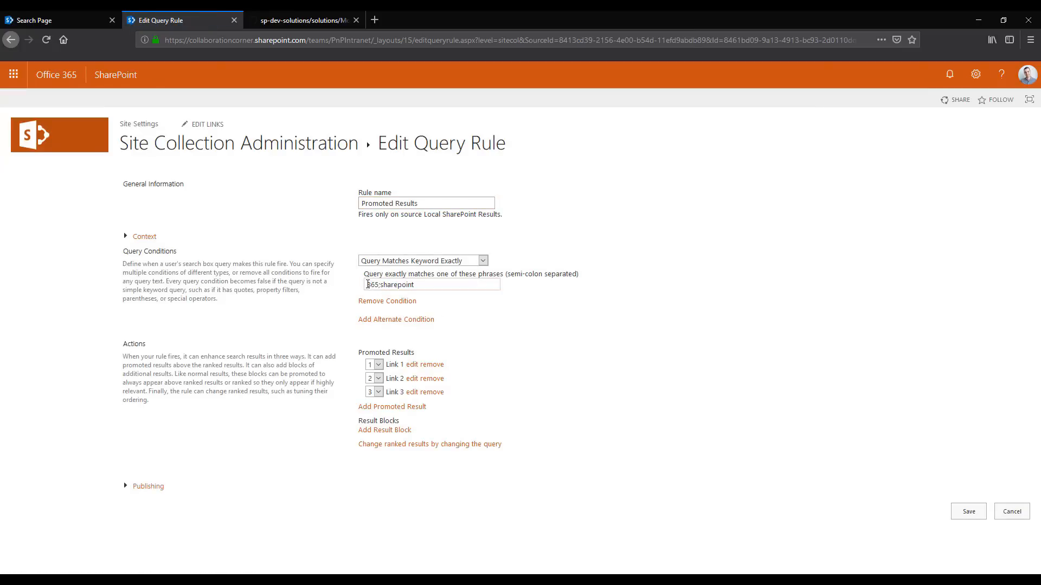
drag(368, 286, 377, 285)
double_click(390, 286)
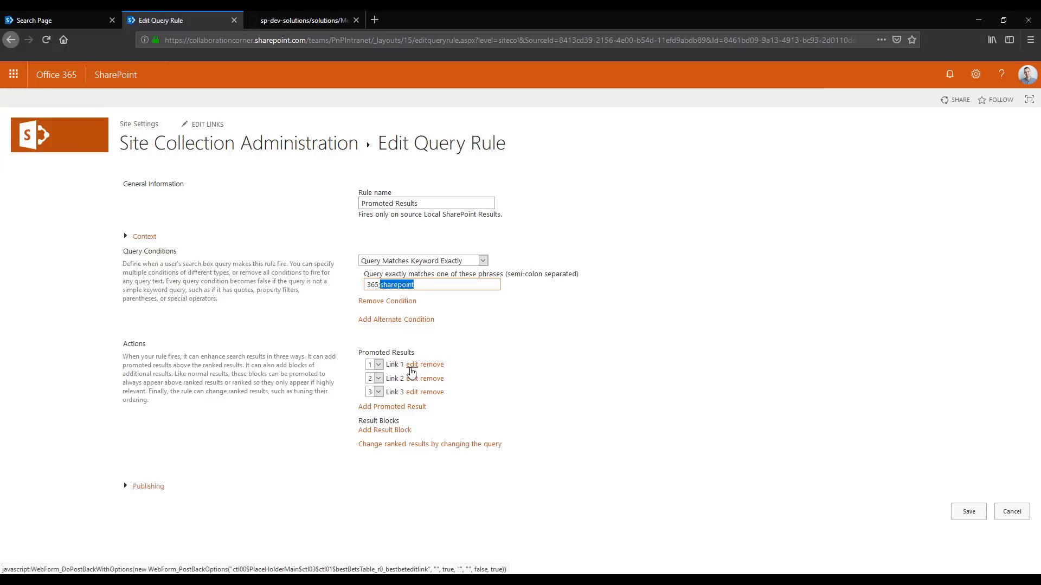
Review the title, URL and description of the rule's Link 1 promoted result and close it by saving
click(412, 373)
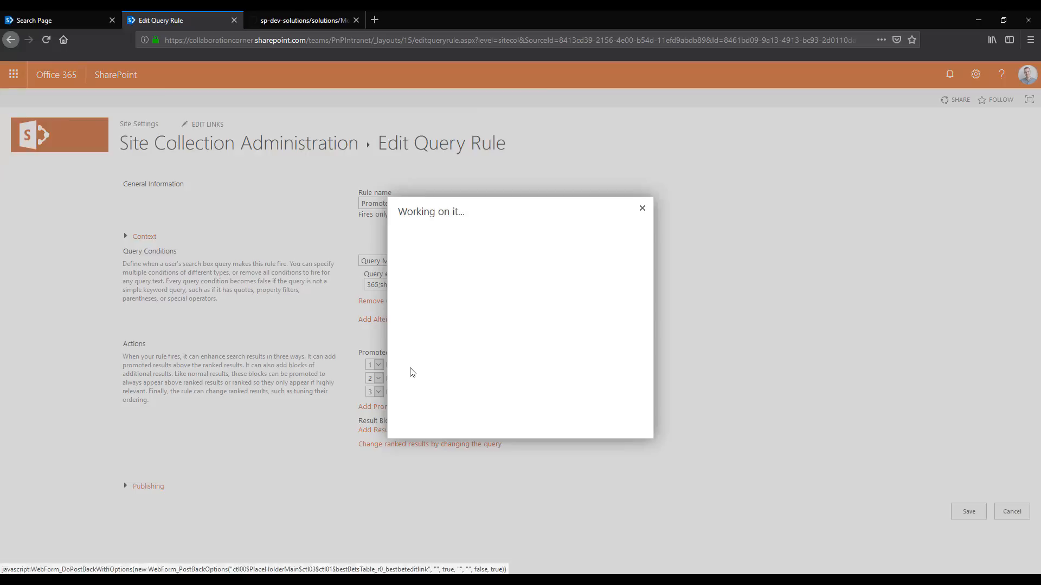
right_click(453, 234)
click(437, 241)
drag(437, 241, 400, 241)
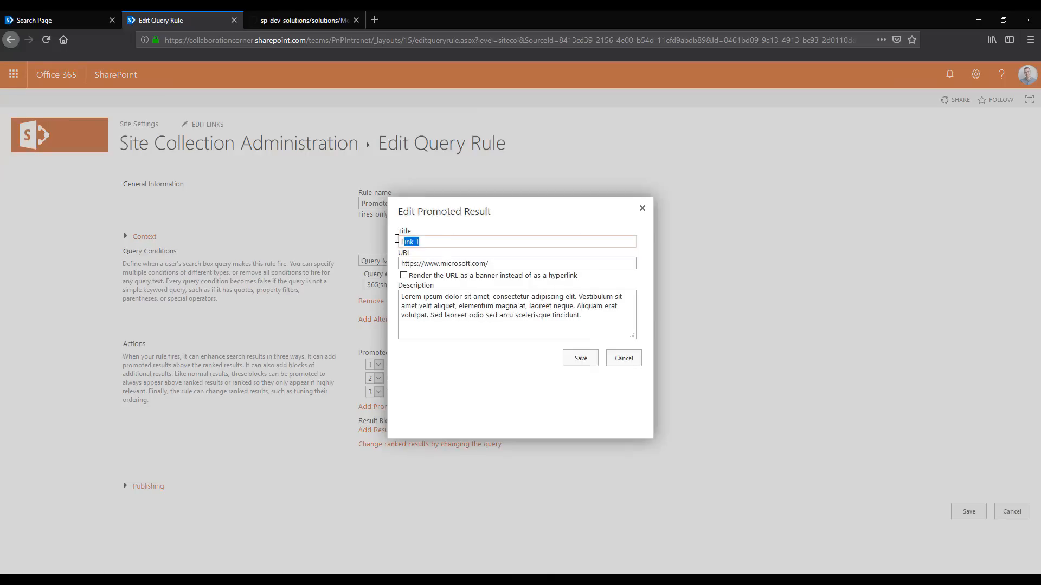
key(Tab)
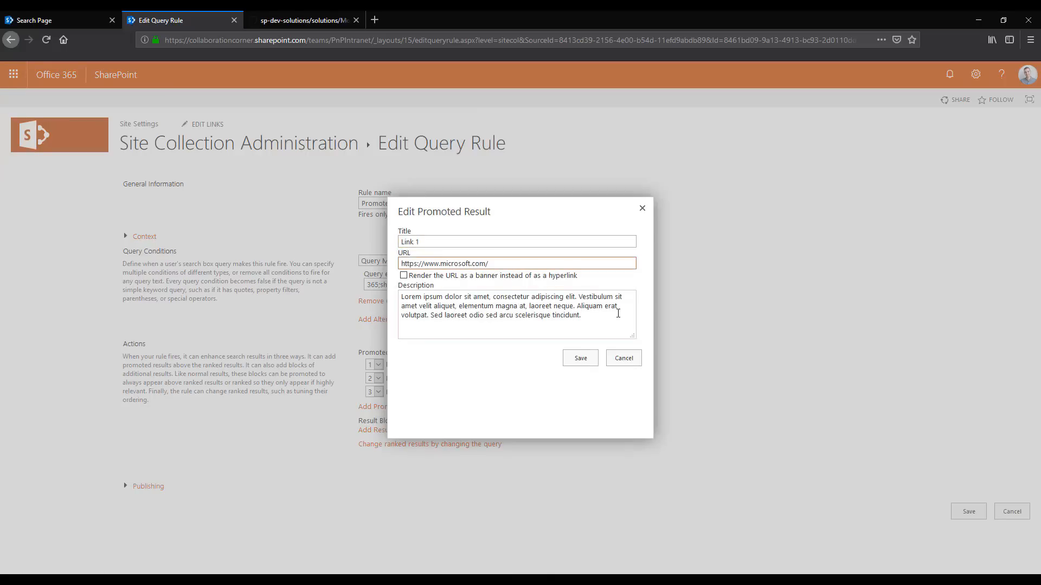
key(Tab)
drag(581, 316, 388, 295)
click(579, 358)
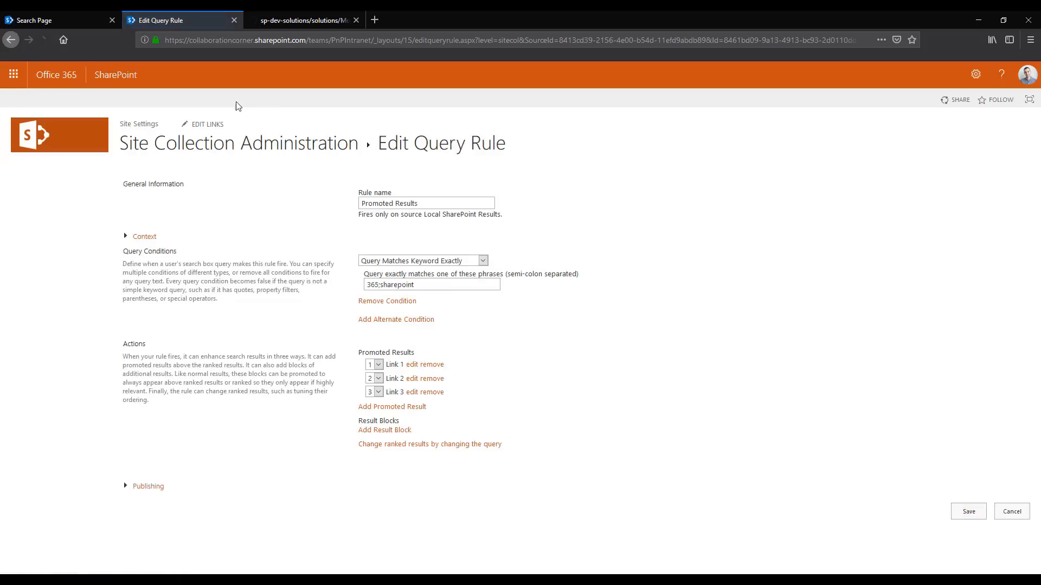
Enable query rules in the Search Page's web part and set its search query keywords to 365
click(64, 24)
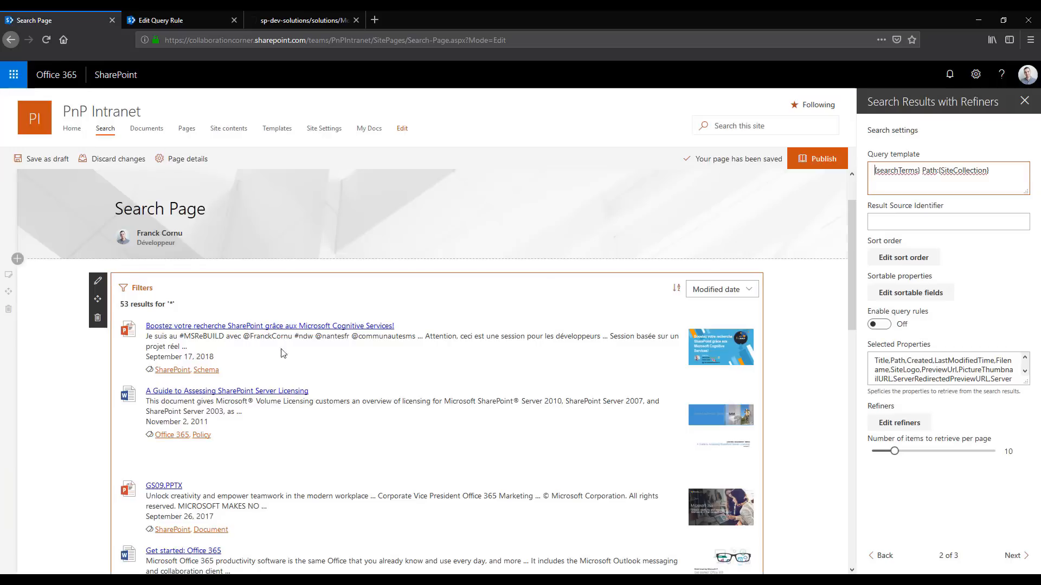
click(879, 324)
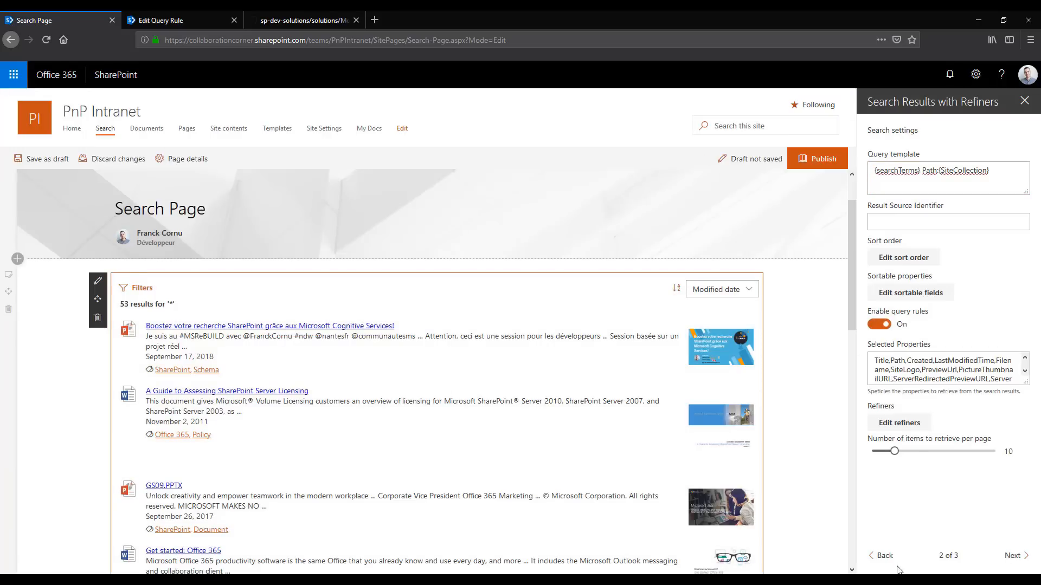
click(881, 557)
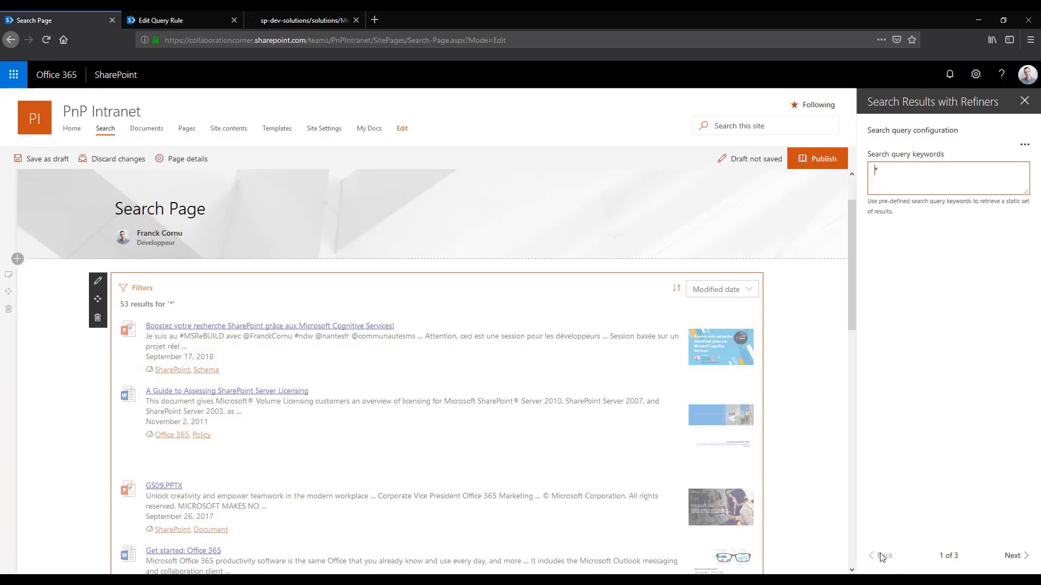
key(BackSpace)
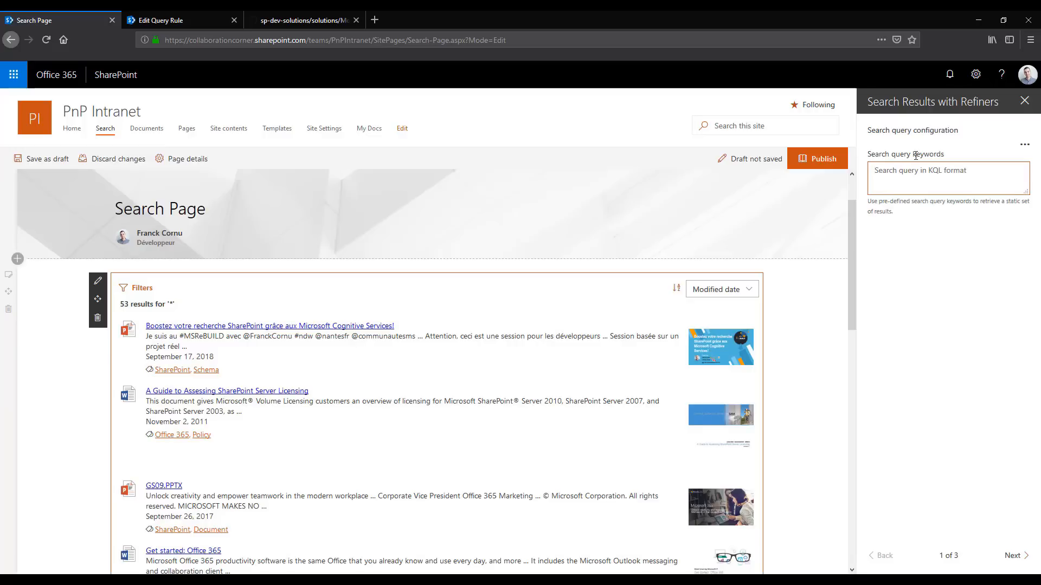
text(365)
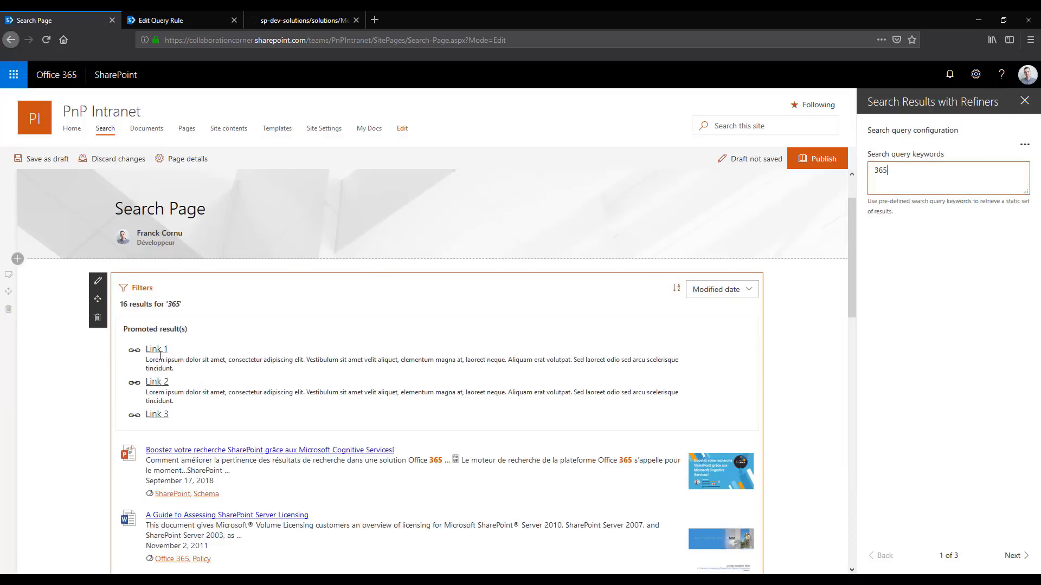
double_click(174, 305)
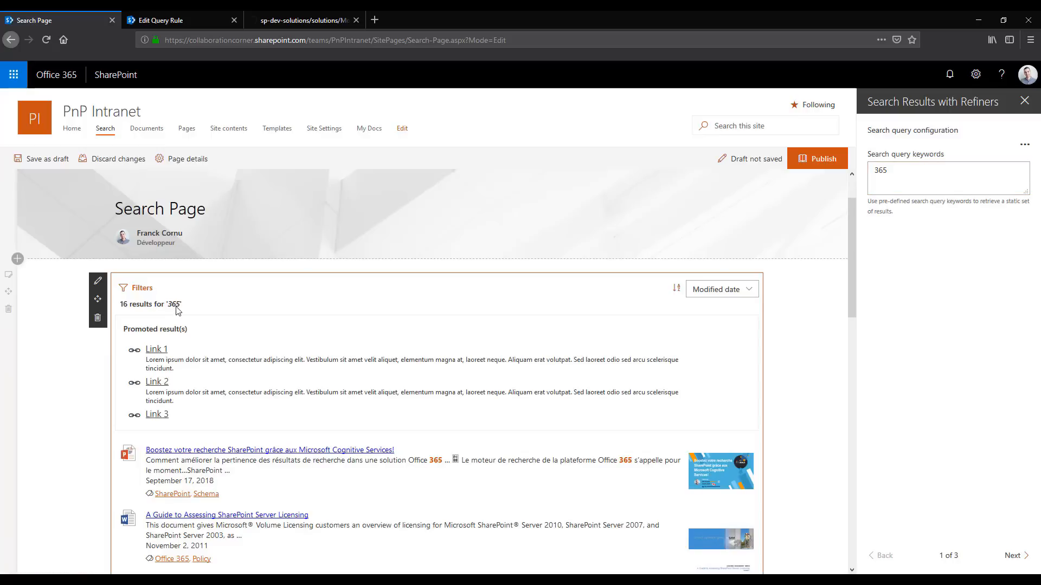
Reset the search query keywords to * and return to the web part's search settings
click(1005, 170)
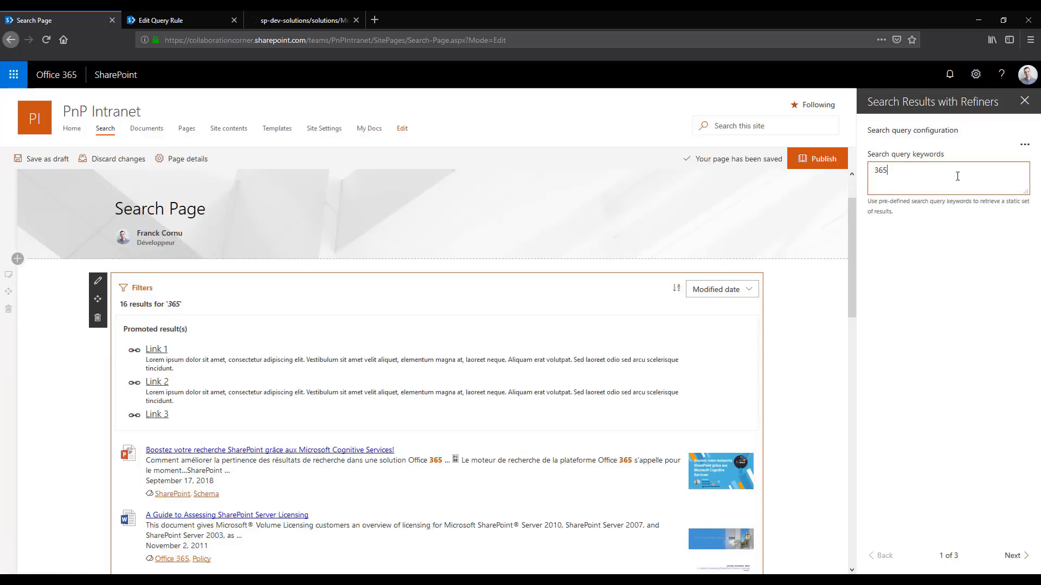
key(ctrl+a)
key(BackSpace)
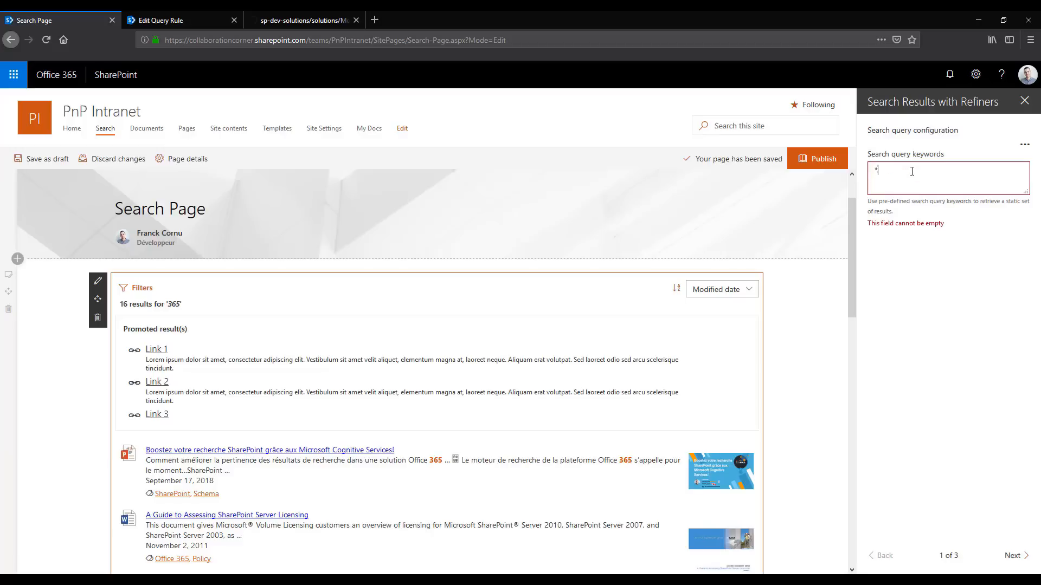
click(1019, 544)
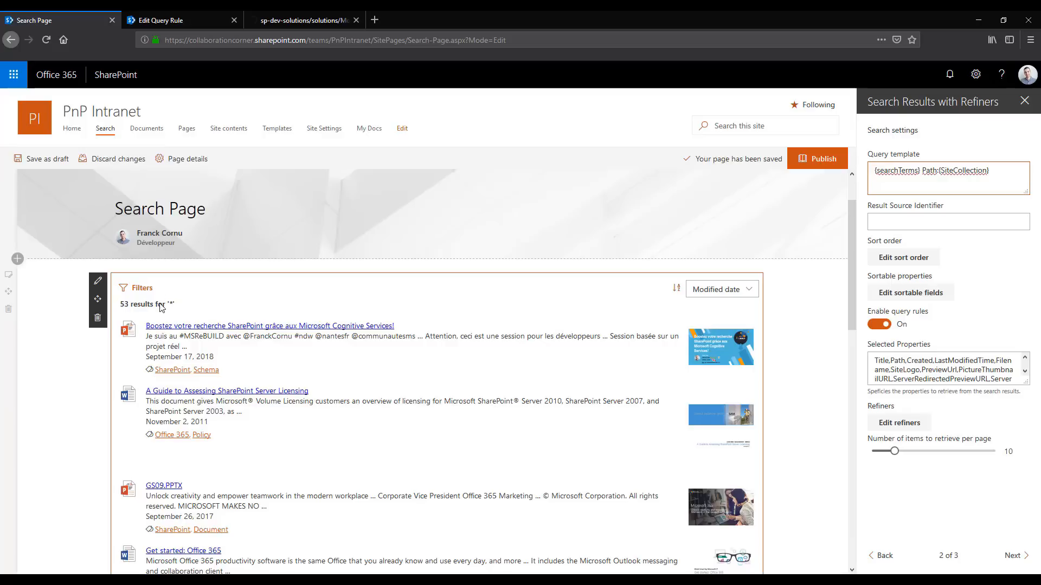
Examine the available filters of the search results, including the values under Tags, and close the filter list
click(140, 296)
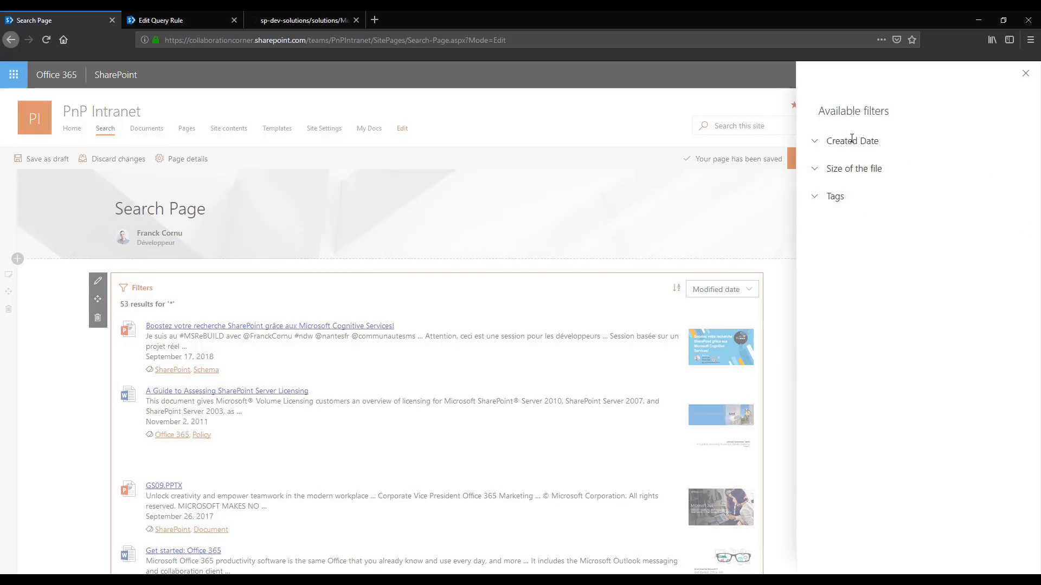
click(816, 202)
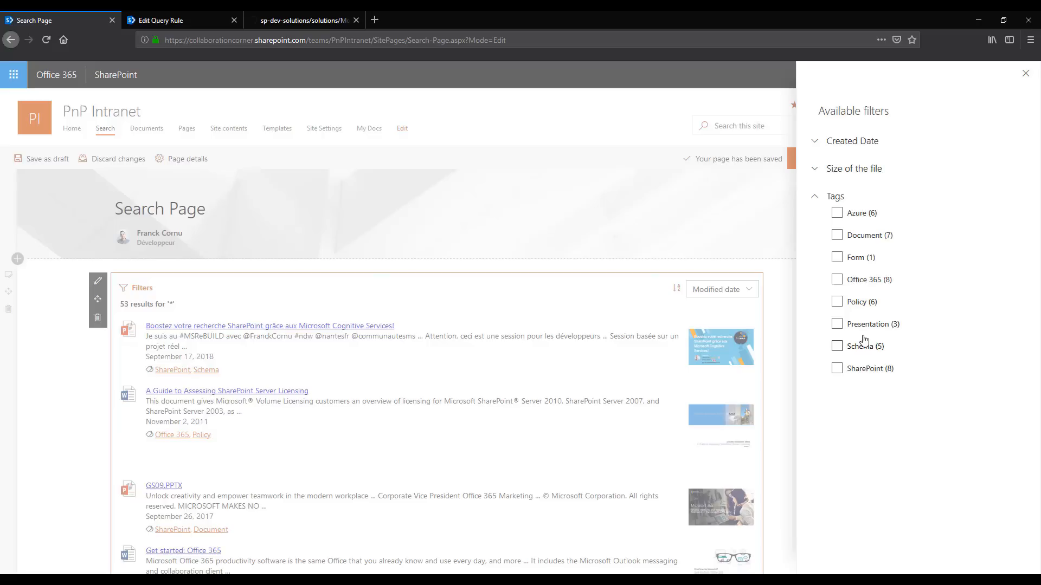
click(1025, 74)
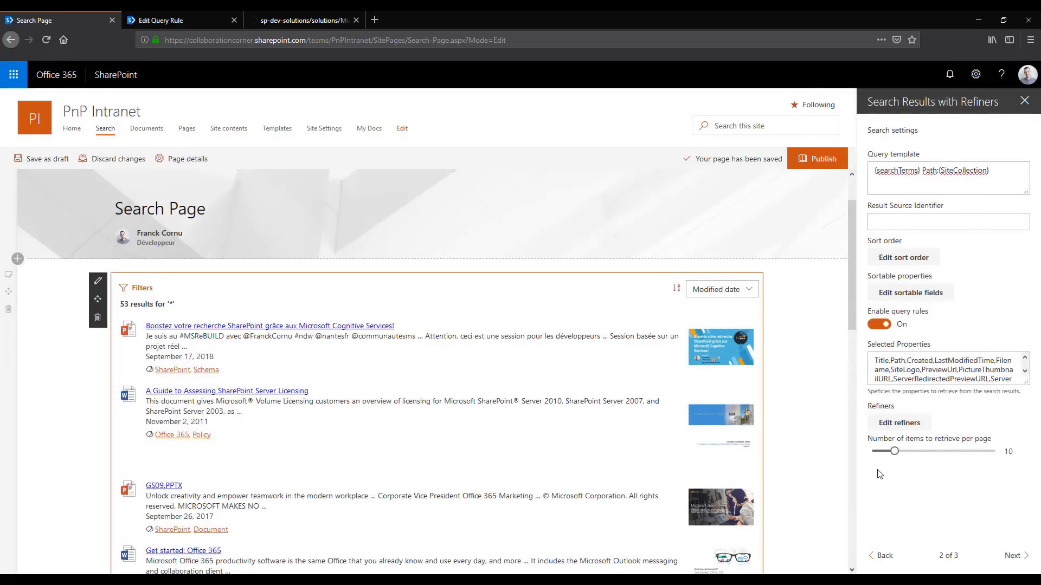
Delete every refiner of the search web part, including Created, and save the empty refiner list
click(902, 427)
click(986, 229)
click(982, 207)
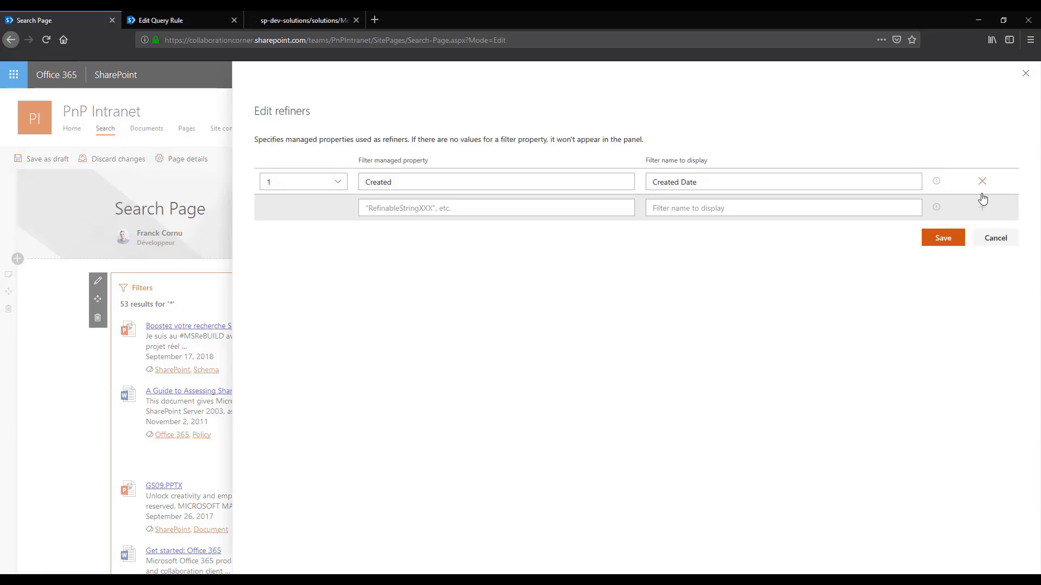
click(982, 181)
click(942, 228)
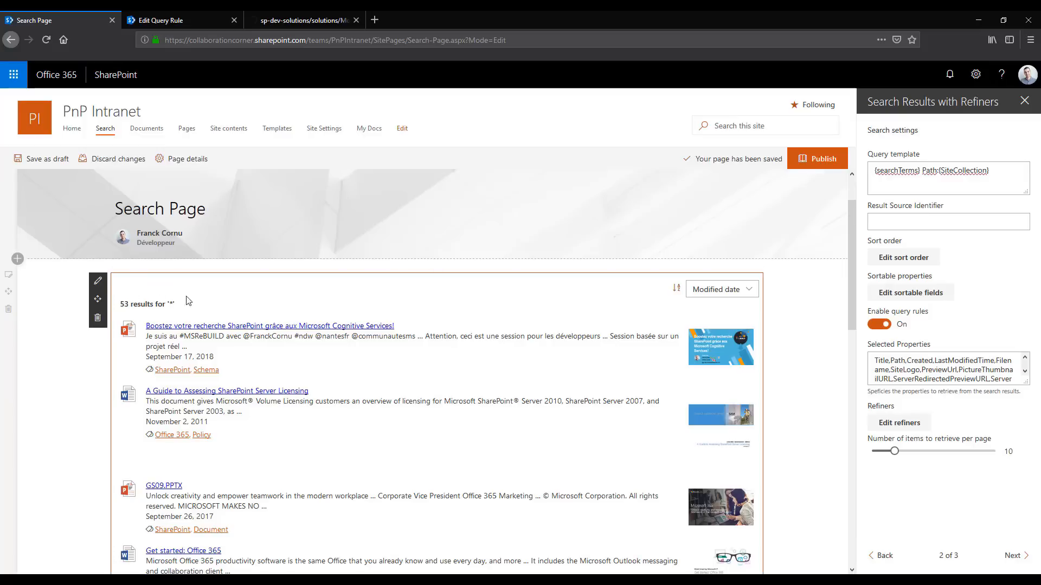
Add a refiner on the managed property IntranetDocumentType with the display name Document Type and save it
click(901, 426)
click(388, 185)
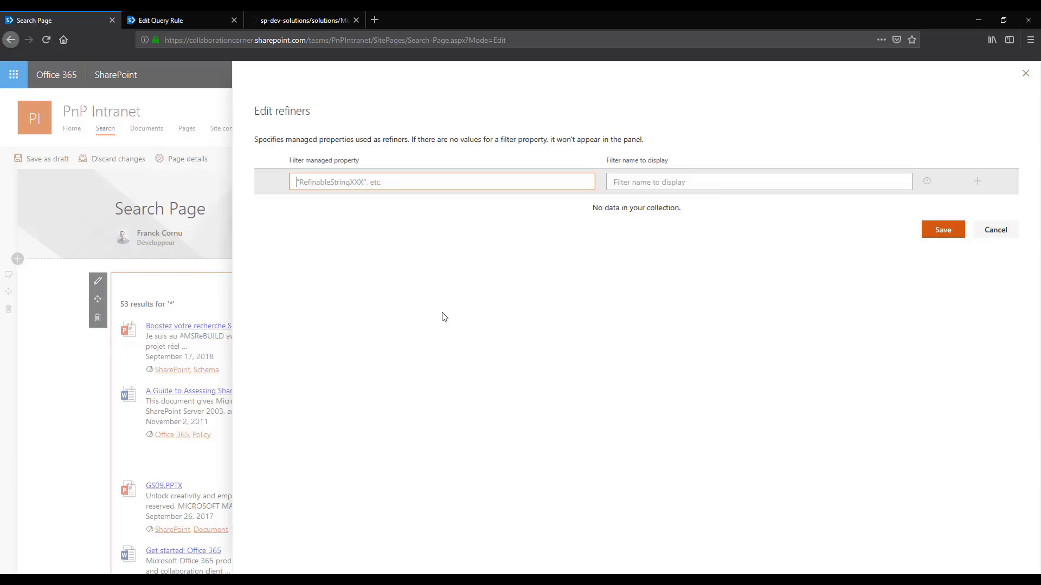
text(l)
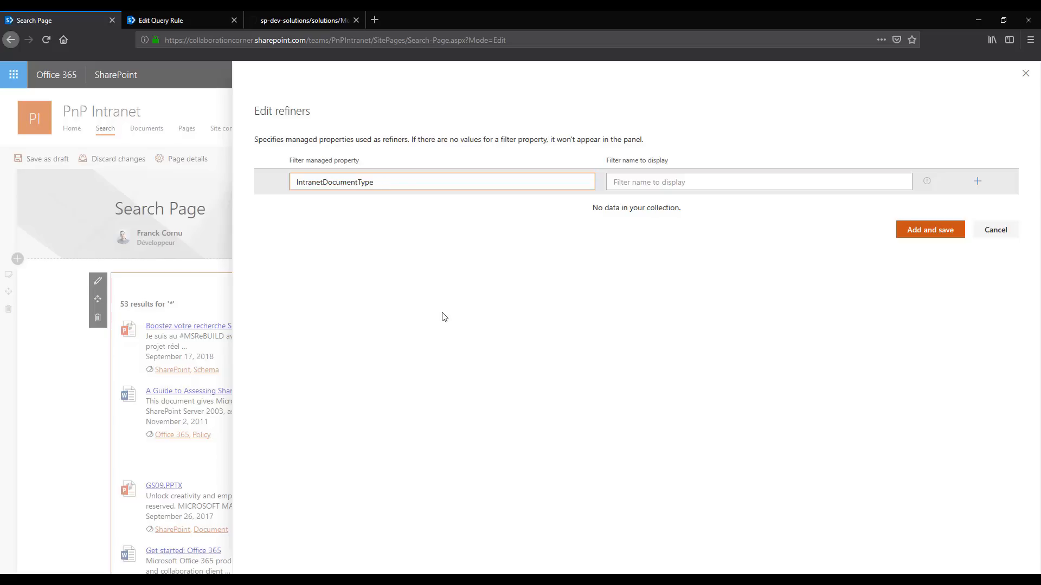
double_click(336, 175)
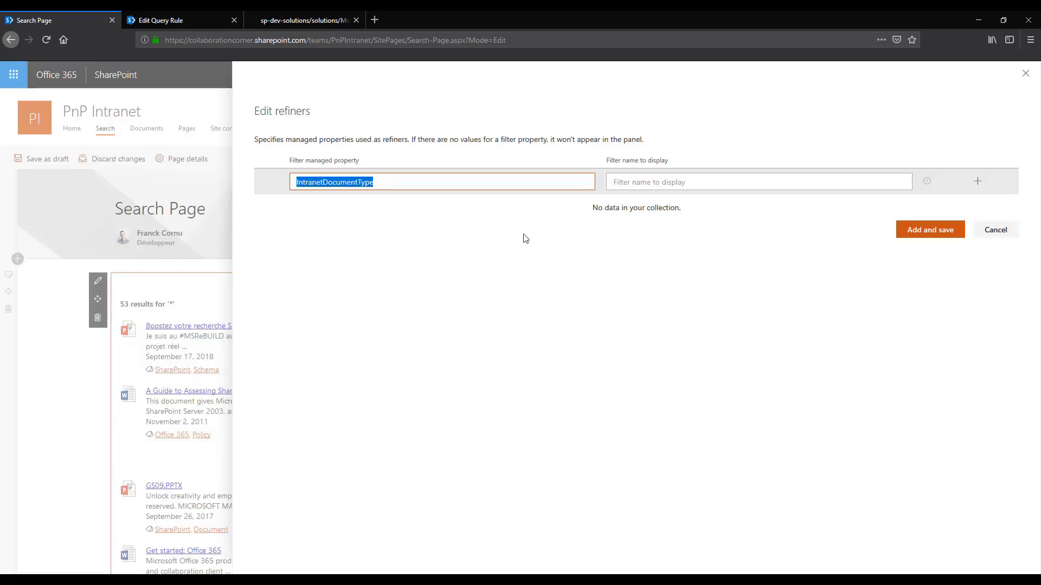
click(394, 184)
key(ctrl+a)
click(674, 176)
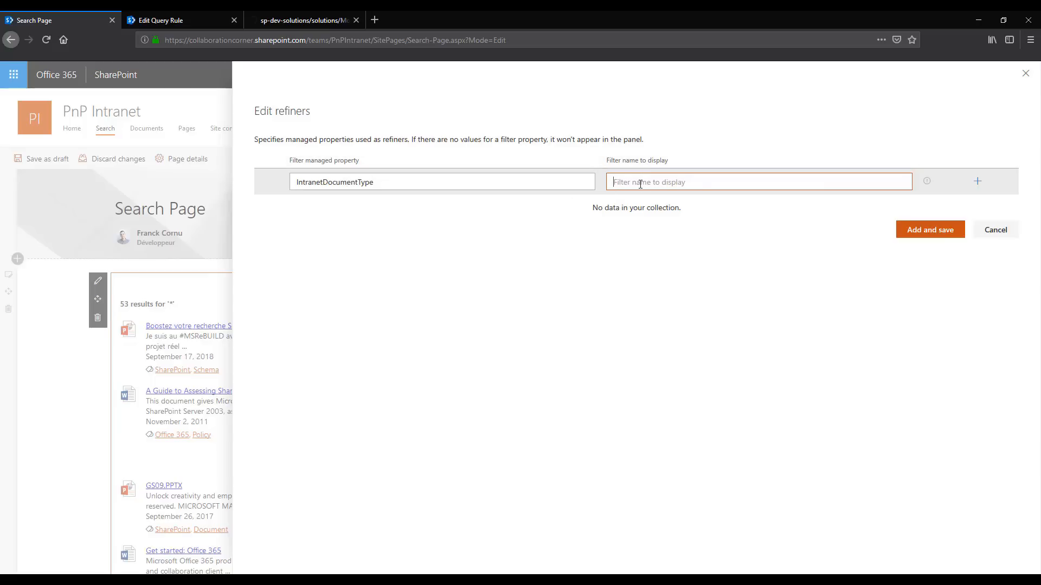
text(Document Type)
click(730, 234)
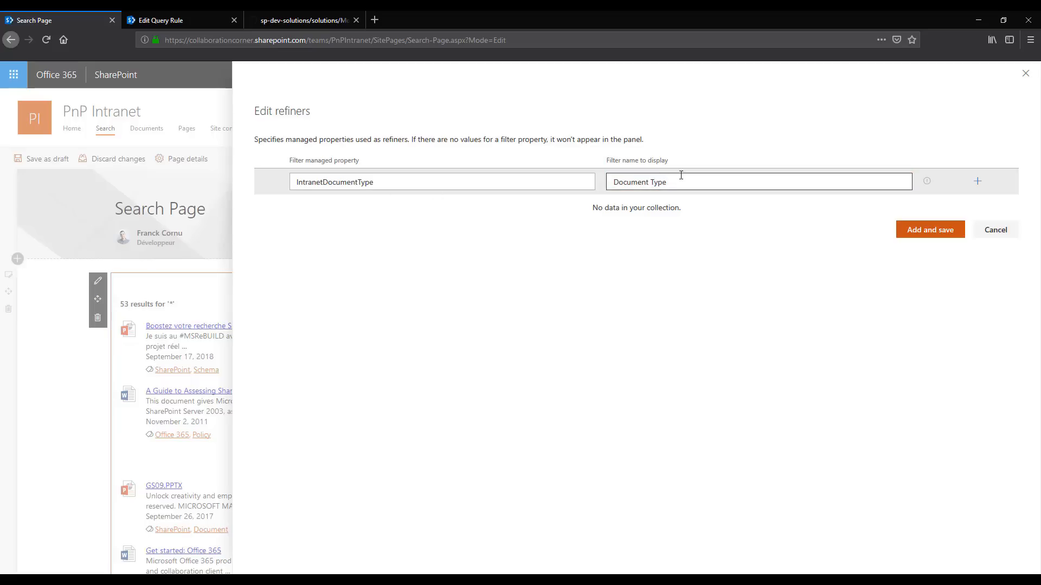
click(928, 230)
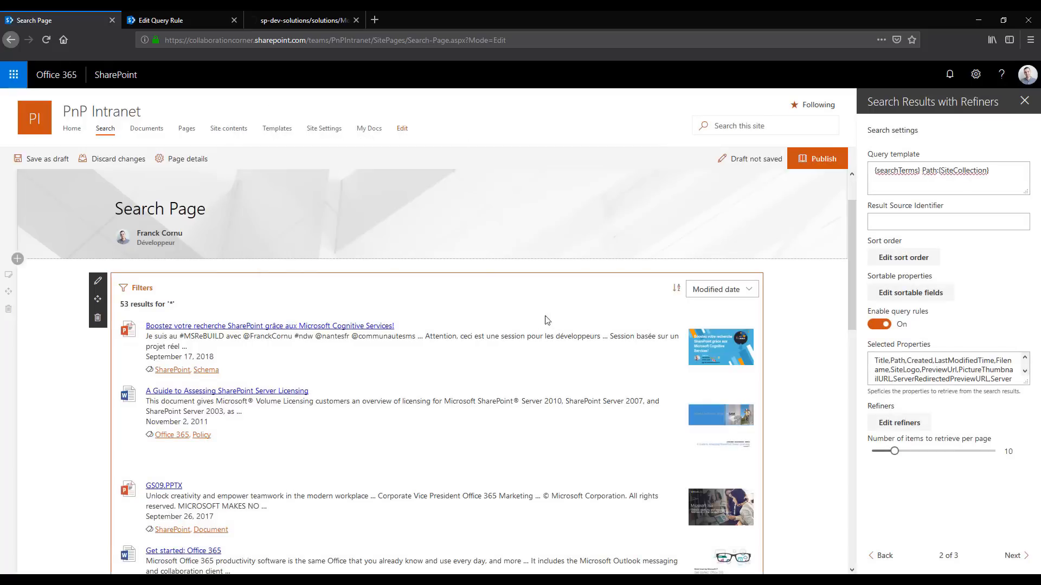
Test the Document Type refiner by filtering the results on Document, clear the filter, and leave the filter list and refiner settings unchanged
click(154, 290)
click(815, 142)
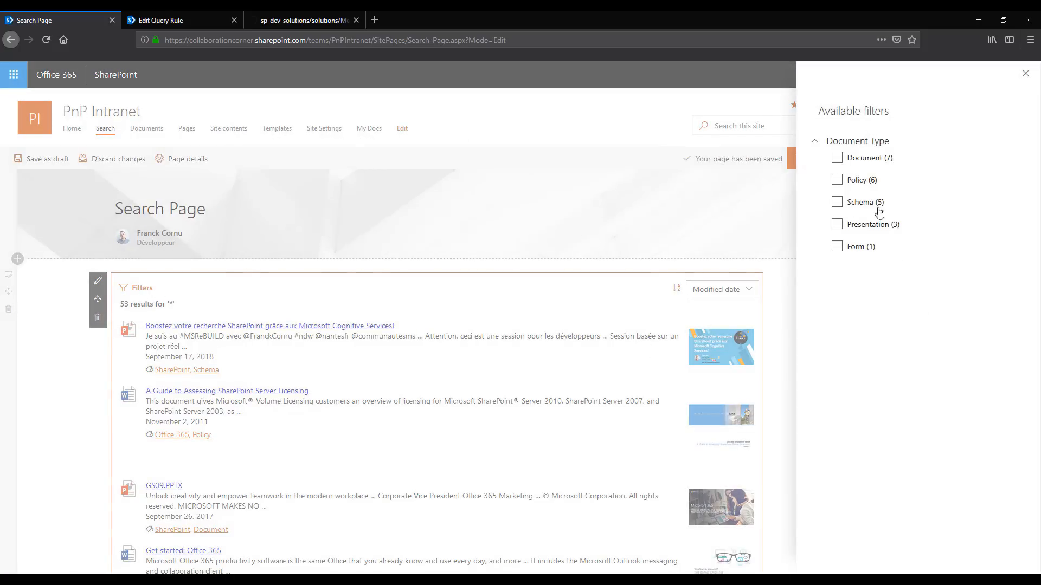
click(863, 168)
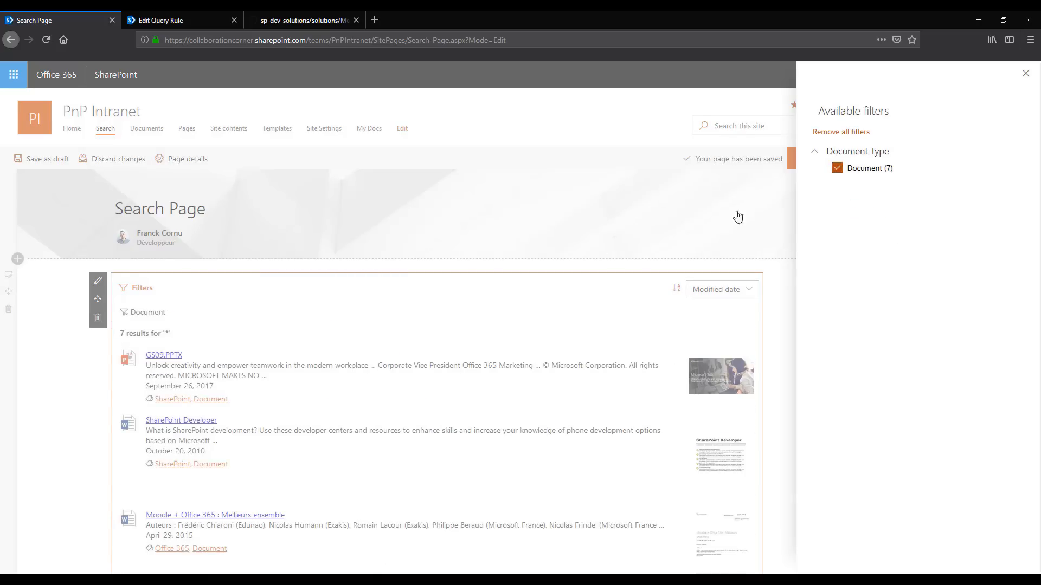
click(837, 169)
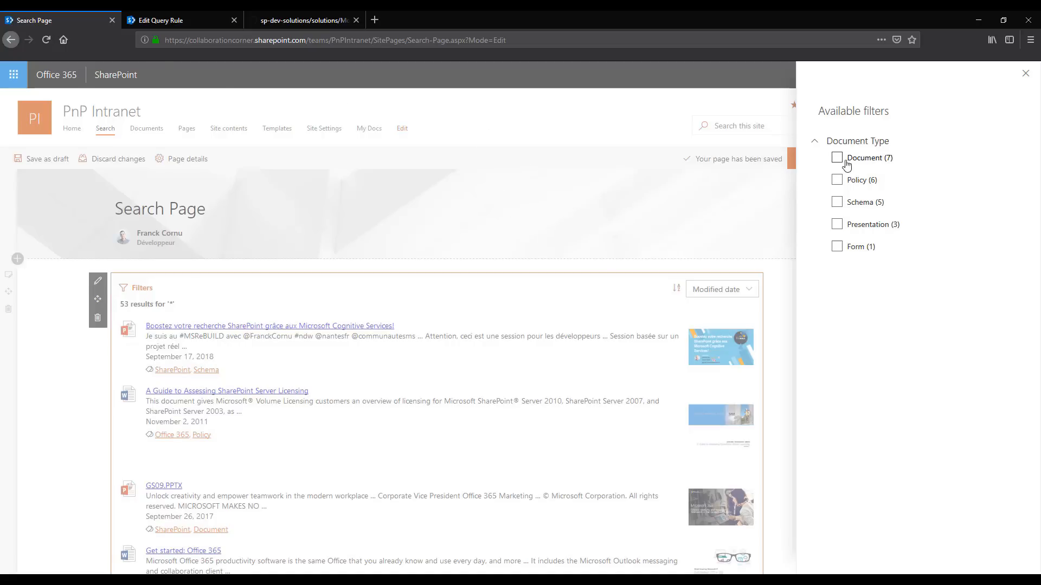
click(507, 207)
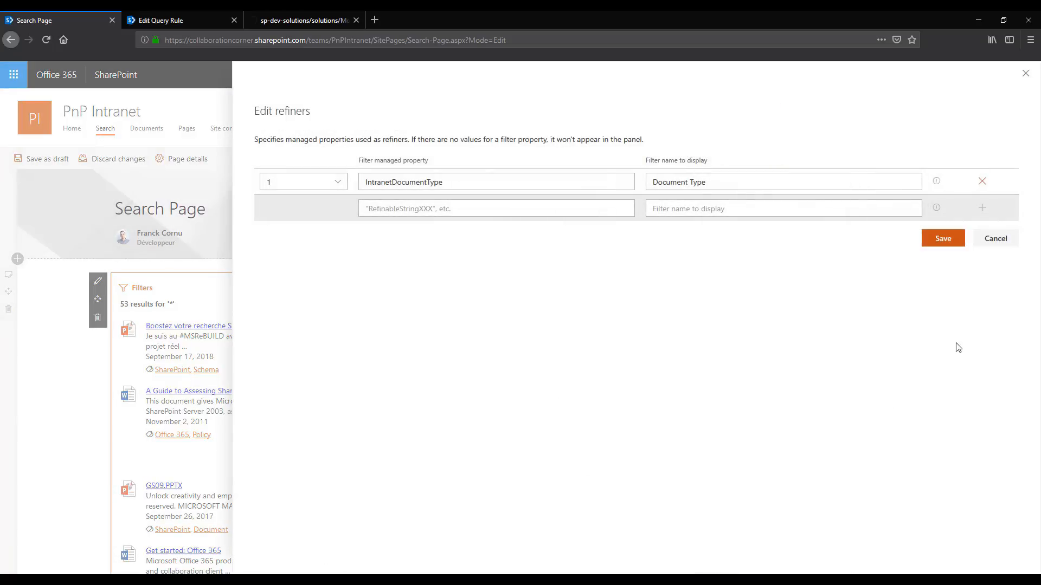
click(1001, 242)
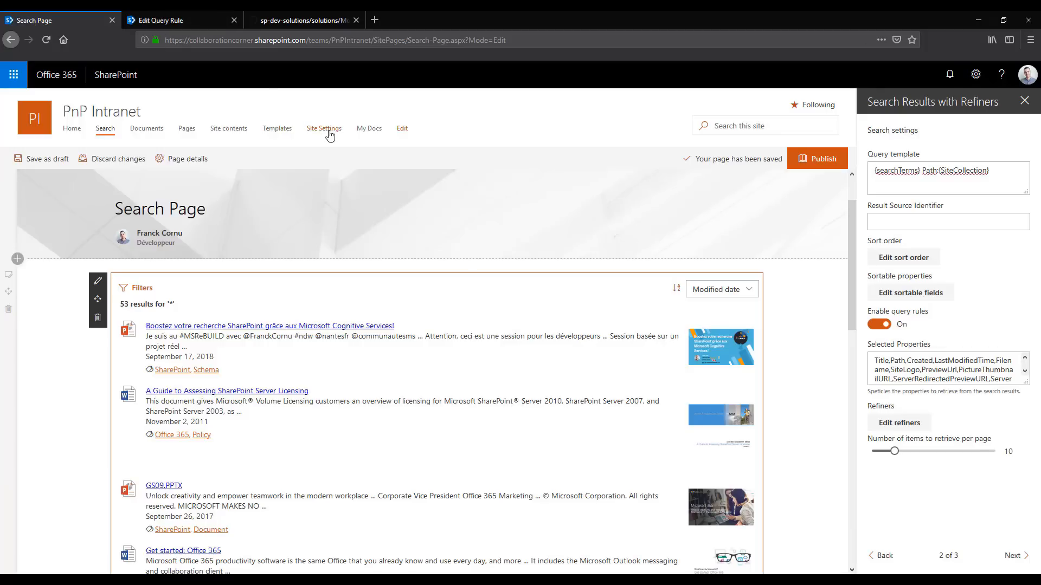
Save the page as a draft and enable French as an alternate language in the site's language settings
click(47, 159)
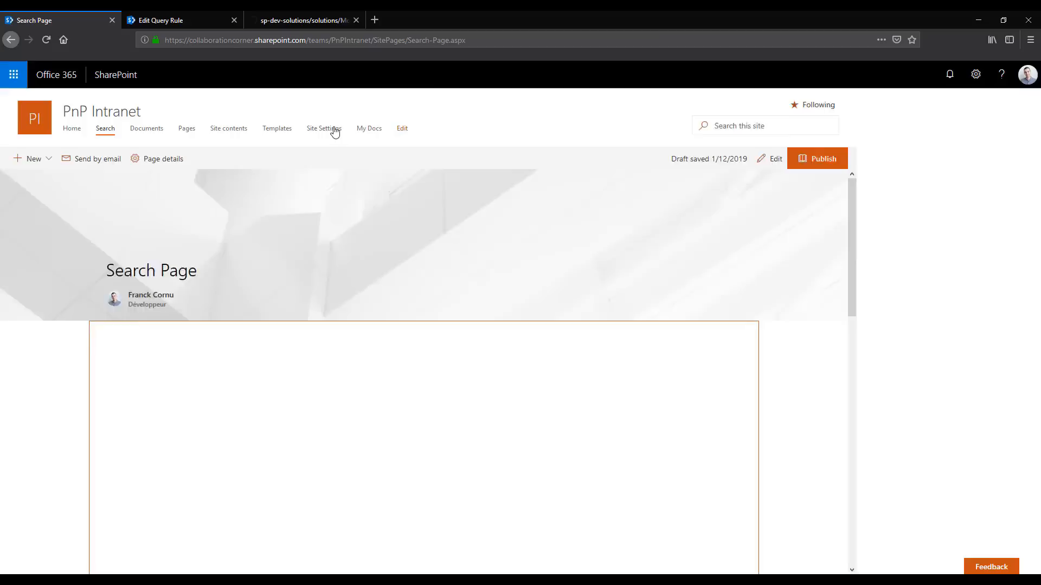
click(325, 128)
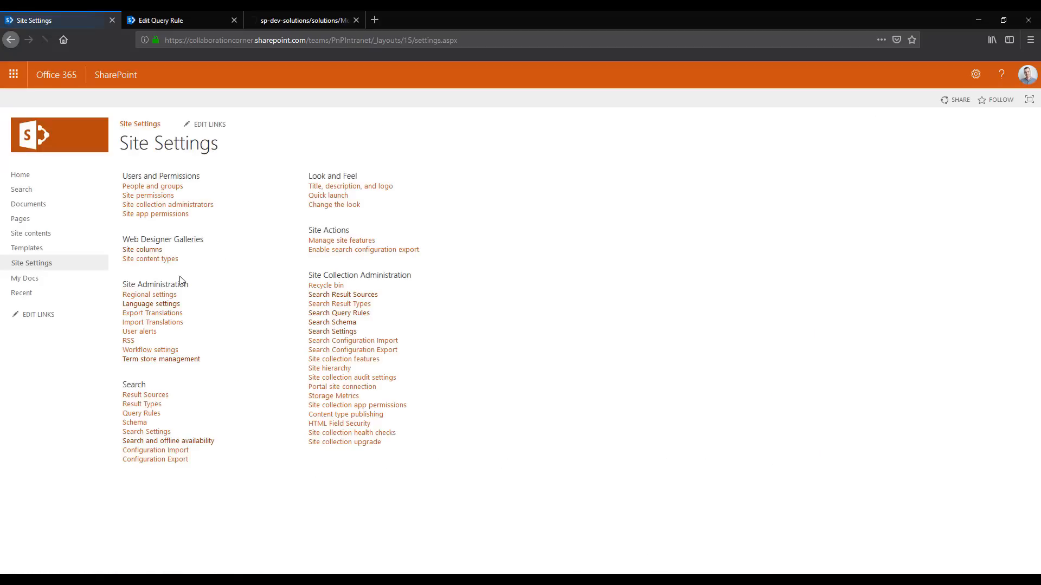
click(166, 305)
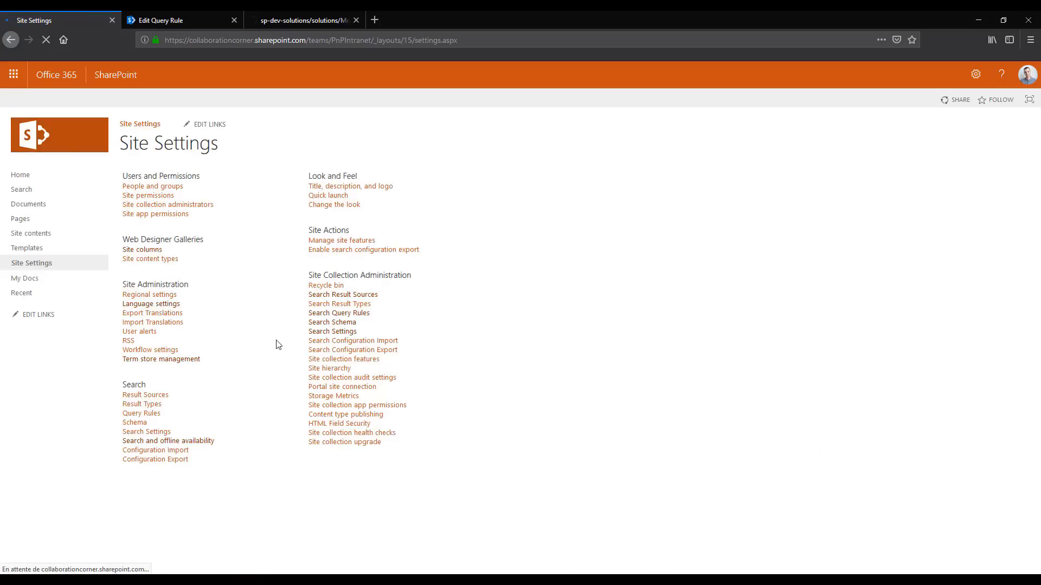
scroll(331, 392, down, 10)
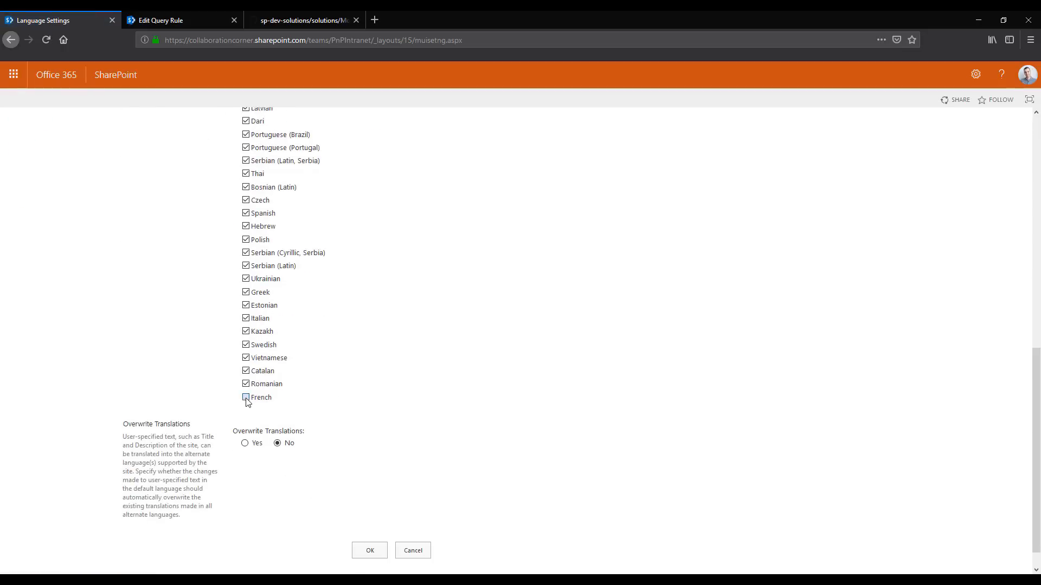
click(385, 548)
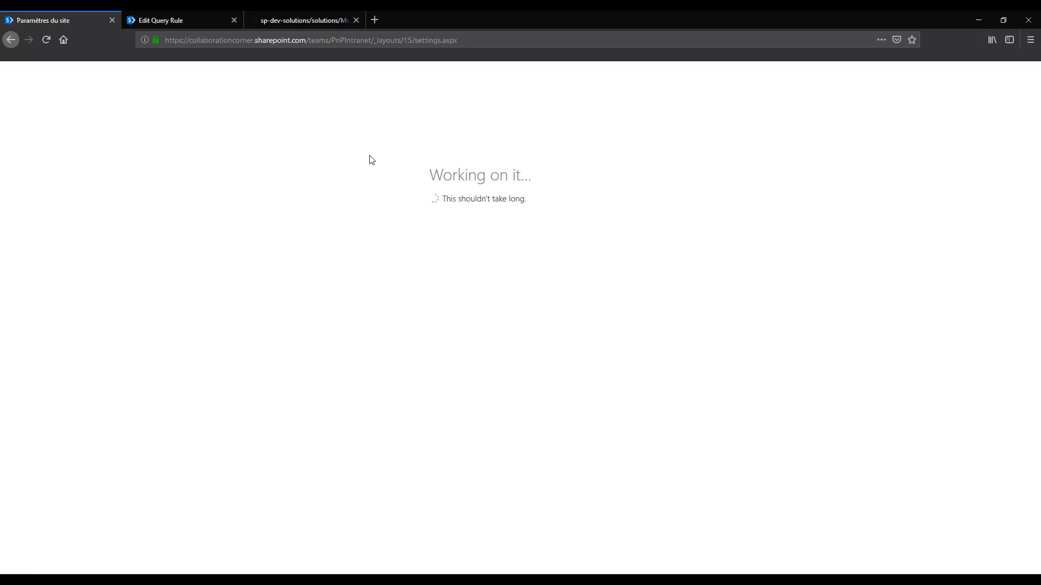
Reopen the Search Page for editing, examine the Document Type filter's name and values in the French interface, and close the filter list
click(21, 190)
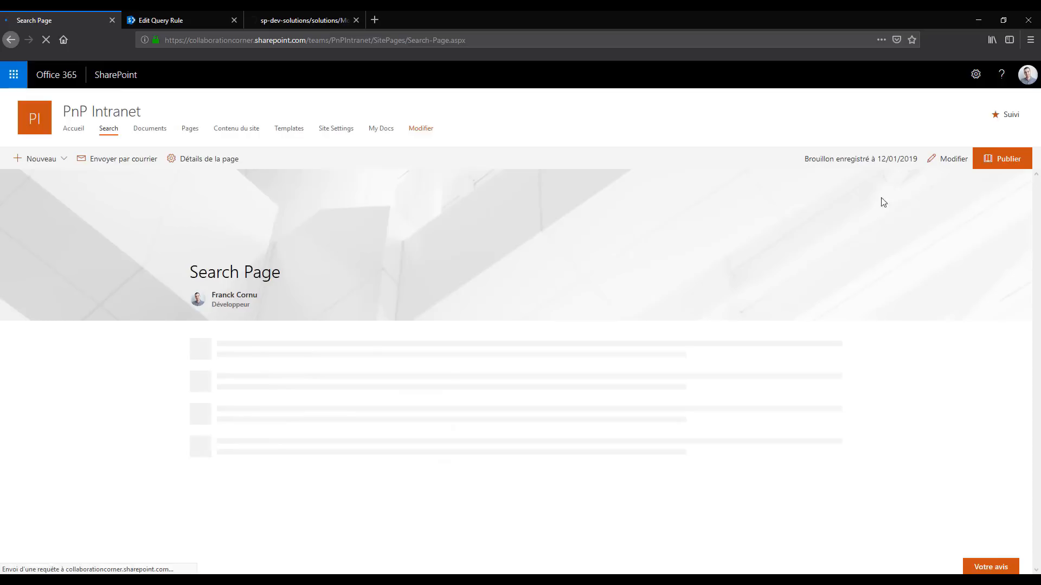
click(951, 159)
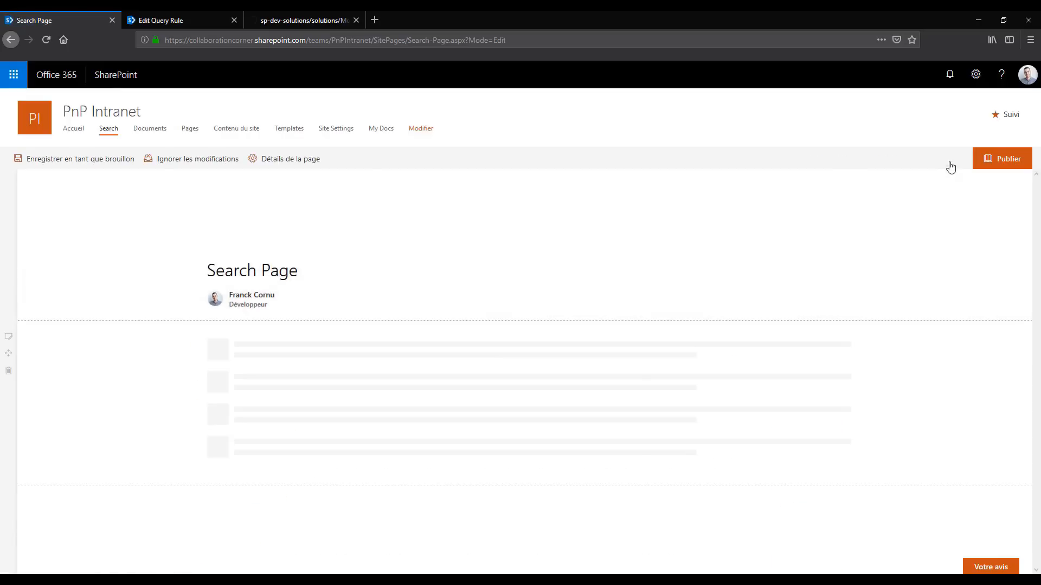
scroll(236, 296, down, 1)
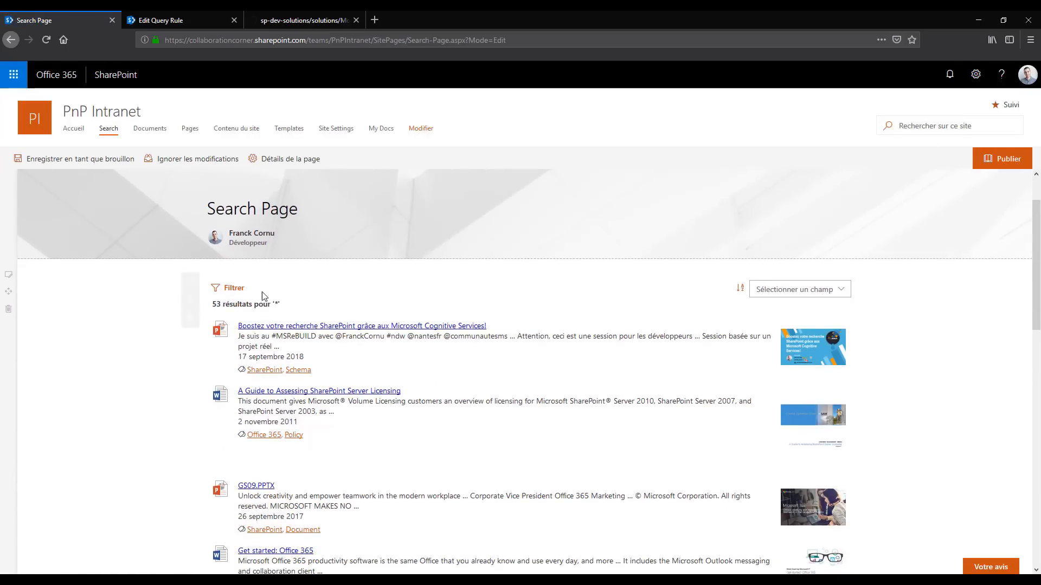
click(234, 295)
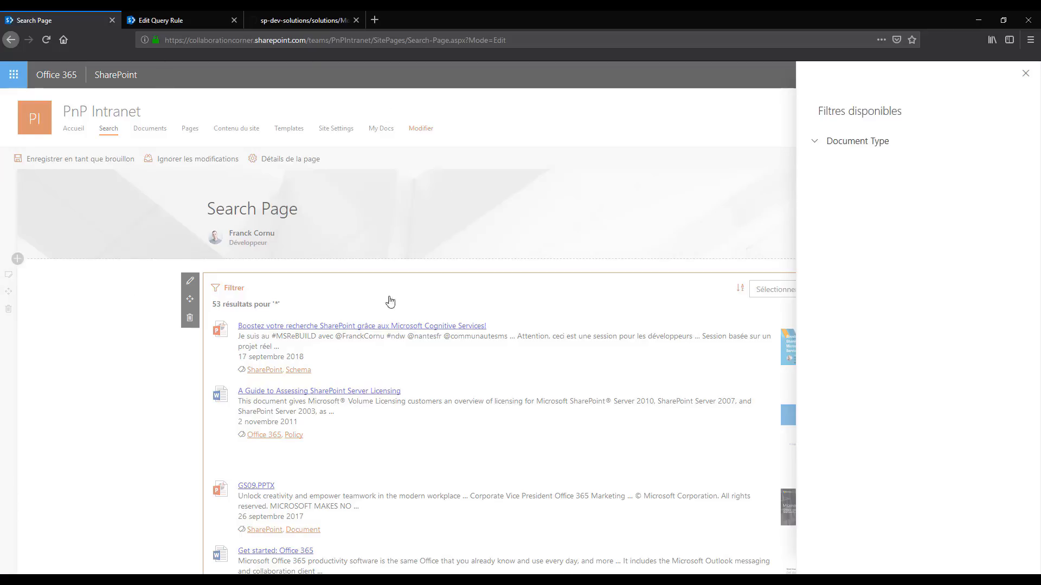
click(815, 143)
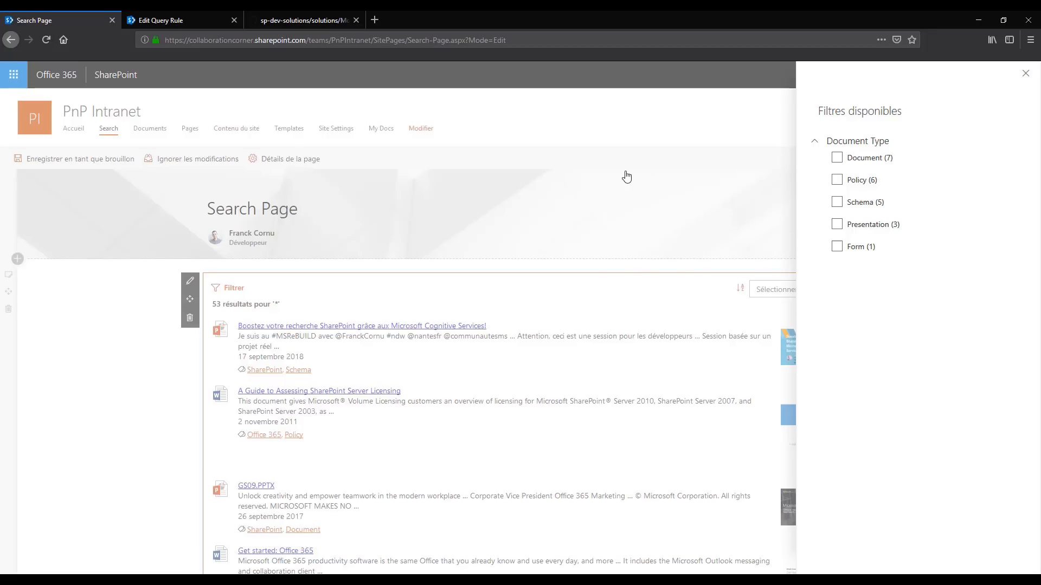
click(623, 203)
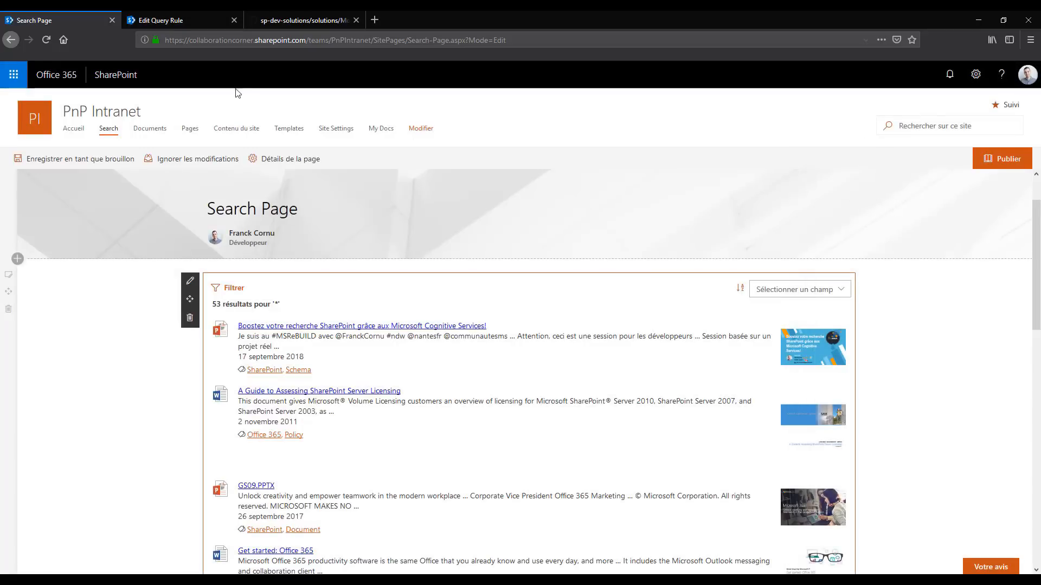
Open the site settings in a new browser tab and filter the search schema's managed properties by IntranetDocumentType
right_click(337, 133)
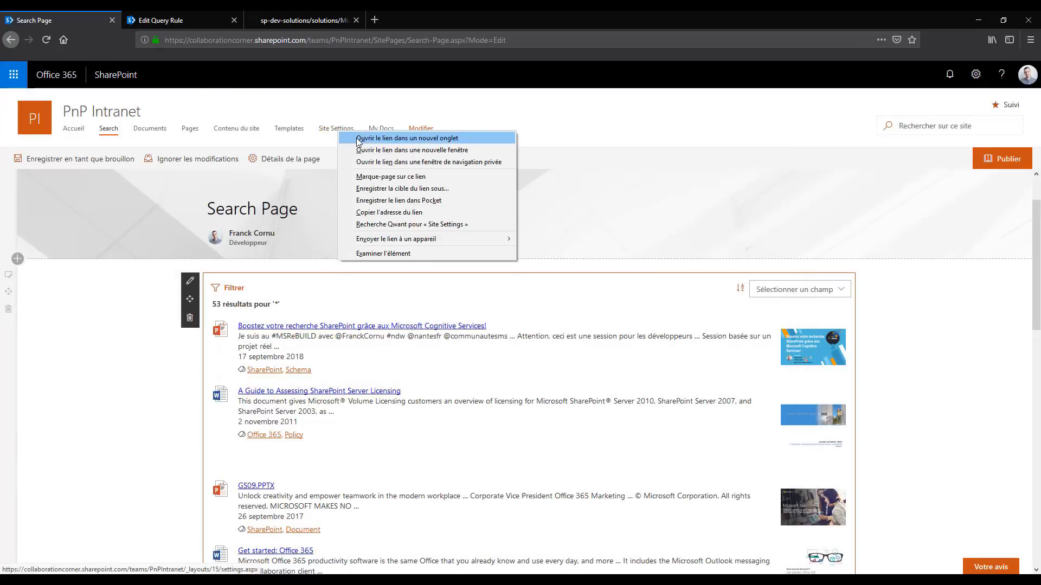
click(369, 135)
click(146, 20)
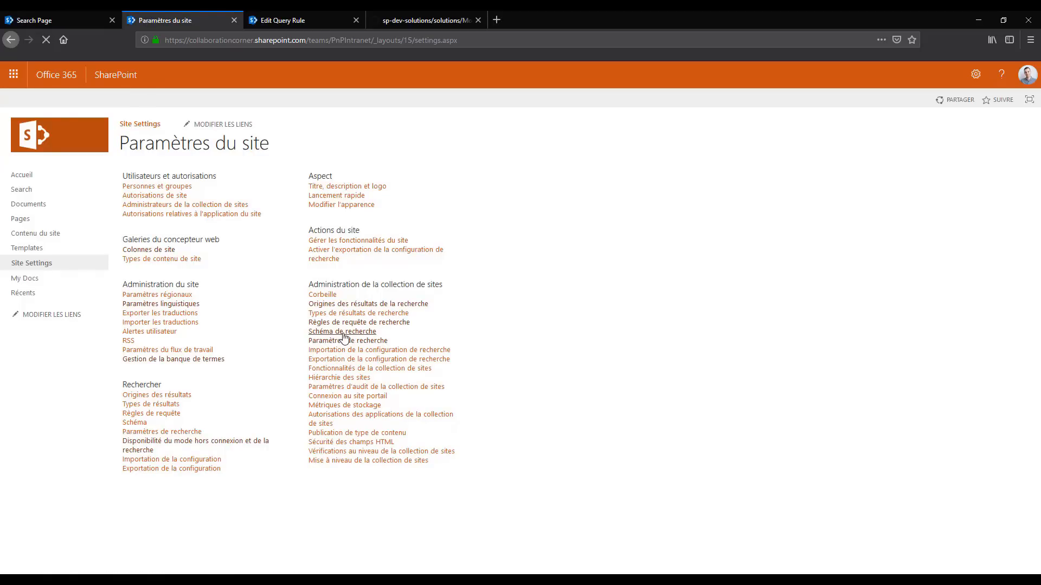
click(344, 337)
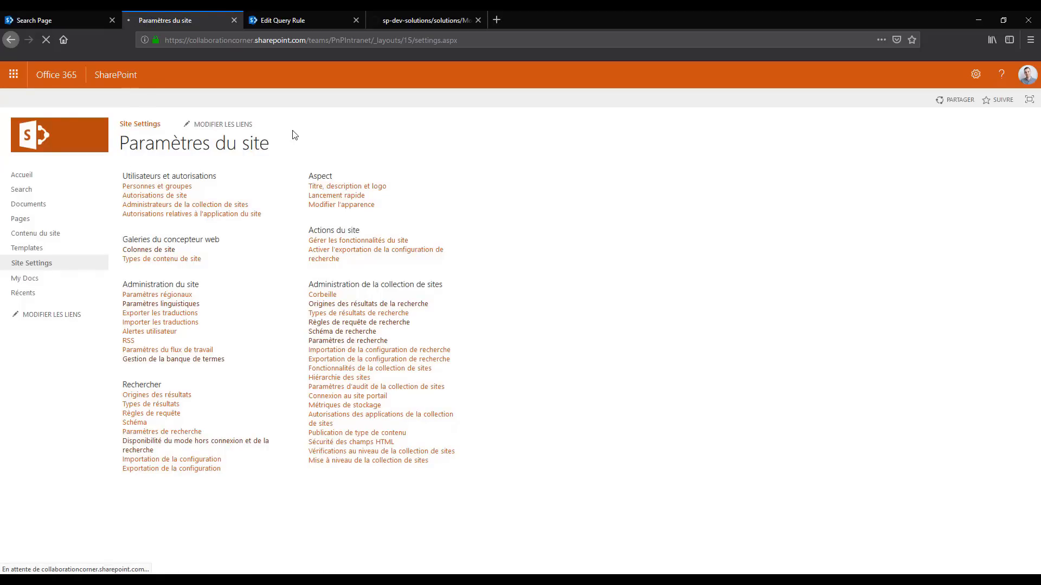
text(Intr)
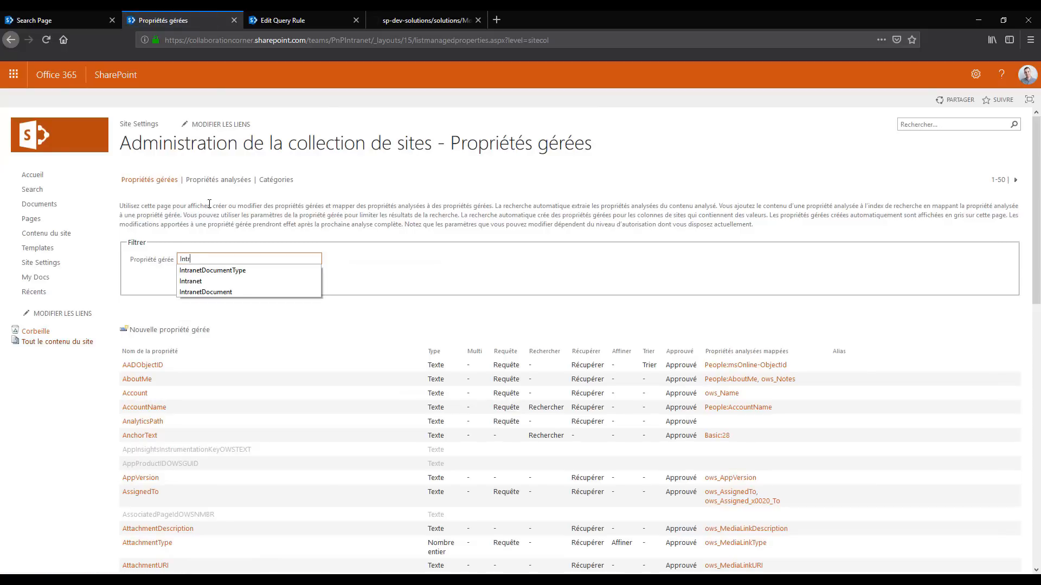
click(213, 270)
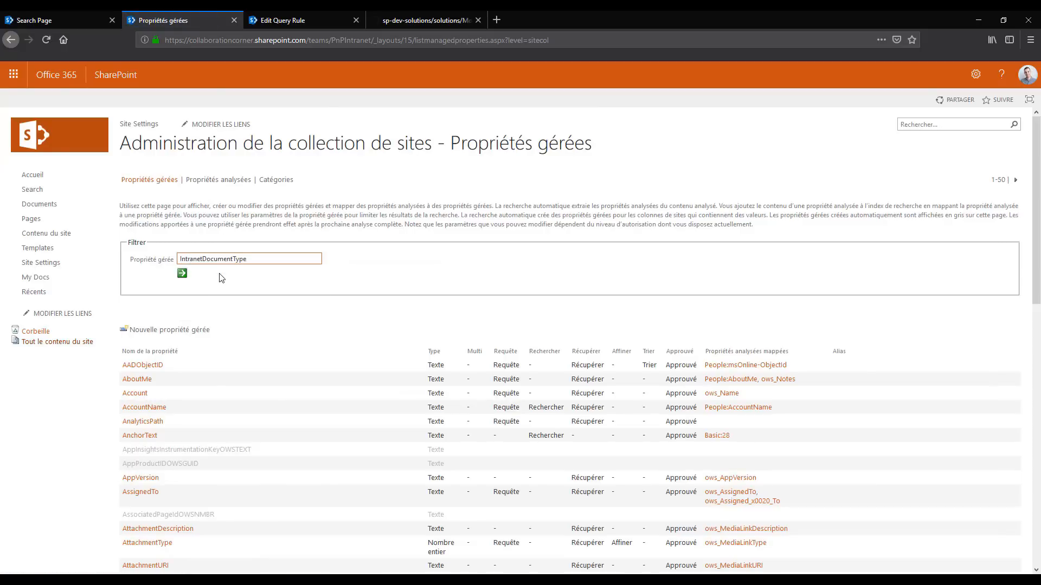
click(183, 274)
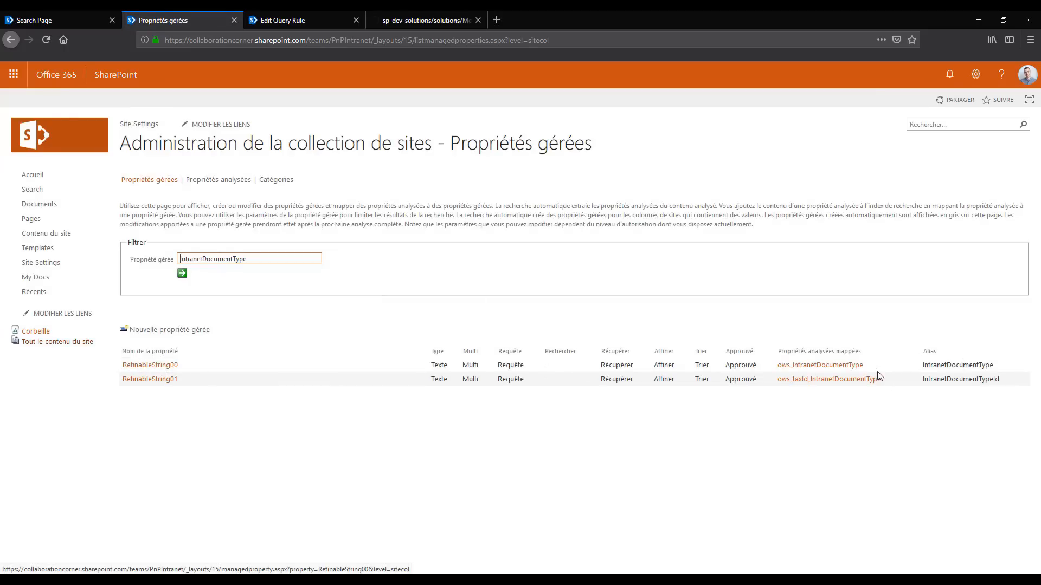
Compare the aliases and mapped crawled properties of RefinableString00 and RefinableString01
double_click(958, 366)
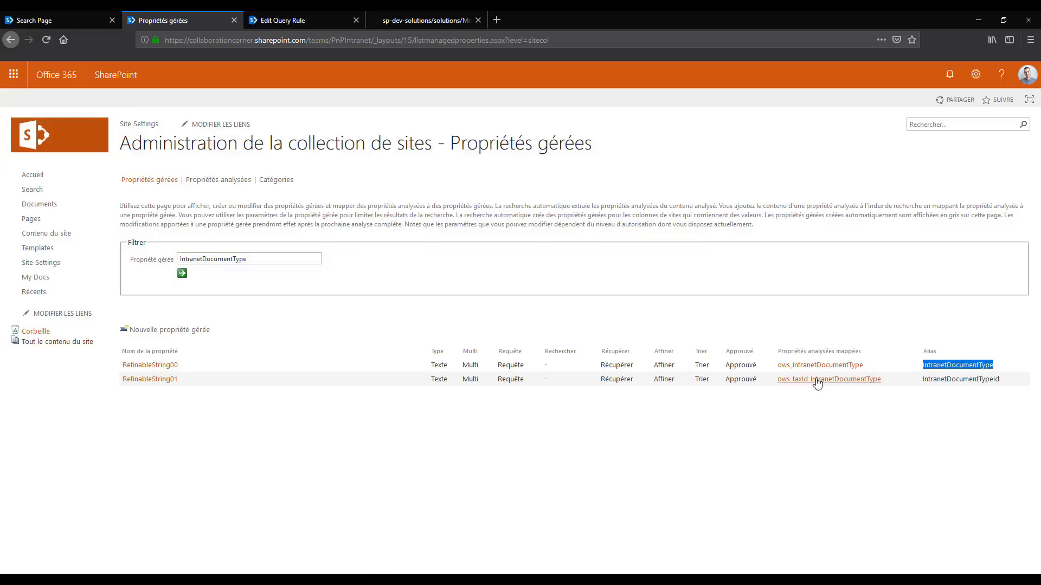
double_click(946, 379)
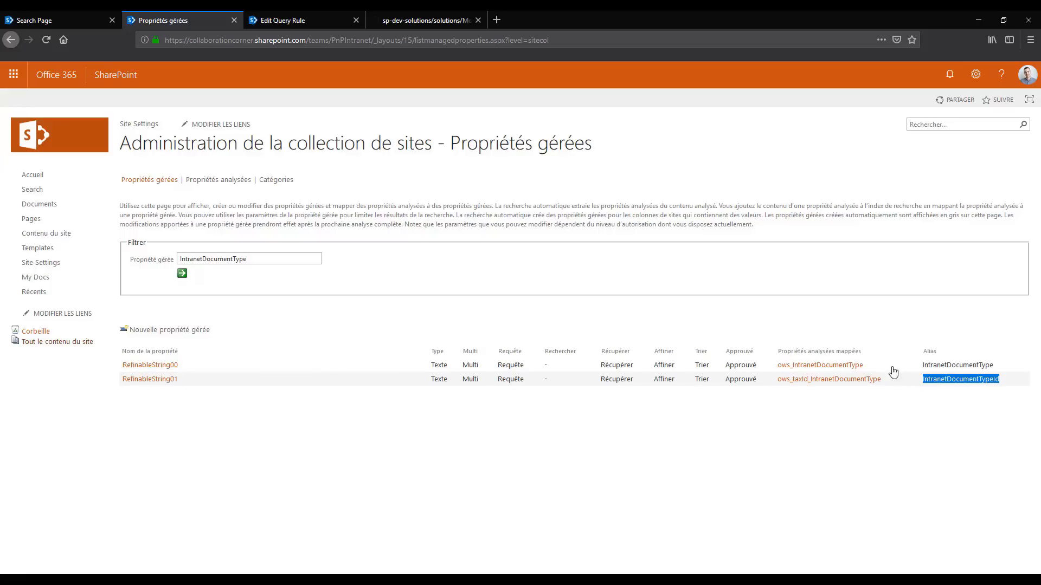
drag(885, 380, 778, 383)
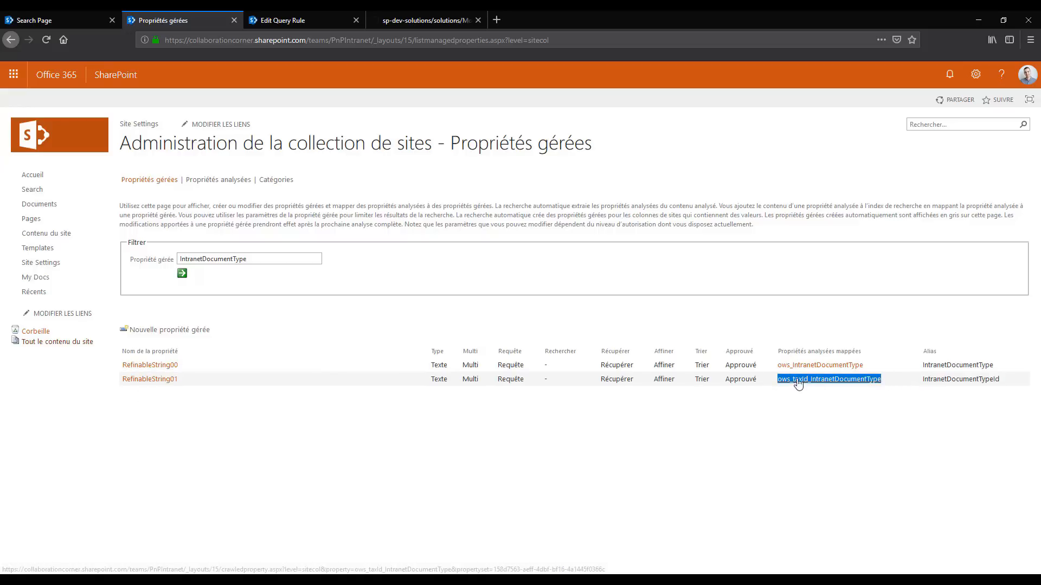
click(813, 409)
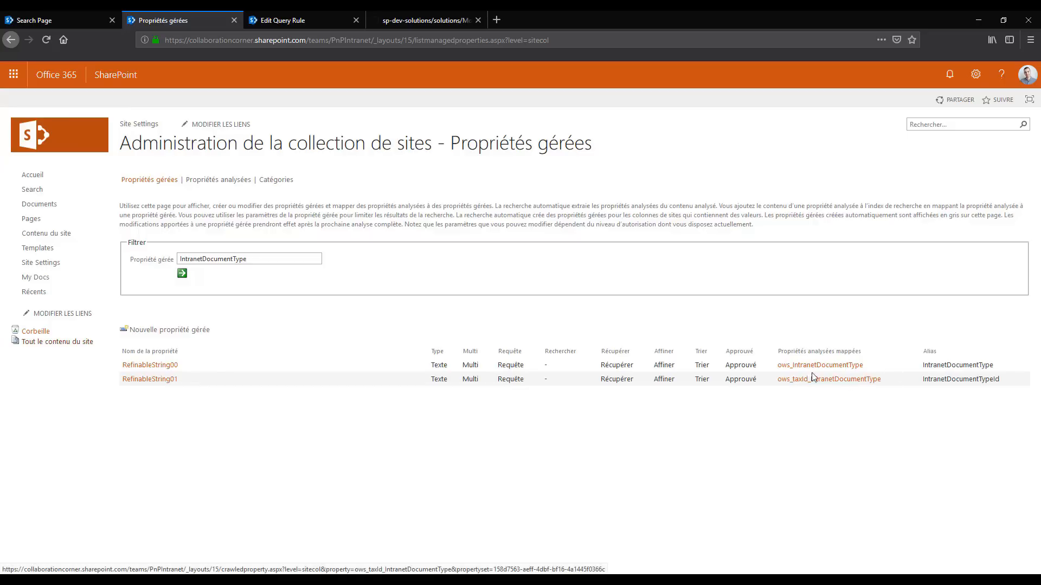
double_click(947, 381)
key(ctrl+c)
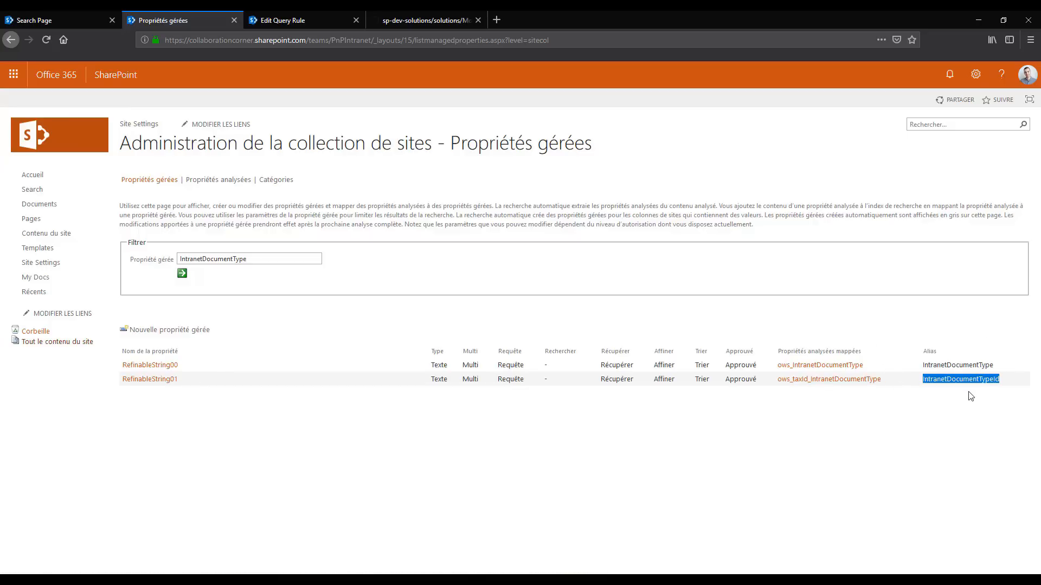
Add a filter on IntranetDocumentTypeId labelled Document Type Id to the Search Page's web part and examine its values in the filter list
click(38, 20)
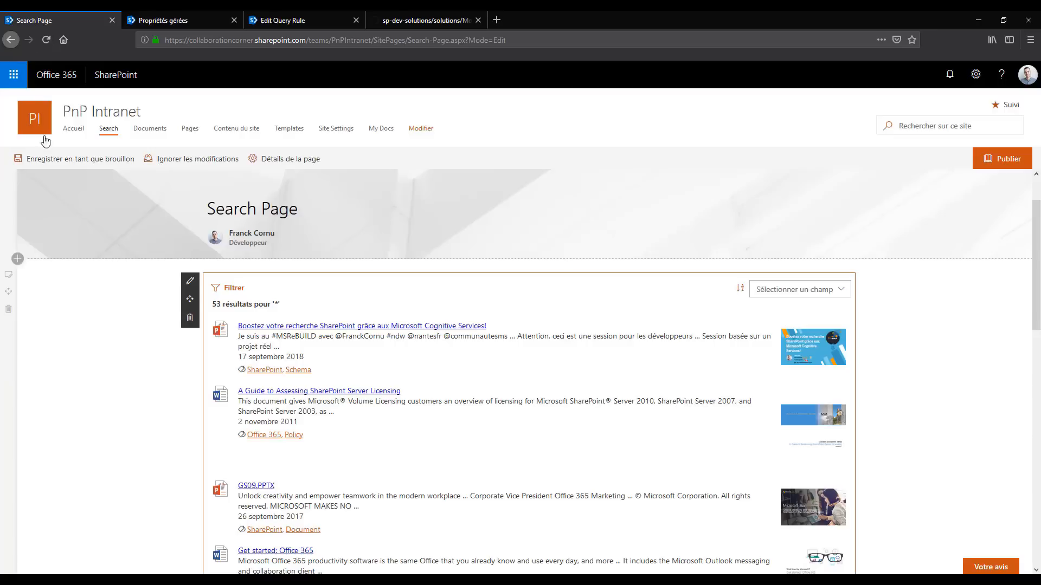
click(190, 280)
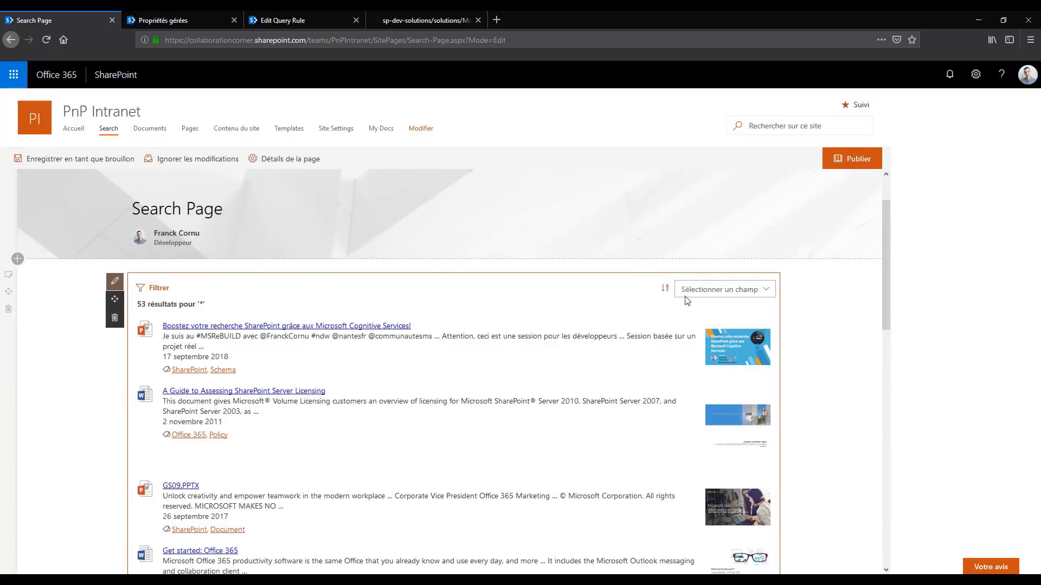
click(1007, 558)
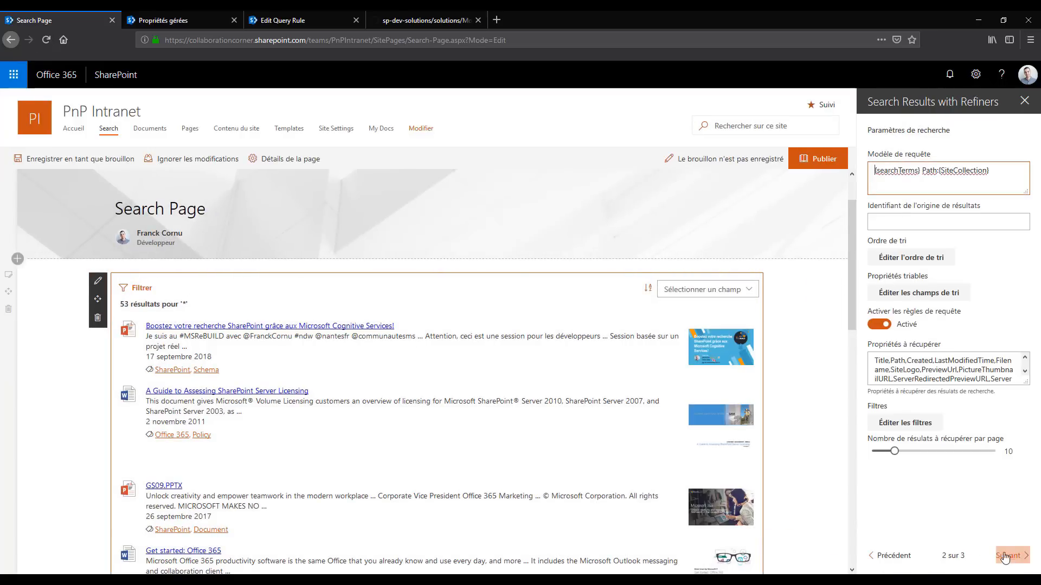
click(909, 428)
click(479, 207)
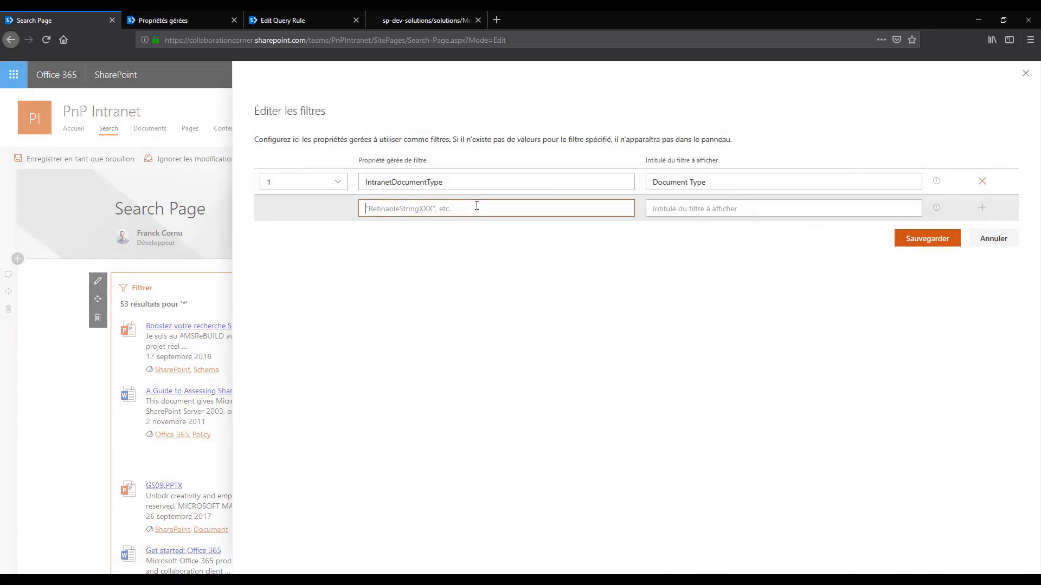
key(ctrl+v)
click(661, 206)
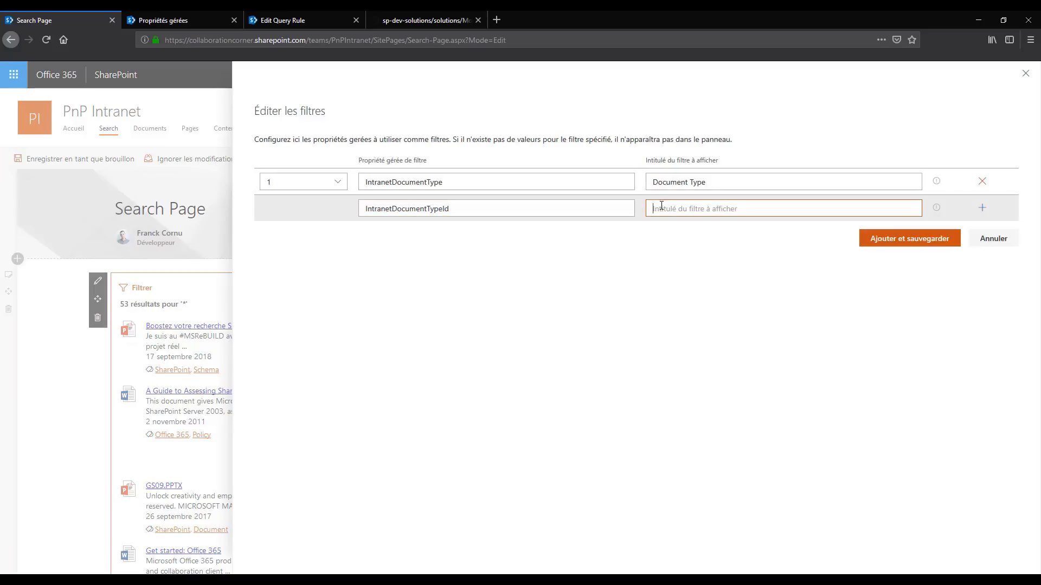
triple_click(706, 183)
click(703, 211)
text(Document Type)
click(874, 242)
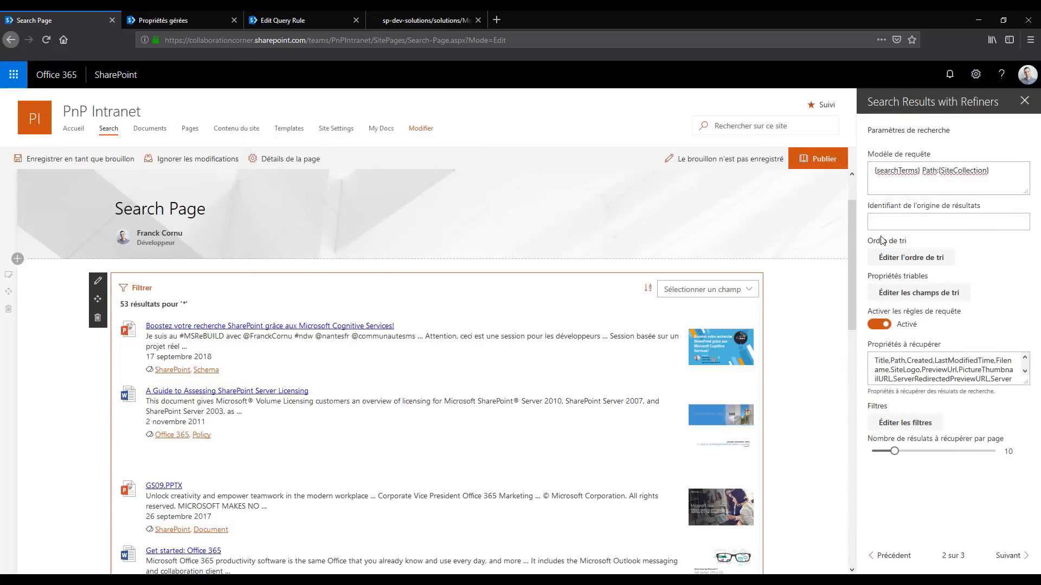
click(134, 288)
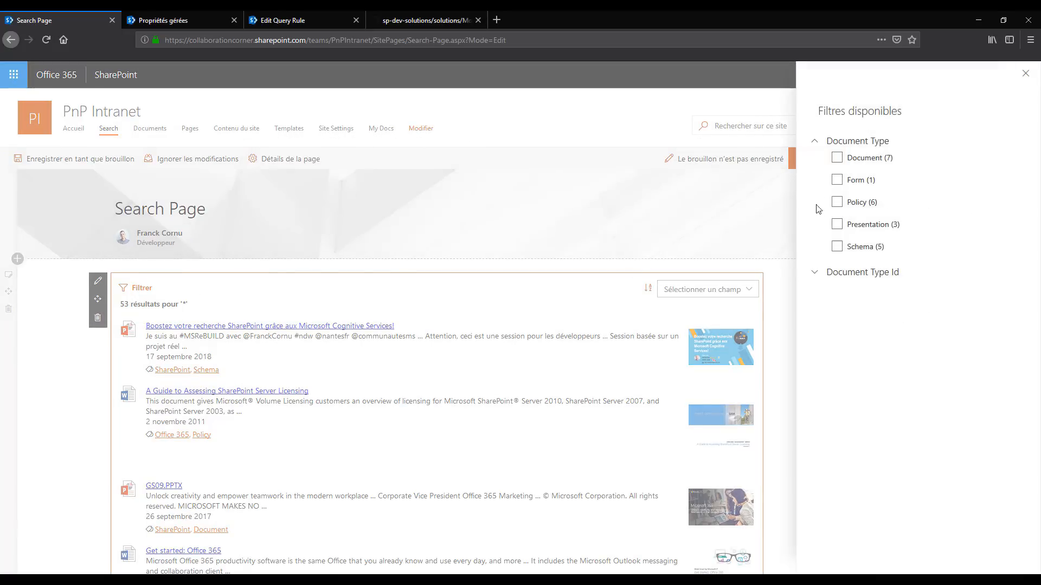
click(817, 274)
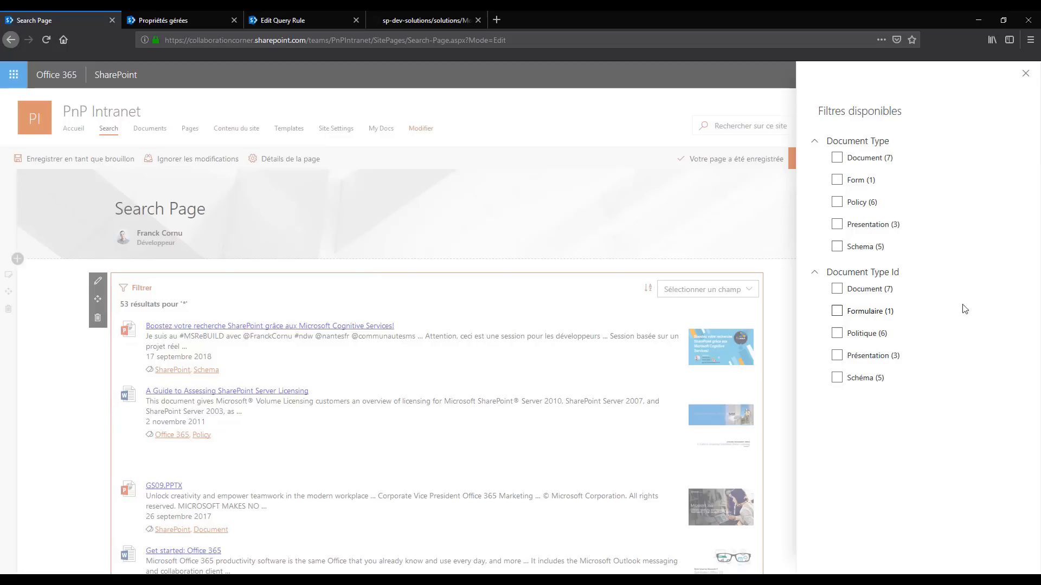
Go to the site's term store management and select the Form term in the site collection's PnPDocumentType term set
click(173, 24)
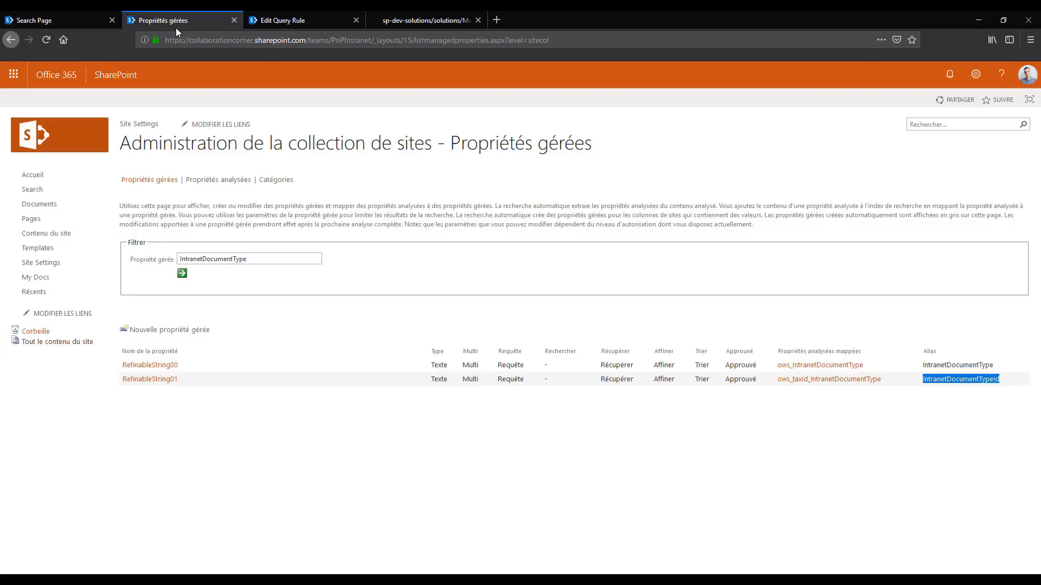
click(157, 125)
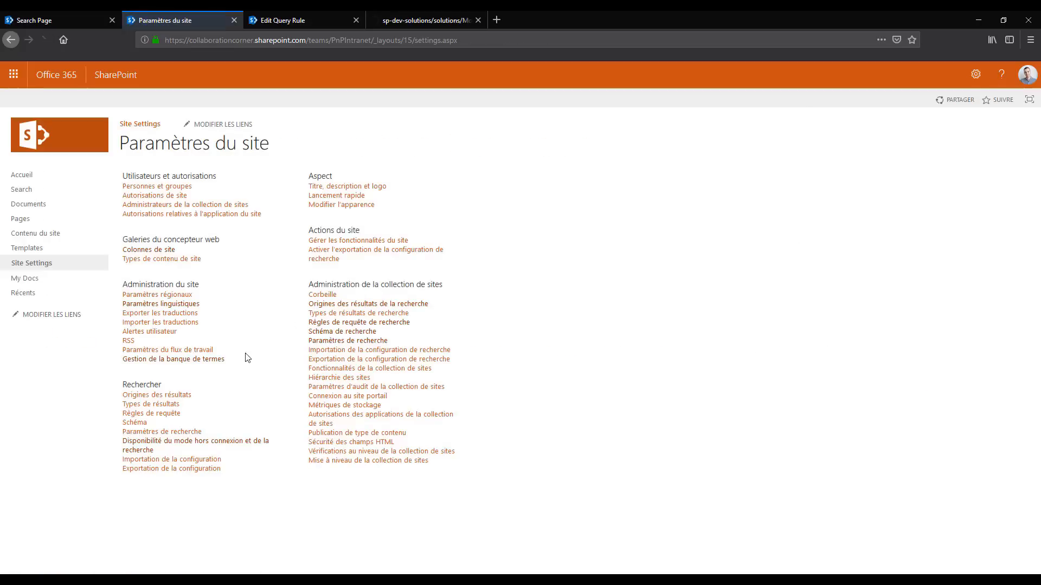
click(186, 363)
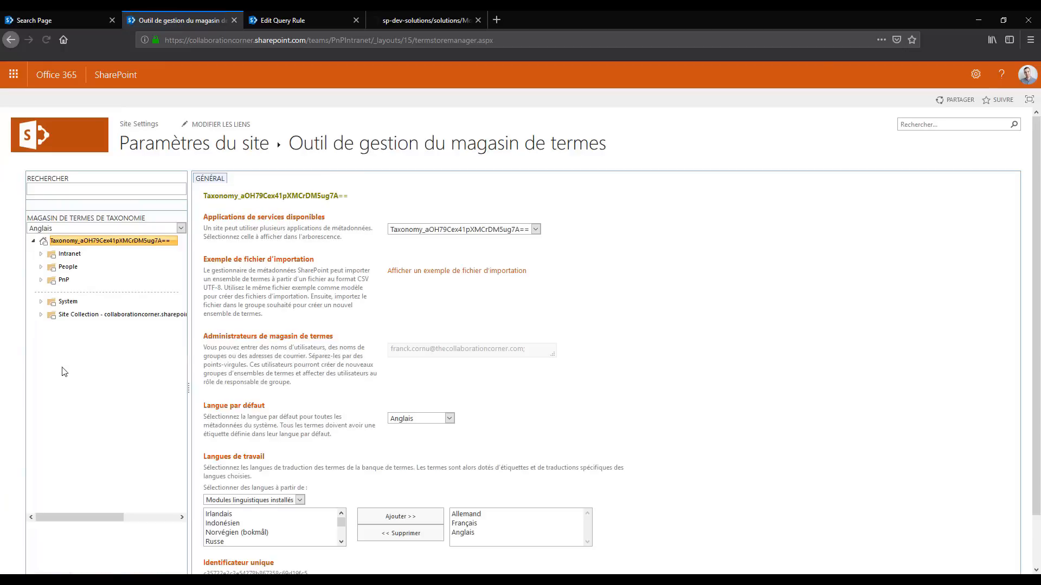
click(41, 315)
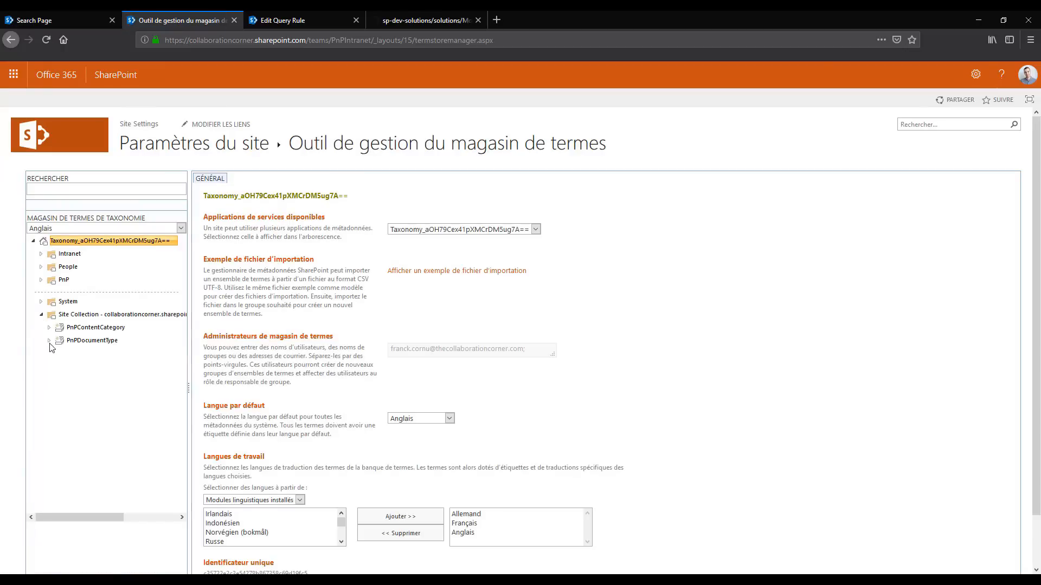
click(50, 341)
click(82, 366)
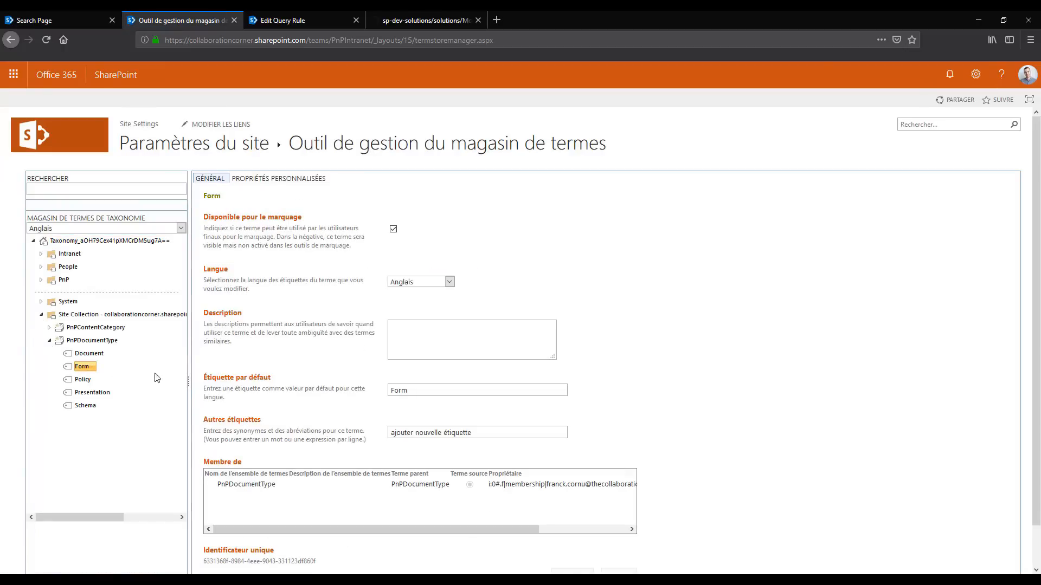
Set the Form term's default French label to "Autre label" and save the term
click(449, 282)
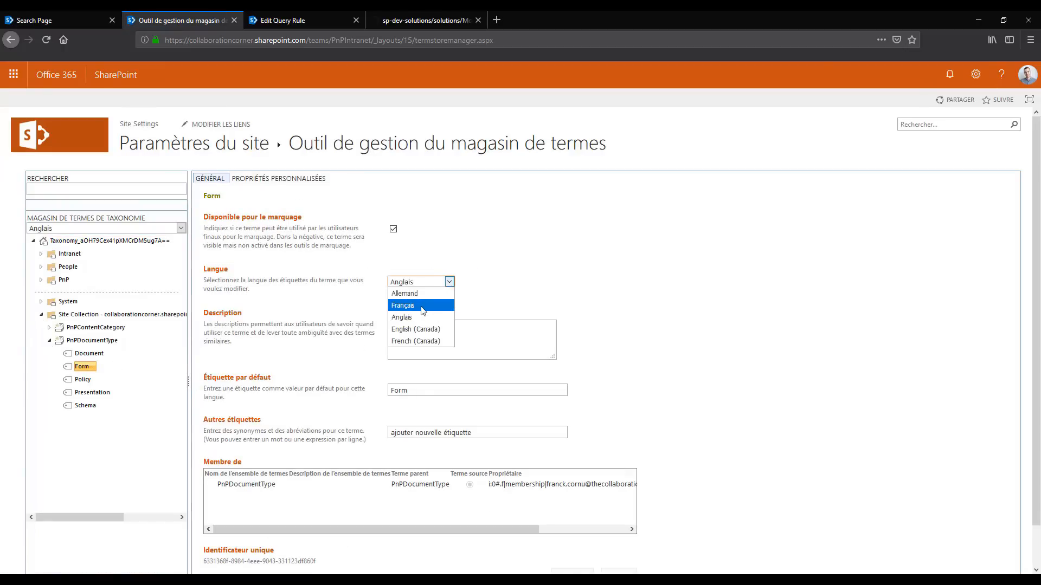
click(424, 311)
drag(432, 388, 328, 402)
text(Autre la)
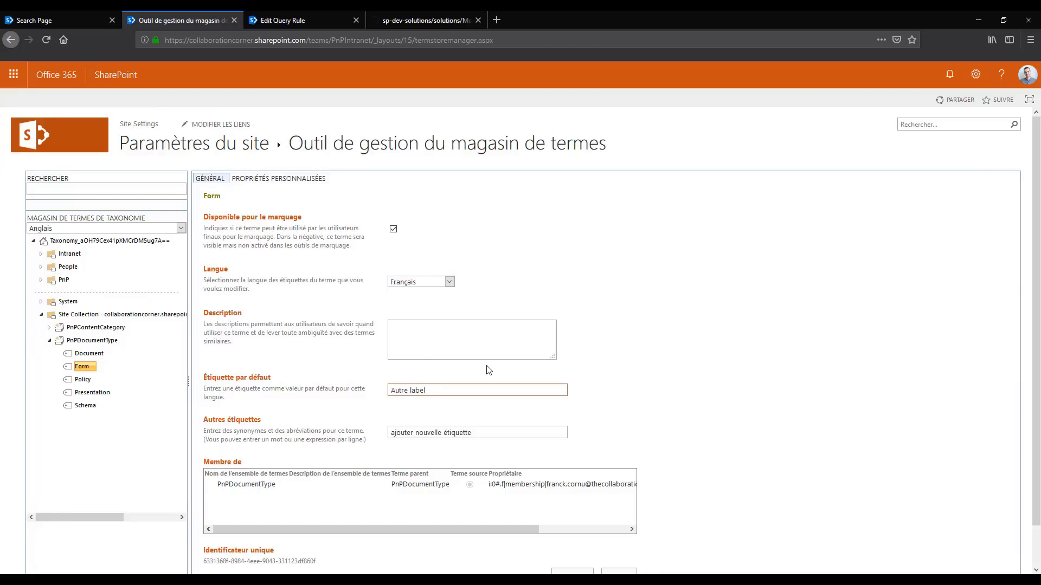
text(bel)
scroll(489, 370, down, 1)
click(572, 534)
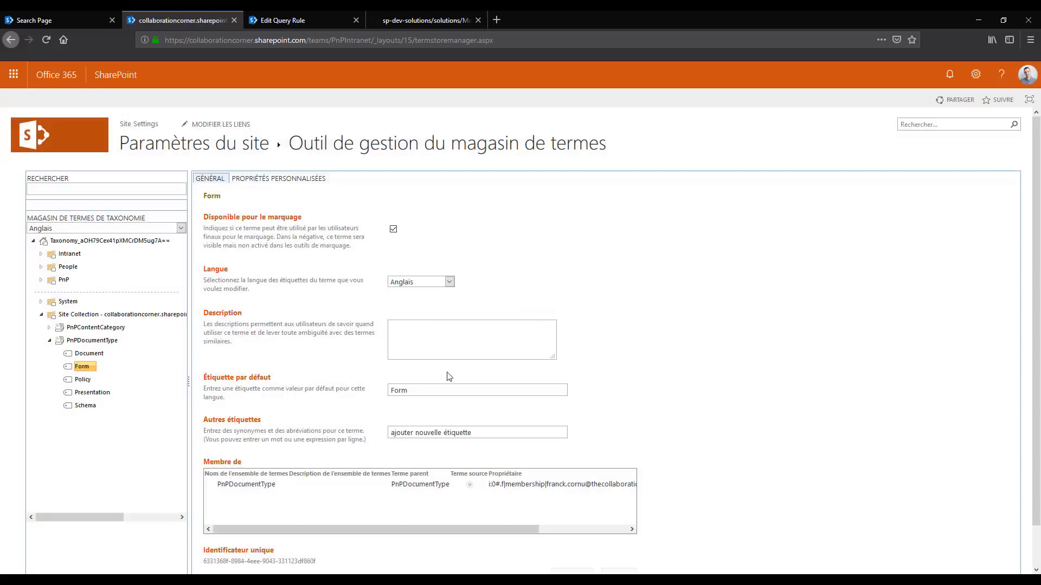
Save the Search Page as a draft and check the Document Type Id filter values against the new French term label
click(64, 16)
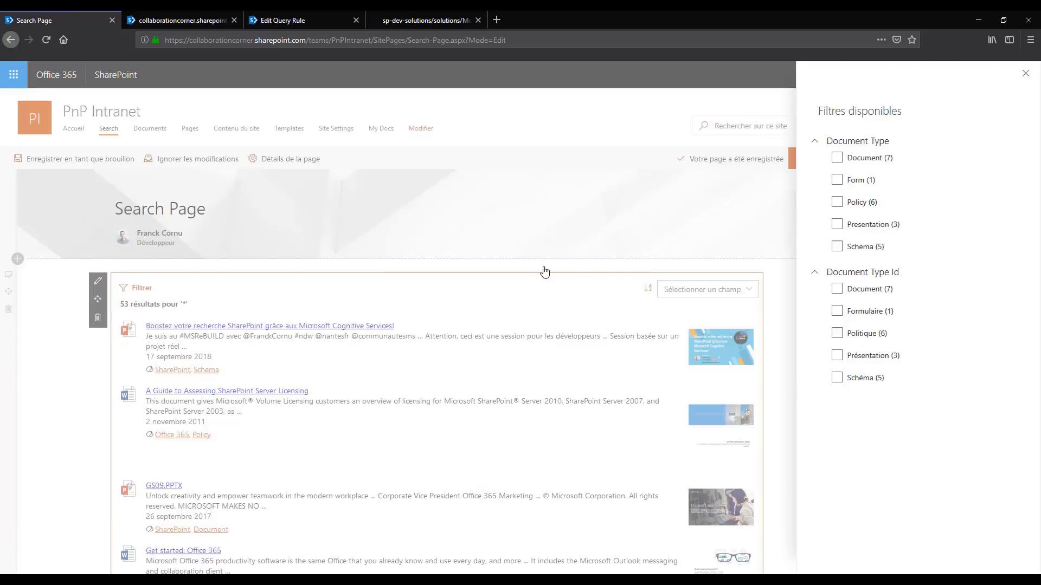
click(586, 229)
click(62, 160)
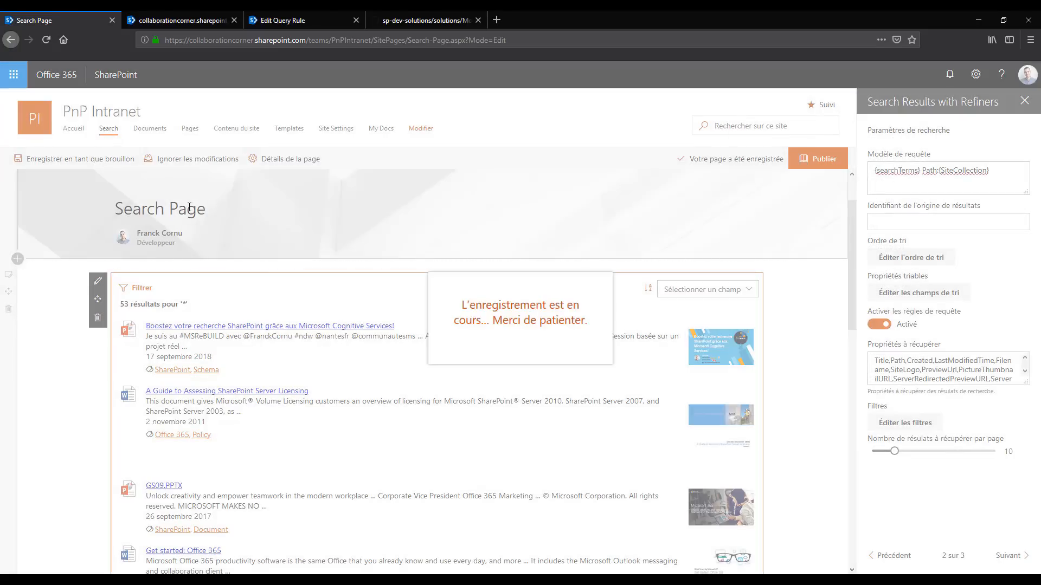
click(216, 349)
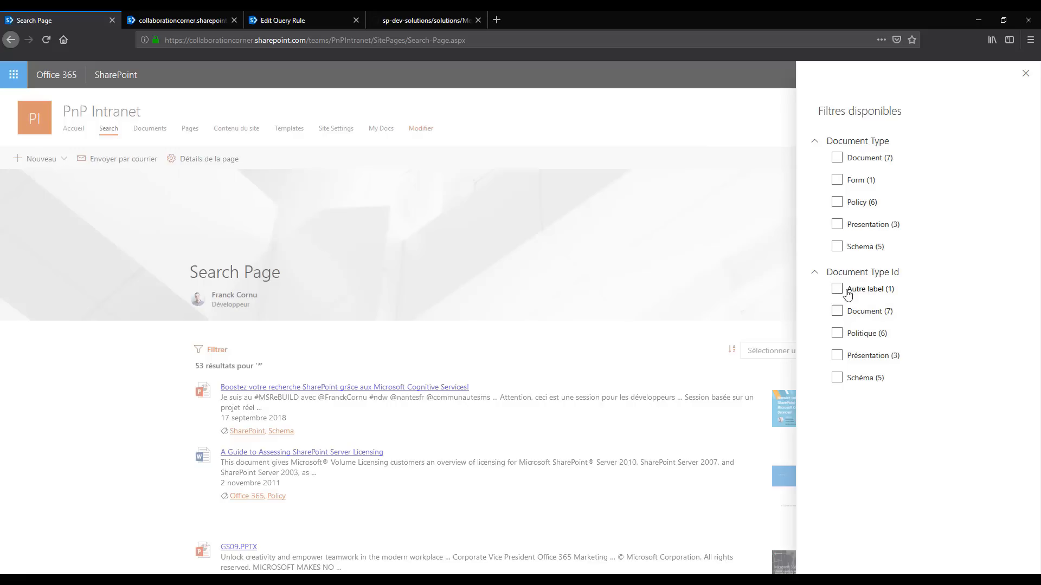
click(703, 297)
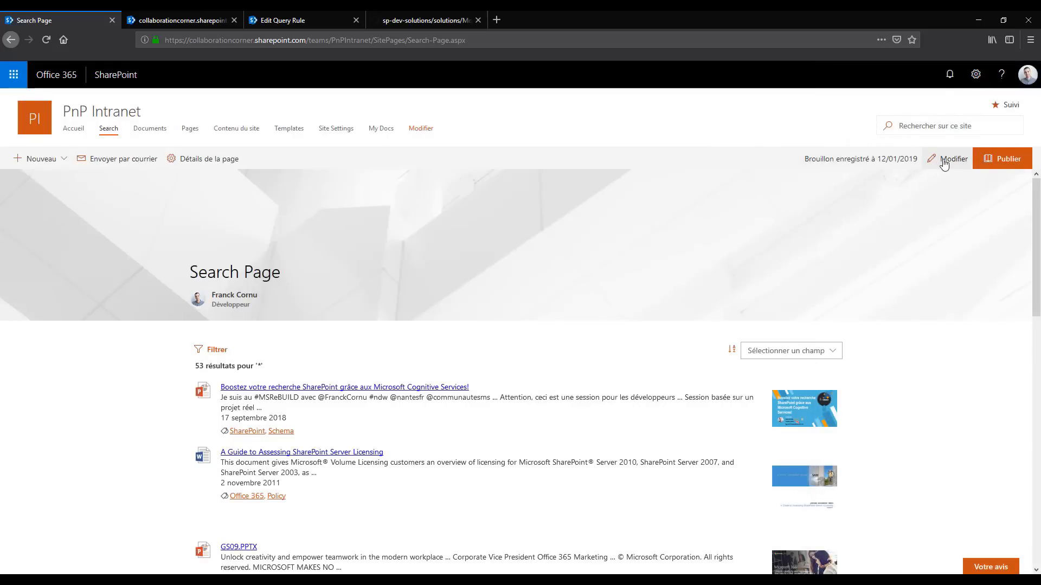
Reopen the page for editing and try 4 results per page in the web part's search settings before setting 9
click(943, 162)
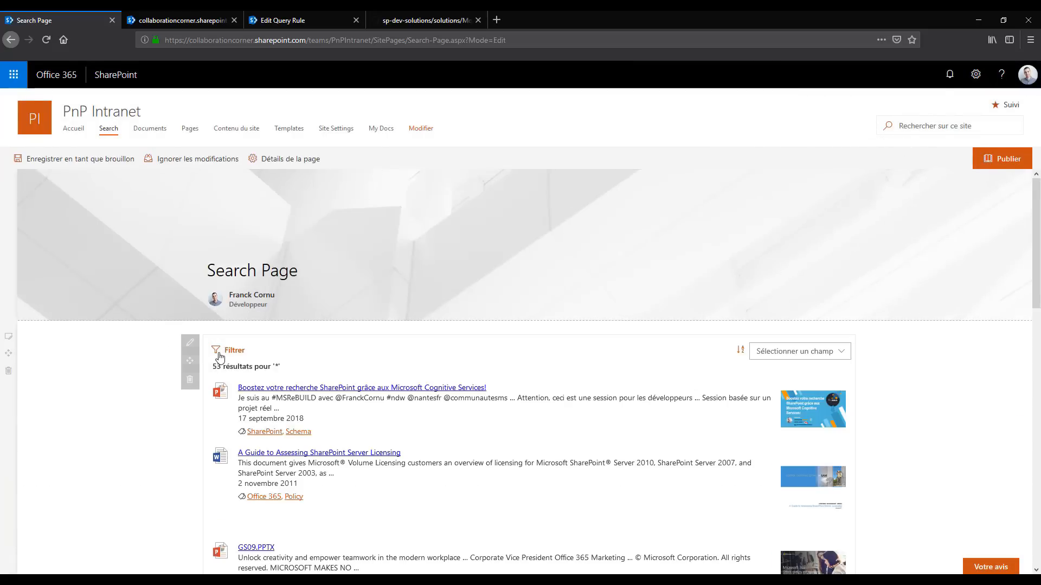
click(189, 343)
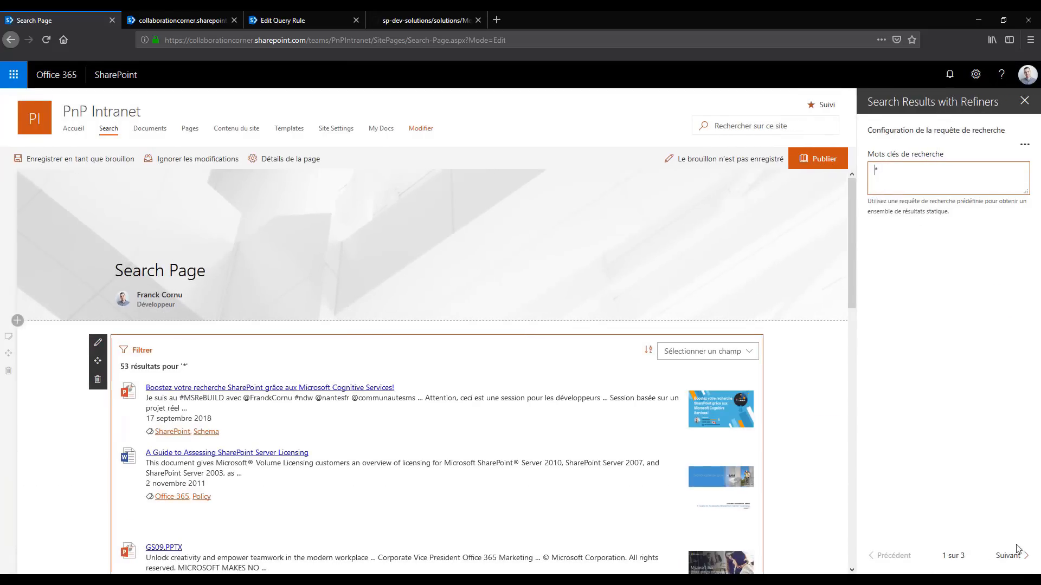
click(1016, 552)
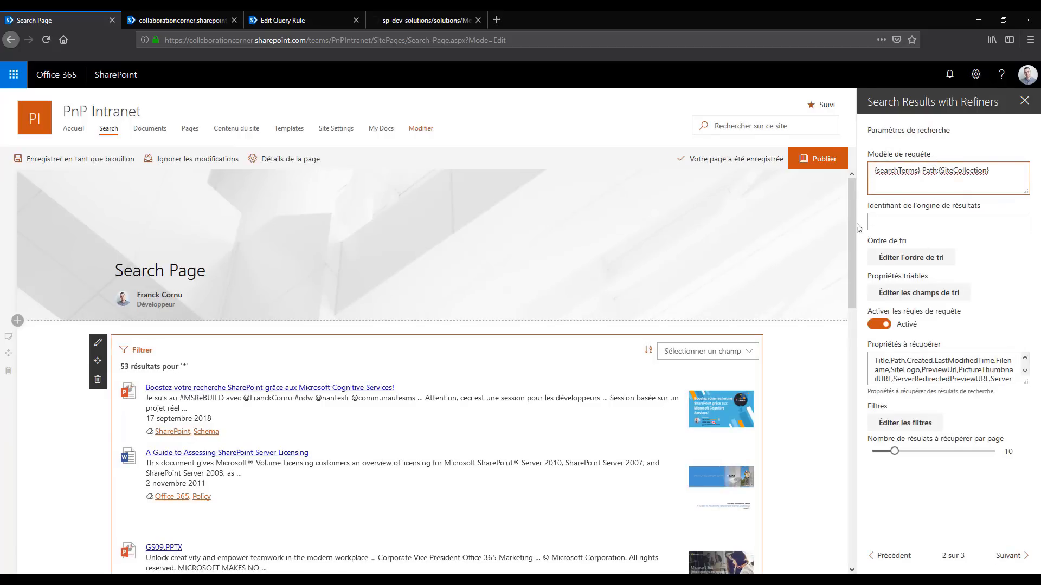
scroll(944, 371, down, 2)
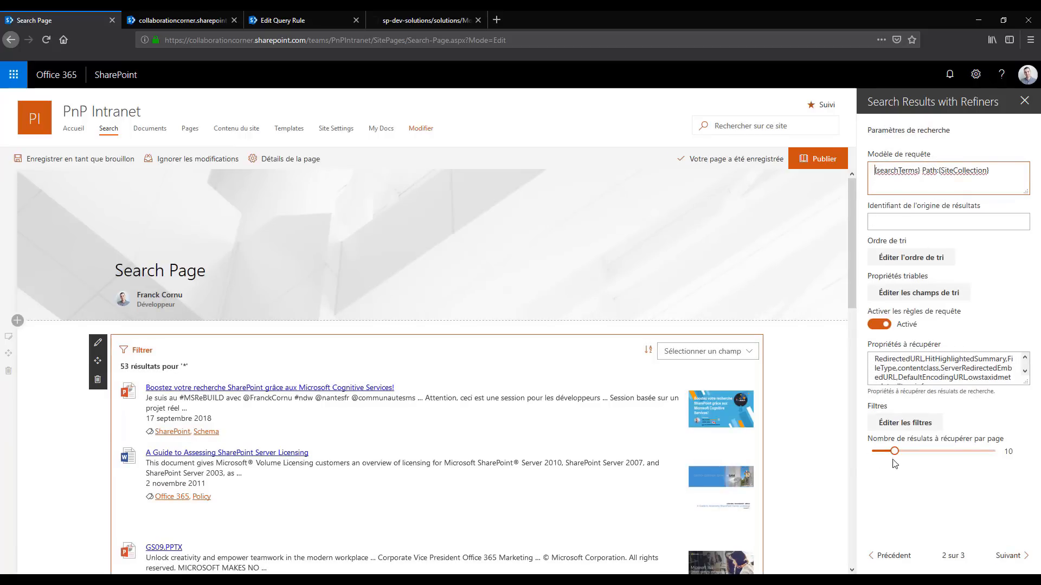
scroll(286, 421, down, 2)
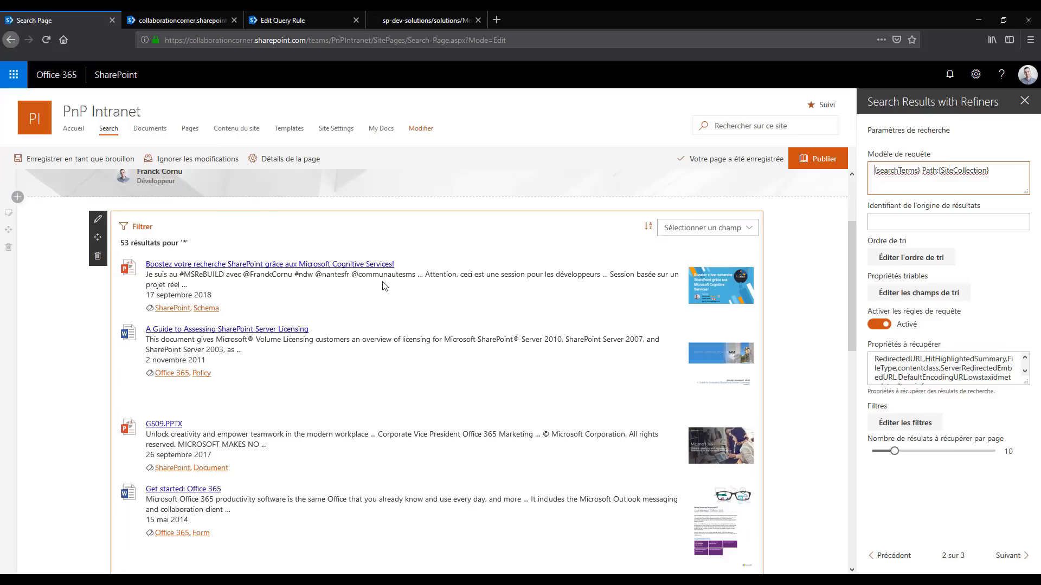
click(880, 452)
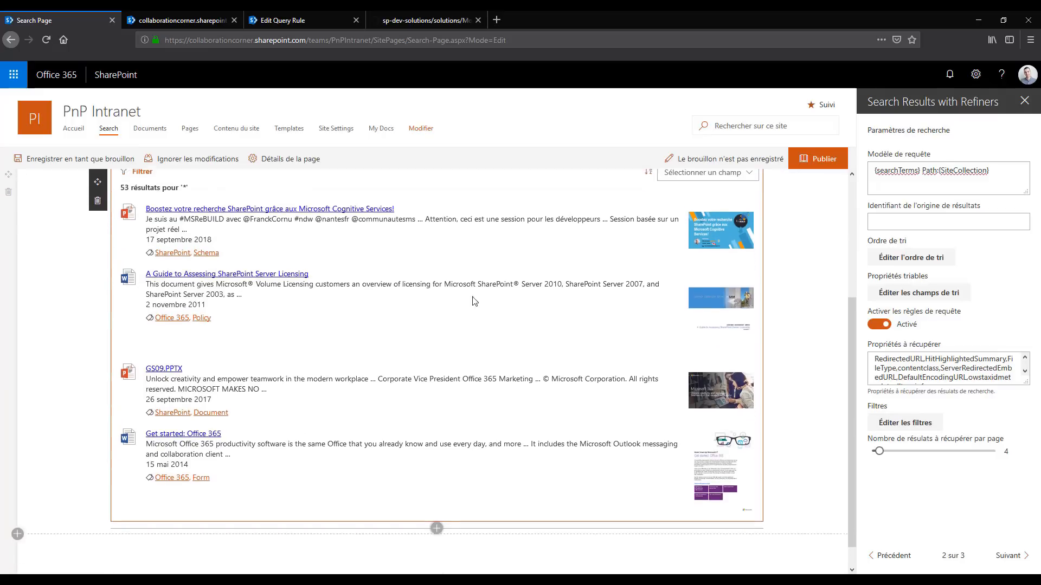
click(891, 453)
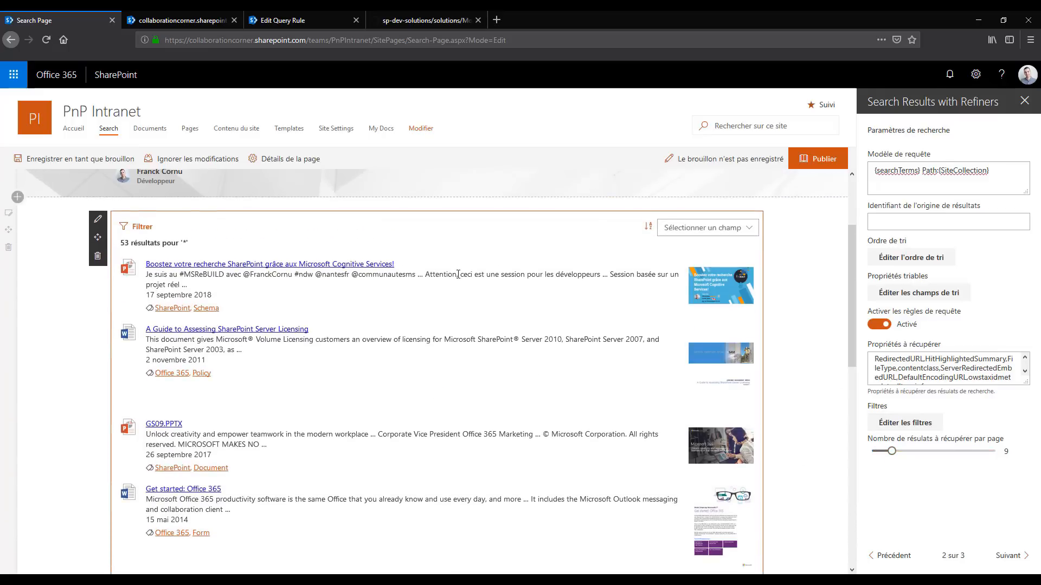
scroll(254, 311, down, 3)
scroll(255, 310, up, 3)
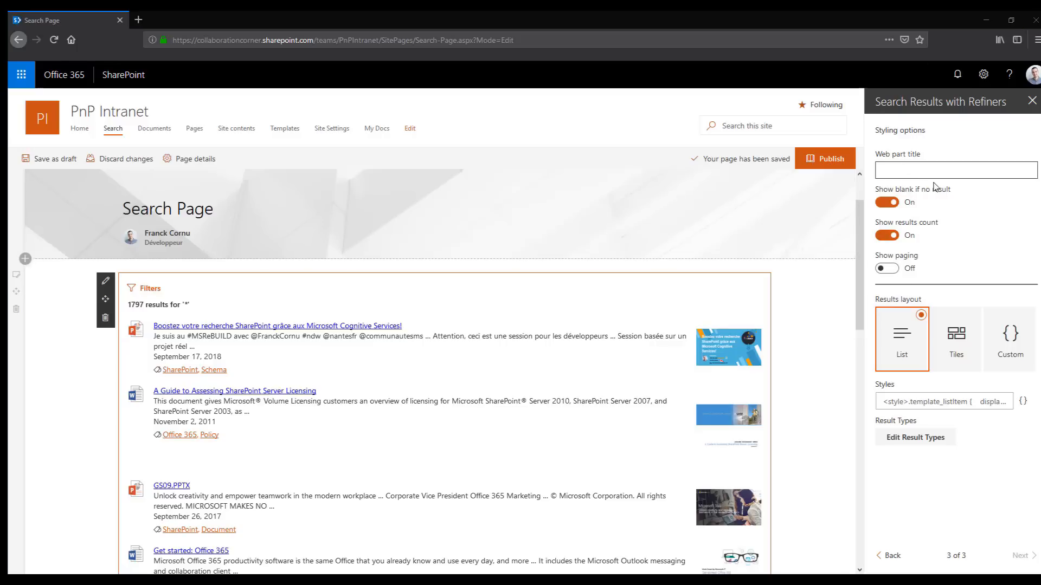
Set the web part title to "Search results" in the styling options
click(914, 173)
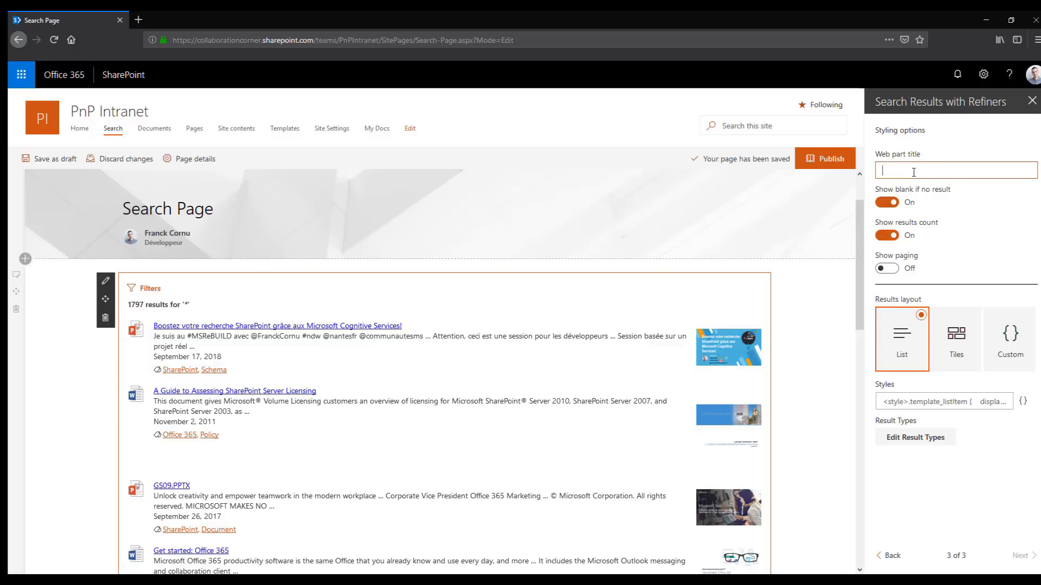
text(Searc)
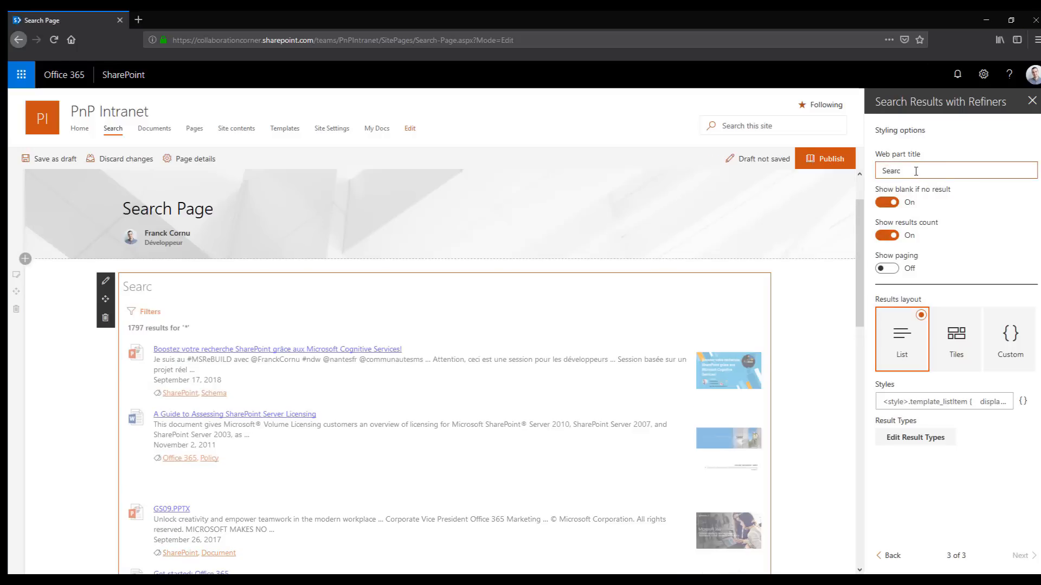
text(h results)
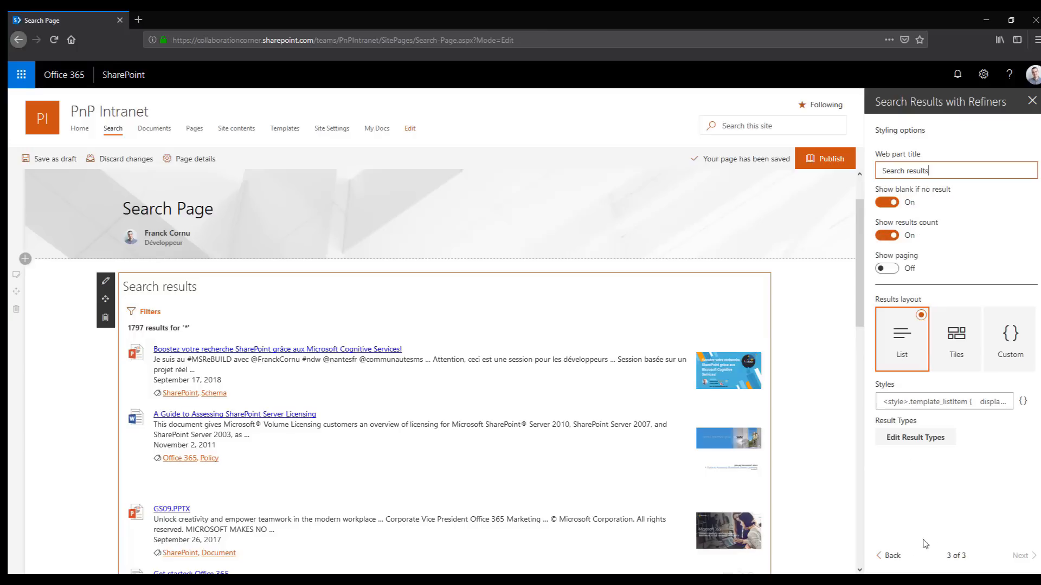
Save the page as a draft with the search query keywords "=asdjkasfbasjhkfbvlaskf" and reopen it for editing
click(890, 556)
click(890, 556)
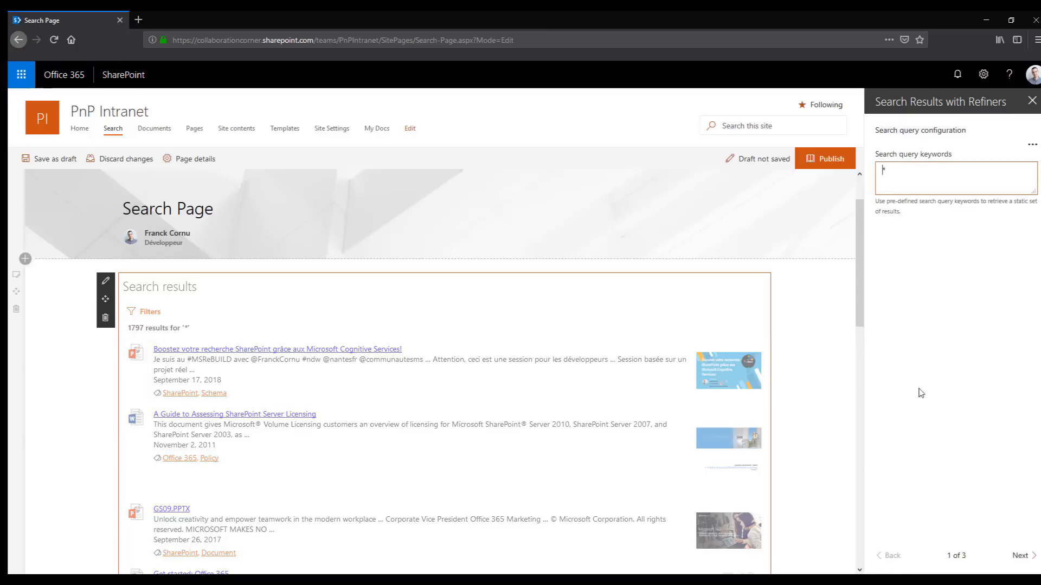
text(=asdjkasfbasjhkfbvlaskf)
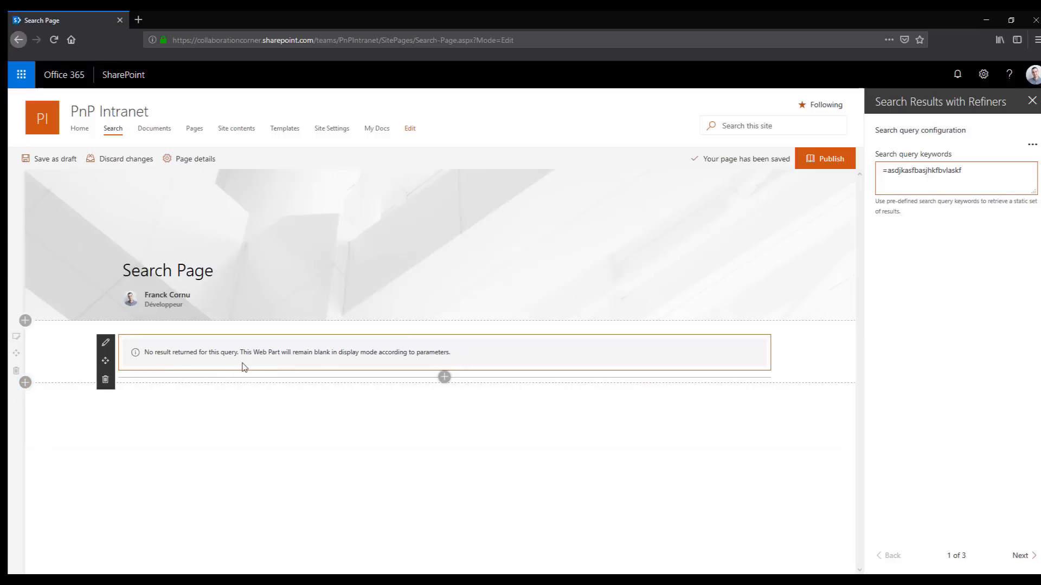
click(57, 159)
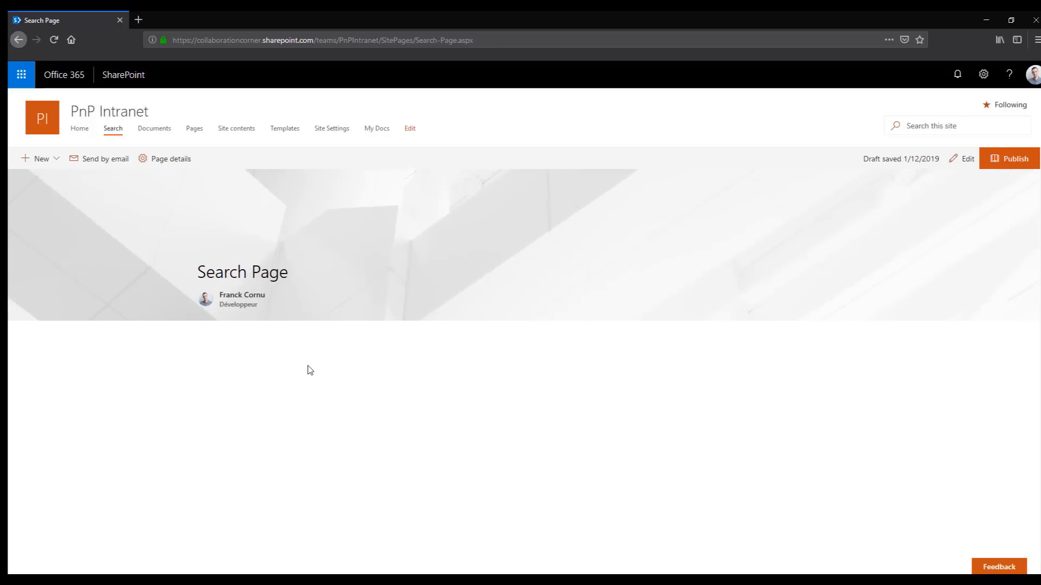
click(958, 160)
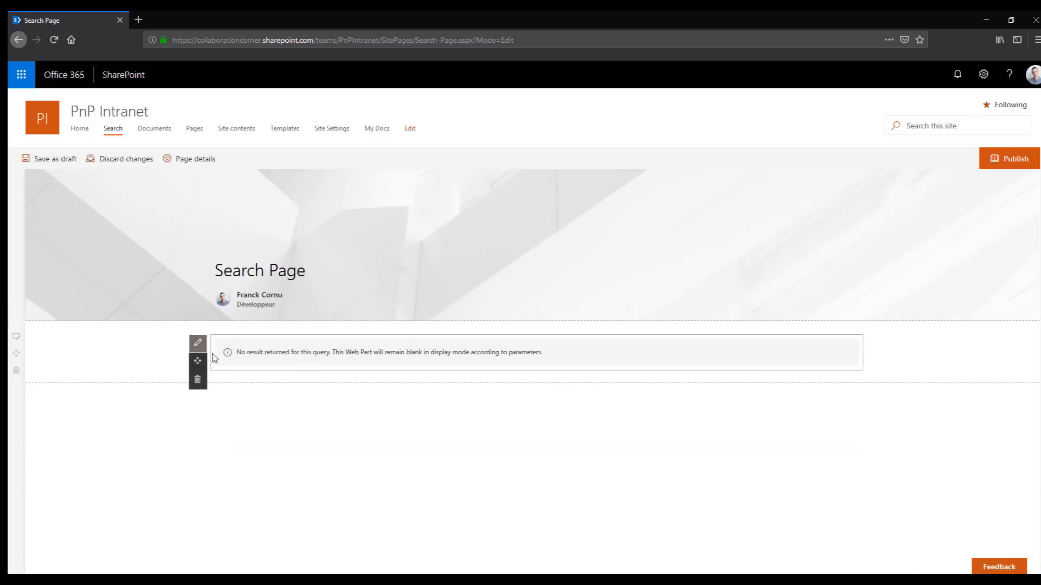
Try turning off Show blank if no result in the web part's styling options, check the page, and switch it back on
click(198, 342)
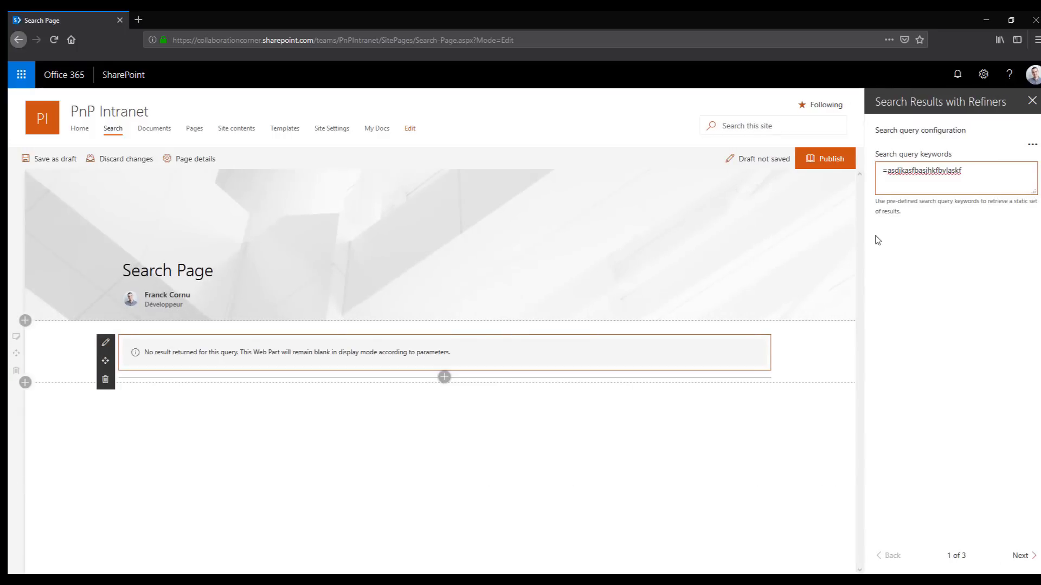
click(1021, 556)
click(1021, 555)
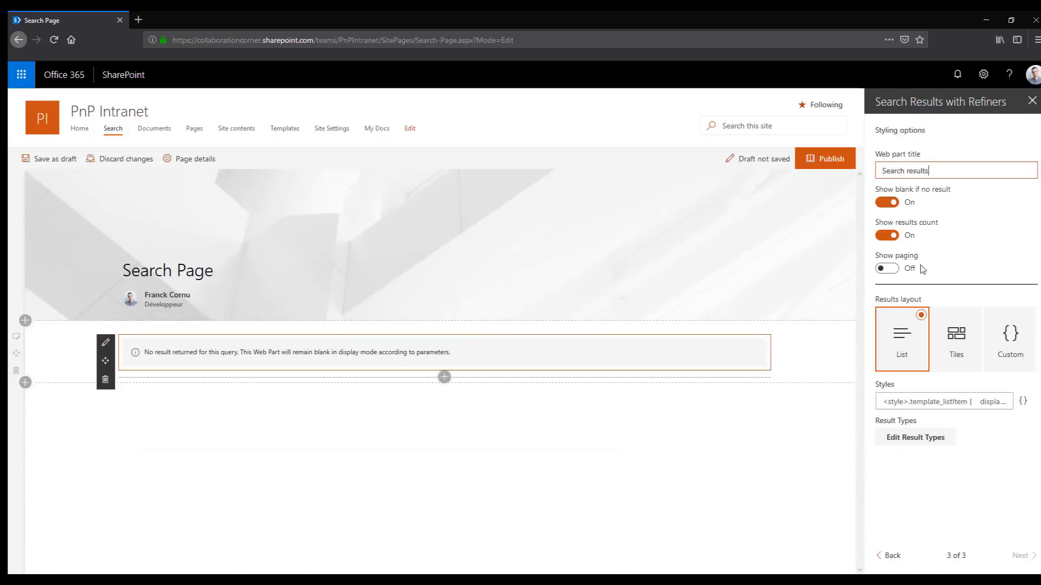
click(887, 205)
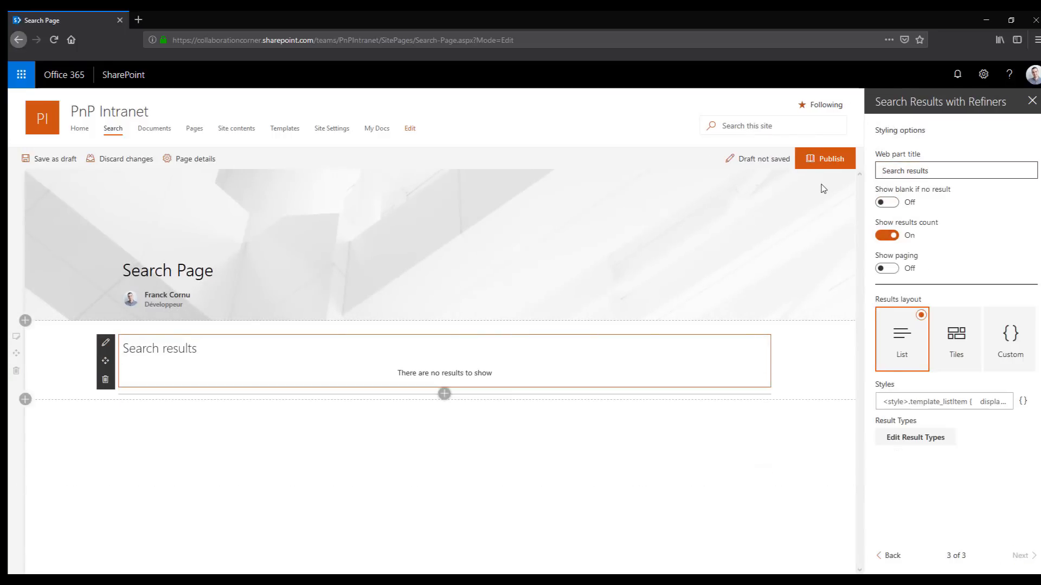
drag(493, 374, 390, 383)
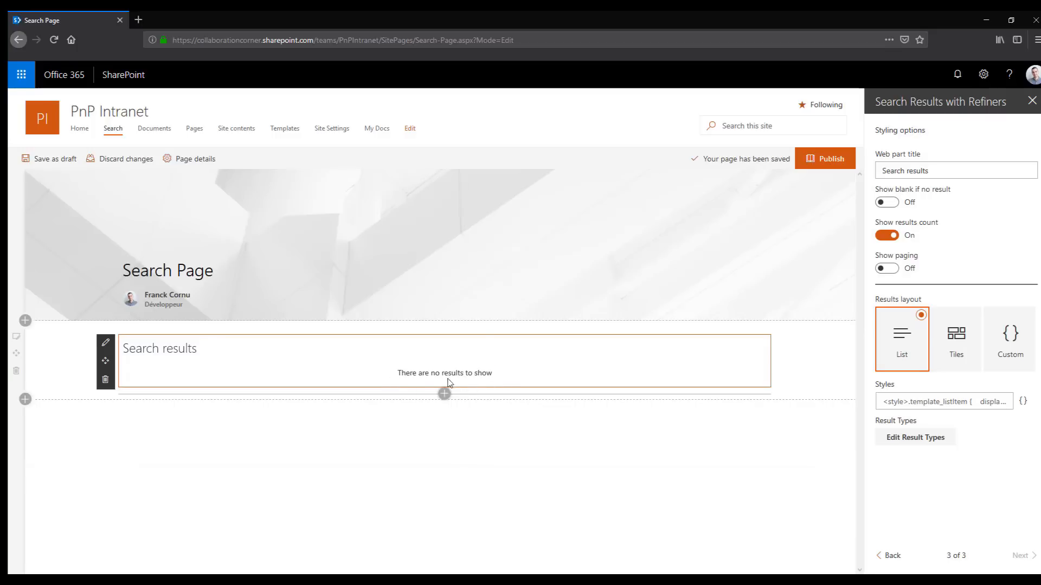
click(900, 204)
Clear the search query keywords in the web part's search query configuration
click(894, 555)
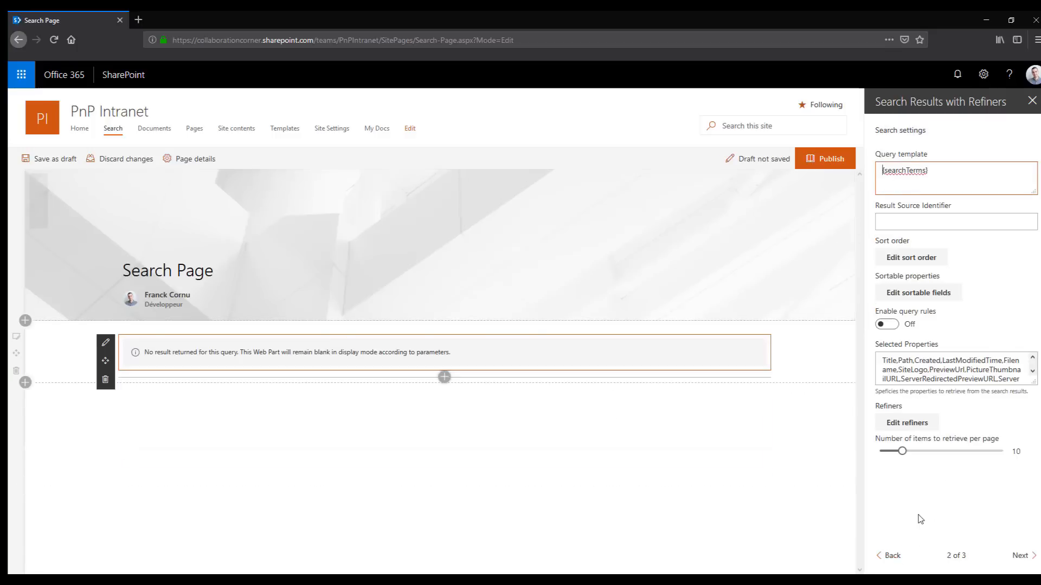
click(889, 556)
triple_click(985, 174)
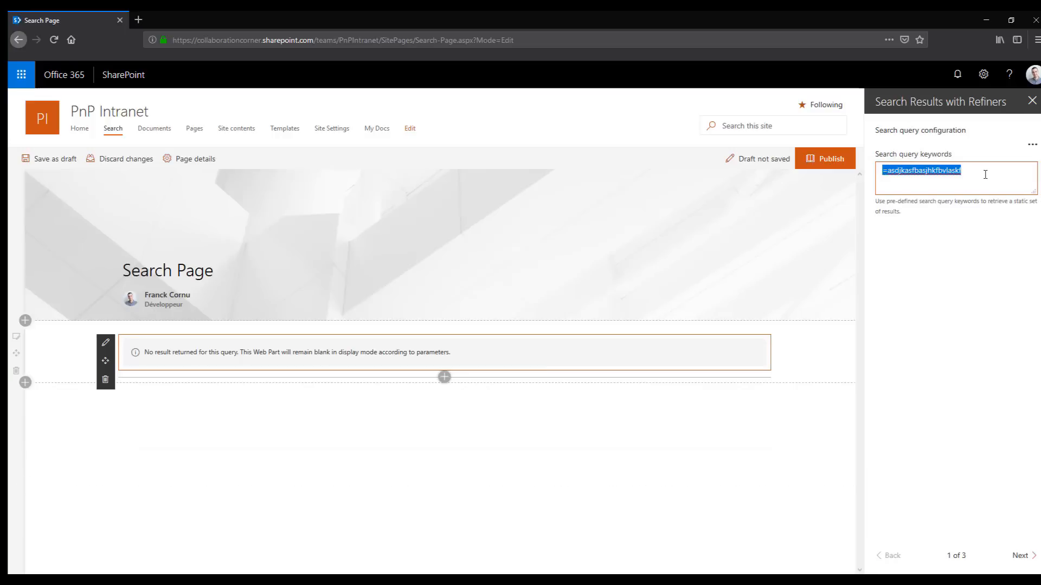
key(BackSpace)
Try hiding the results count in the styling options, and switch it back on
click(1026, 555)
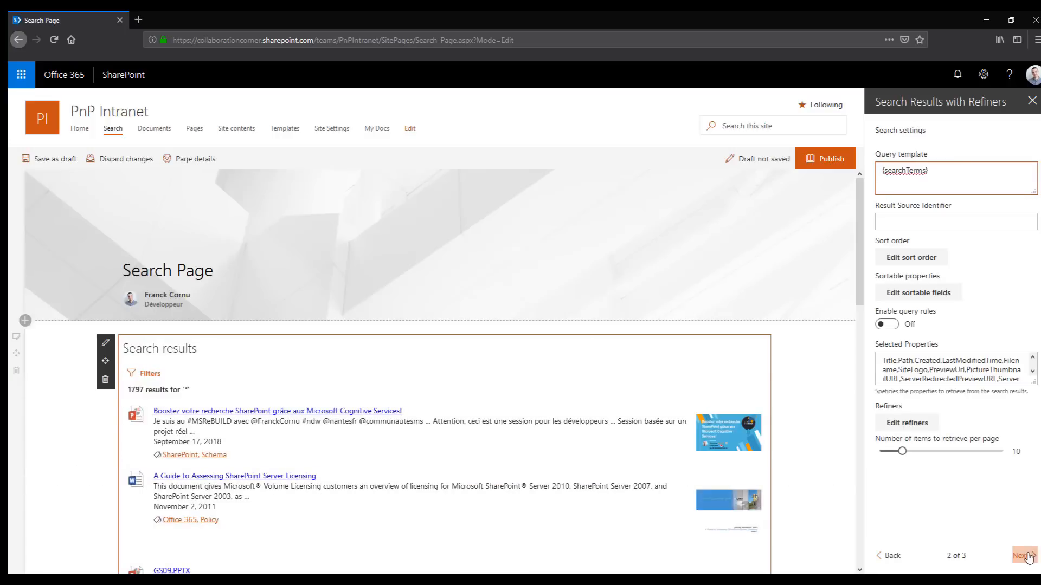
click(1027, 555)
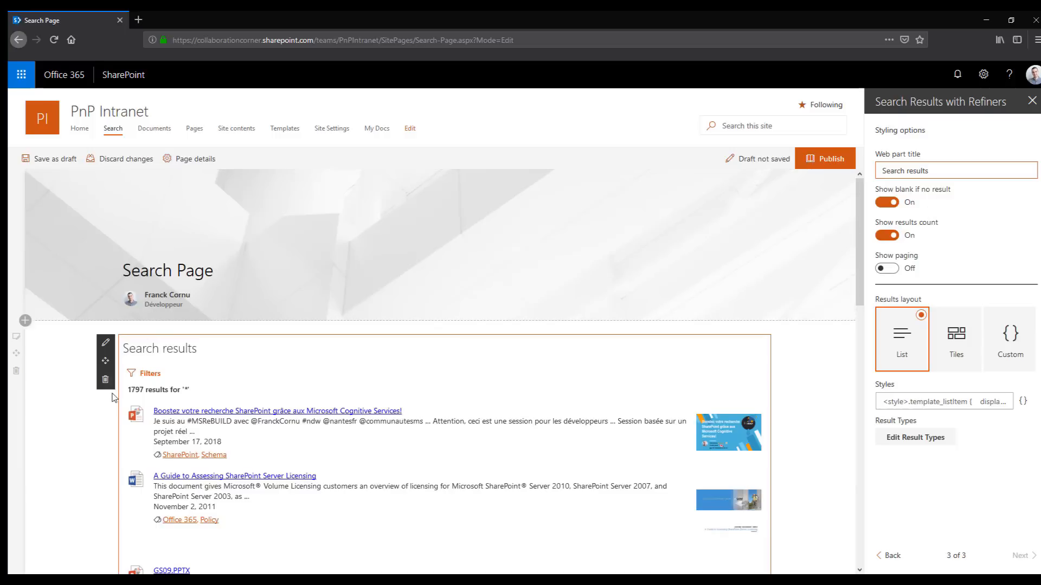
scroll(179, 404, down, 3)
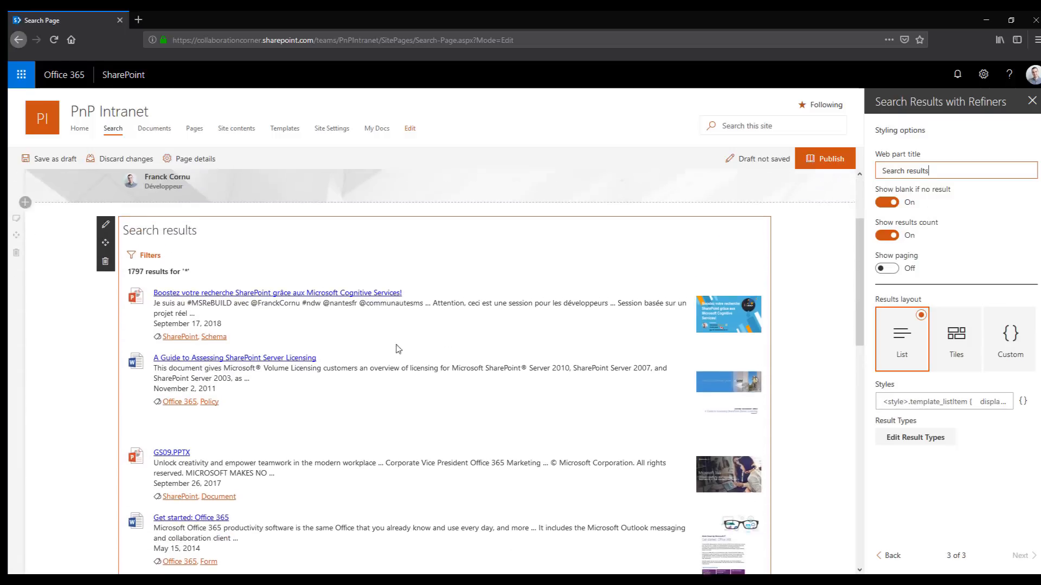
scroll(399, 349, up, 2)
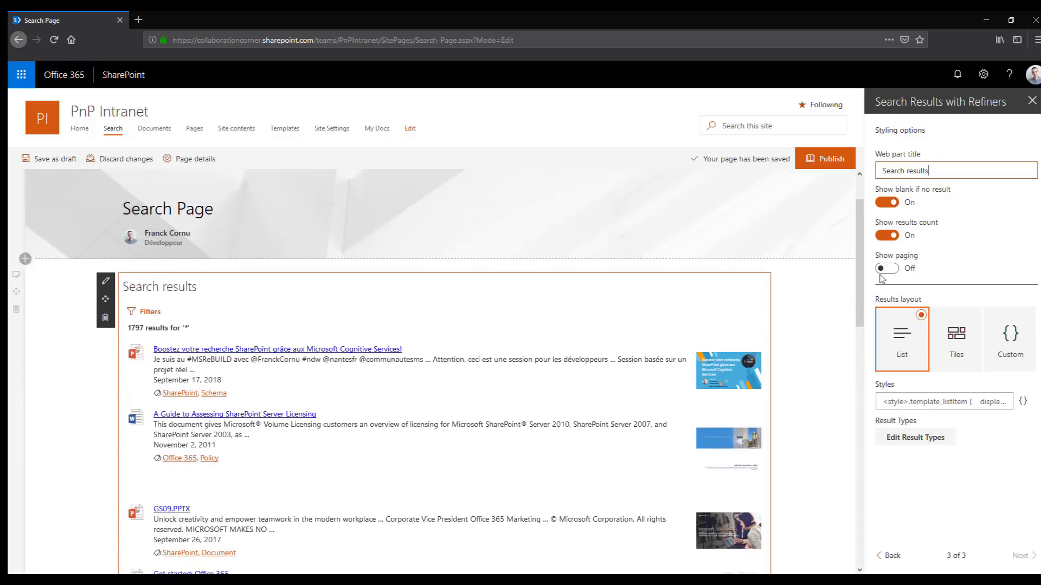
click(887, 235)
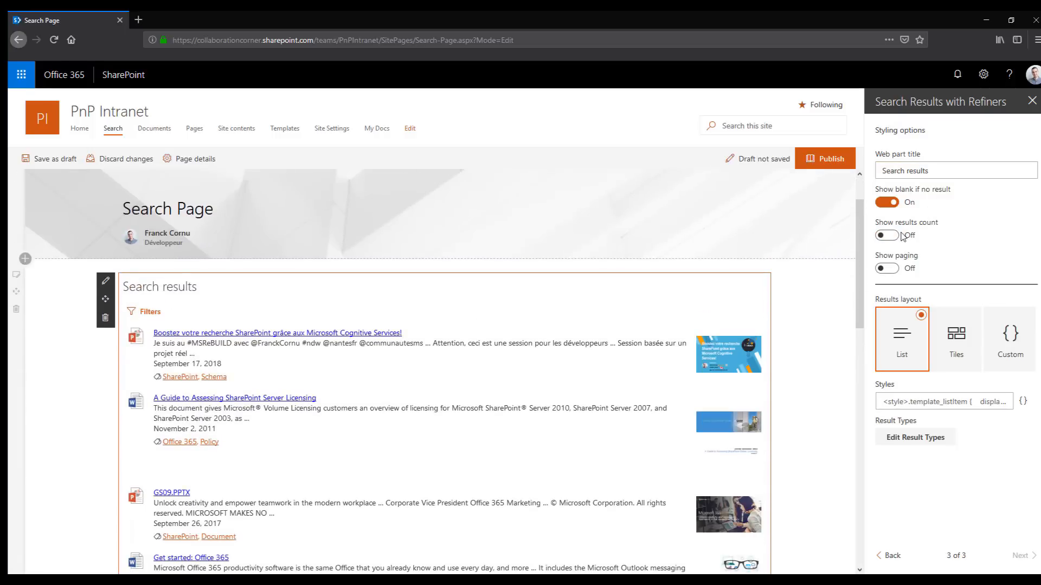
click(900, 235)
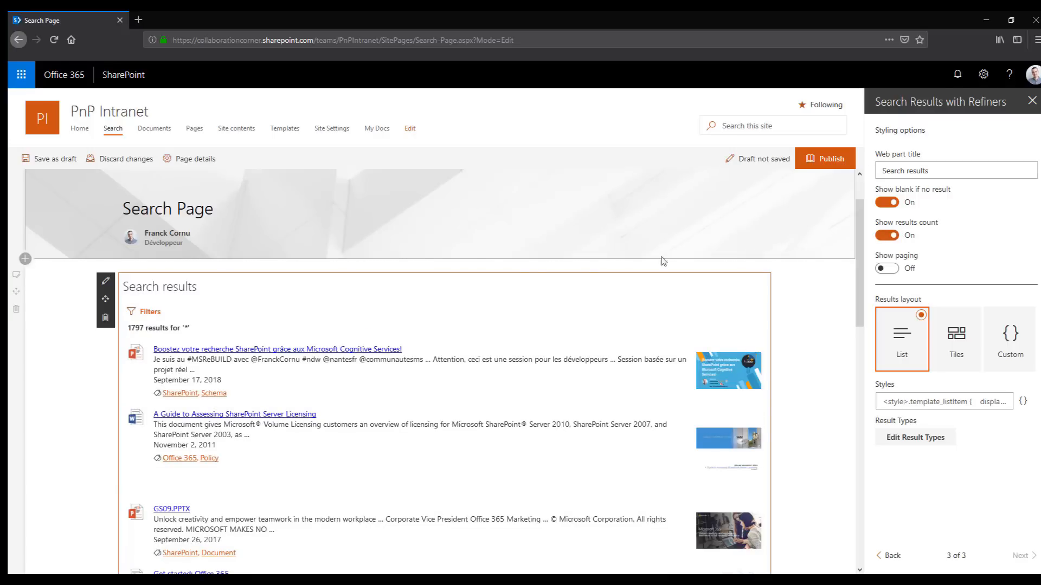
Turn on Show paging in the styling options and check the page navigation below the results
scroll(529, 297, down, 2)
click(900, 270)
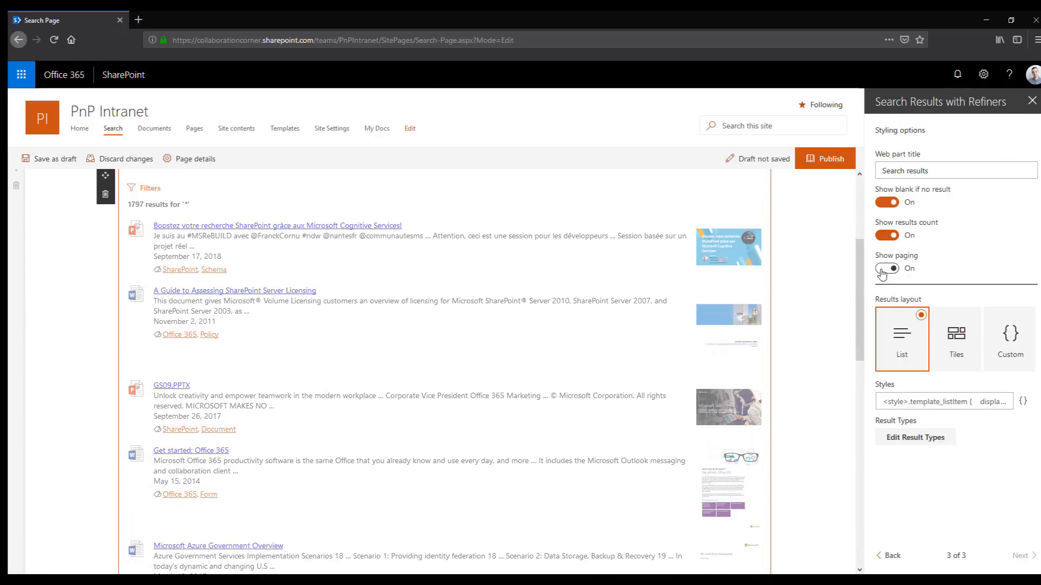
scroll(597, 361, down, 9)
scroll(388, 542, down, 1)
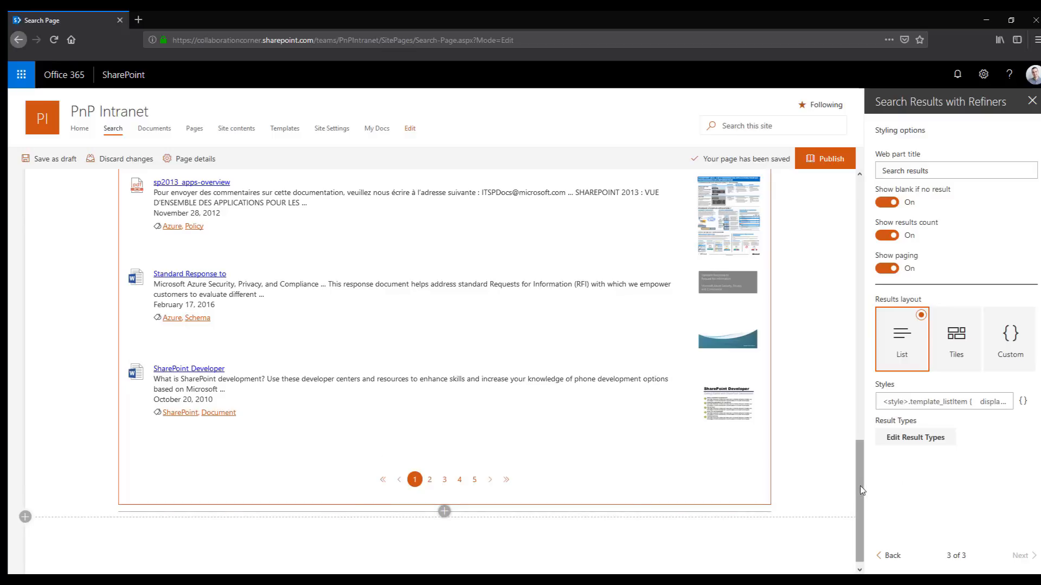
Set the number of items to retrieve per page to 7 in the search settings
click(889, 556)
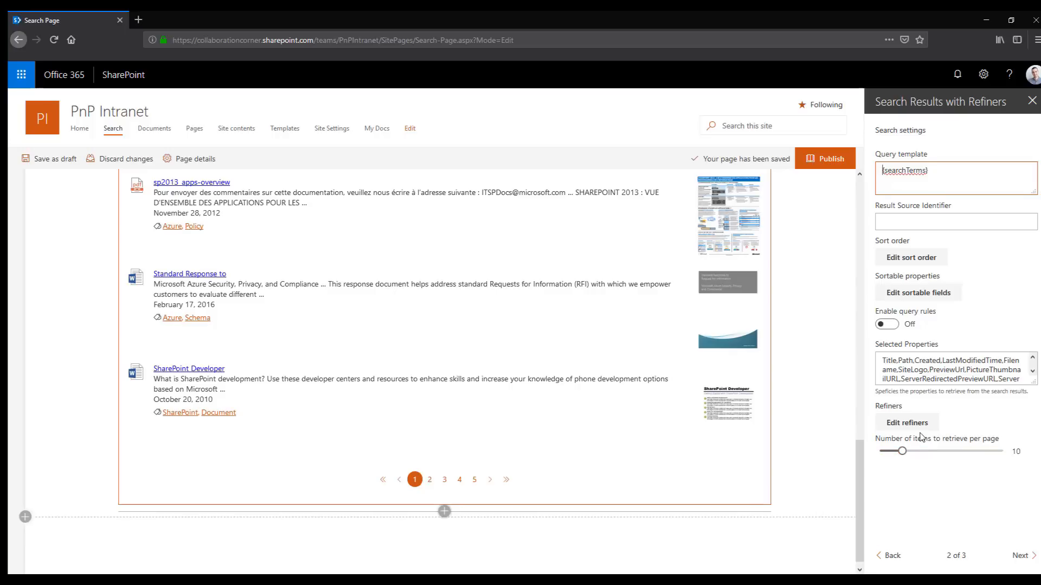
scroll(370, 435, up, 5)
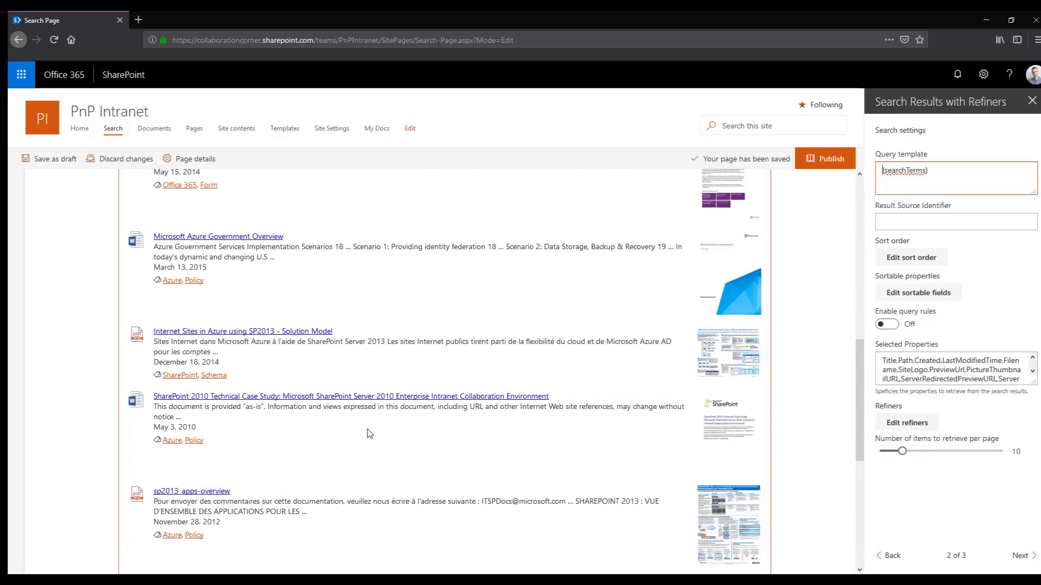
scroll(370, 435, down, 5)
click(892, 451)
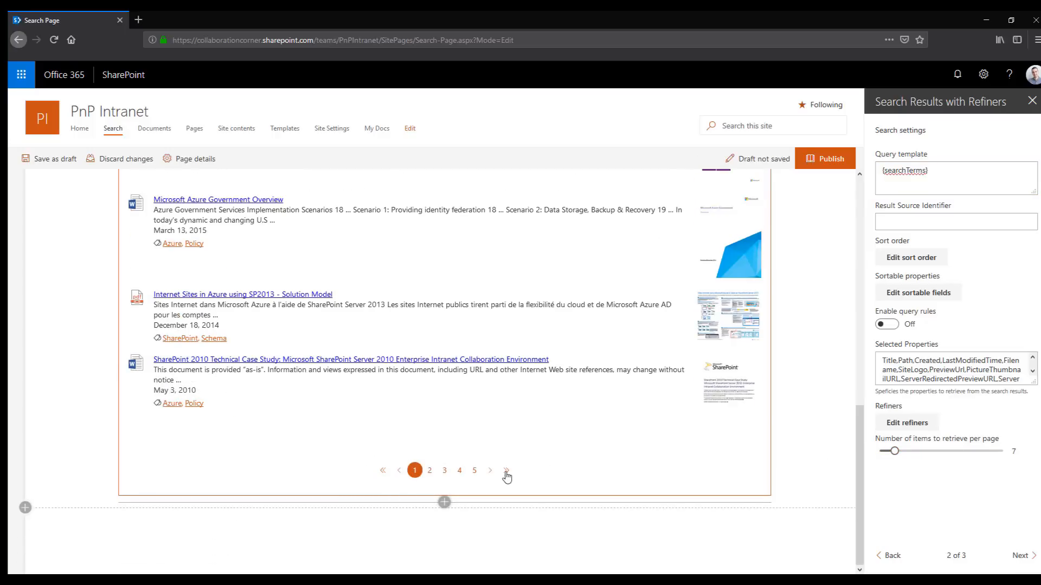
Test the results paging by going to the last page, back to the first, and on to page 2
click(506, 472)
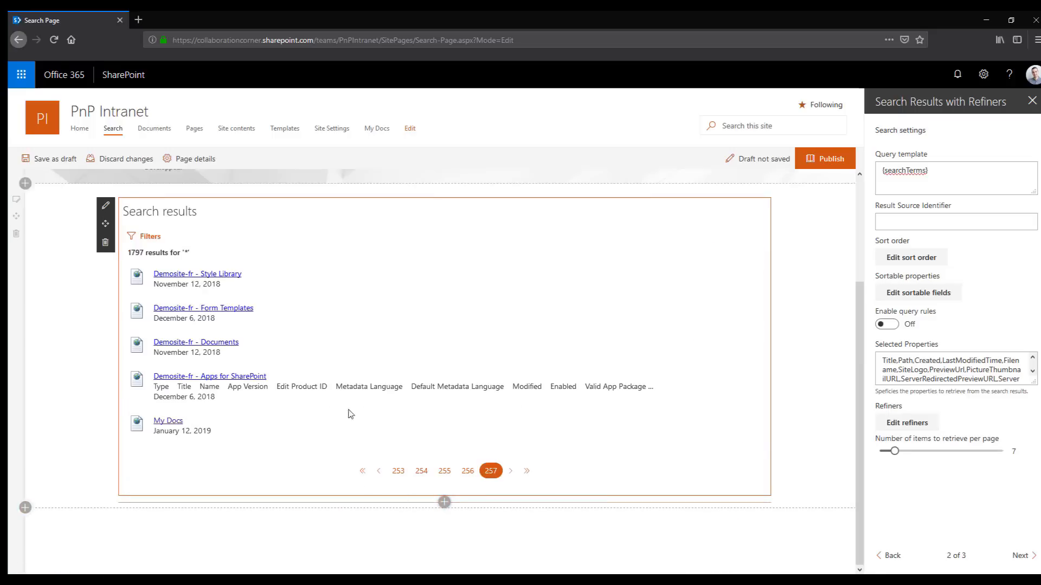
click(361, 472)
scroll(466, 482, down, 10)
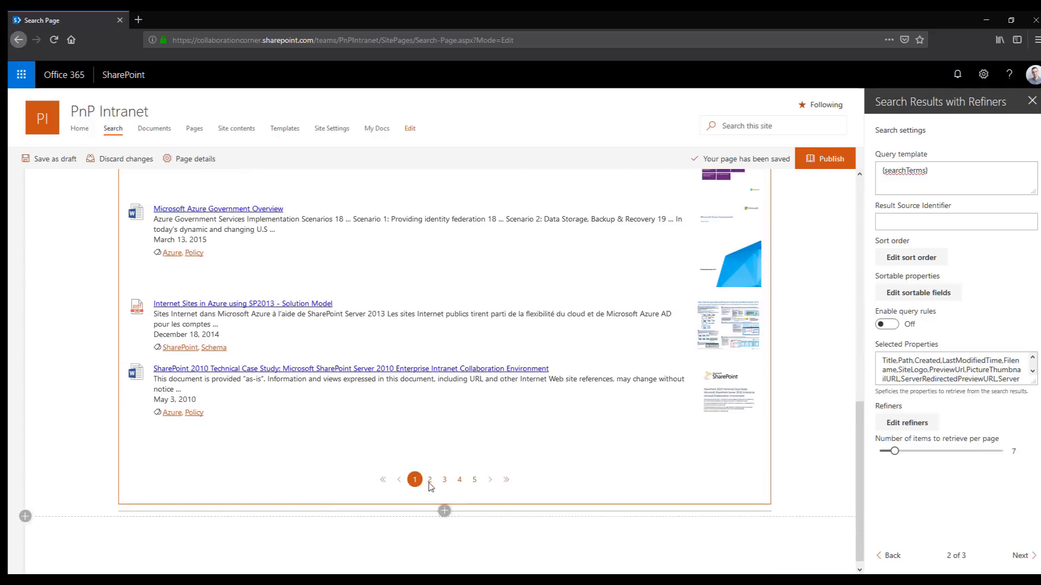
click(432, 473)
scroll(475, 420, up, 2)
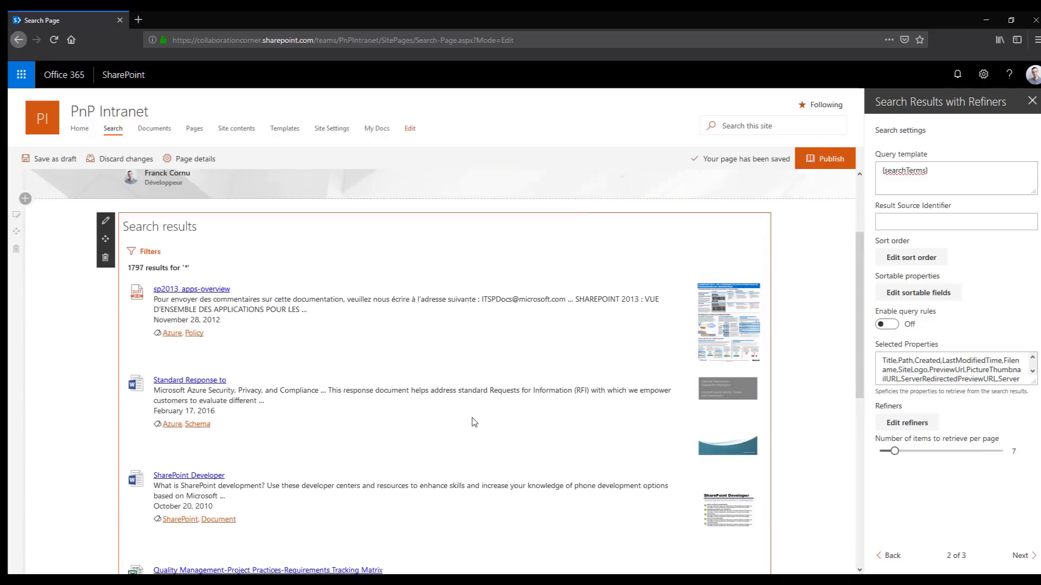
scroll(469, 398, down, 6)
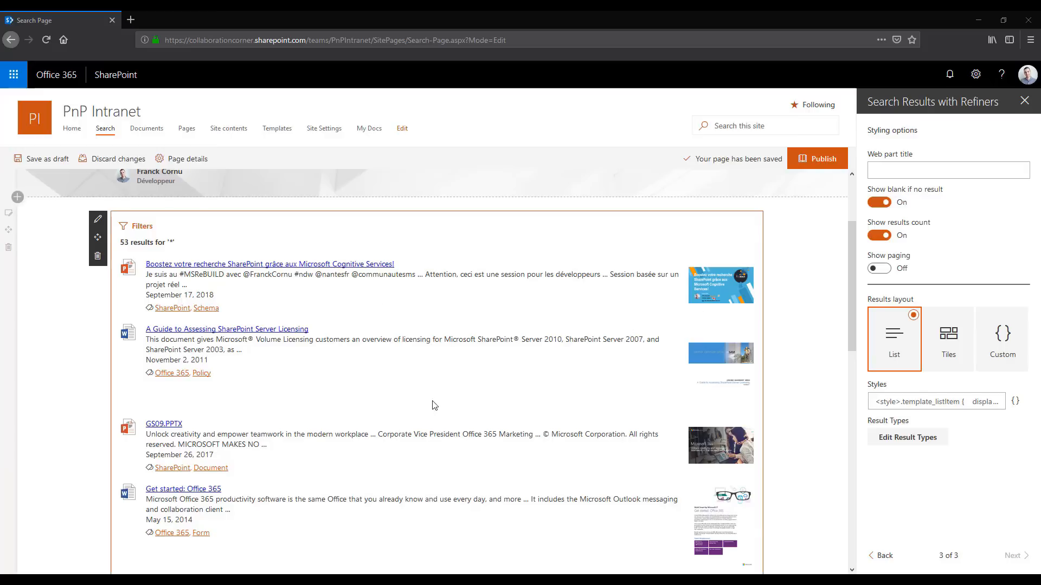
Preview the GS09.PPTX result inline, advance to its second slide, and close the preview
scroll(229, 378, down, 2)
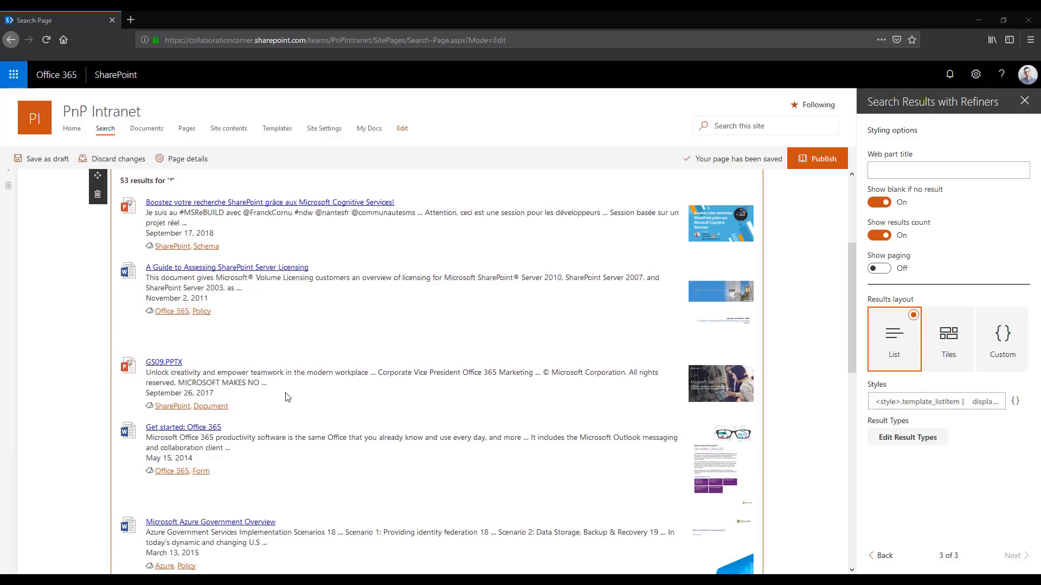
click(711, 400)
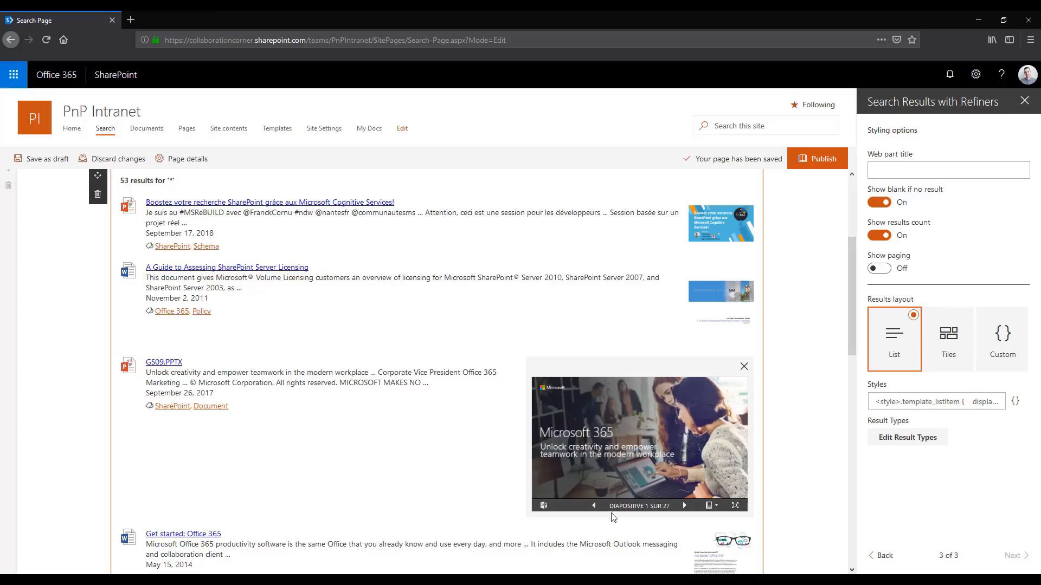
click(684, 505)
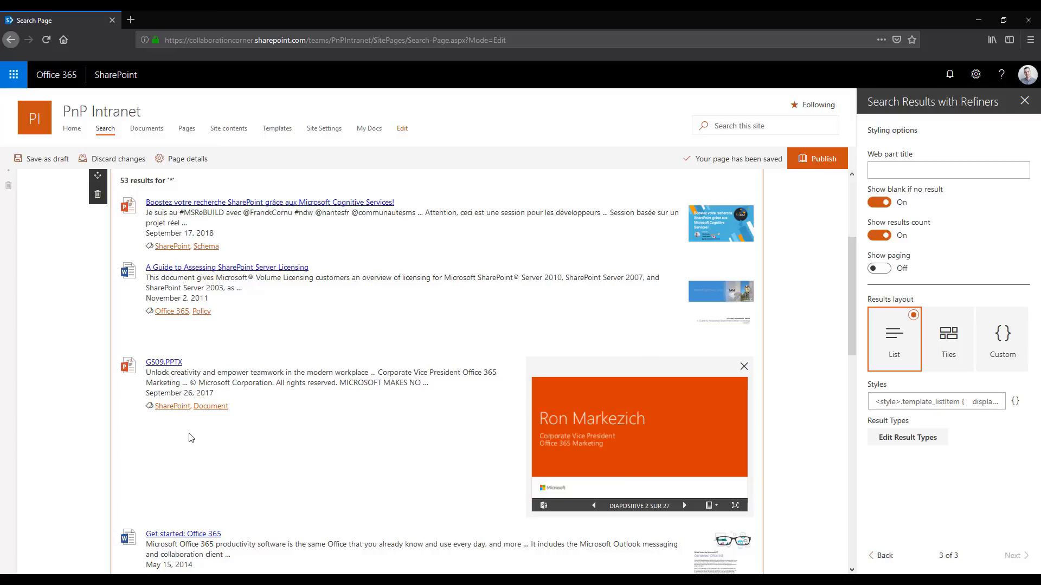
click(744, 367)
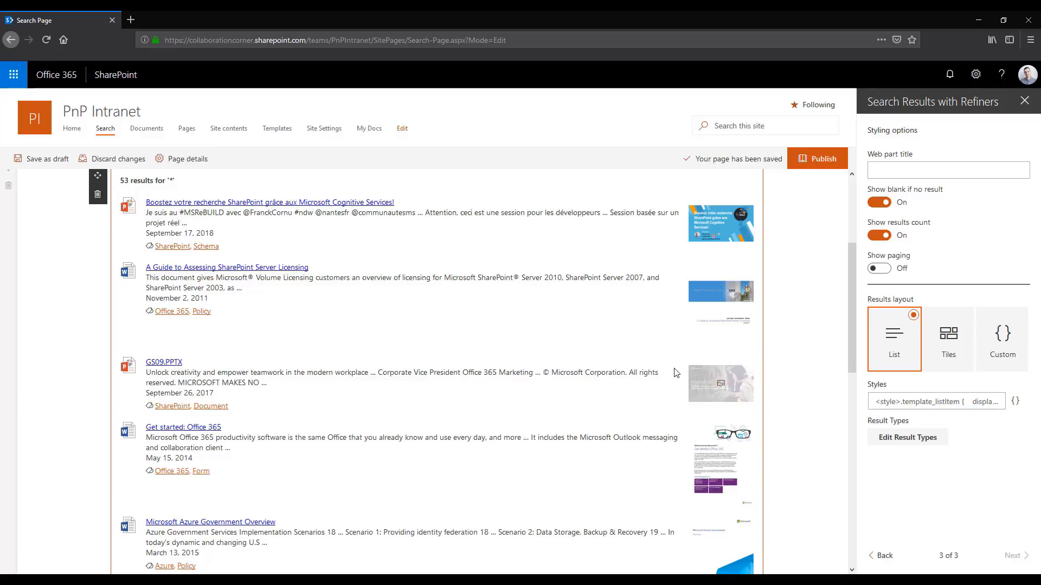
scroll(667, 393, up, 3)
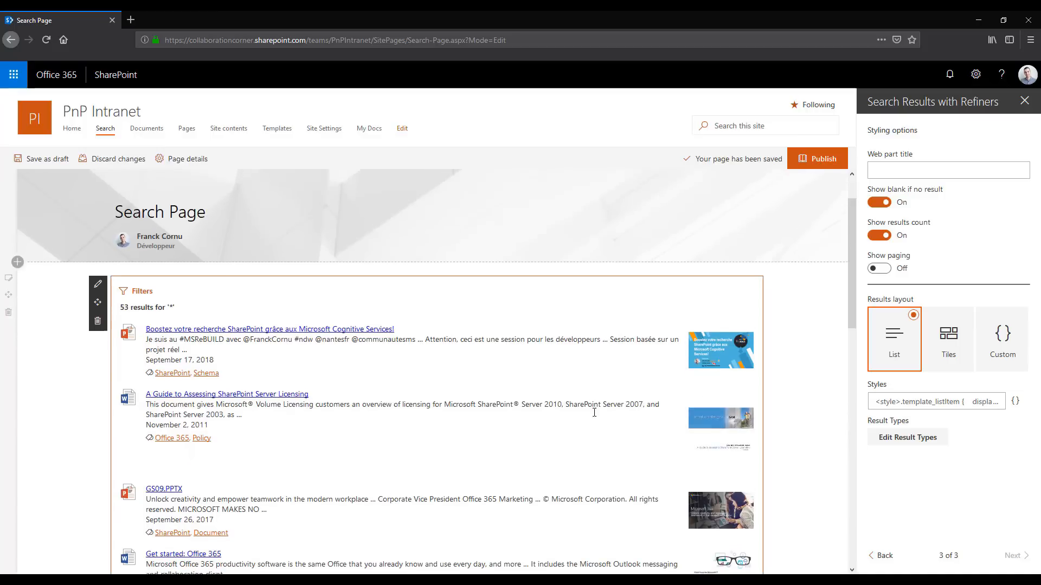
scroll(174, 281, up, 2)
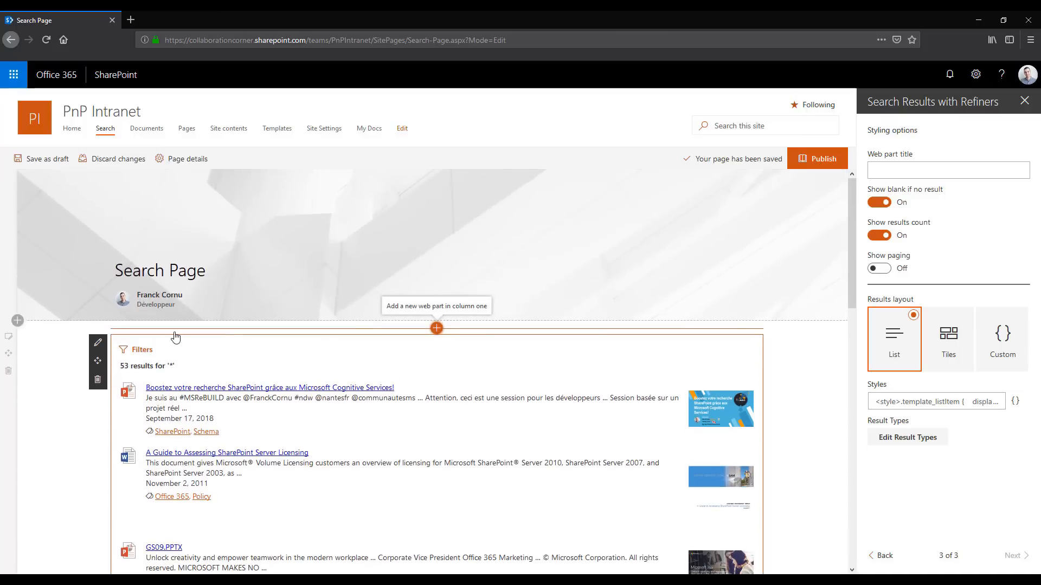
Open the site collection's Manage Result Sources page in a new browser tab and copy the Local Video Results source ID from its URL
right_click(314, 133)
click(359, 137)
click(162, 16)
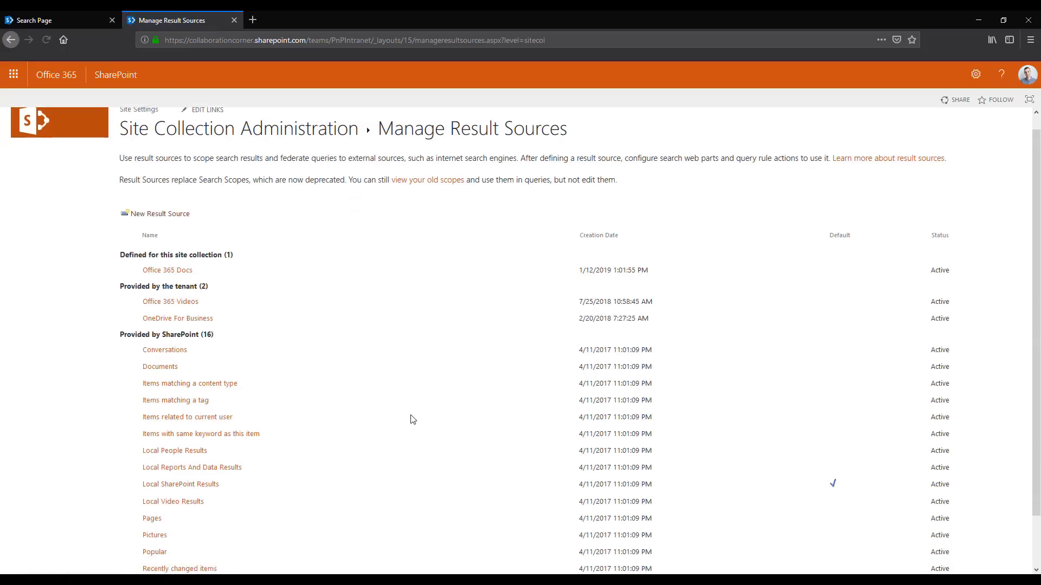
scroll(412, 419, down, 1)
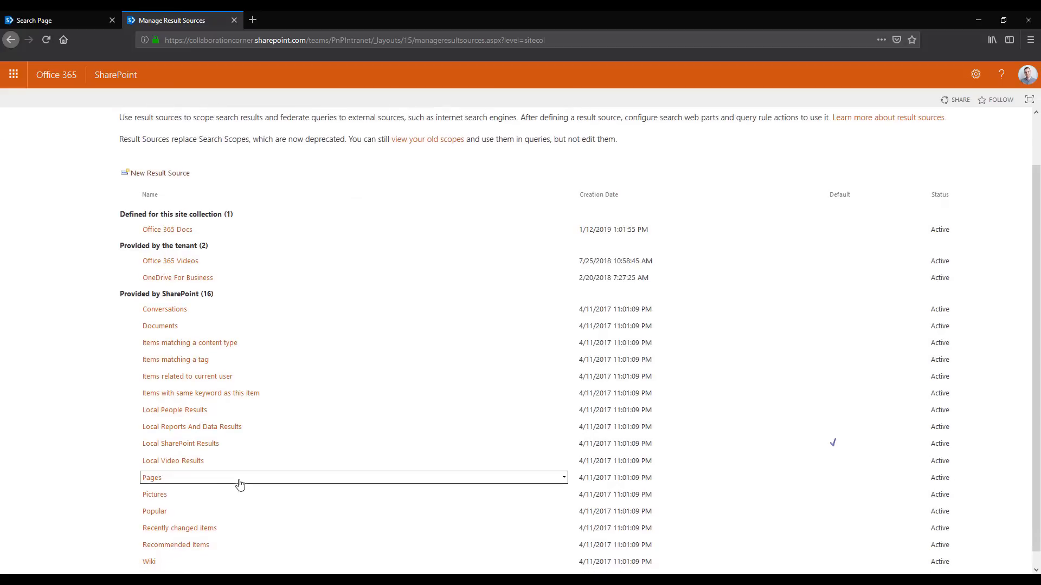
click(173, 465)
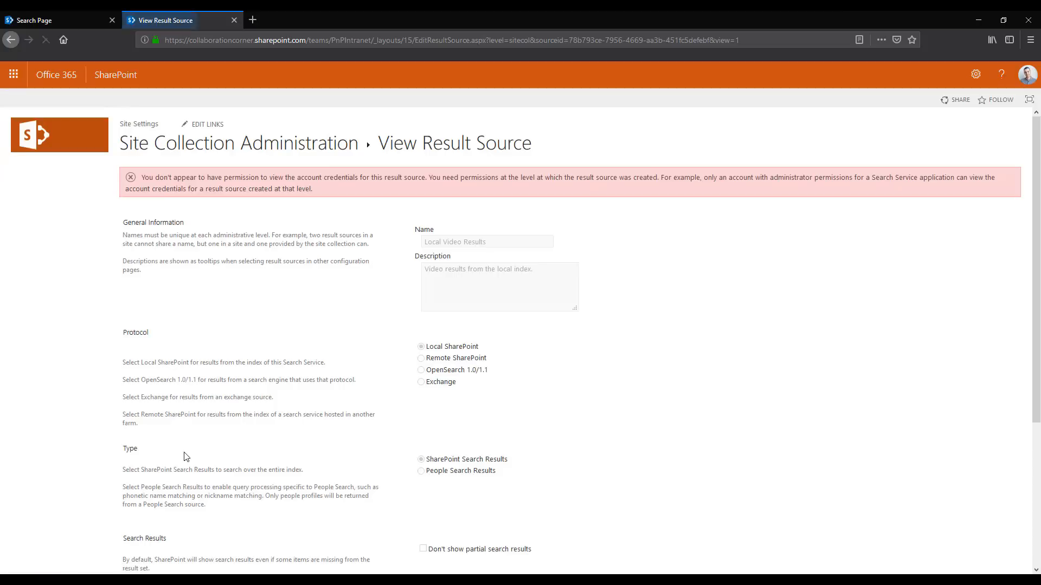
drag(569, 40, 708, 40)
key(ctrl+c)
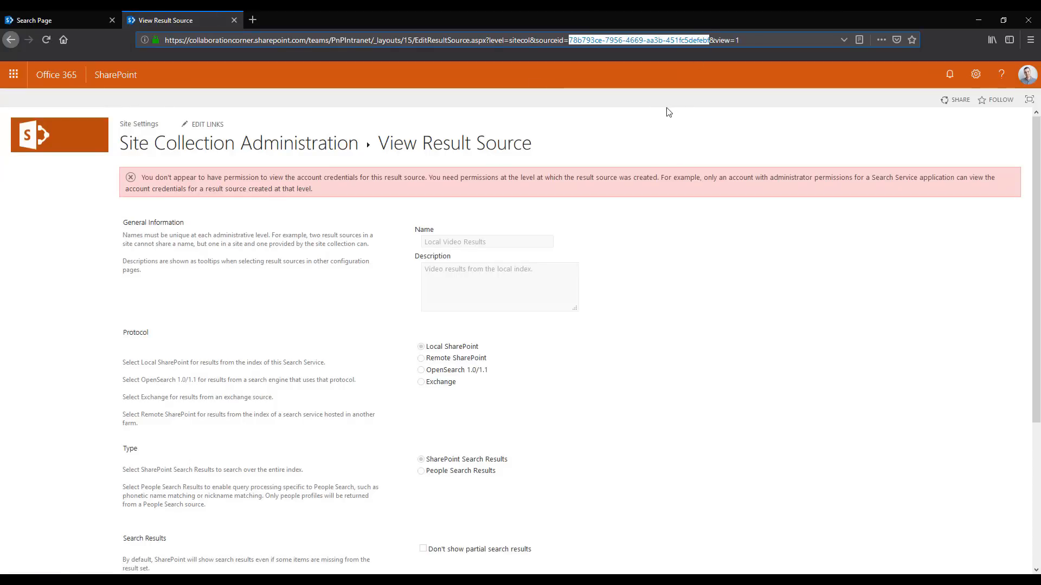
Return to the Search Page and set the web part's Result Source Identifier to 78b793ce-7956-4669-aa3b-451fc5defebf
click(57, 20)
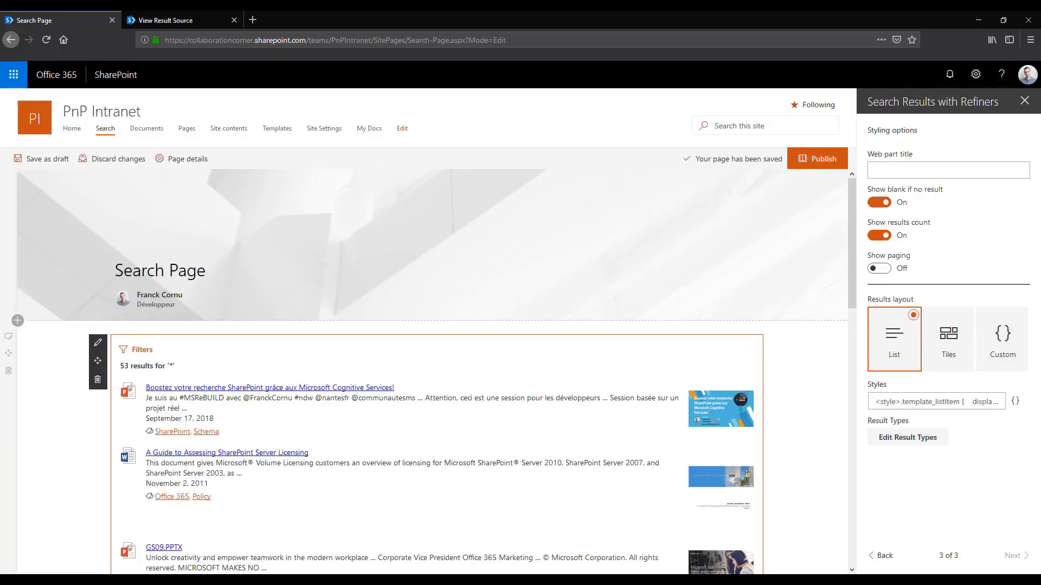
click(882, 556)
click(923, 223)
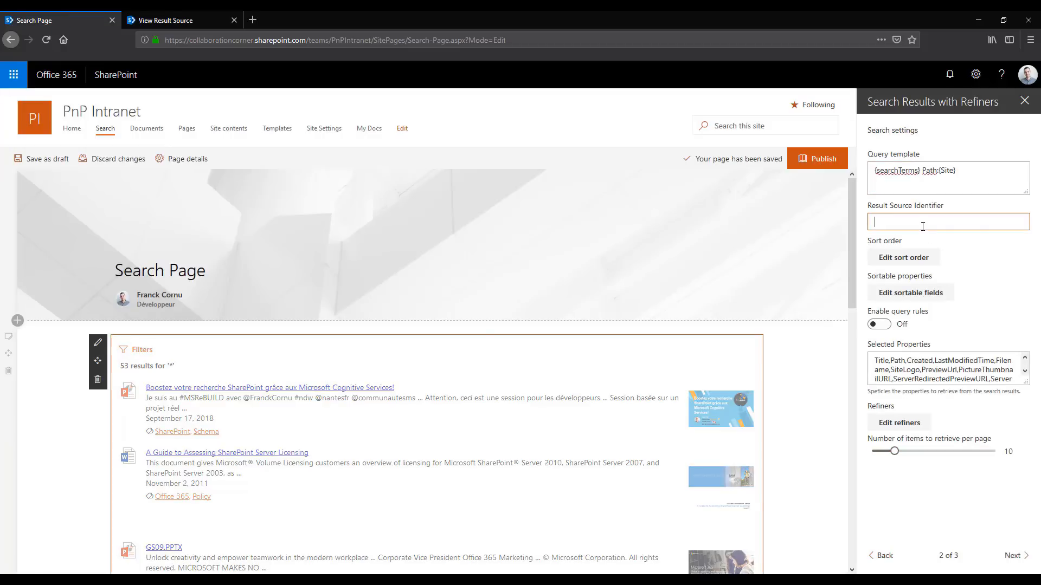
key(ctrl+v)
Remove the Path:{Site} restriction from the query template, leaving only {searchTerms}
click(945, 170)
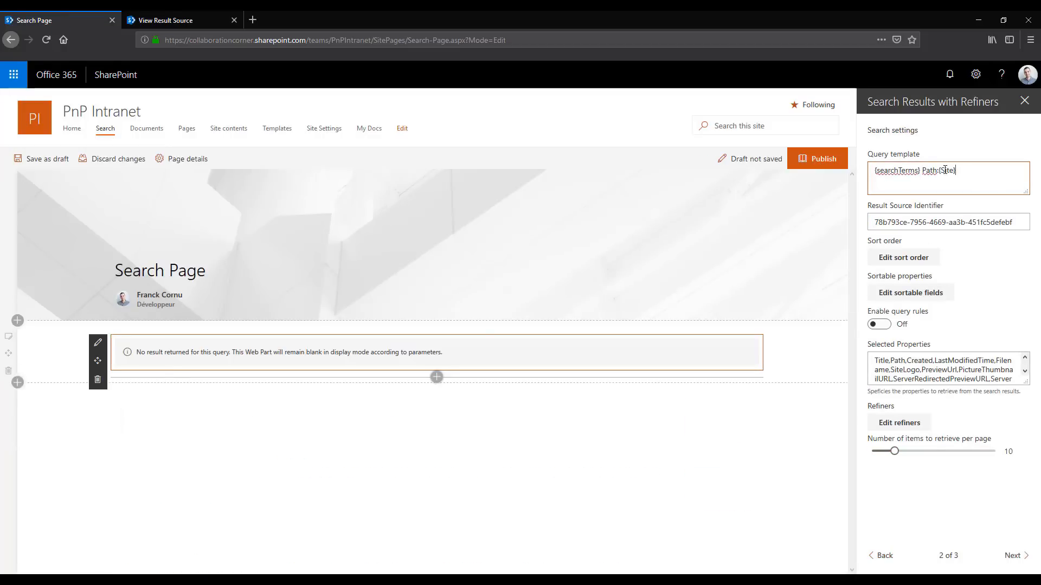
shift+click(922, 171)
key(BackSpace)
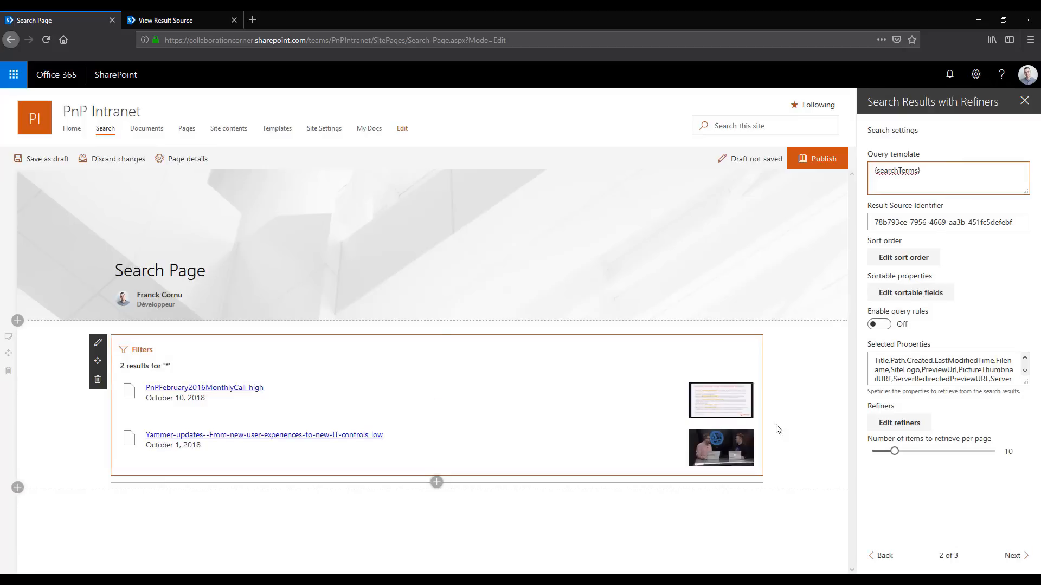
Go to the web part's styling options, play the PnPFebruary2016MonthlyCall_high video result inline, and close the preview
click(1012, 556)
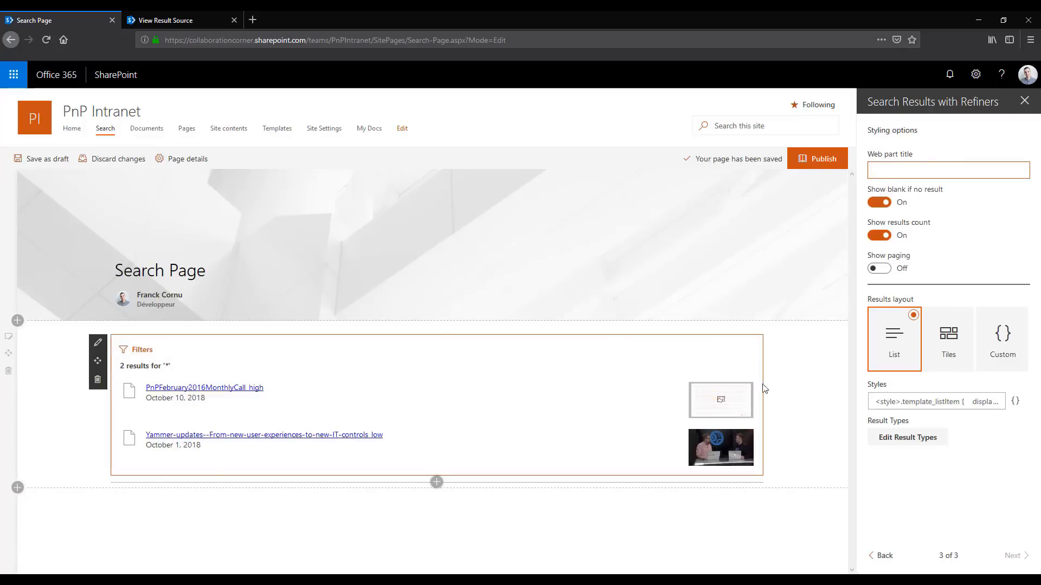
click(725, 404)
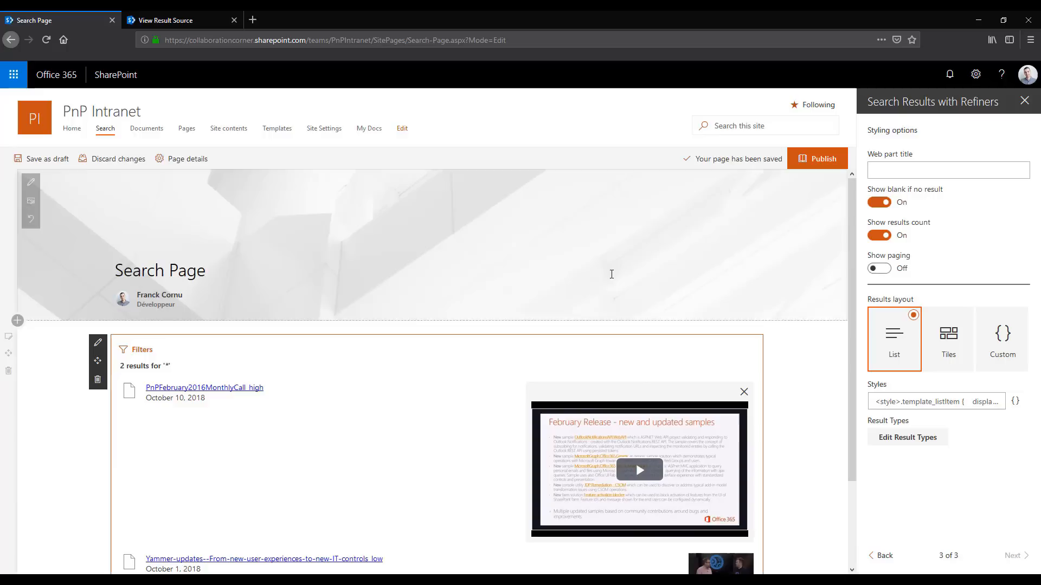
scroll(611, 271, down, 2)
click(648, 412)
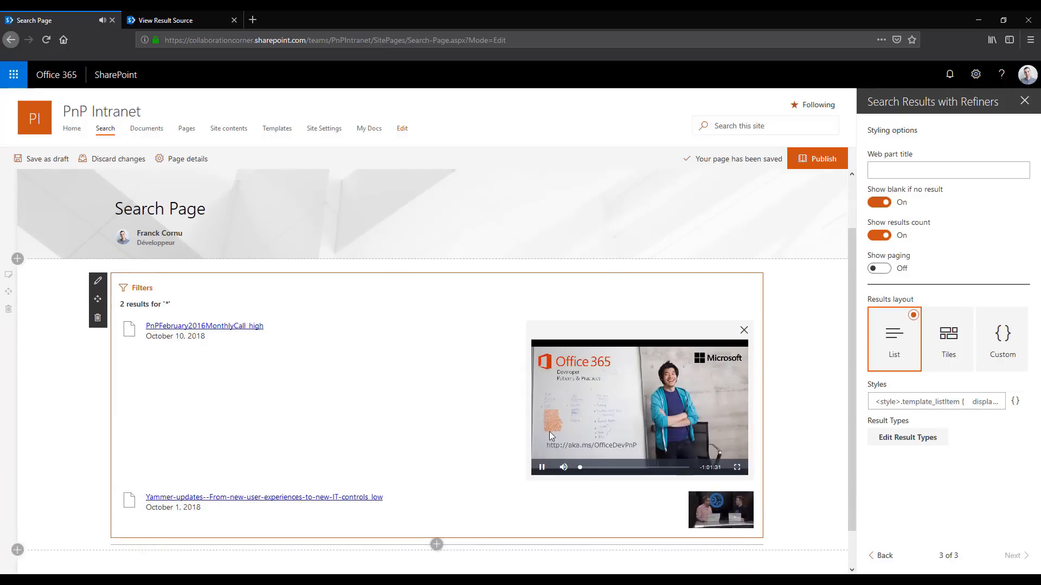
click(744, 330)
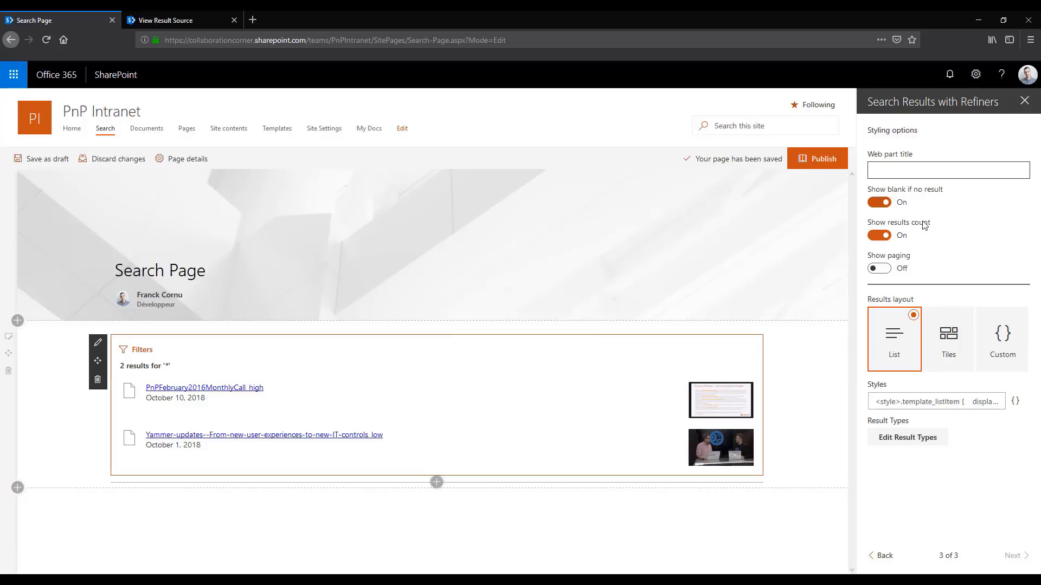
Clear the web part's Result Source Identifier and return to its styling options
click(887, 560)
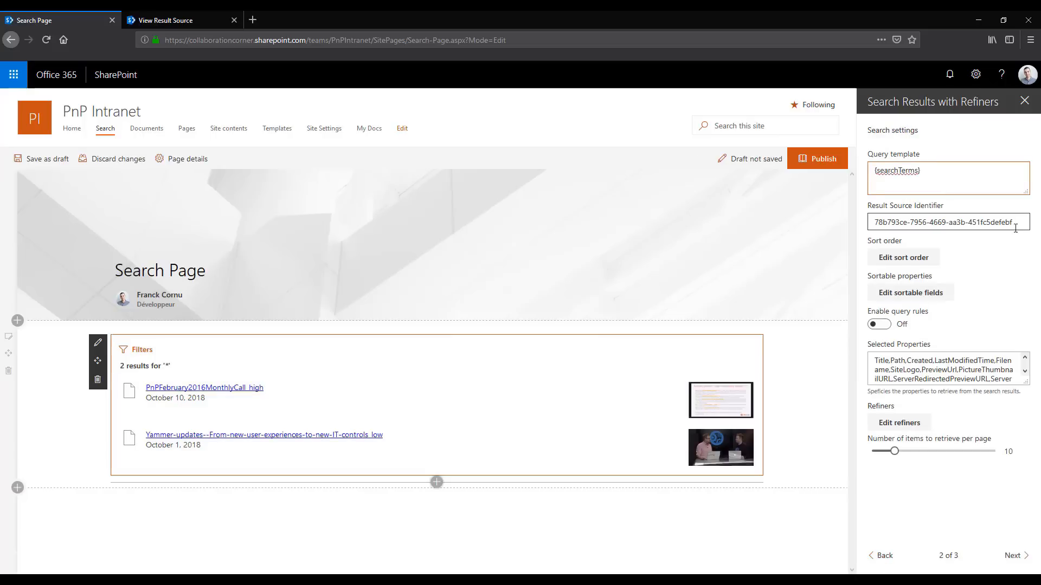
drag(1015, 224, 819, 285)
key(BackSpace)
click(1011, 557)
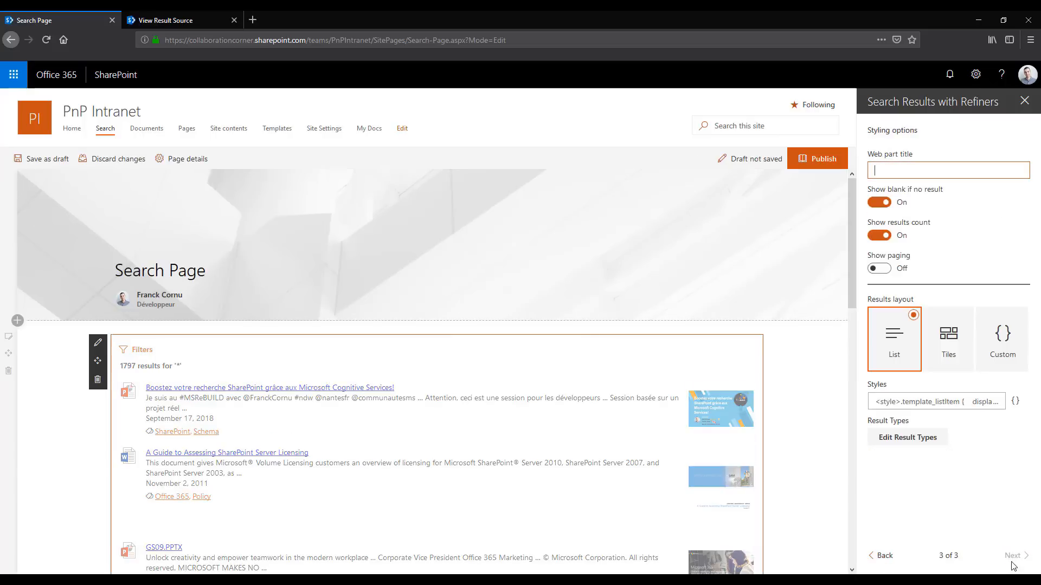
scroll(425, 379, down, 2)
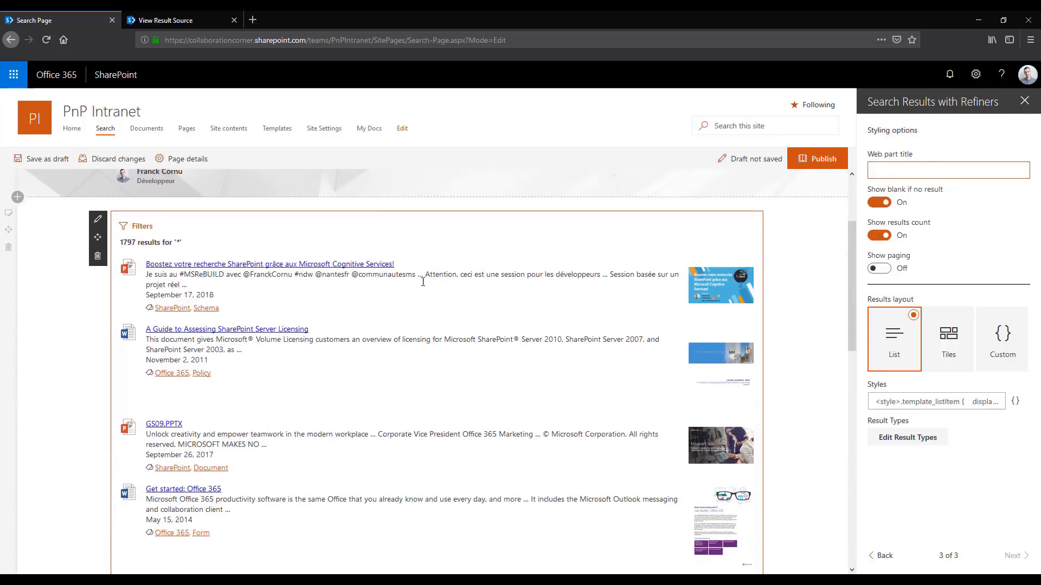
Switch the results layout to Tiles and look over the tiled search results
click(958, 347)
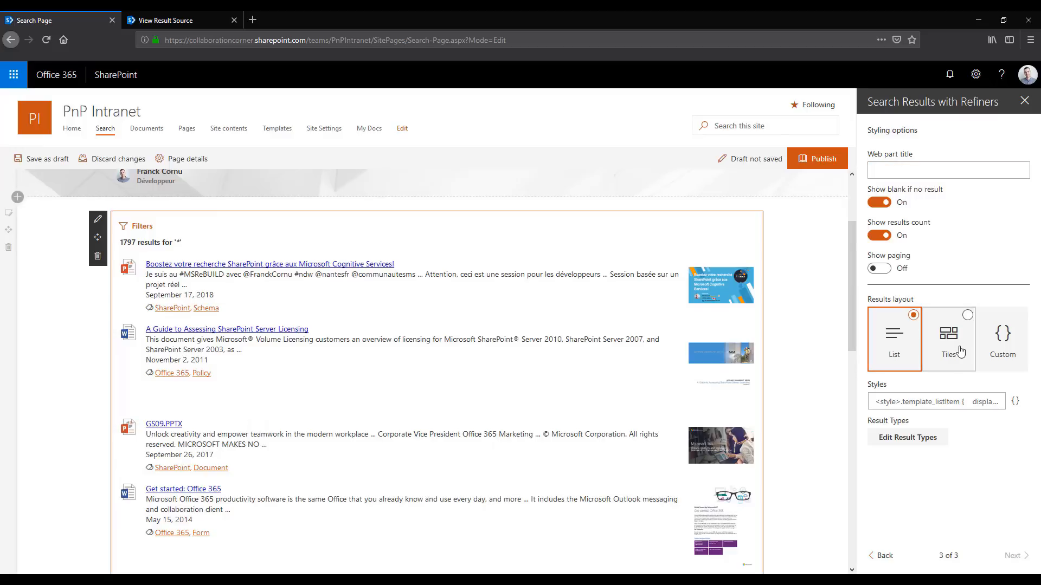
scroll(520, 308, down, 1)
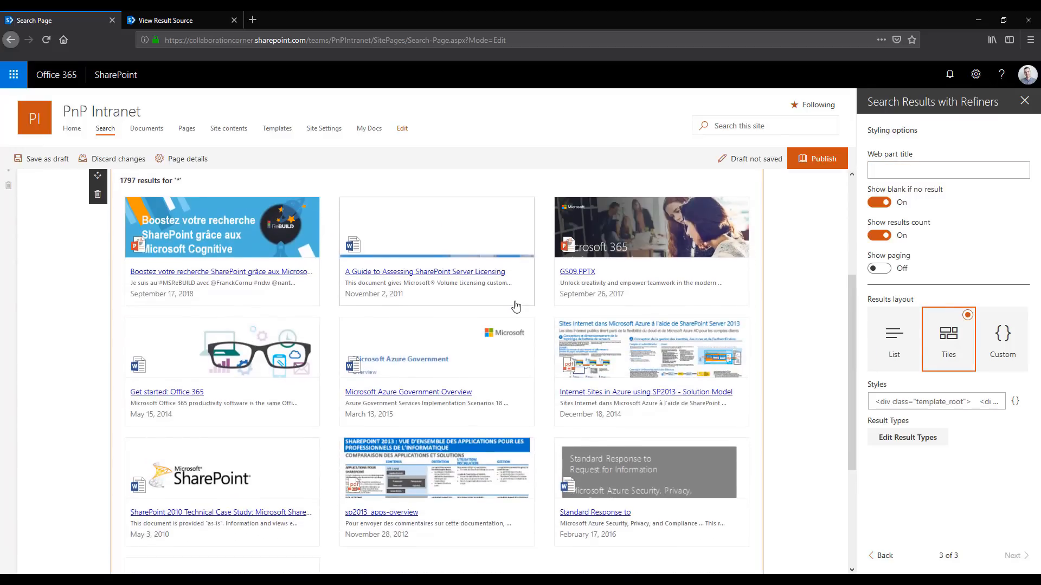
scroll(510, 336, up, 1)
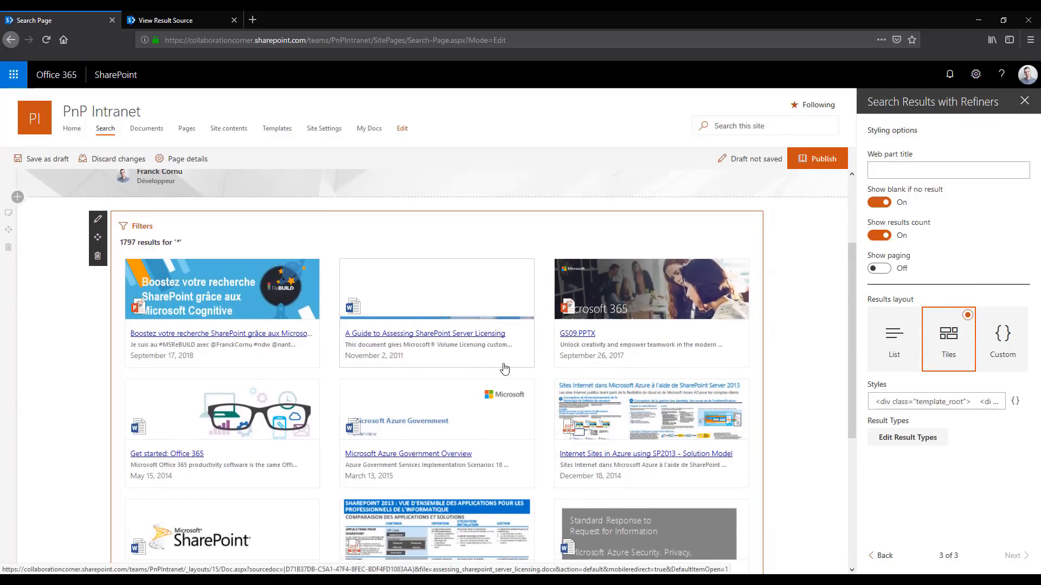
scroll(543, 374, down, 1)
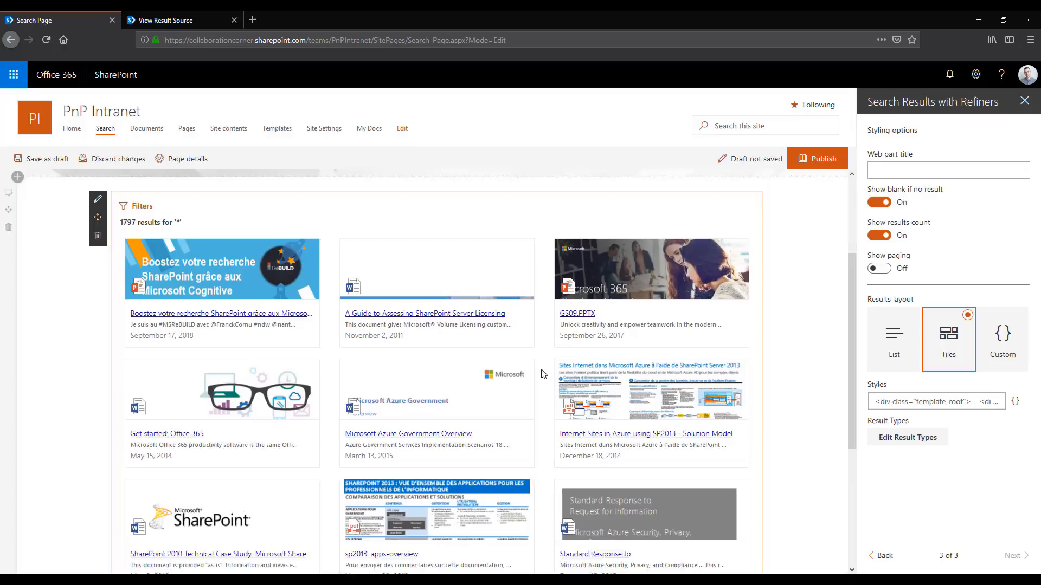
scroll(543, 374, up, 1)
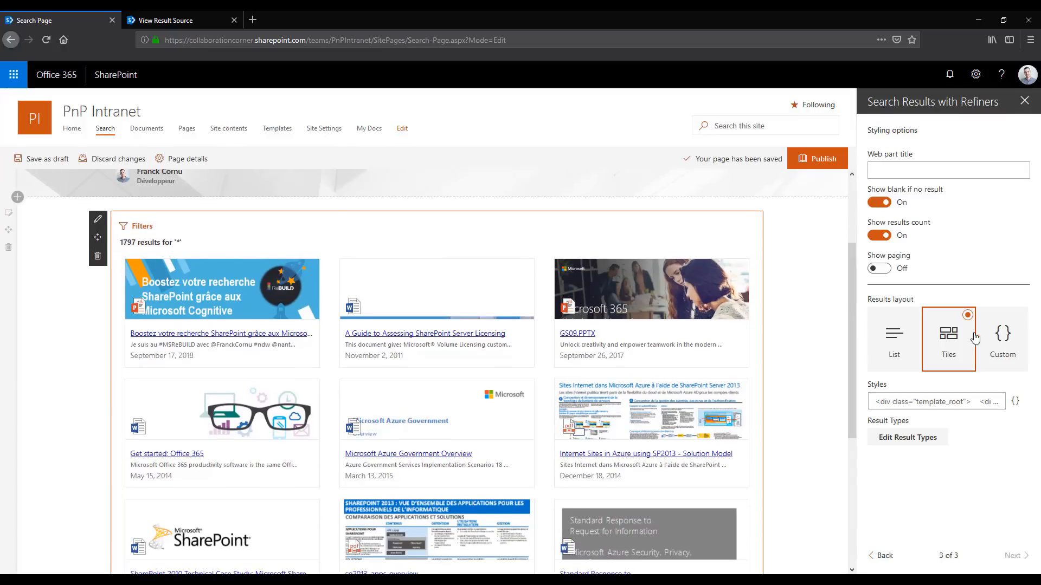
Switch the results layout to Custom, examine its default results template, and leave the editor without saving
click(995, 336)
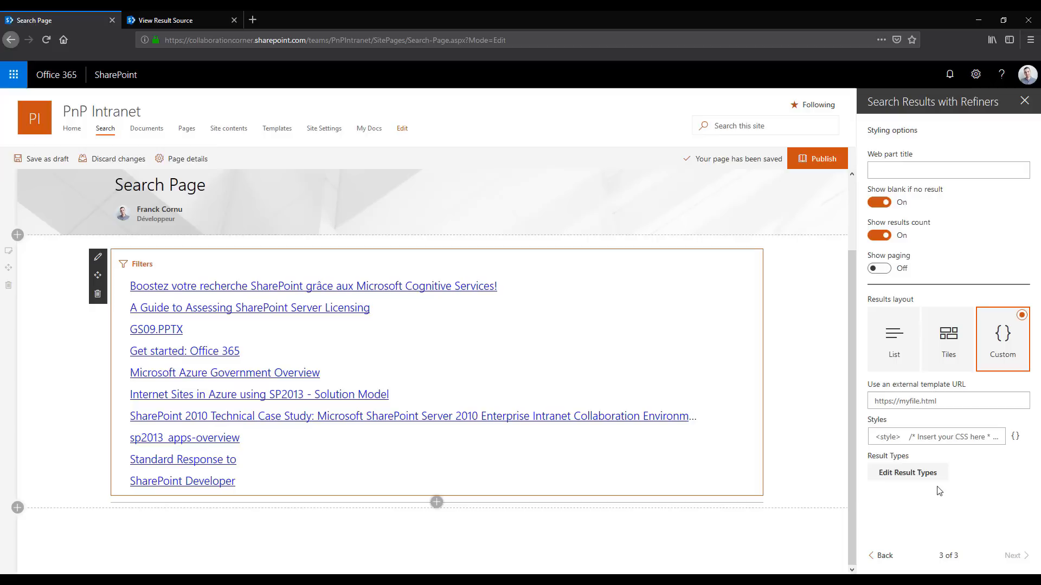
click(937, 444)
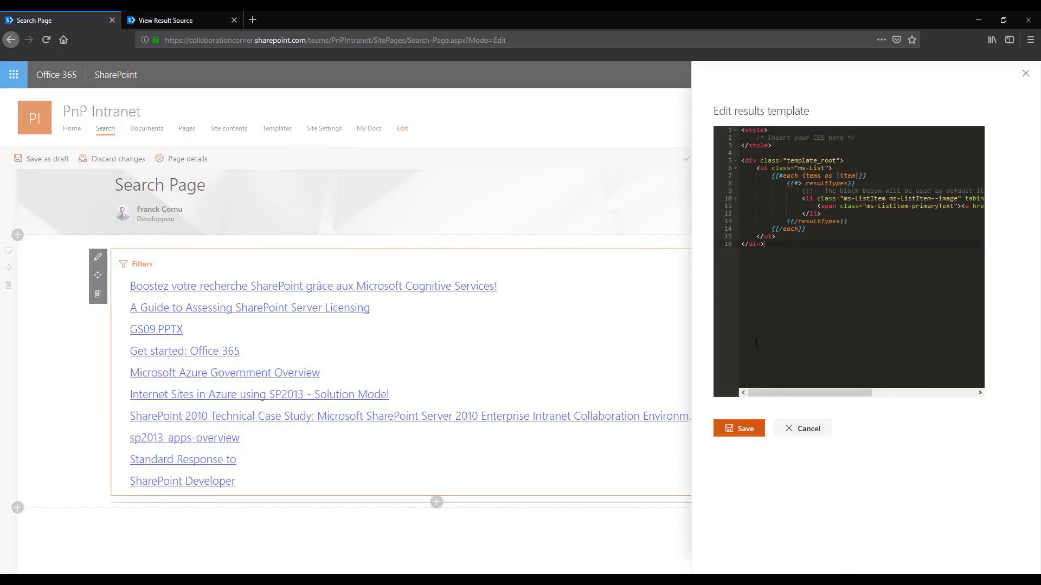
key(ctrl+a)
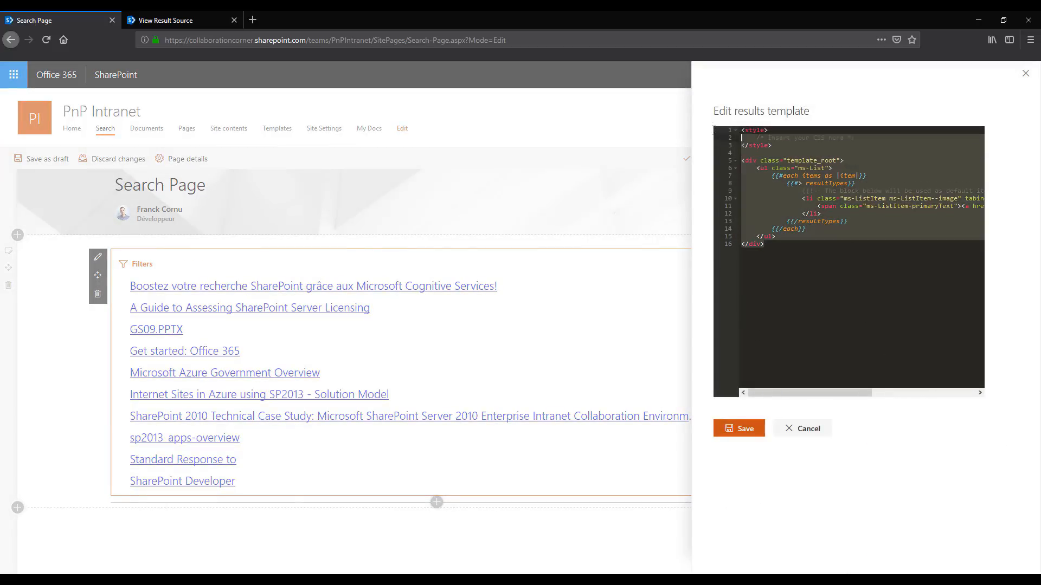
click(841, 239)
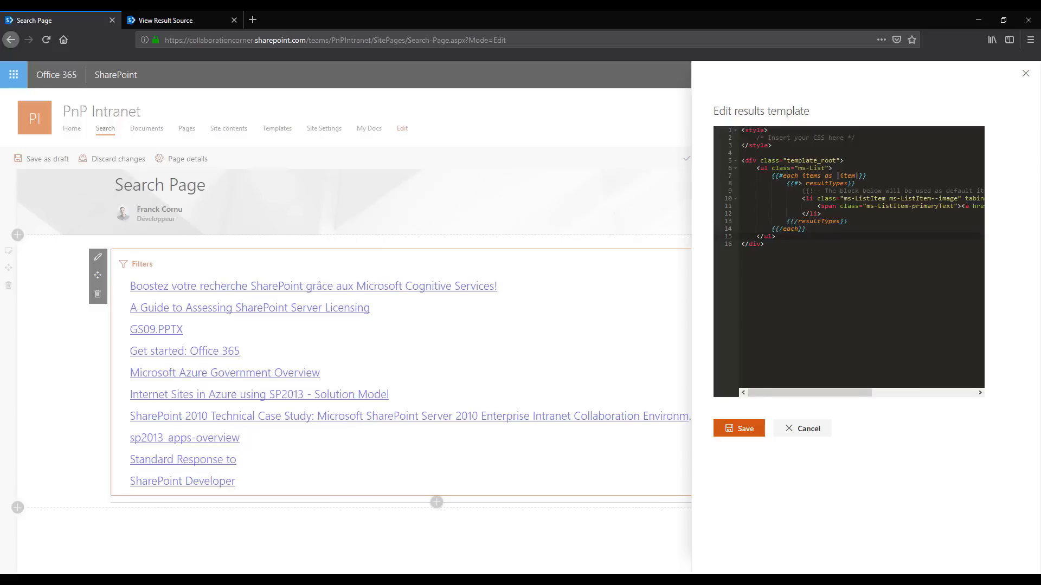
click(798, 429)
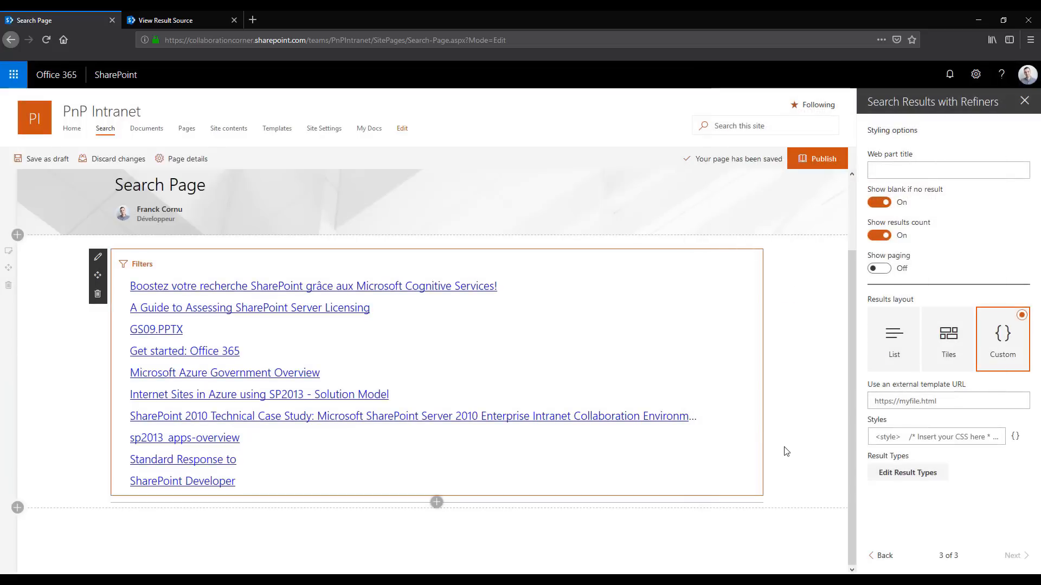
Set the results layout to List and duplicate the linked Title span directly below itself in the default item block of its results template
click(905, 359)
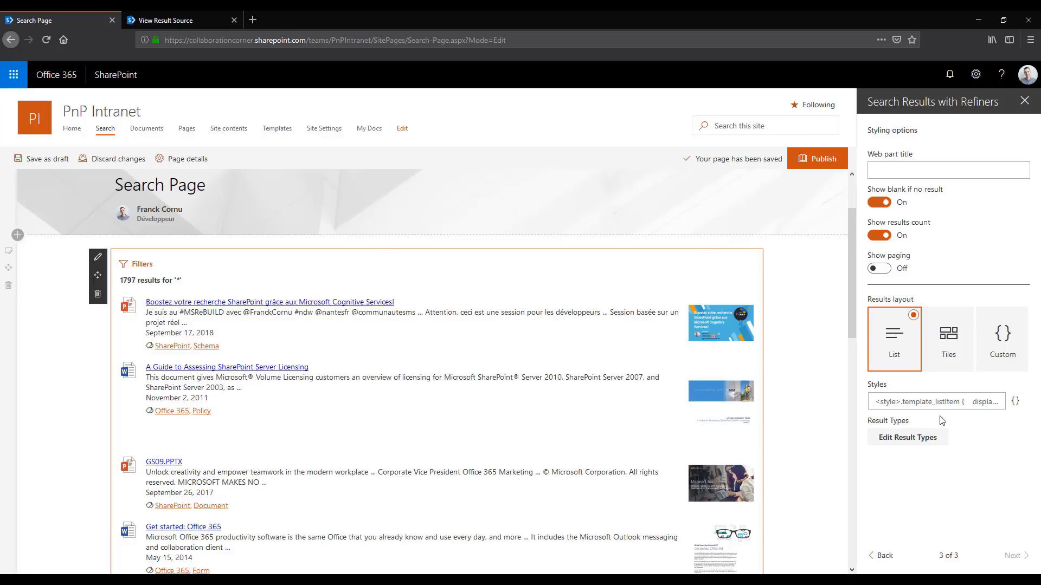
click(924, 408)
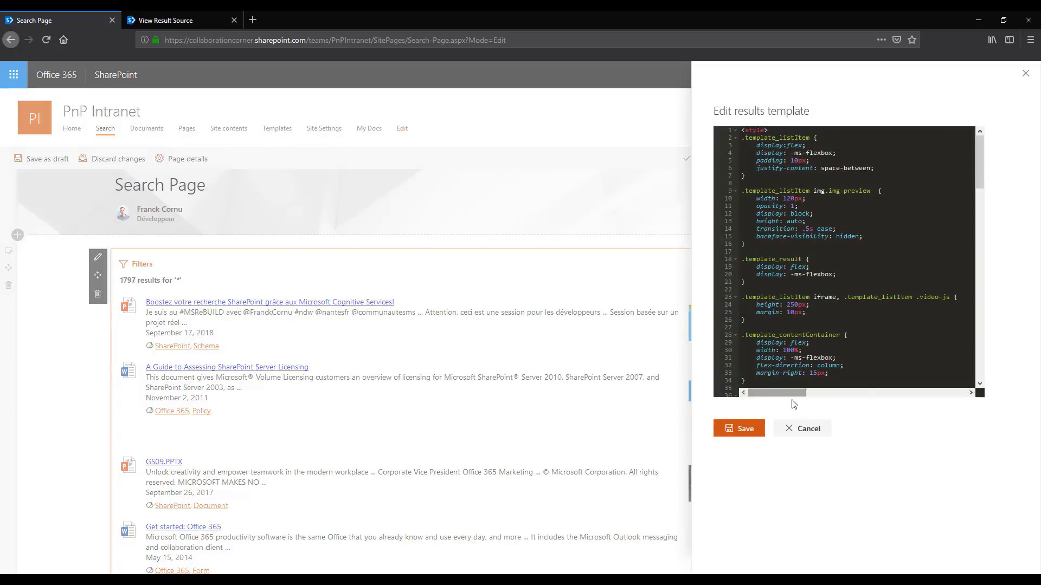
scroll(826, 250, down, 7)
scroll(826, 251, down, 7)
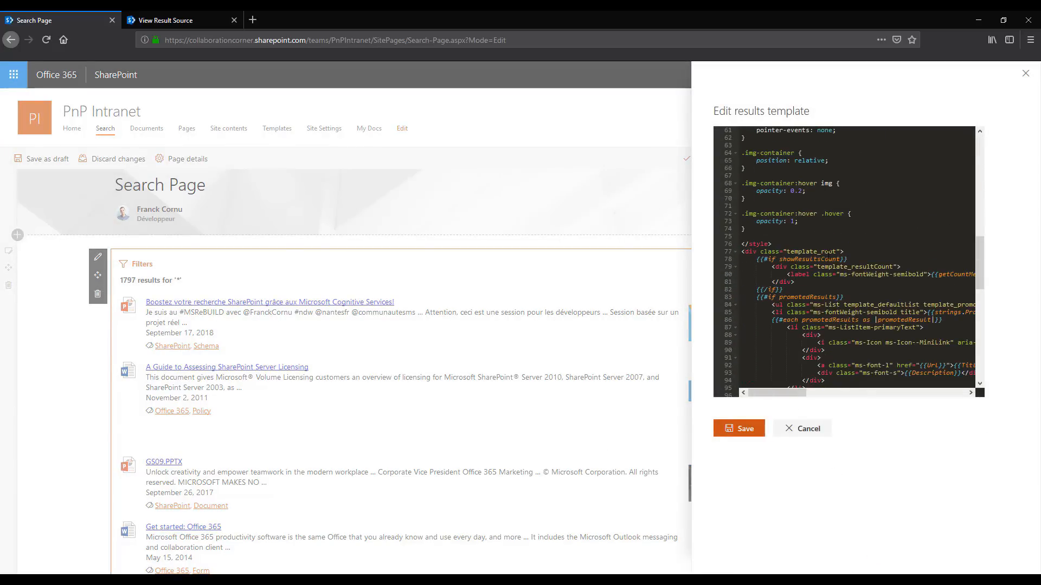
scroll(846, 232, down, 5)
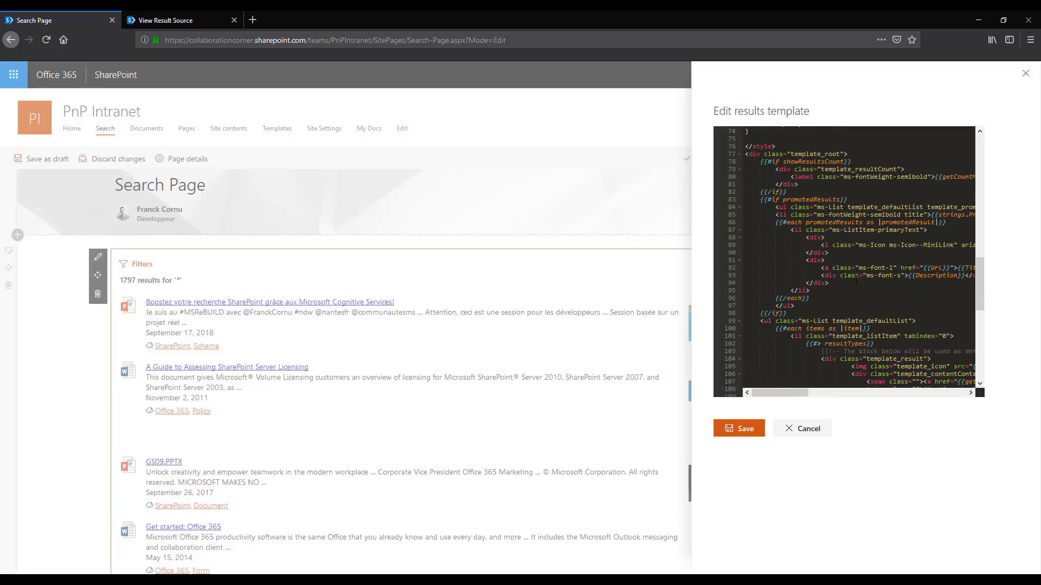
scroll(855, 283, down, 1)
drag(782, 394, 807, 391)
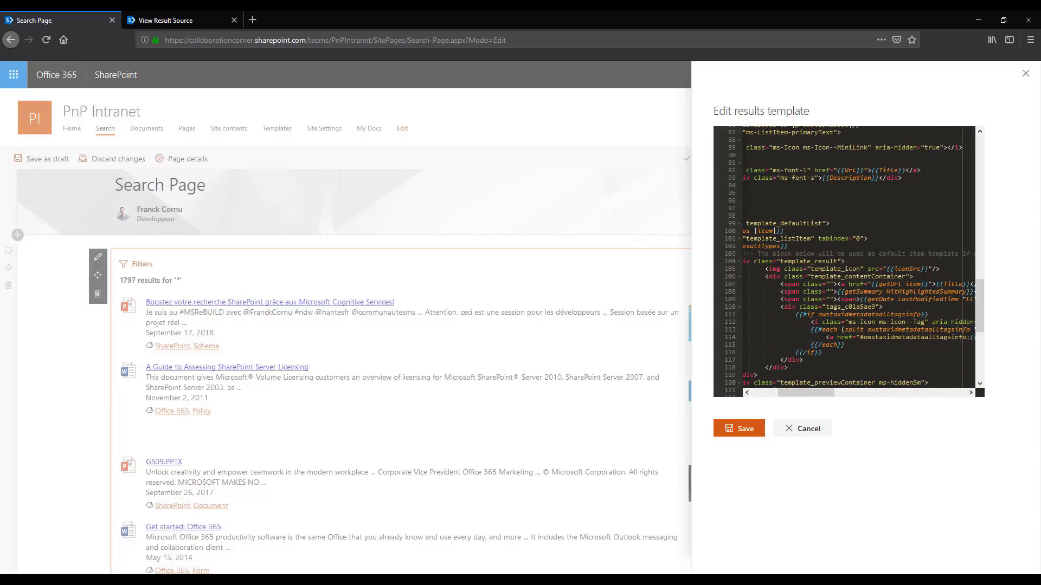
drag(824, 390, 835, 389)
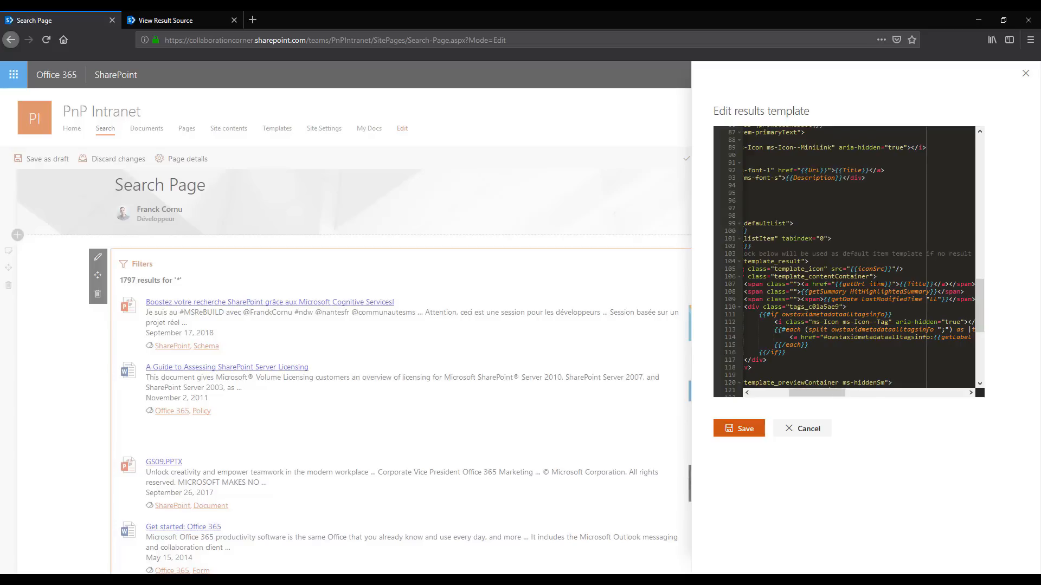
drag(822, 391, 848, 391)
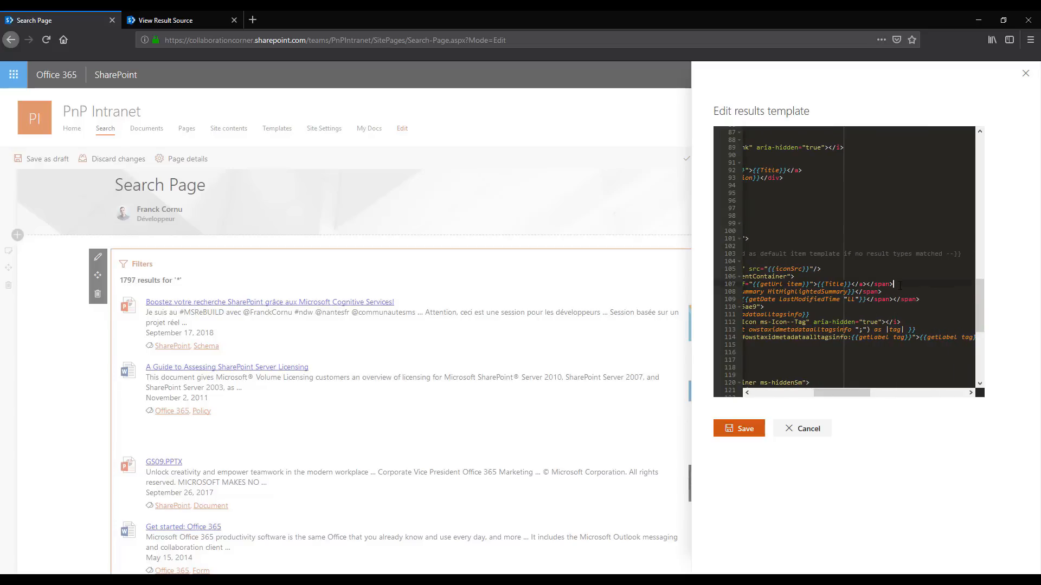
key(Home)
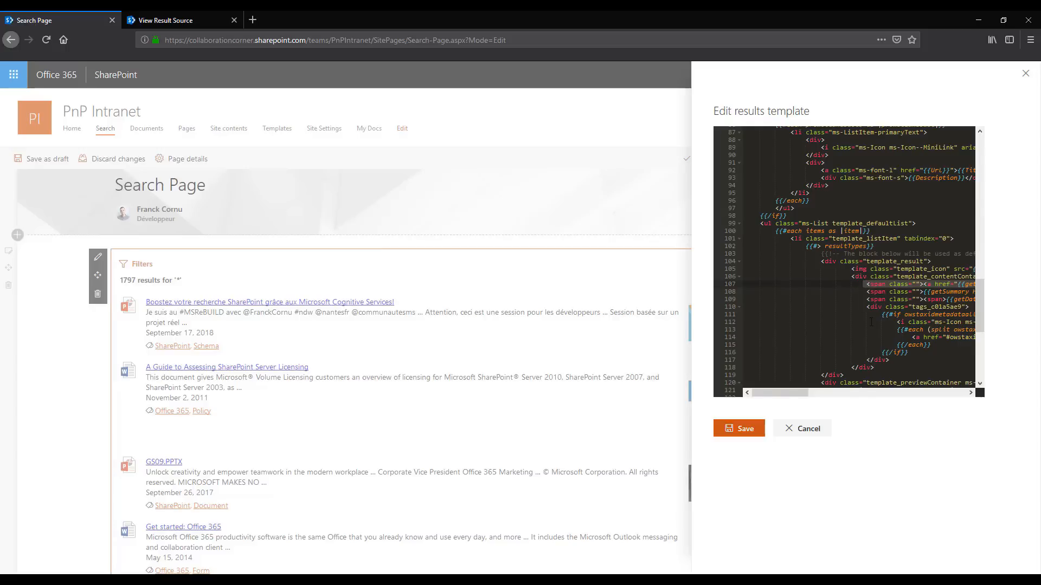
click(870, 292)
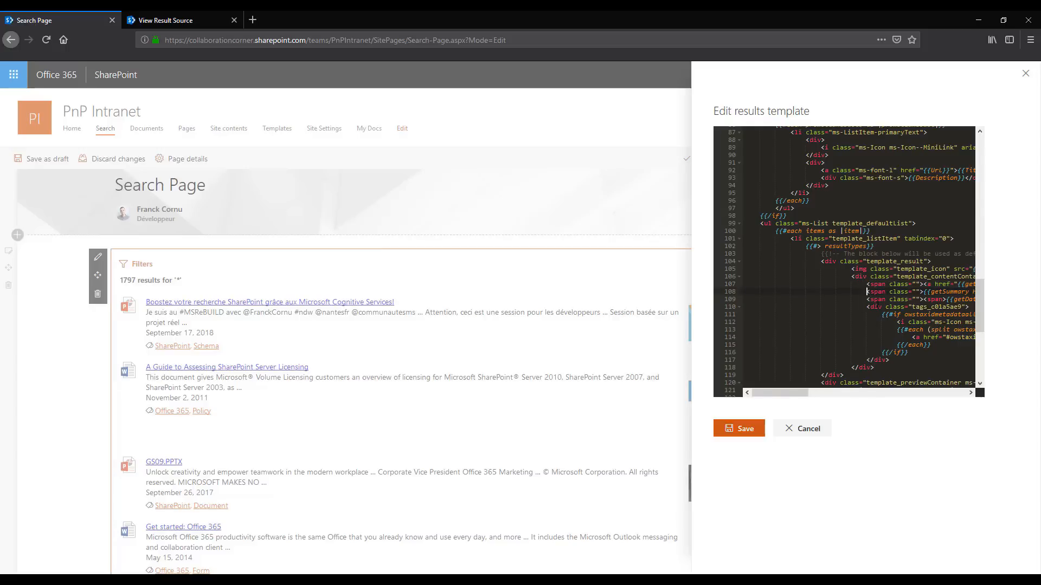
text(<span class=""><a href="{{getUrl item}}">{{Title}}</a></span>)
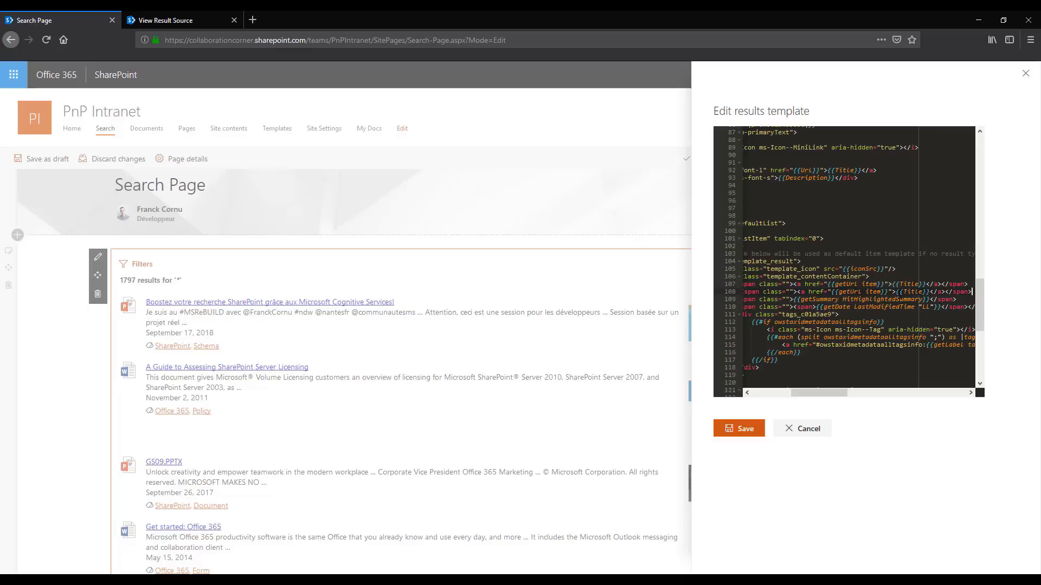
Remove the link from the duplicated span, replace its Title token with {{Author}}, and save the results template
drag(900, 292, 850, 291)
key(BackSpace)
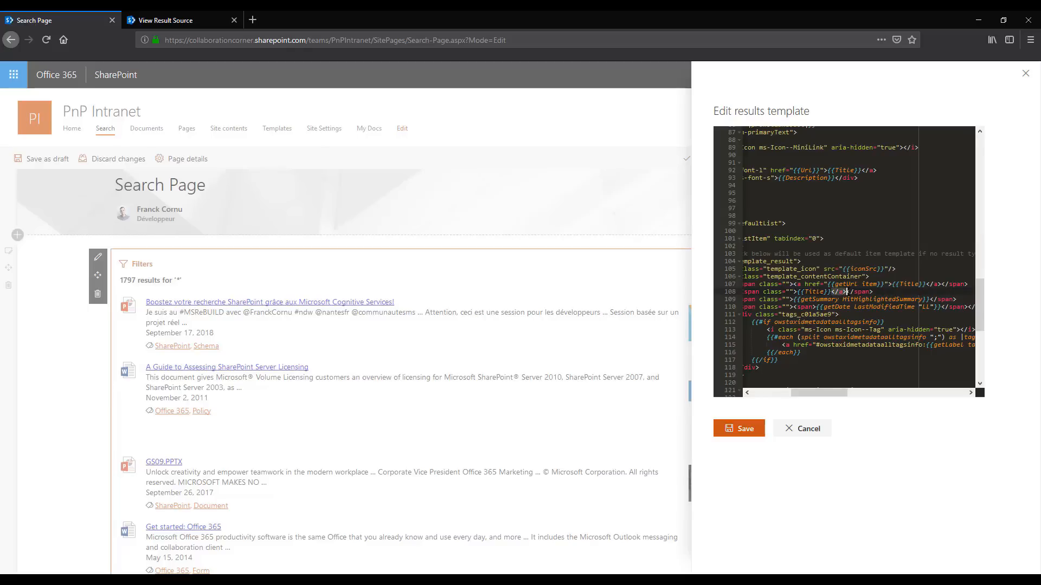
key(BackSpace)
drag(825, 393, 815, 394)
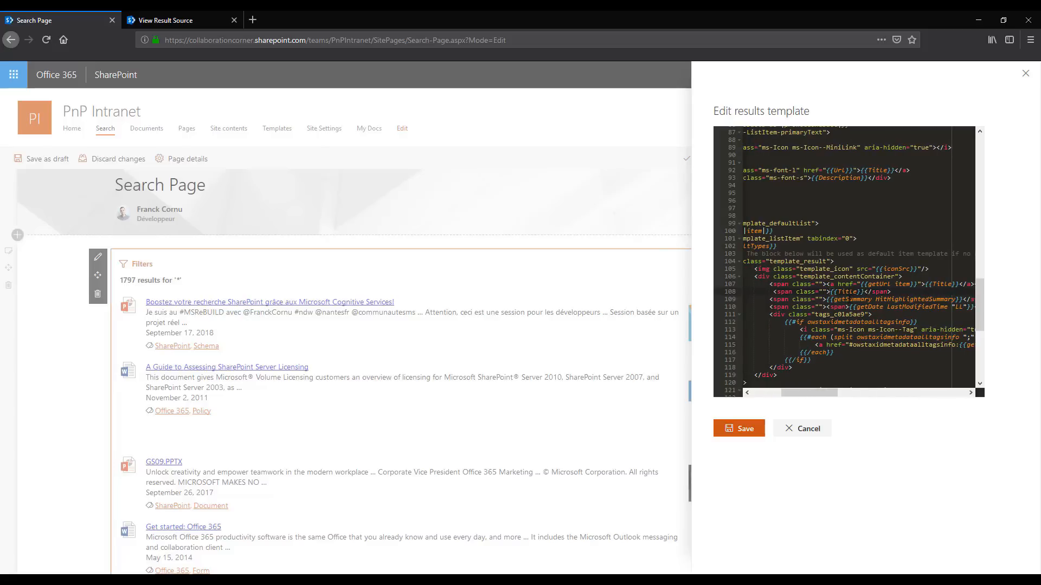
double_click(845, 292)
text(Author)
click(739, 428)
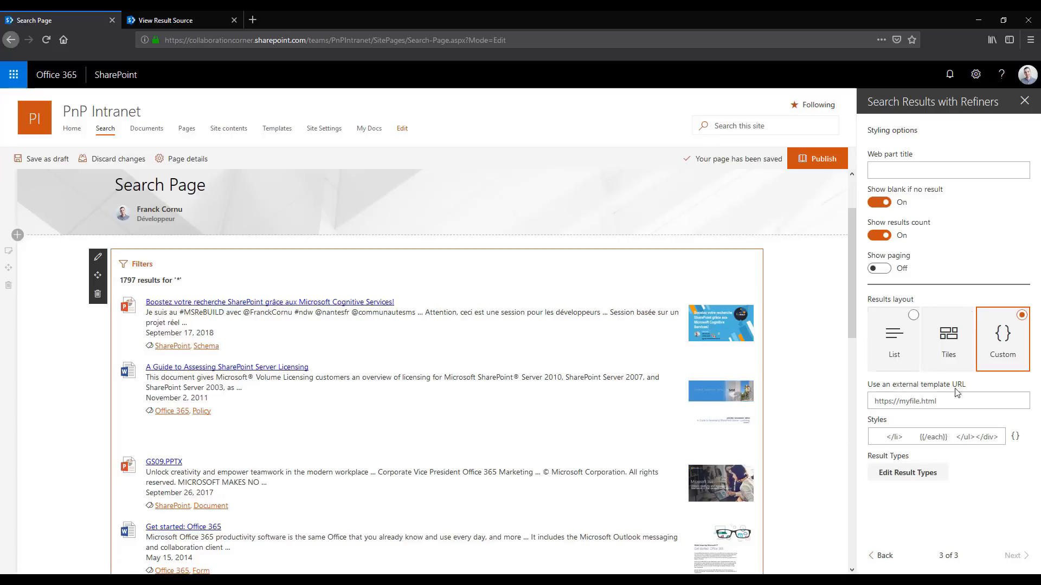
Append Author to the end of the Selected Properties list in the web part's search settings
click(888, 559)
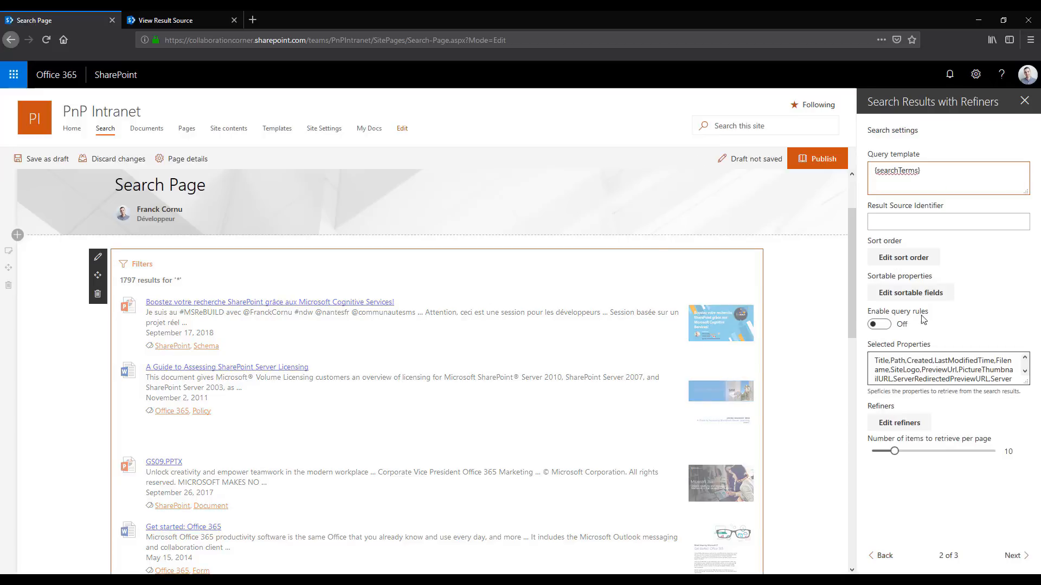
drag(944, 347, 870, 346)
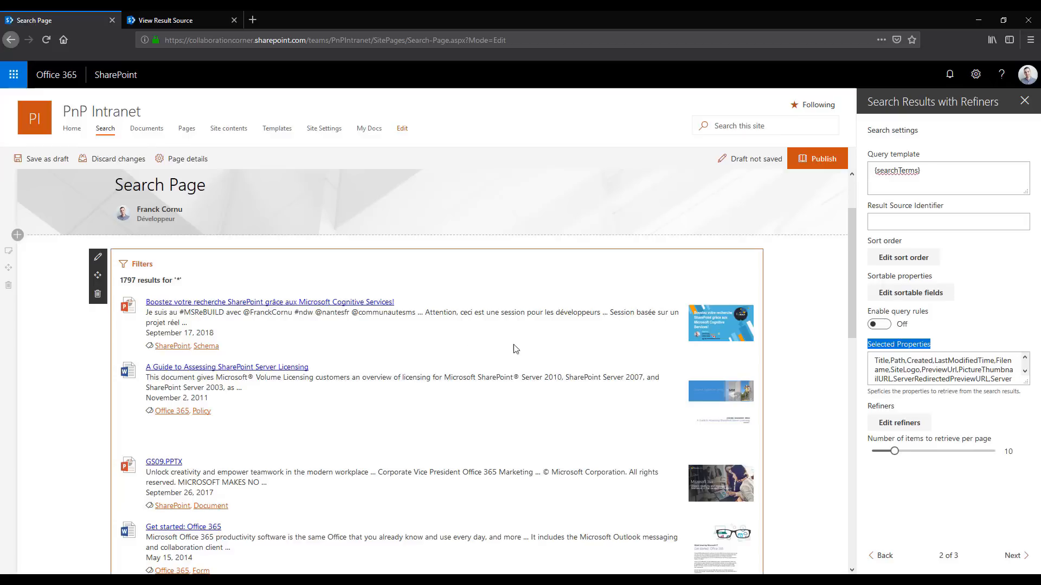
drag(1027, 383, 1031, 436)
drag(923, 407, 1039, 410)
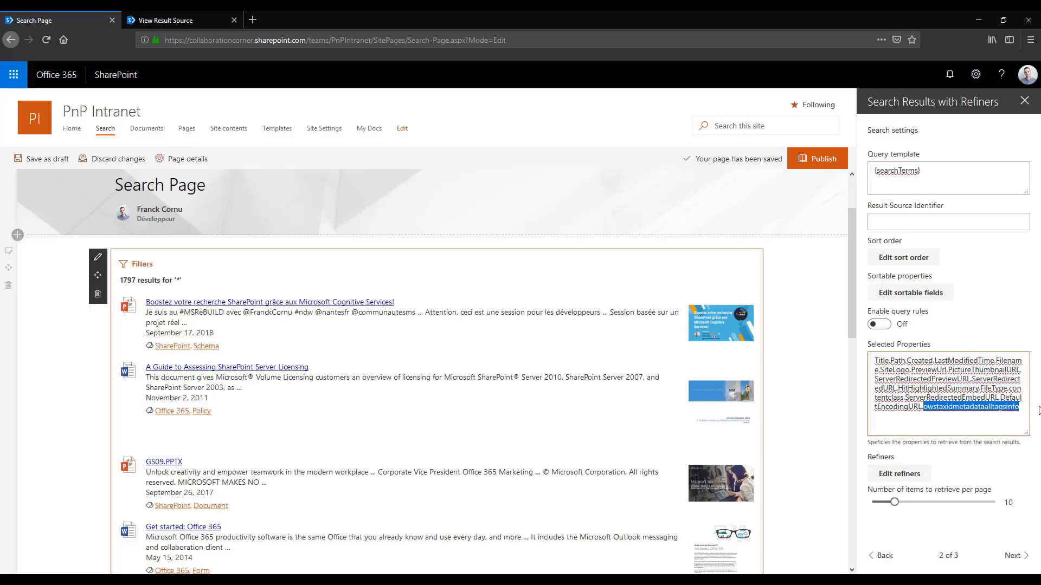
key(End)
text(,Autho)
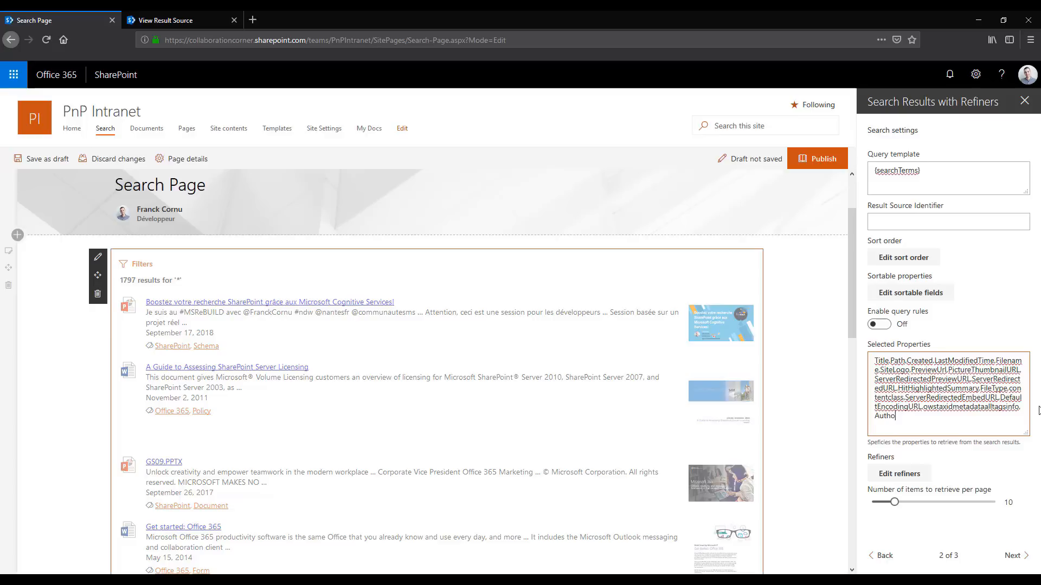
text(r)
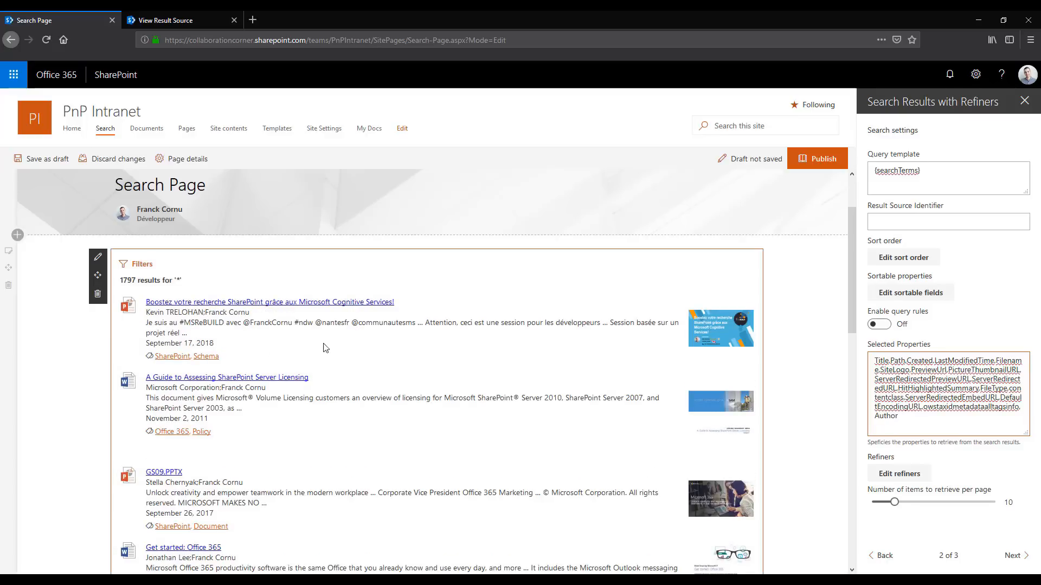
Check the author lines shown under the search results against the Selected Properties list of the web part
double_click(905, 418)
scroll(385, 393, down, 2)
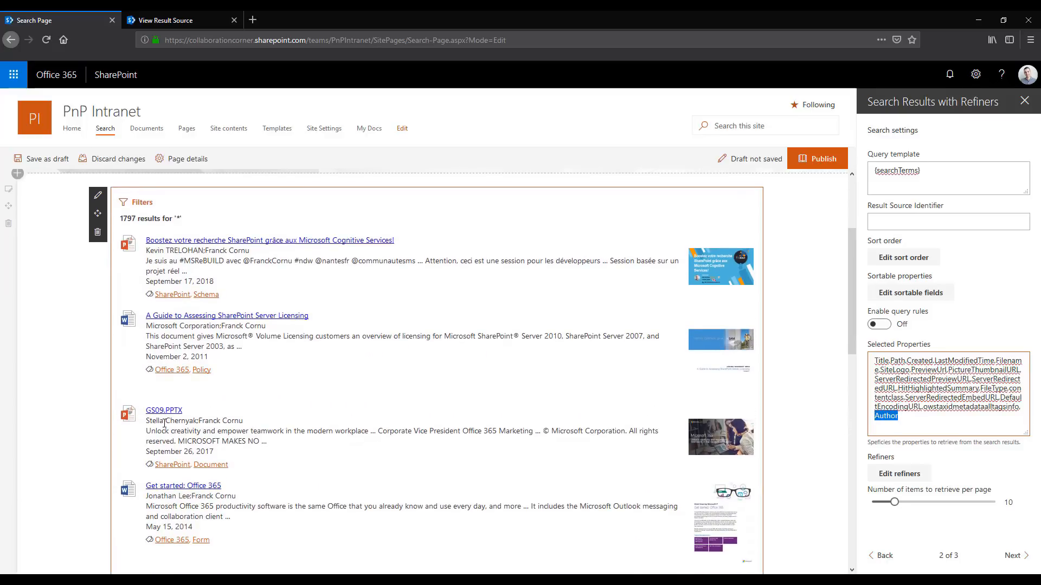
drag(236, 497, 145, 497)
scroll(274, 493, down, 2)
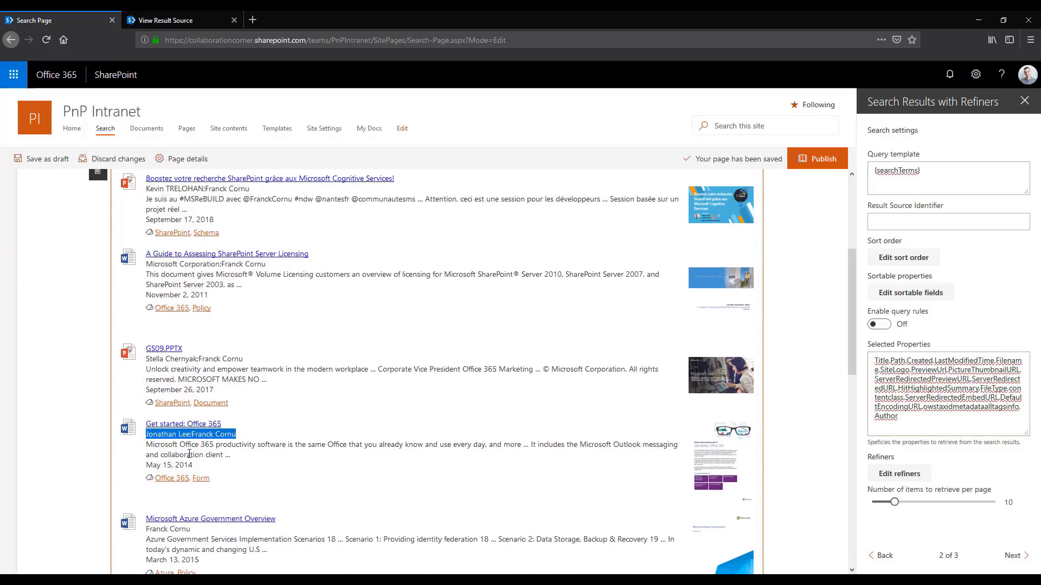
scroll(225, 411, down, 2)
scroll(380, 433, up, 4)
drag(901, 416, 872, 359)
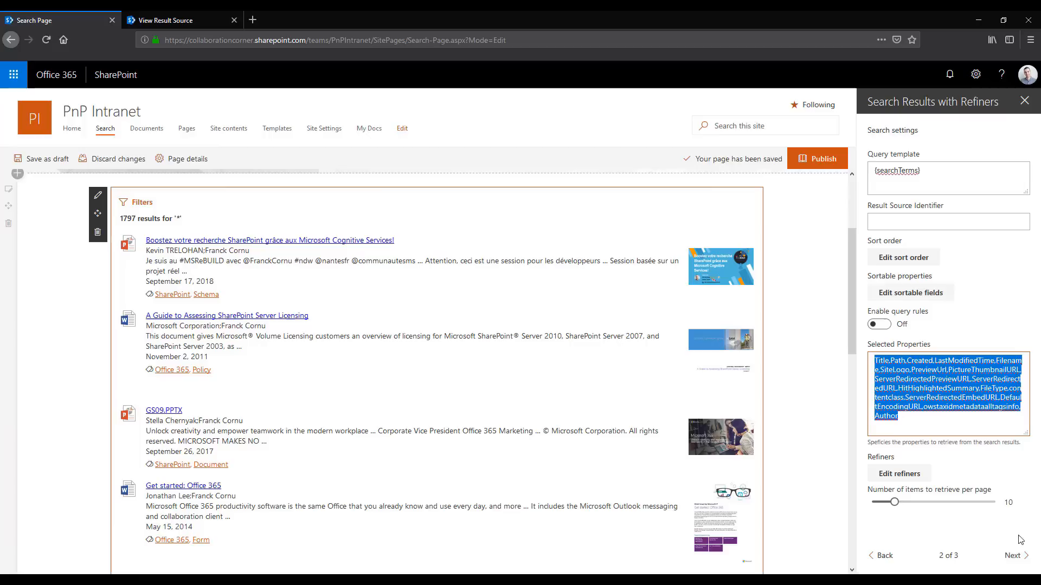
Open the custom layout's results template from the styling options and review its CSS style rules
click(1011, 555)
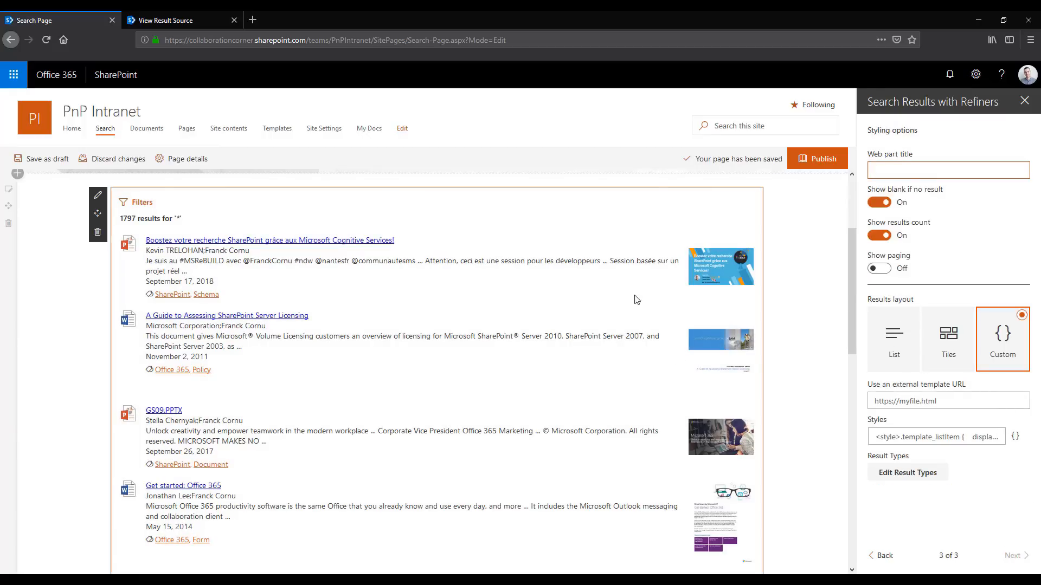
click(933, 439)
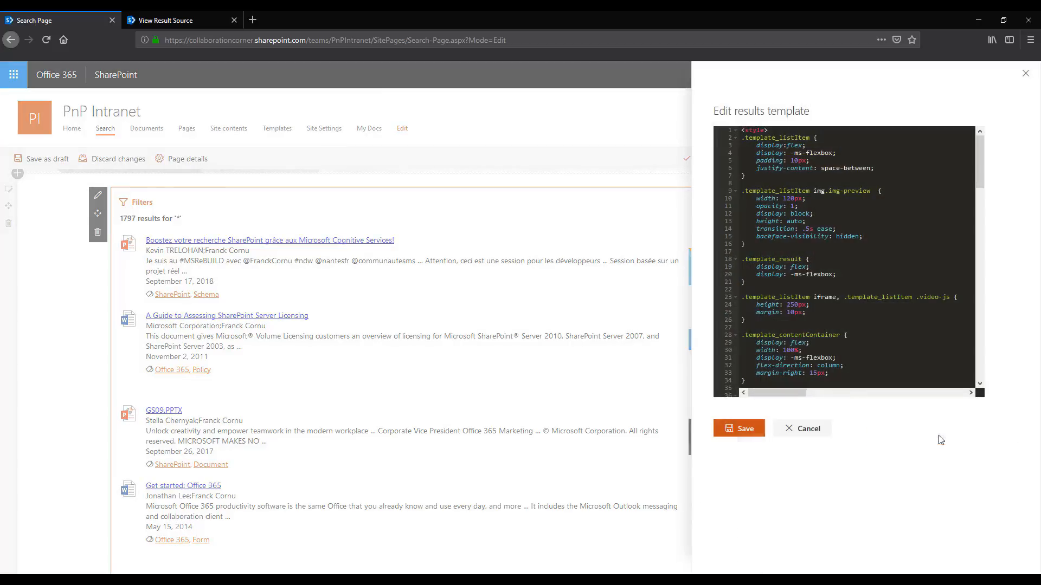
scroll(856, 264, down, 2)
scroll(857, 265, down, 6)
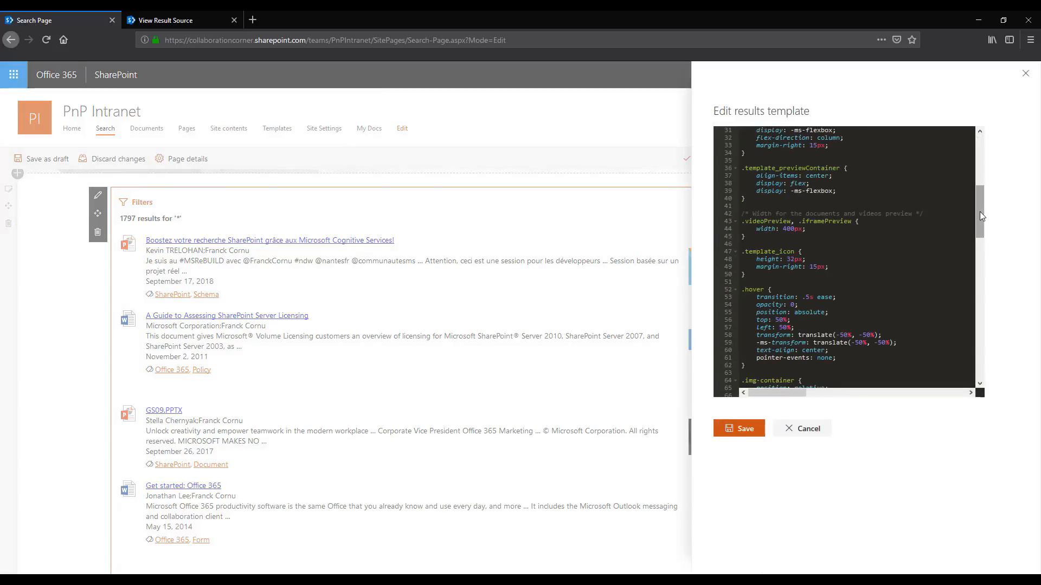
drag(980, 212, 969, 167)
scroll(970, 172, up, 2)
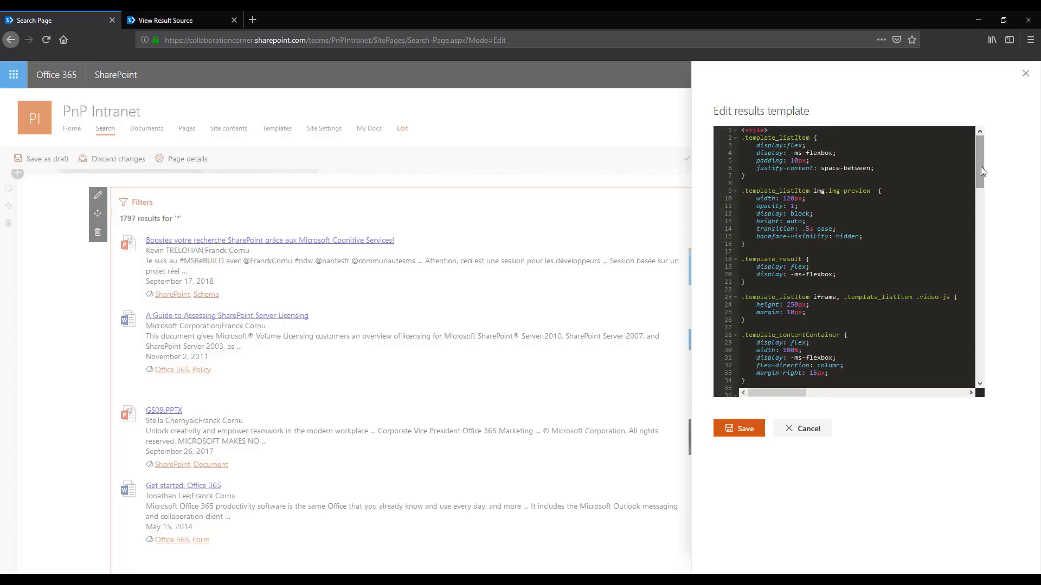
Change the linked Title token in the default item block to {{uppercase Title}} and save the results template
drag(981, 167, 980, 287)
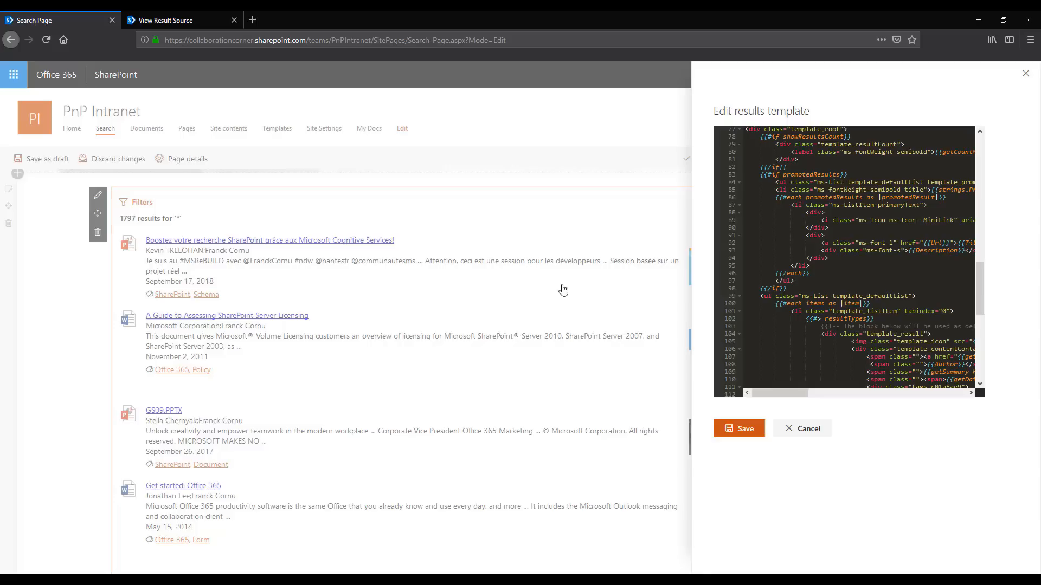
drag(786, 400, 829, 395)
scroll(881, 296, down, 1)
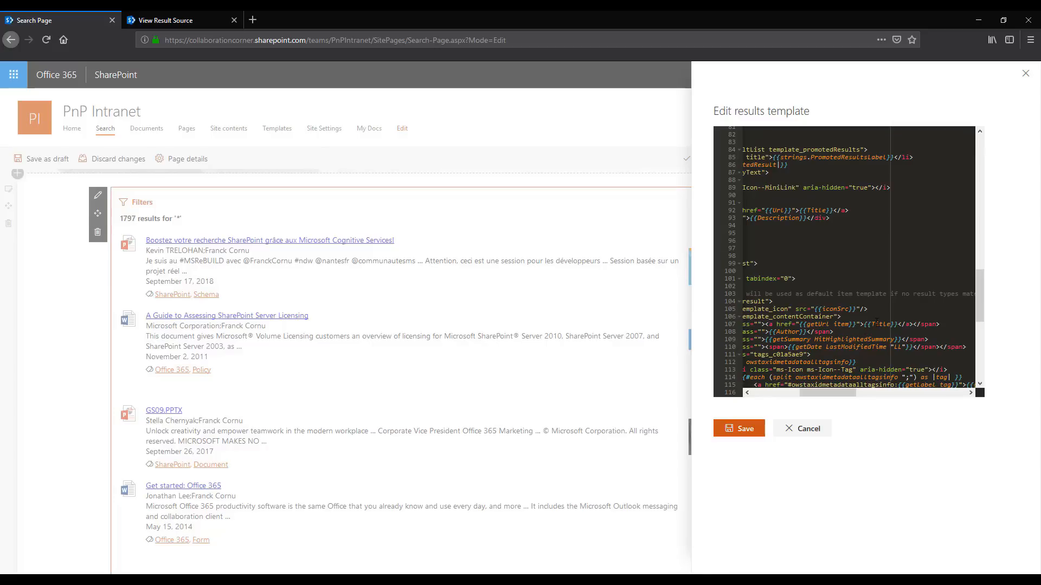
text(uppercase)
click(739, 428)
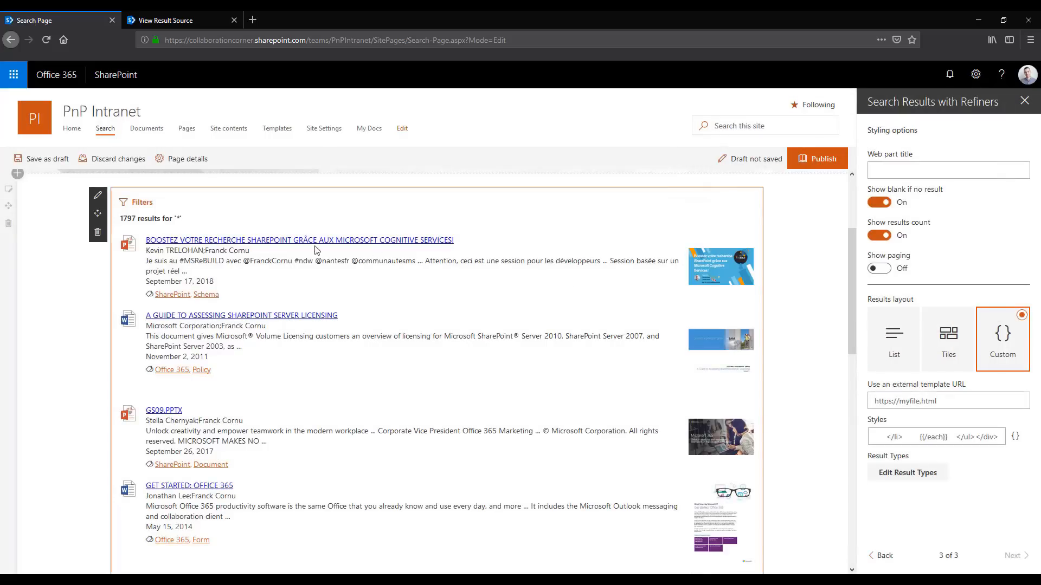
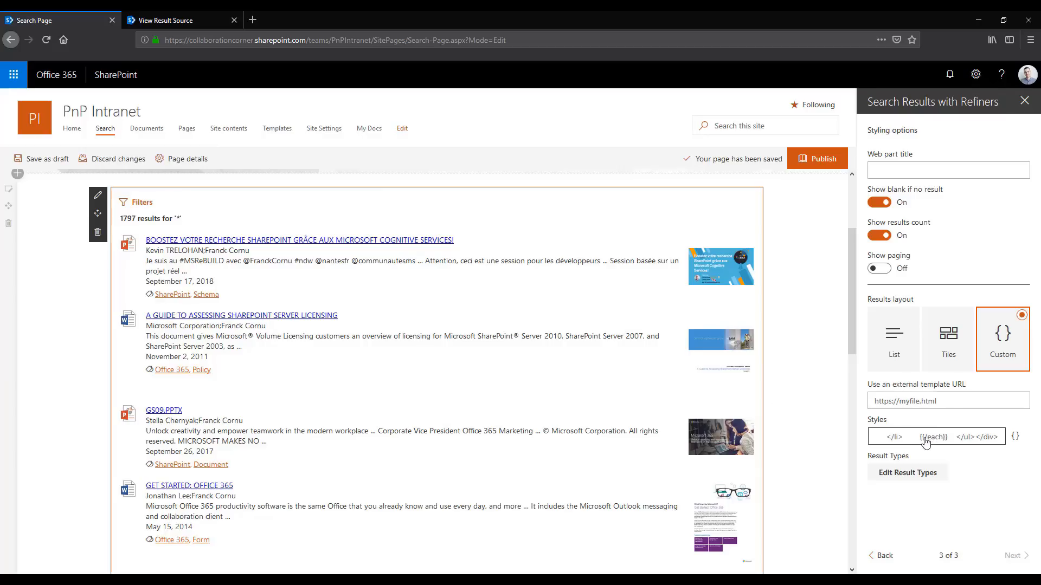
Review the item markup at the end of the custom layout's results template and close it without saving
click(925, 443)
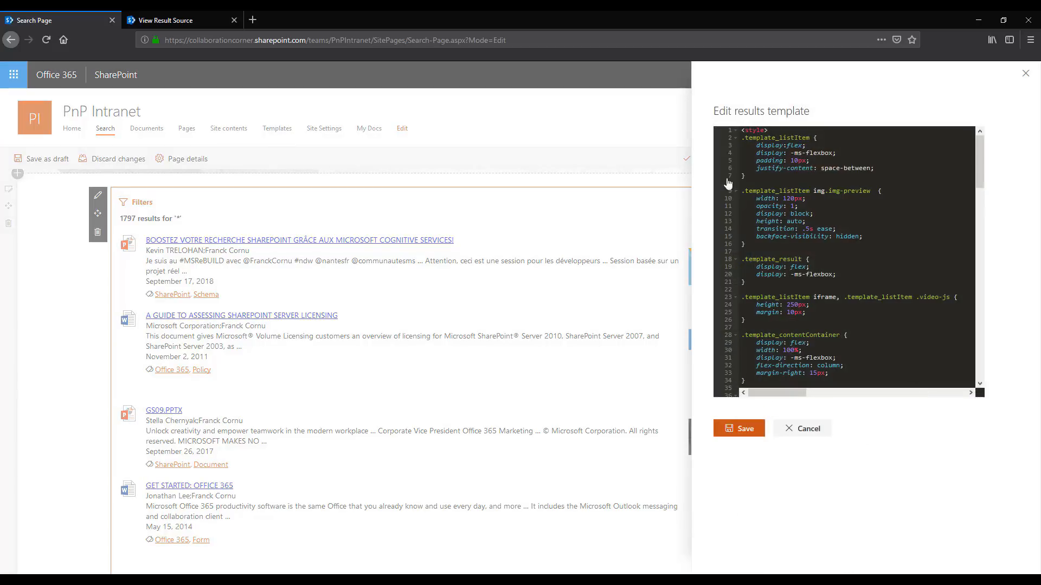
drag(980, 149, 980, 342)
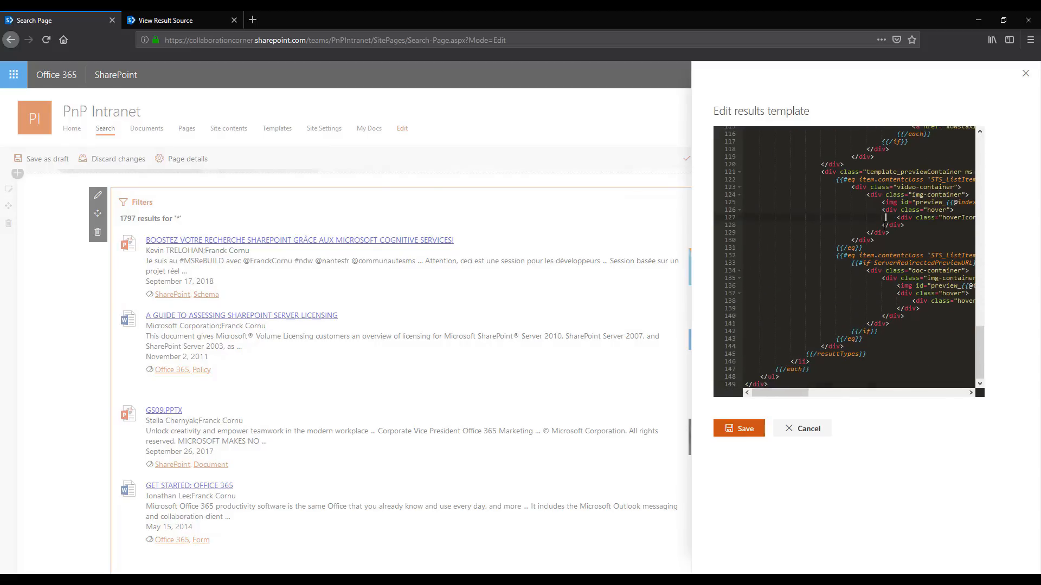
scroll(885, 217, up, 3)
click(809, 431)
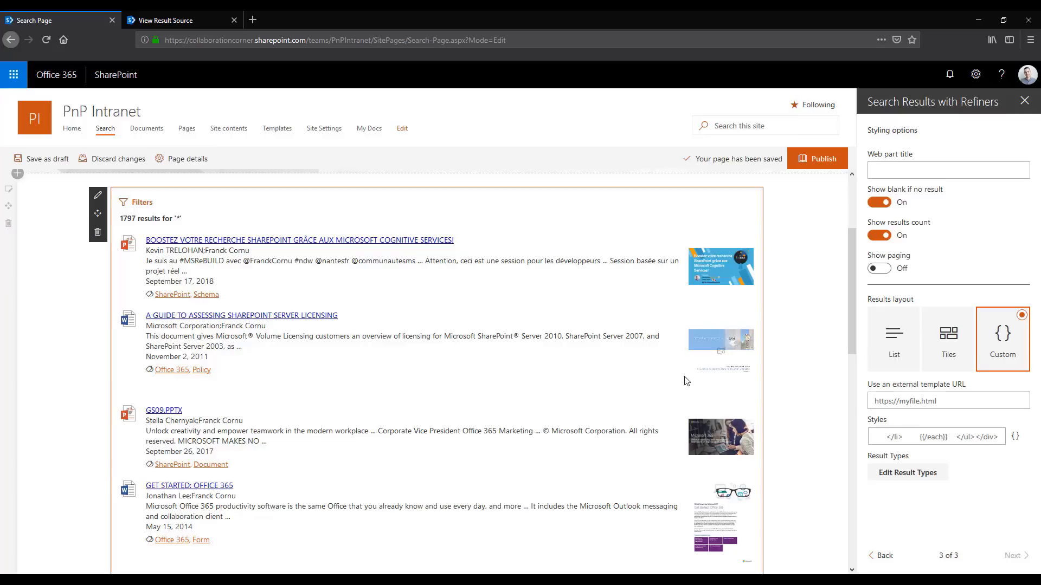
Open the site's Documents library in a new tab and copy its address up to the Shared Documents folder
click(972, 399)
click(158, 131)
right_click(159, 131)
click(196, 139)
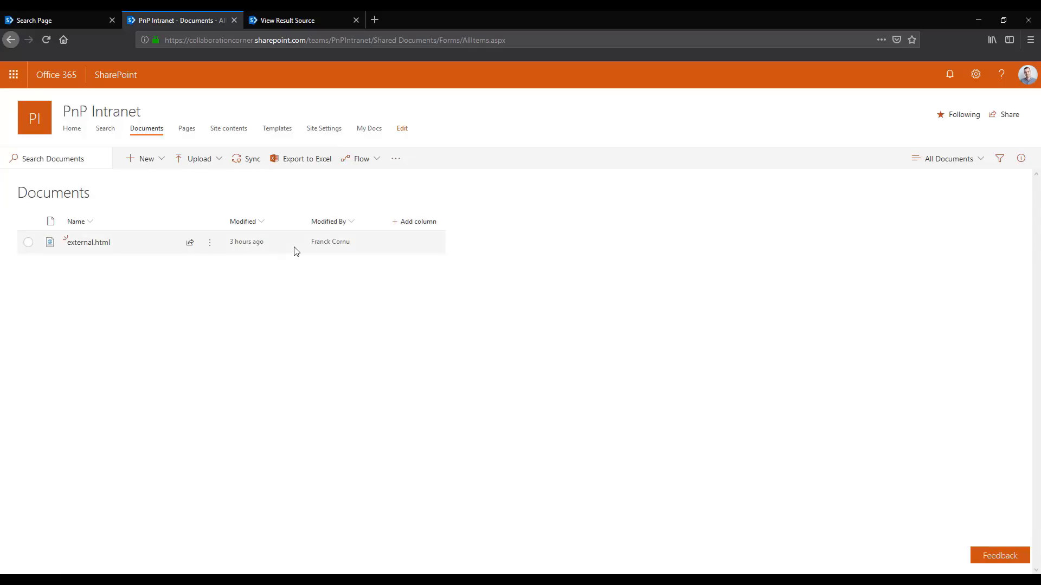
click(28, 243)
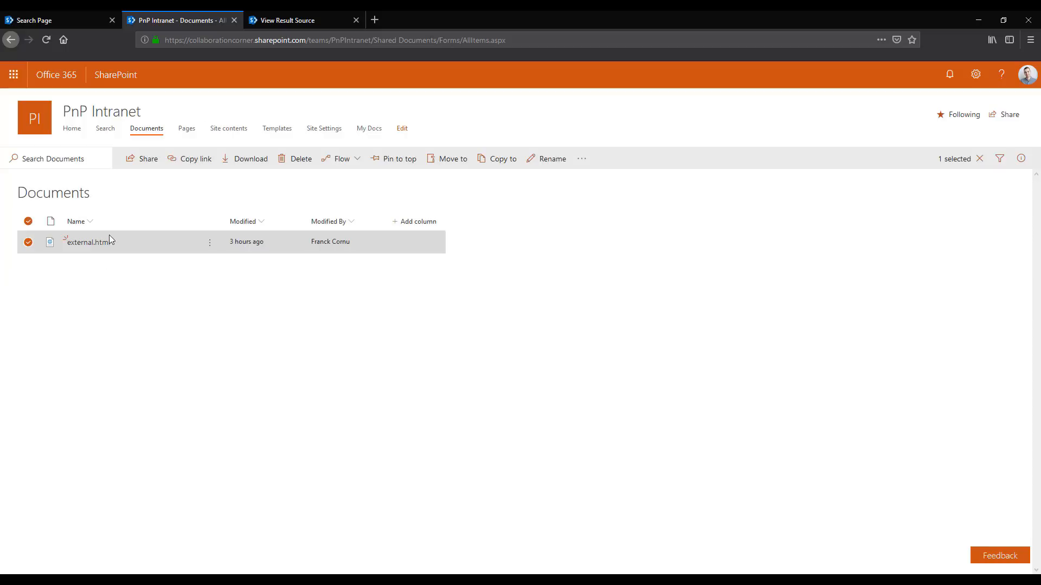
drag(440, 40, 124, 44)
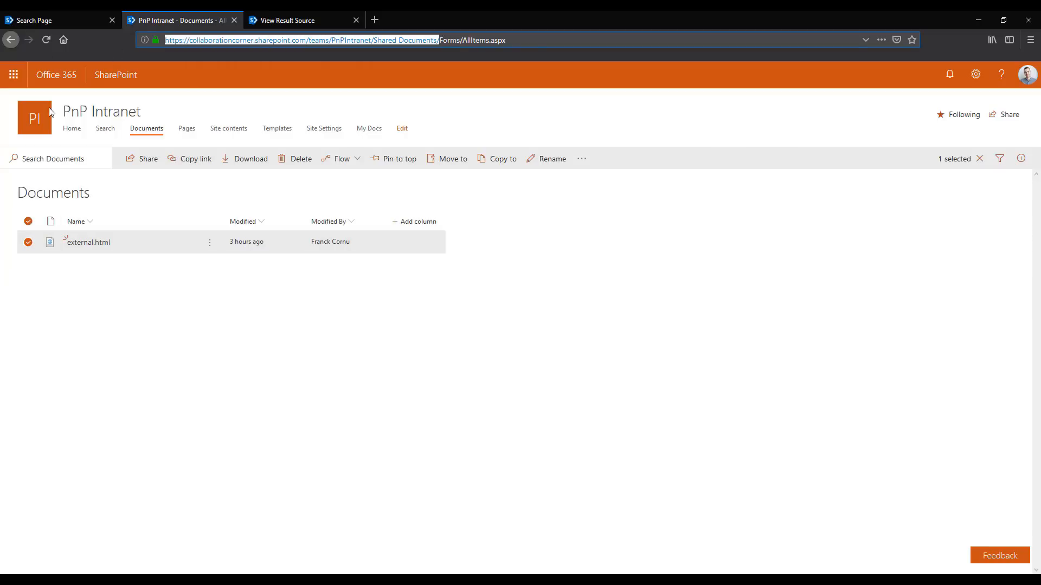
Set the search web part's external template URL to the external.html file in the Shared Documents library
click(49, 21)
click(927, 405)
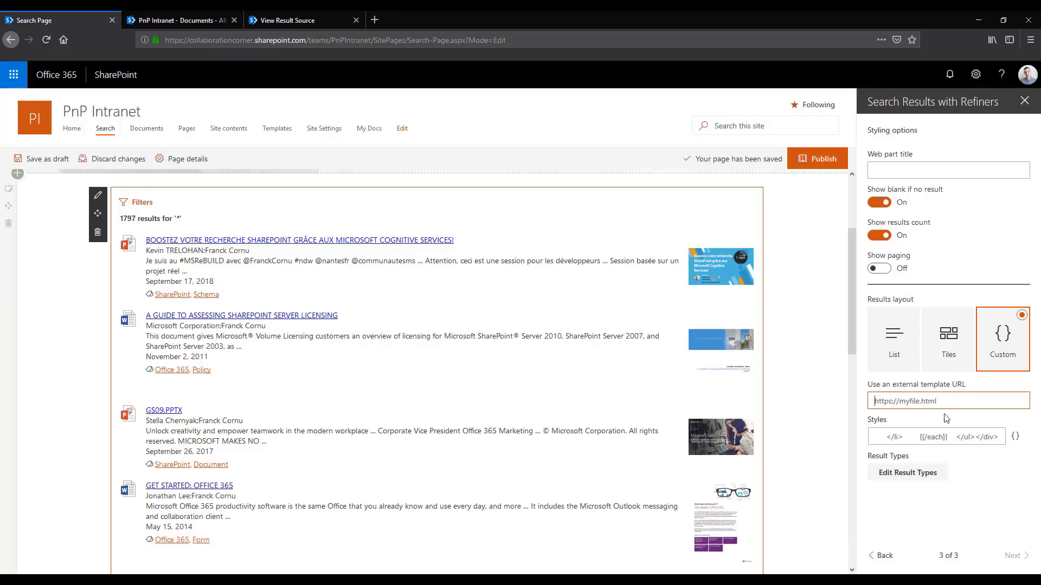
key(ctrl+v)
text(extern)
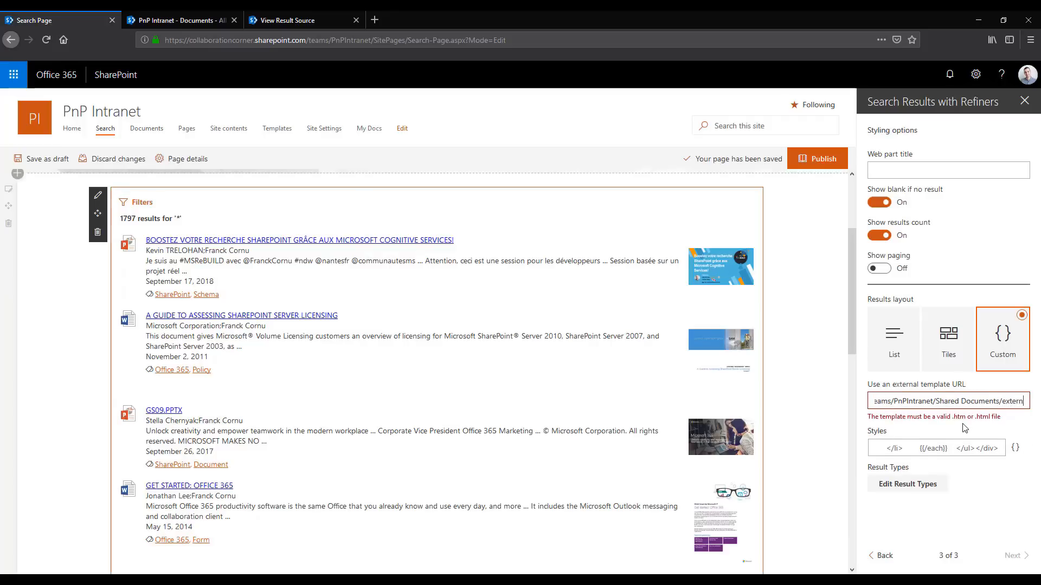
text(al.html)
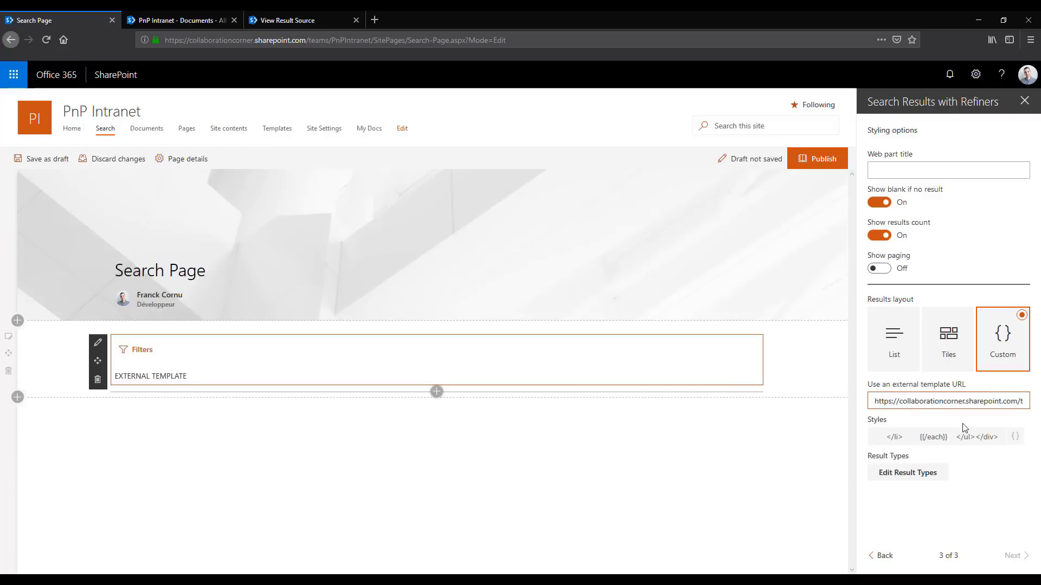
Check the content rendered by the external template against its URL and the Styles setting
drag(190, 377, 114, 378)
click(275, 342)
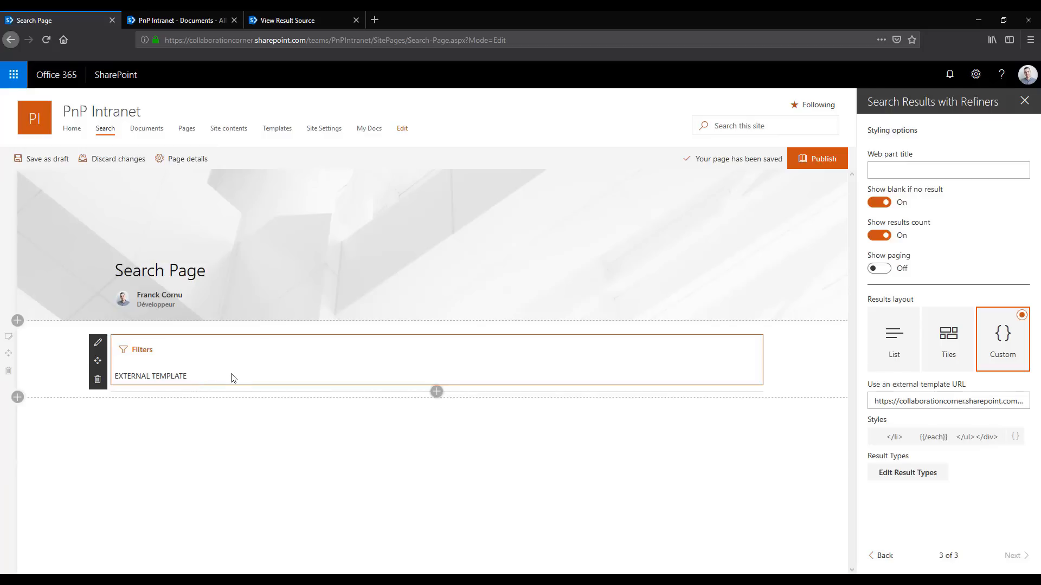
click(1000, 403)
key(ctrl+a)
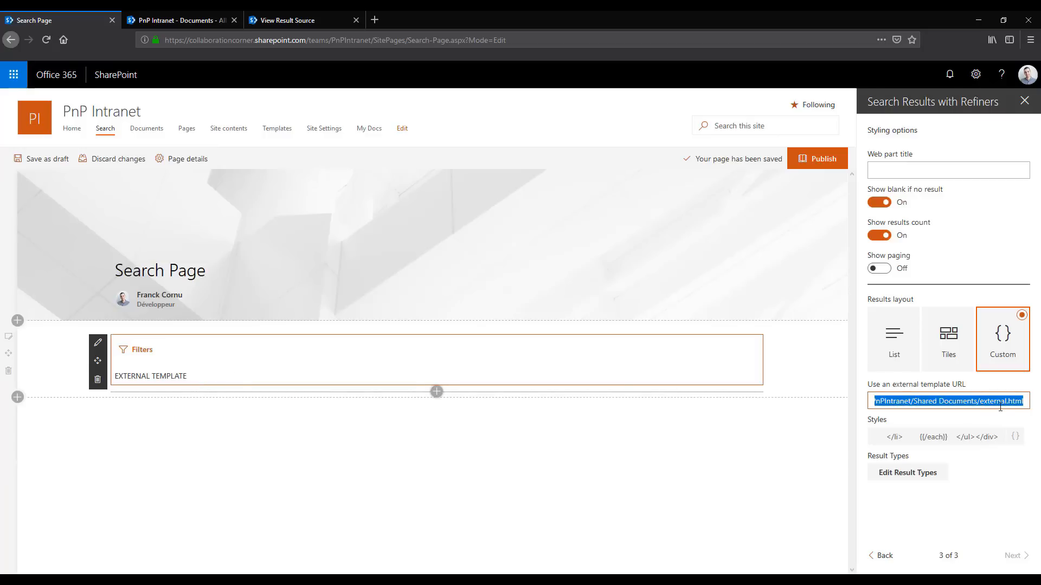
click(1000, 407)
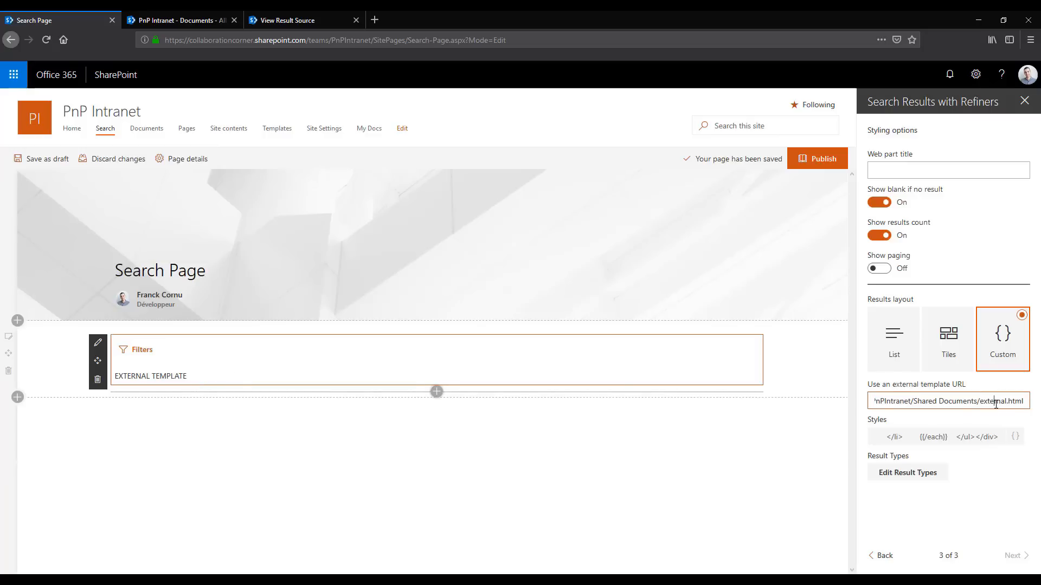
click(956, 440)
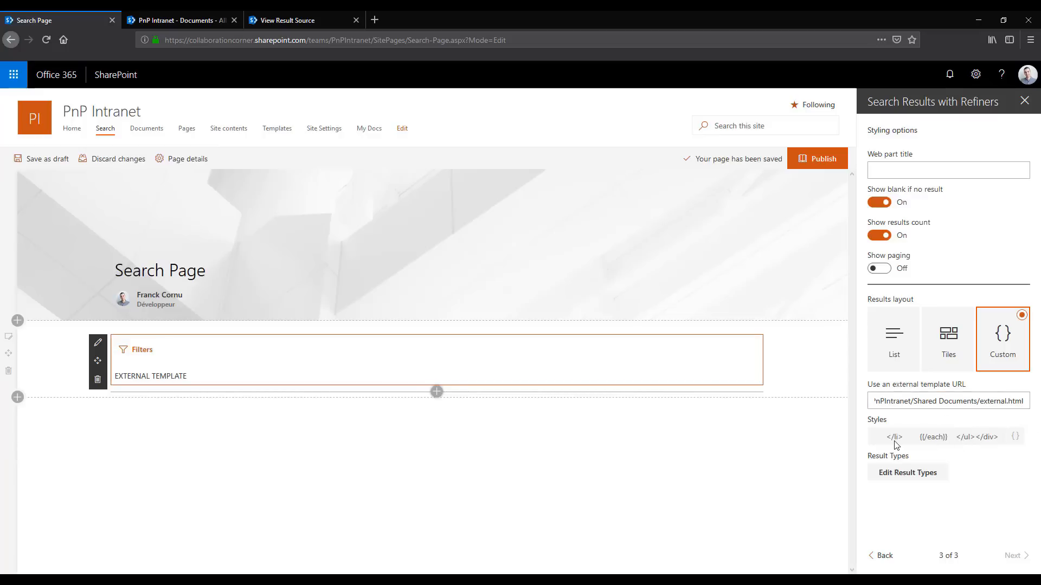
Remove the external template URL from the custom layout and look over the search results
double_click(958, 400)
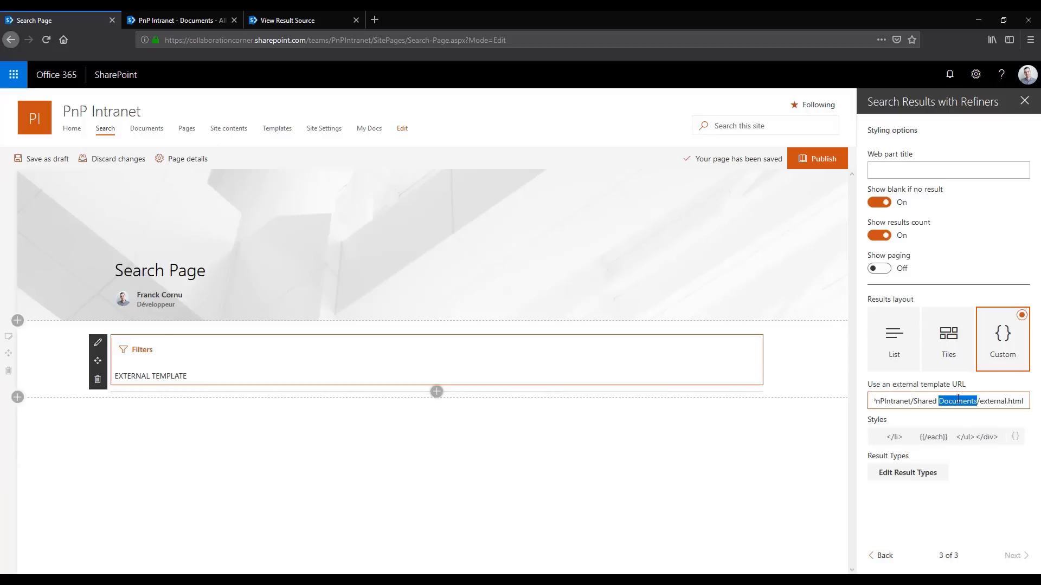
key(ctrl+a)
key(BackSpace)
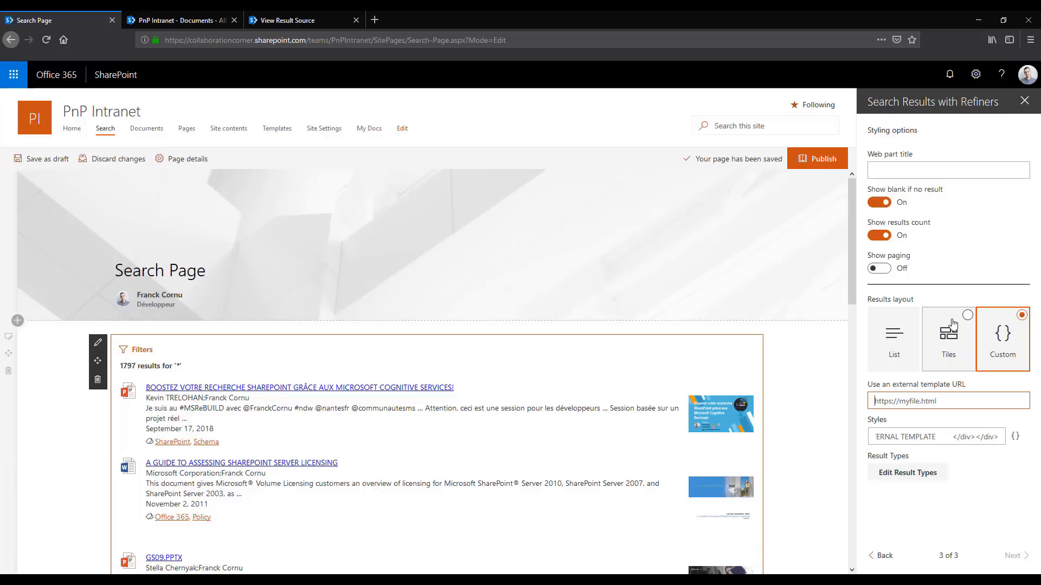
scroll(460, 338, down, 3)
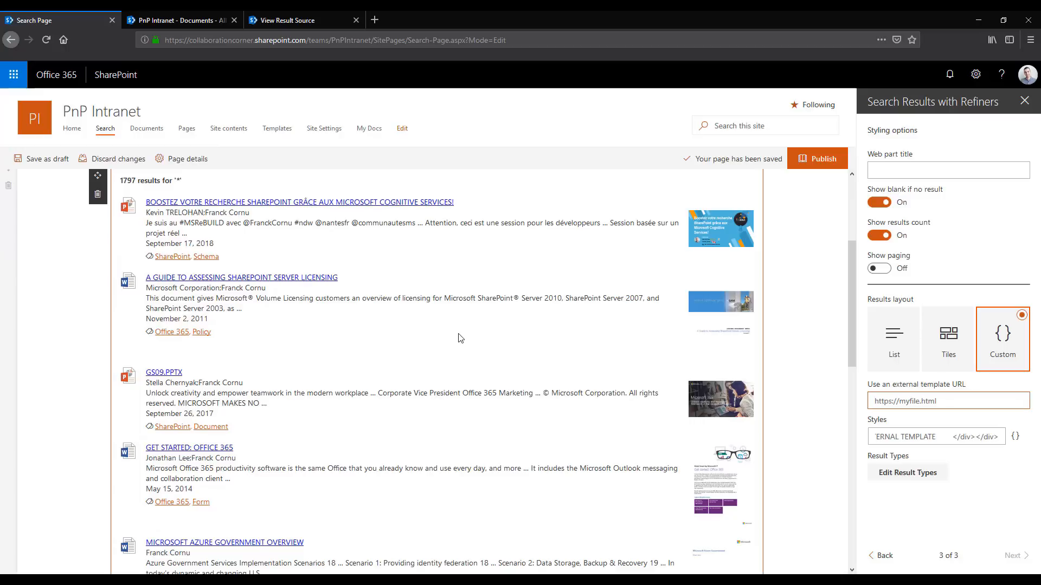
scroll(460, 338, up, 1)
scroll(460, 339, down, 1)
scroll(319, 345, up, 1)
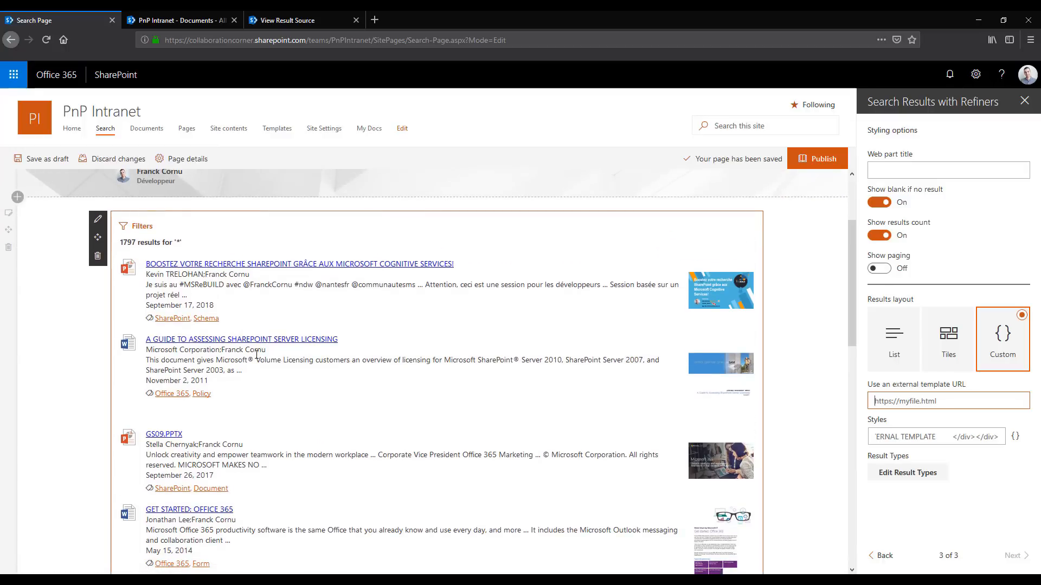
Close the custom layout's results template without saving and switch the results layout to List
click(932, 437)
click(805, 434)
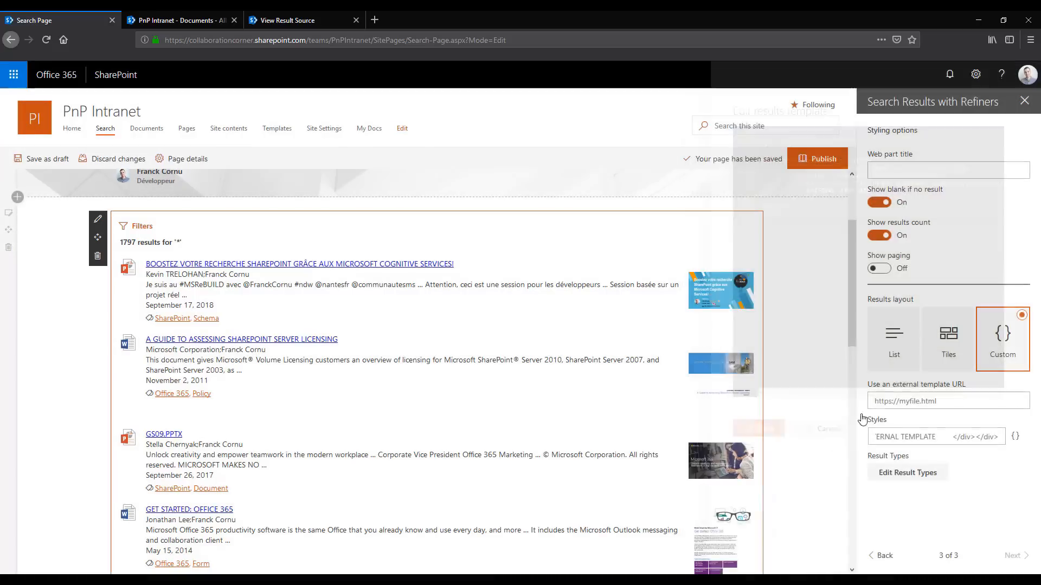
click(909, 354)
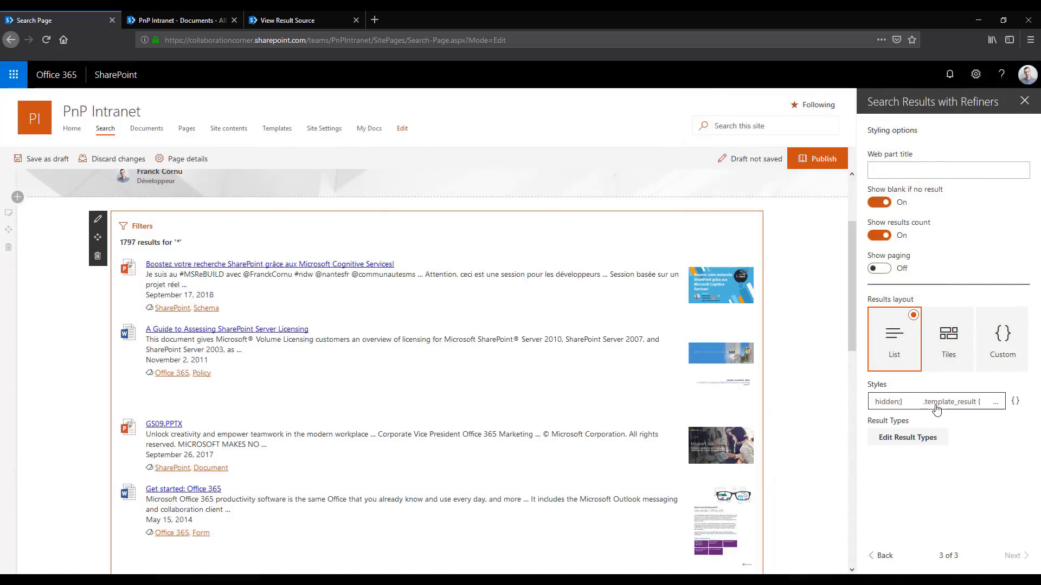
Review the resultTypes block in the List layout's results template and close the template without saving
click(936, 407)
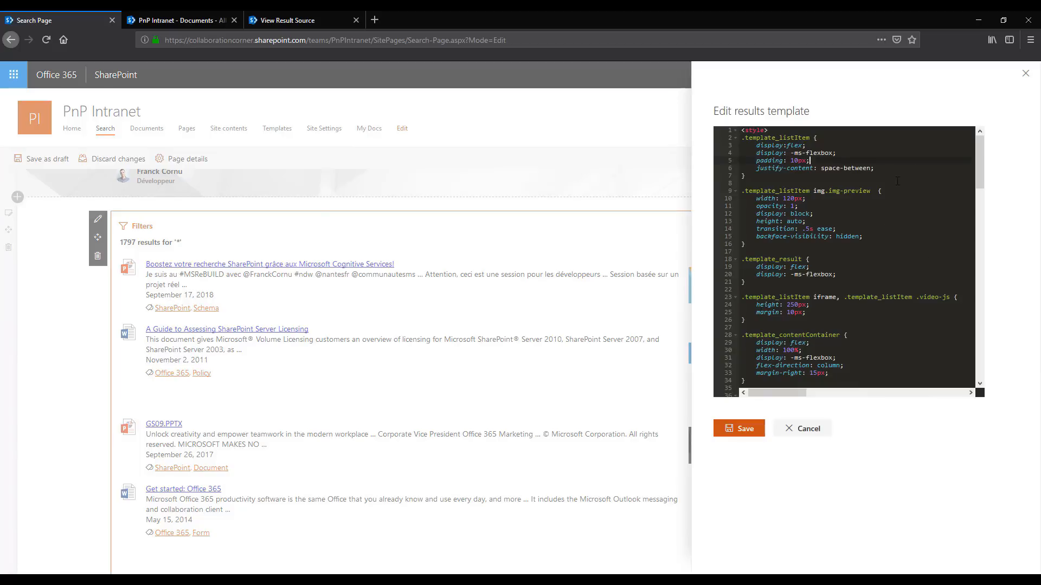
drag(897, 181, 911, 236)
scroll(910, 236, down, 2)
drag(981, 179, 990, 312)
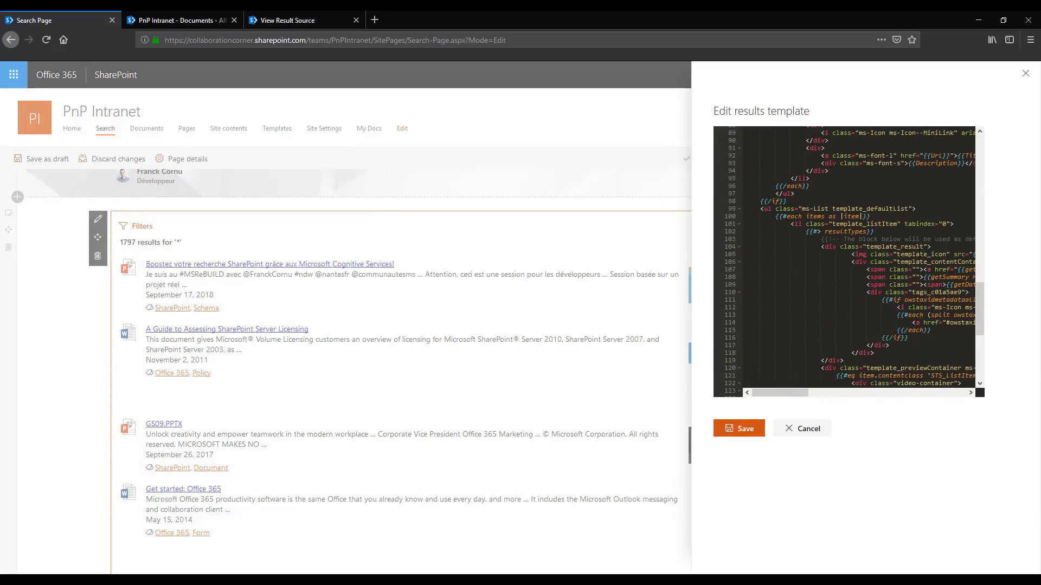
scroll(879, 275, down, 3)
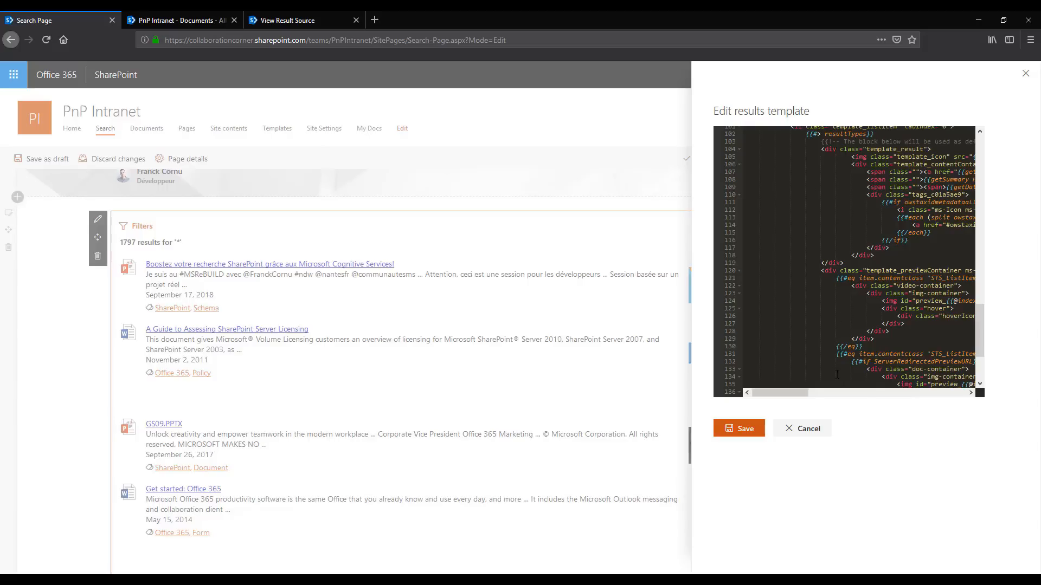
click(810, 430)
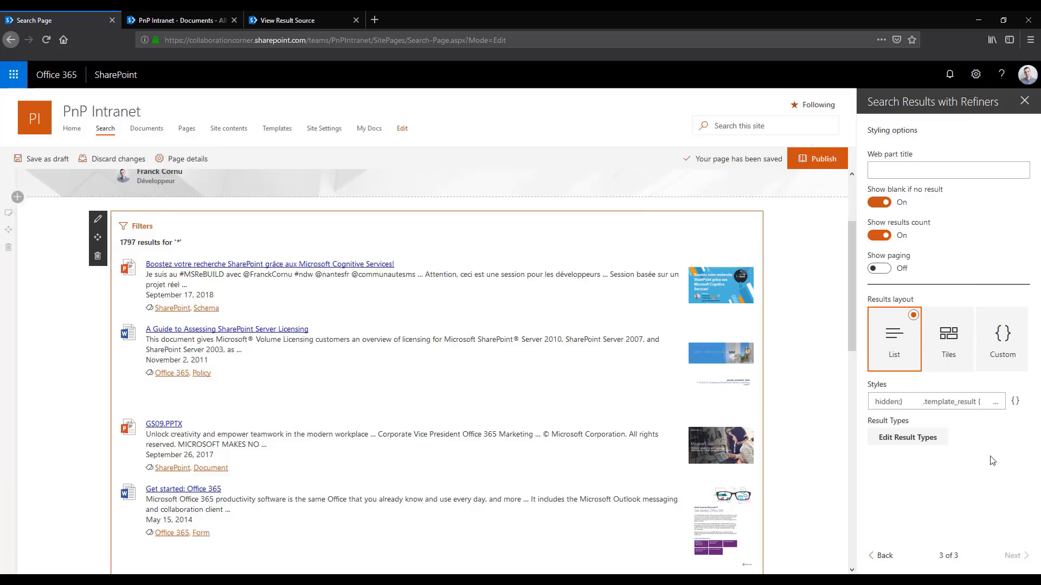
Open the result types editor and enter FileType as the managed property of a new result type
click(903, 440)
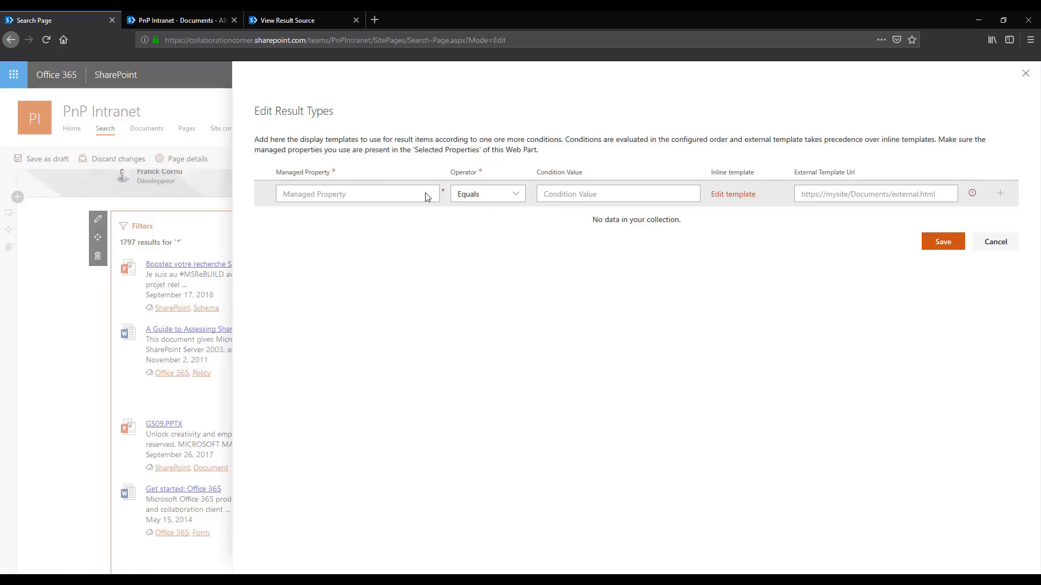
click(336, 194)
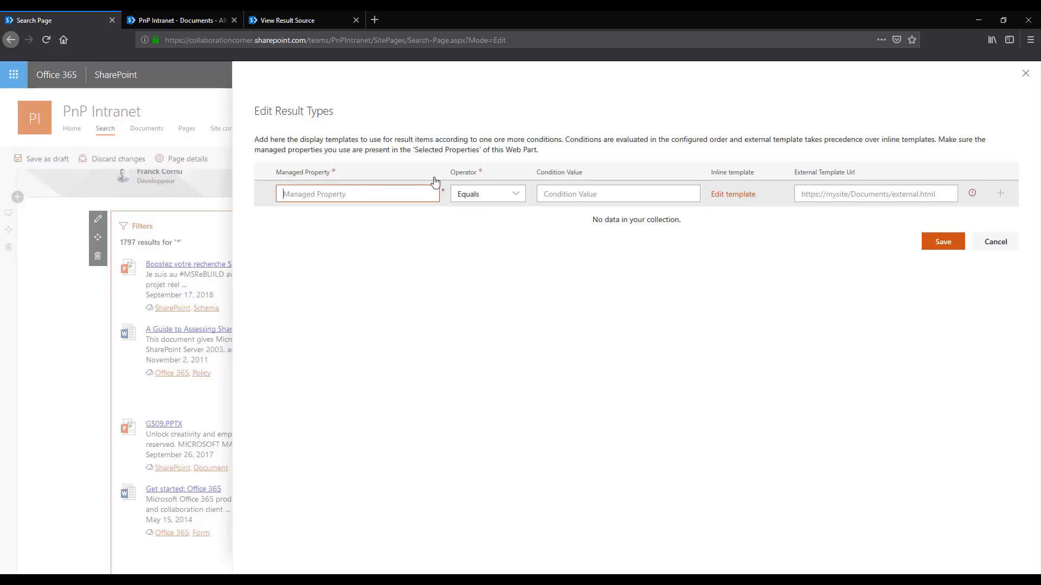
text(FileType)
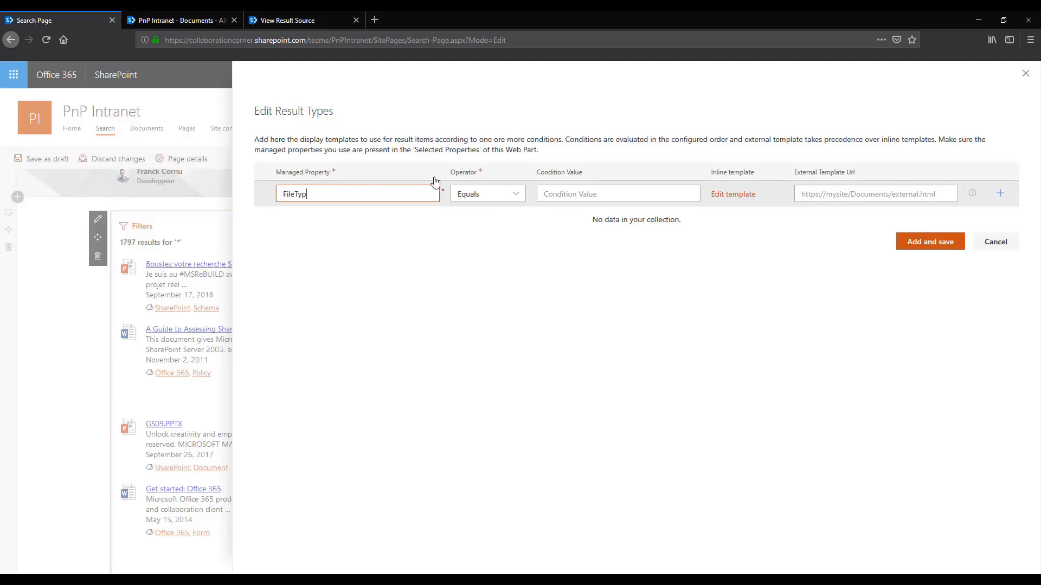
click(514, 201)
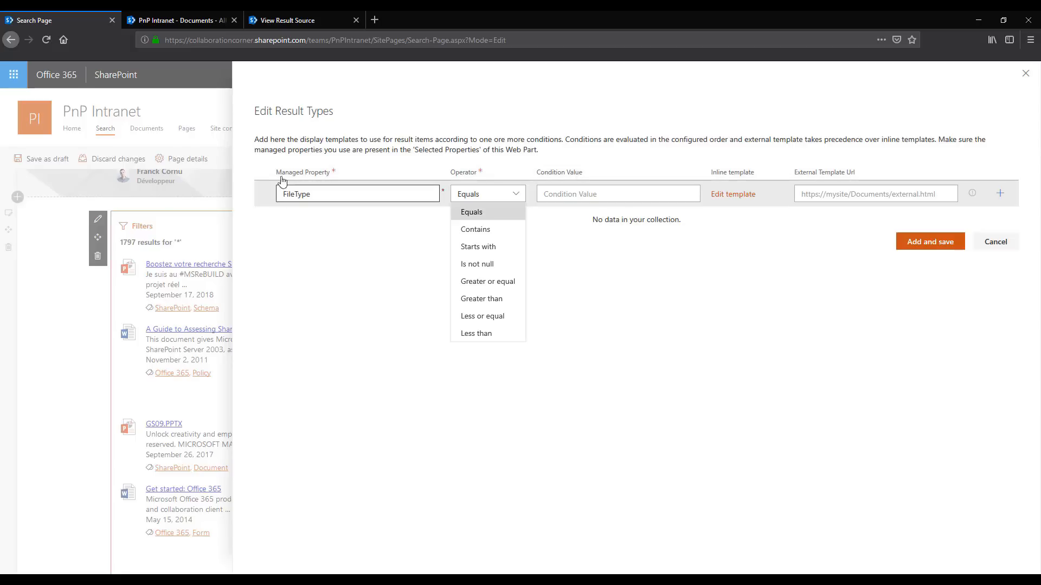
key(Escape)
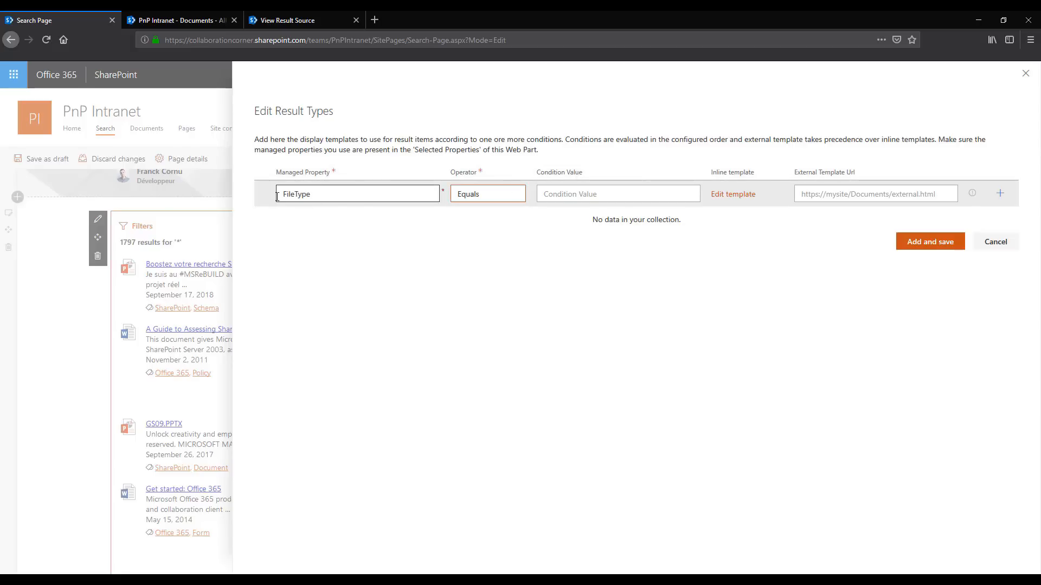
drag(323, 197, 284, 194)
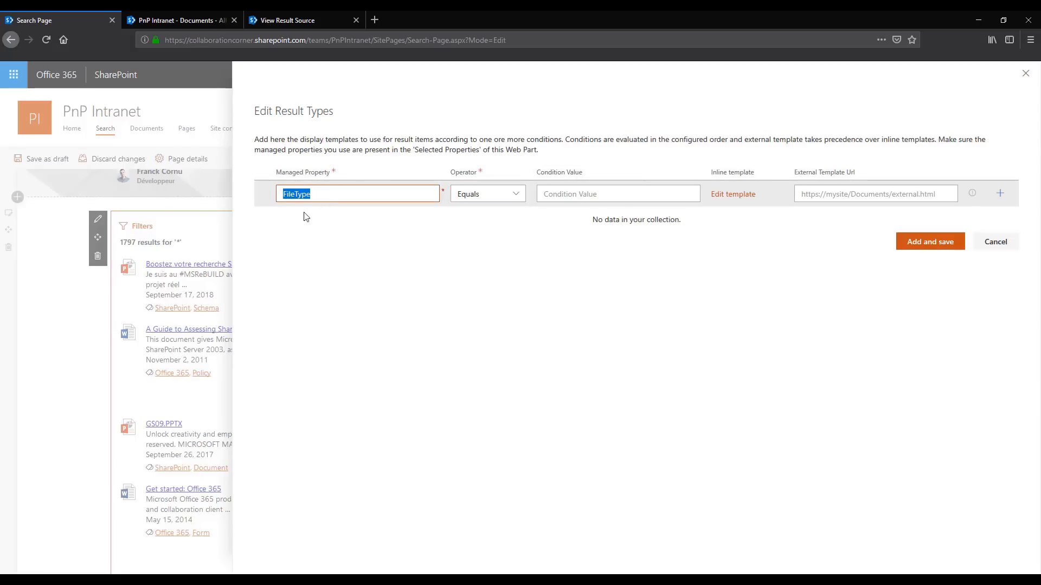
Set the FileType condition's operator to Contains and its condition value to doc
click(487, 199)
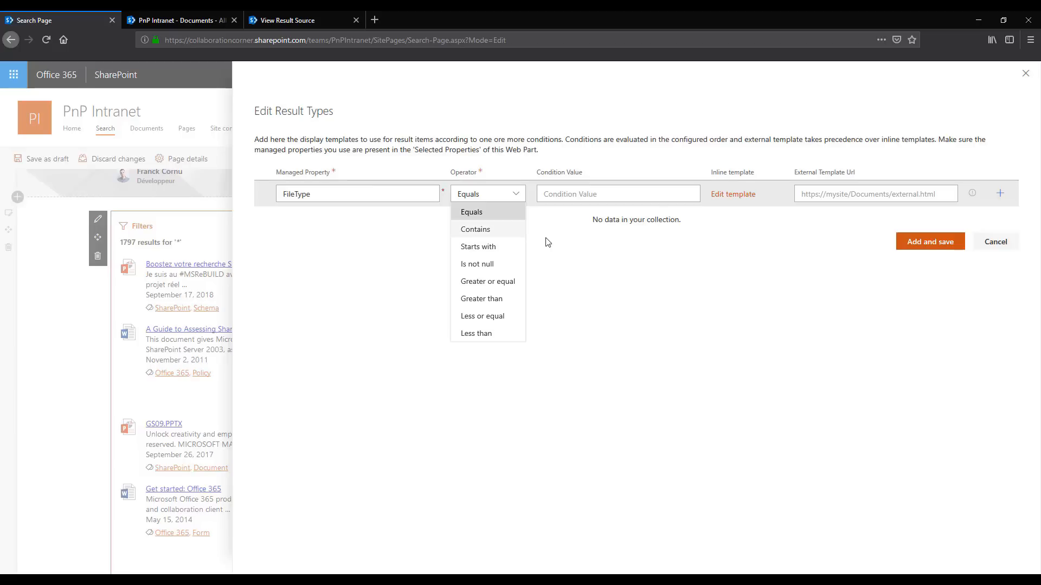
click(483, 231)
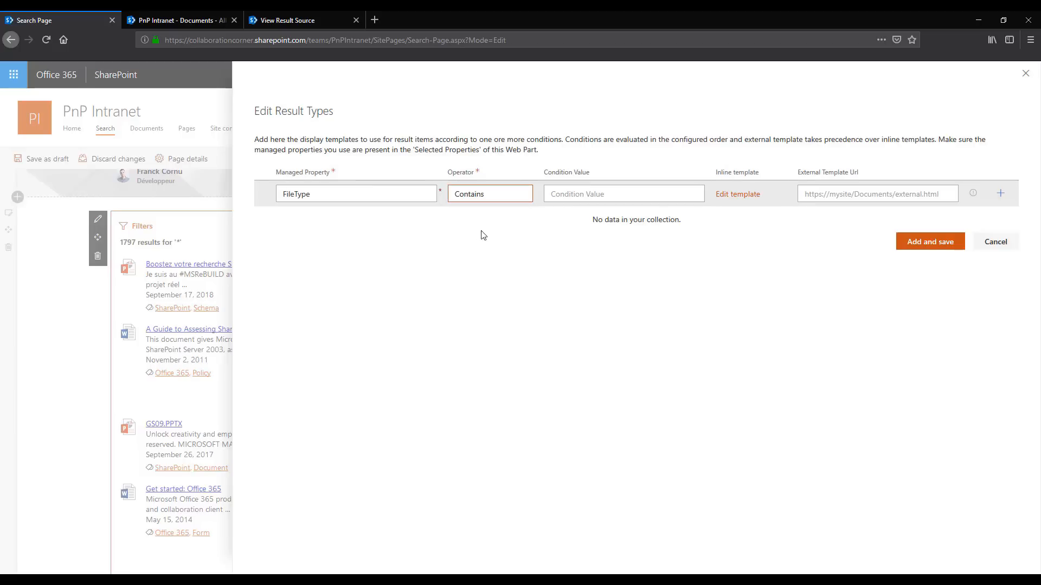
click(565, 194)
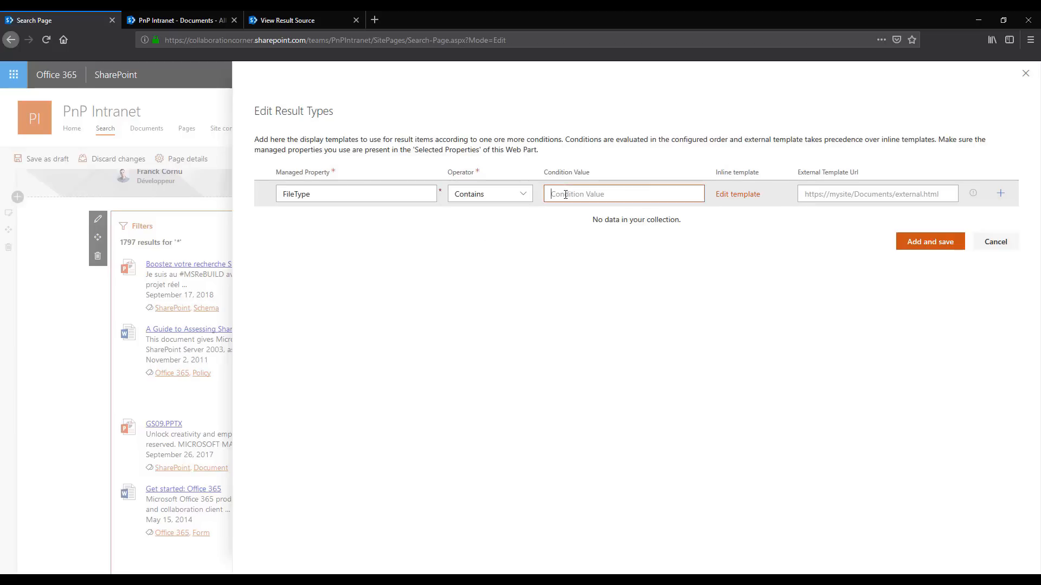
text(doc)
click(693, 312)
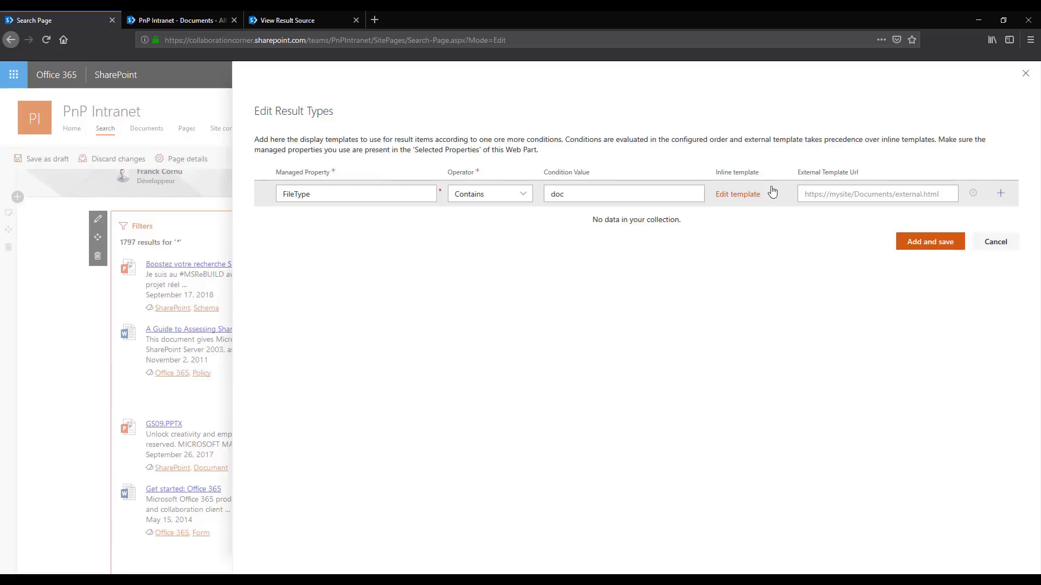
Add a WORD DOCUMENT line above the title span in the doc result type's inline template and save the template
click(738, 195)
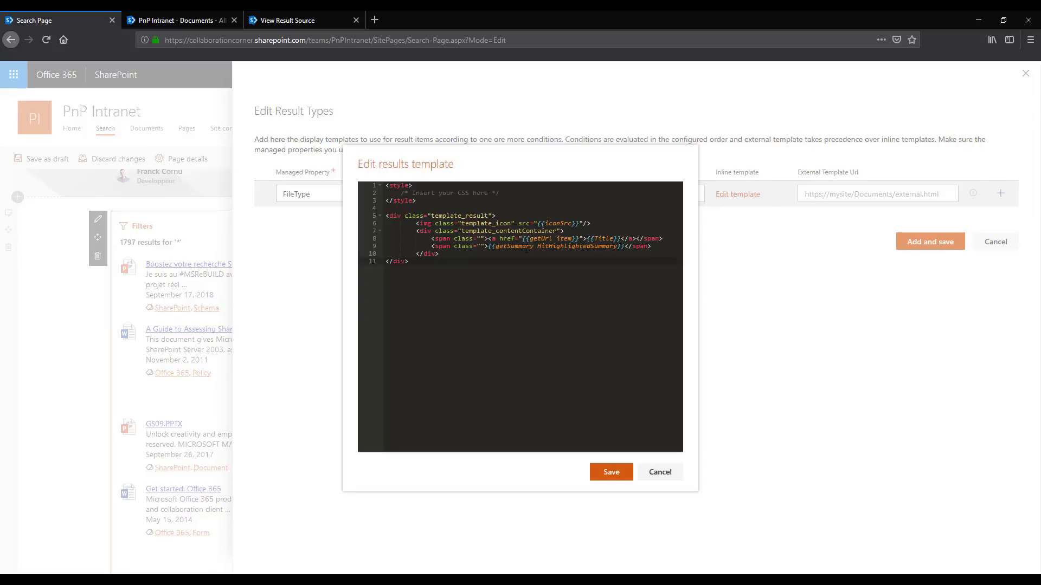
drag(453, 255, 385, 223)
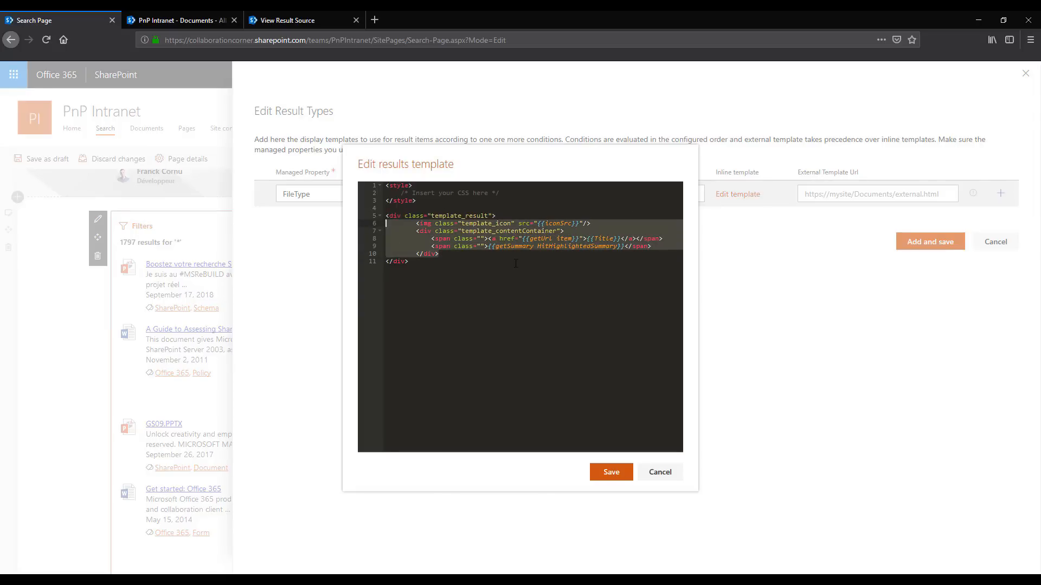
click(543, 275)
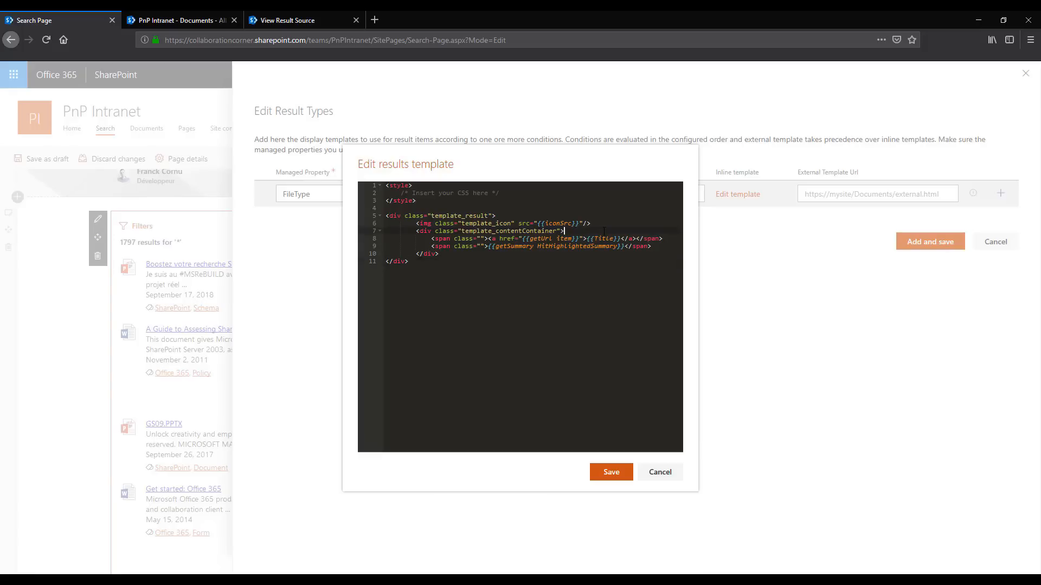
key(Return)
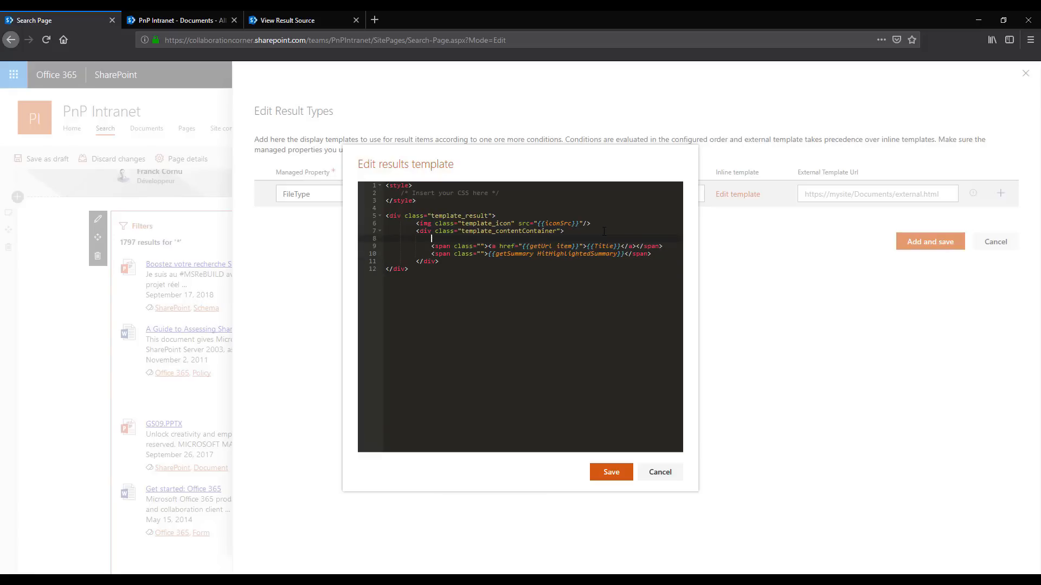
text(WORD OD)
key(BackSpace)
text(DOCUMENTT)
click(623, 473)
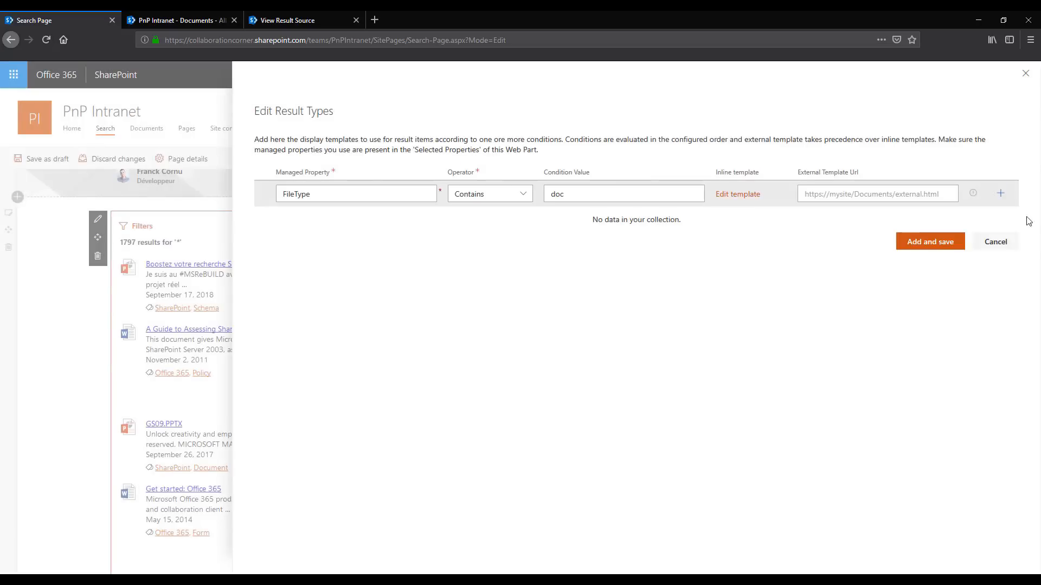
Add a second result type with managed property FileType, operator Contains and condition value ppt
click(1000, 194)
click(365, 219)
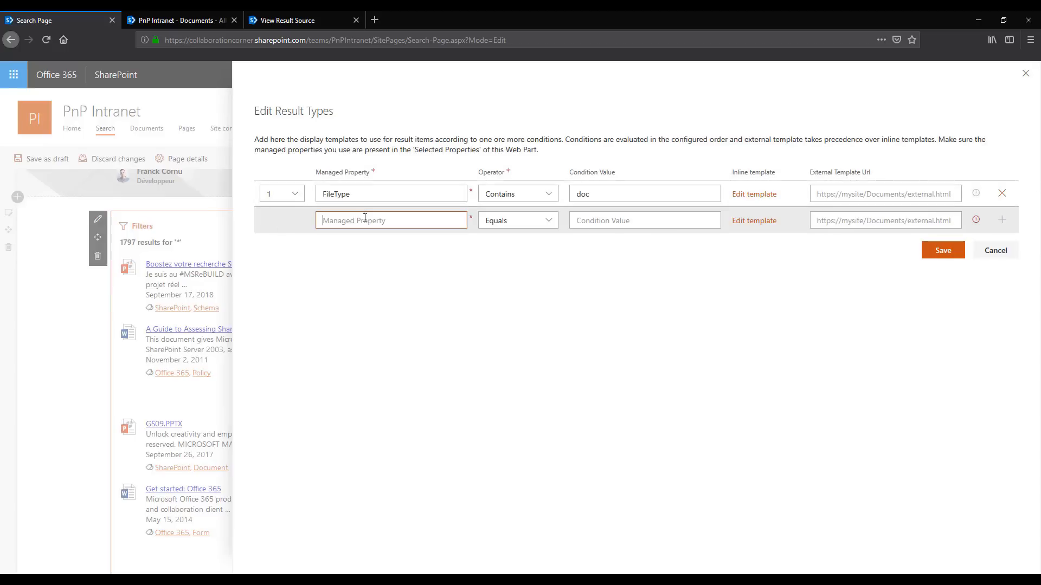
text(FileT)
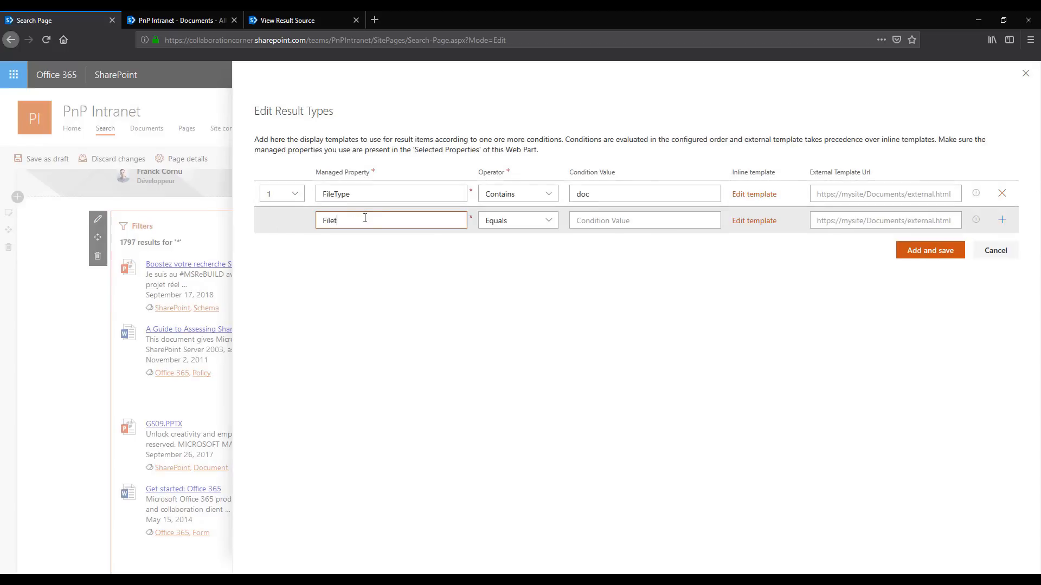
text(ype)
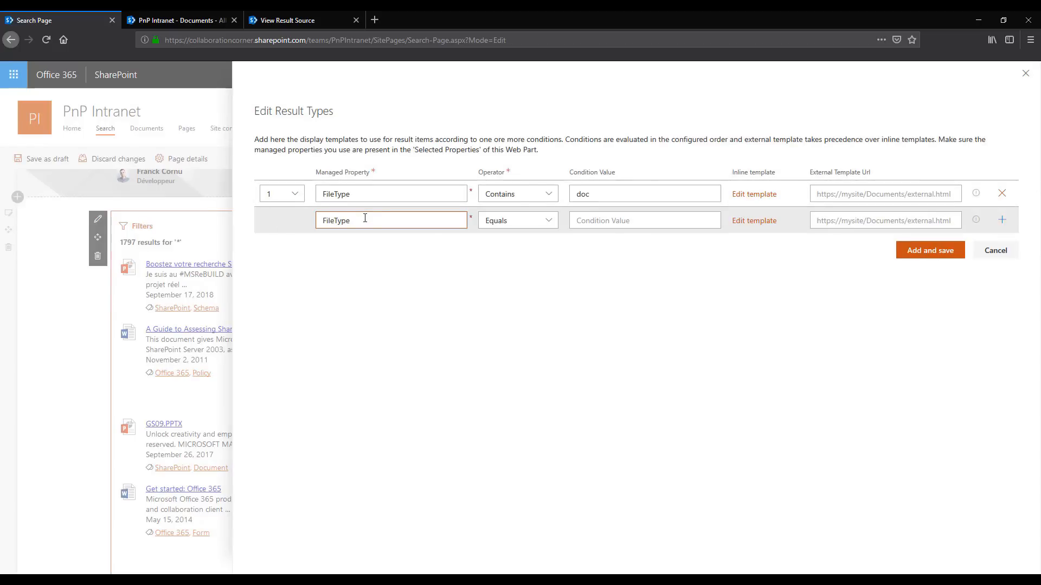
click(543, 220)
click(510, 257)
click(610, 222)
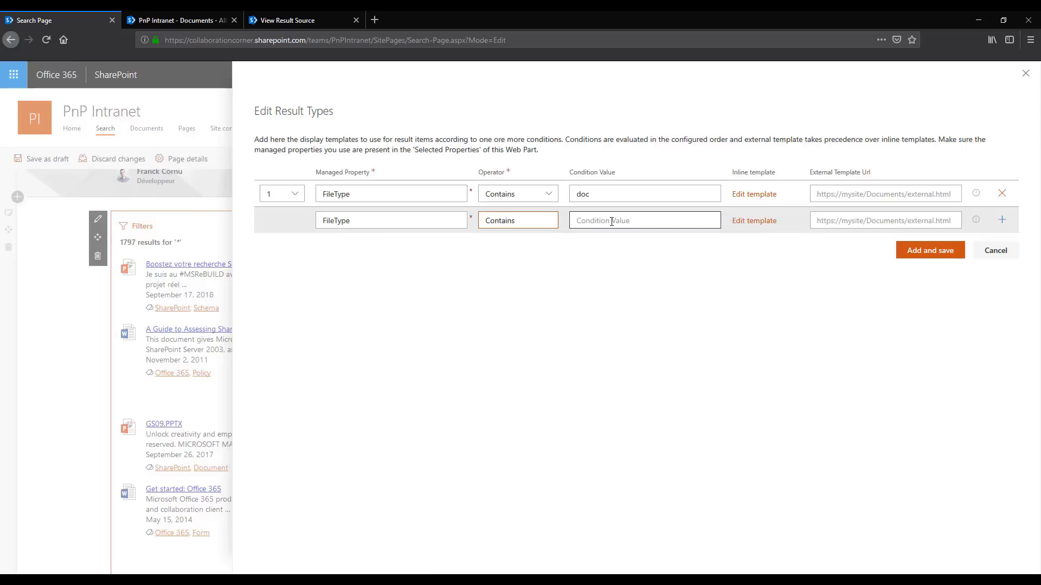
text(ppt)
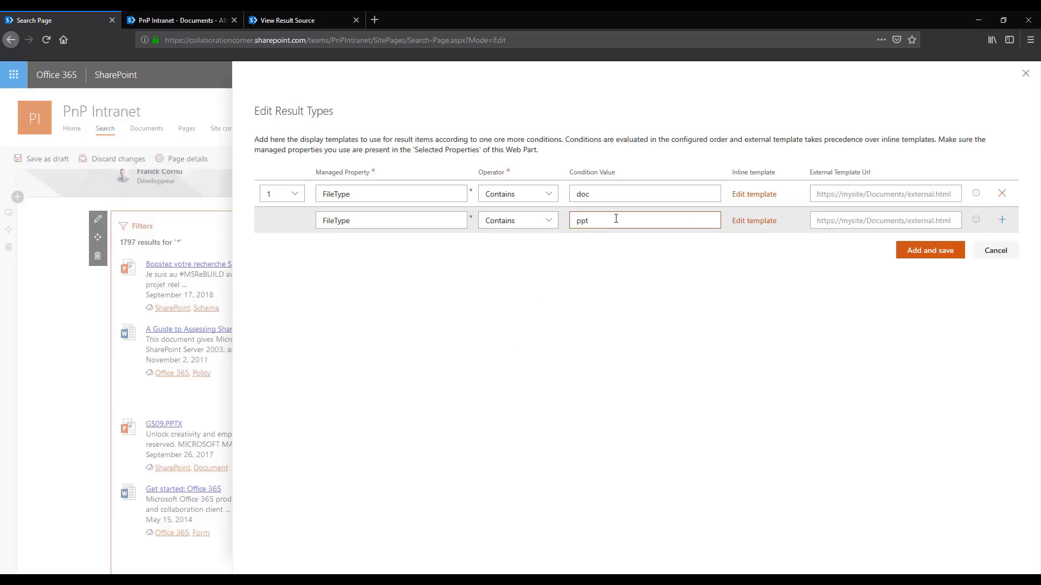
Change the text line in the ppt result type's inline template to POWERPOINT DOCUMENT and save the template and result types
click(754, 221)
double_click(432, 239)
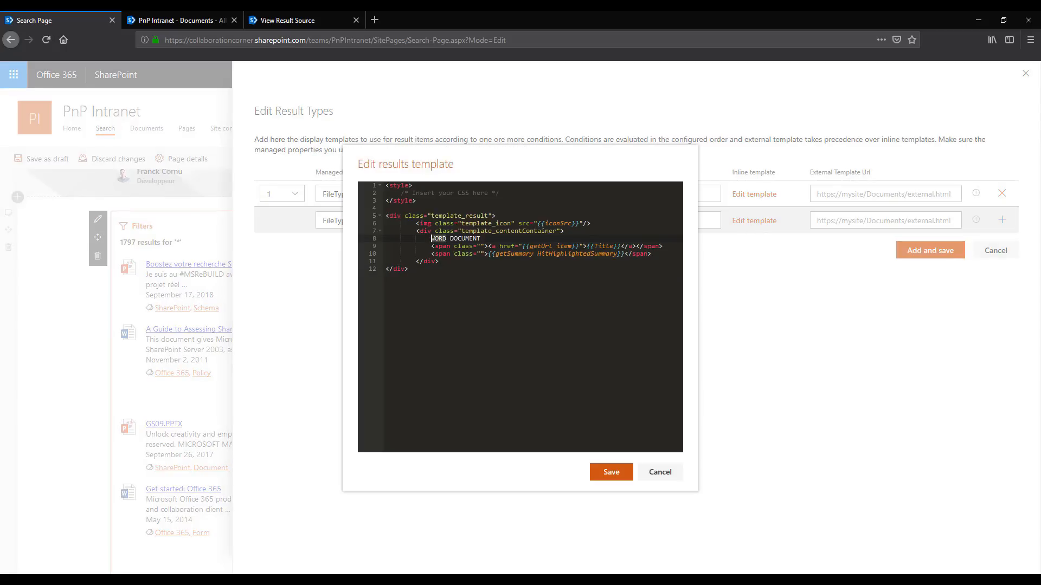
text(POWERPOINT)
click(610, 472)
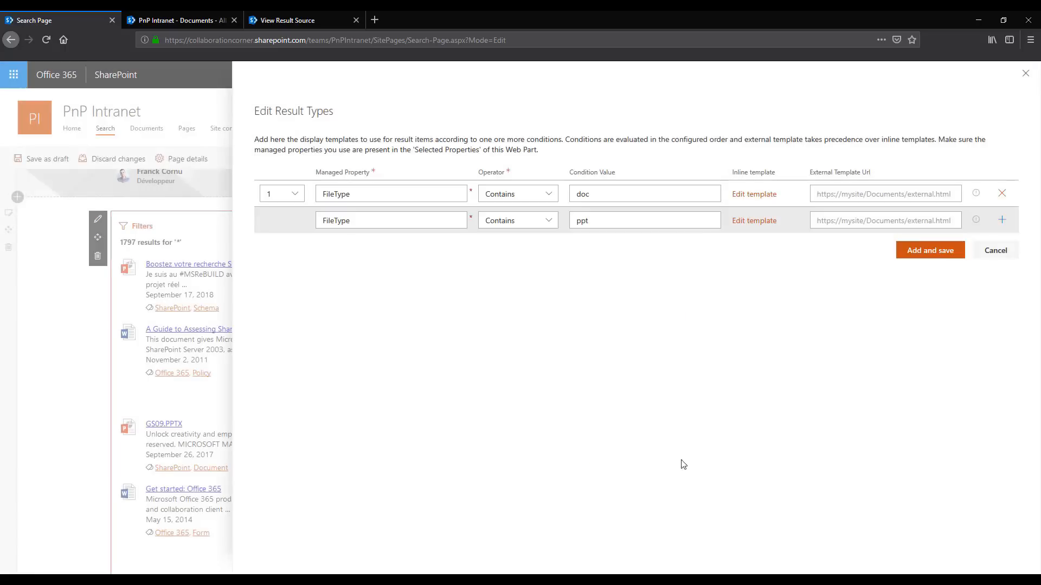
click(942, 250)
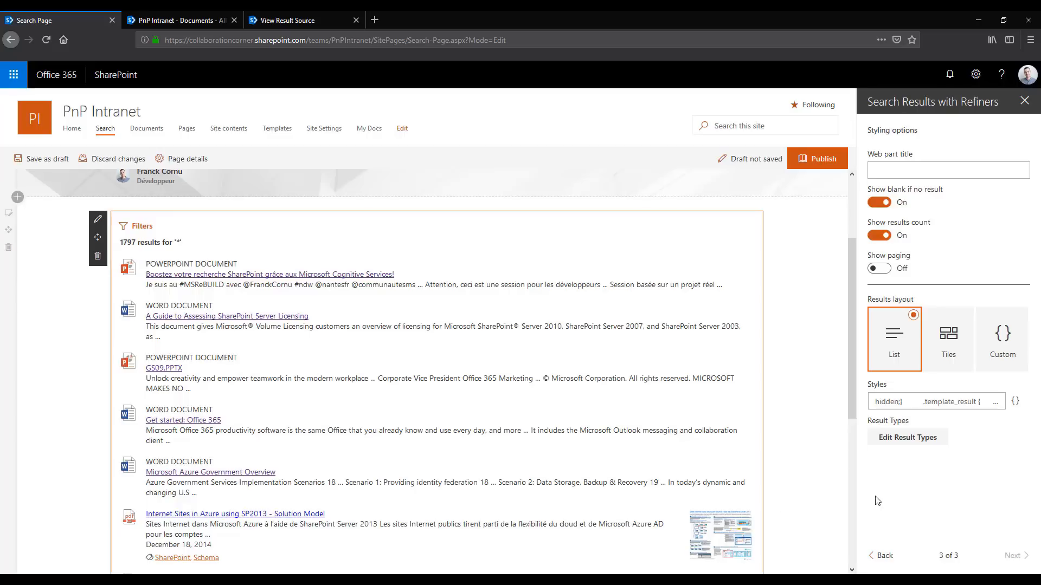
Examine how the PowerPoint, Word and other file results are rendered in the search results list
drag(723, 282, 143, 263)
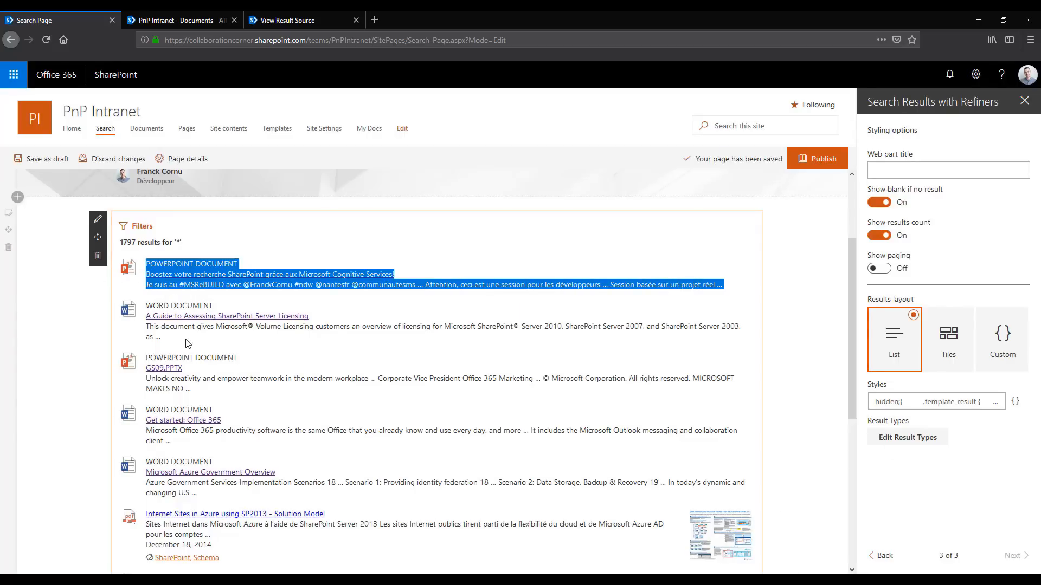
drag(185, 342, 256, 297)
click(257, 304)
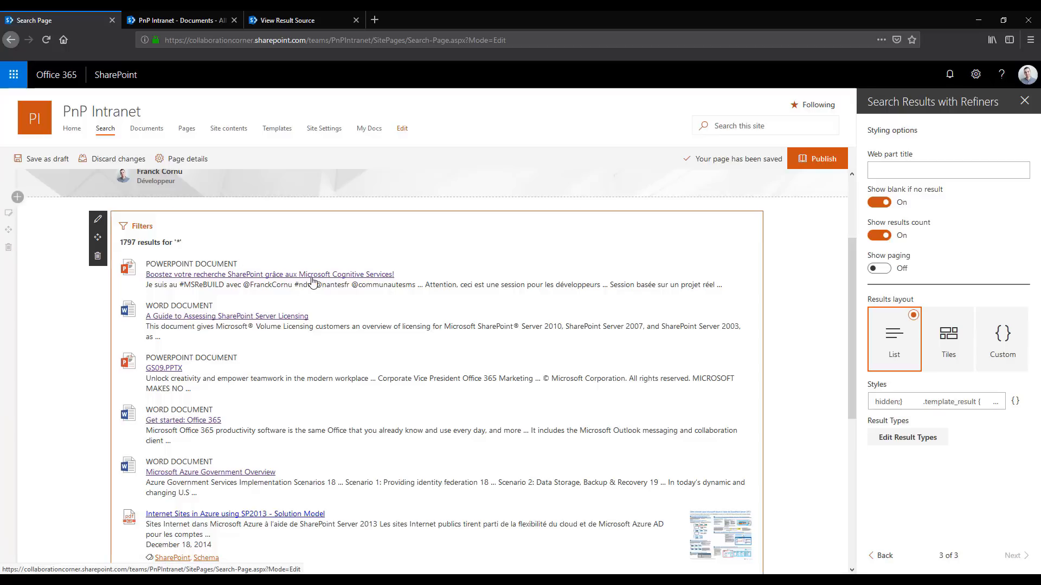
scroll(313, 293, down, 1)
scroll(363, 288, up, 1)
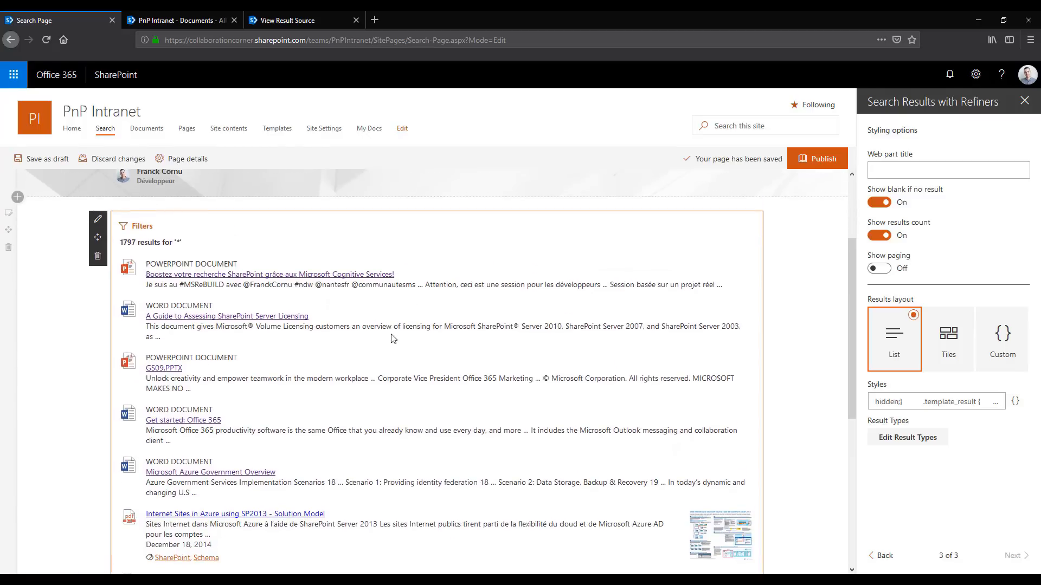
scroll(513, 342, down, 1)
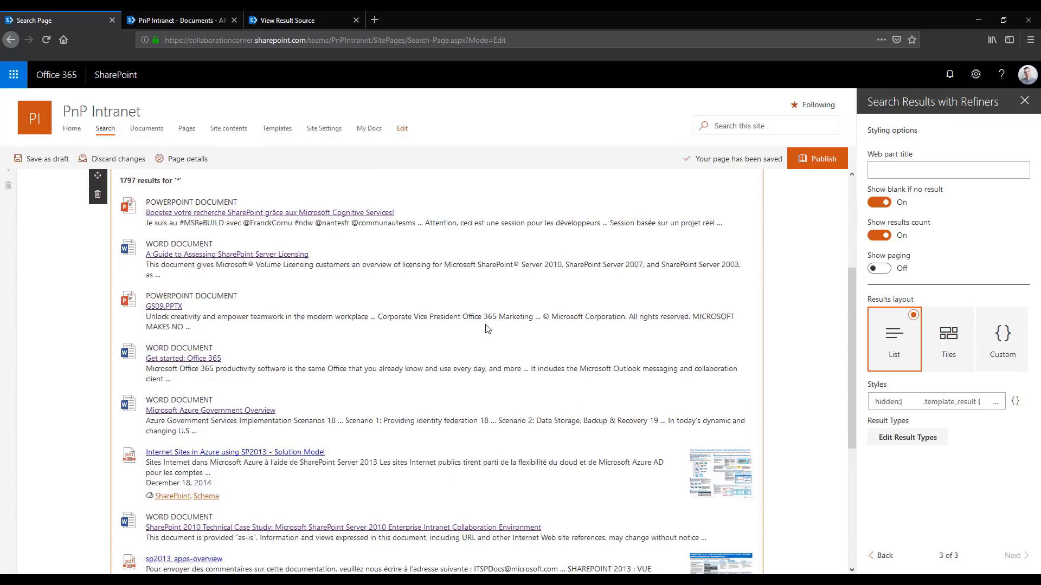
scroll(477, 375, up, 1)
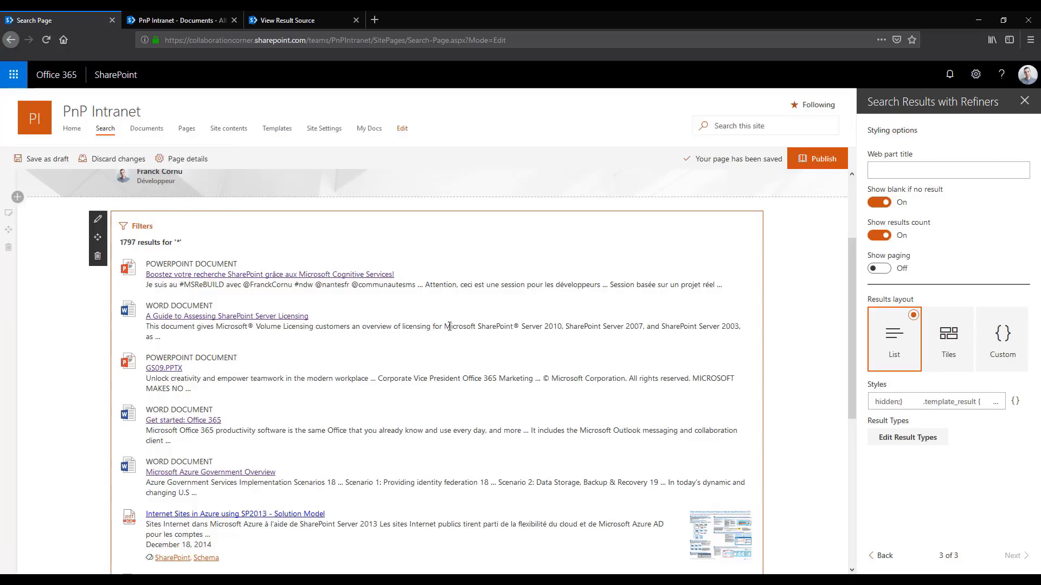
Set the doc result type's external template URL to external.html in PnPIntranet's Shared Documents and save the result types
click(911, 439)
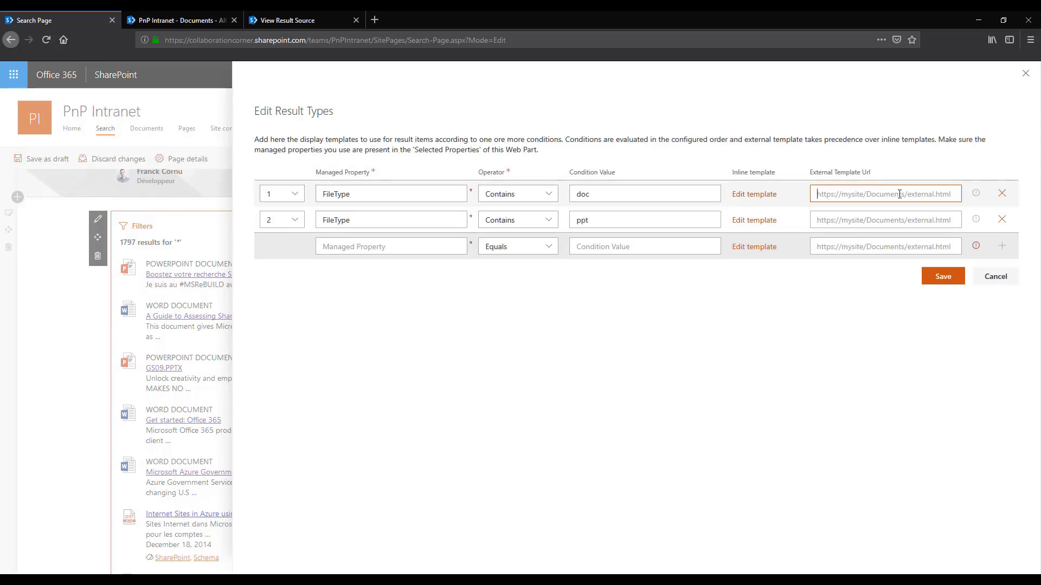
click(864, 194)
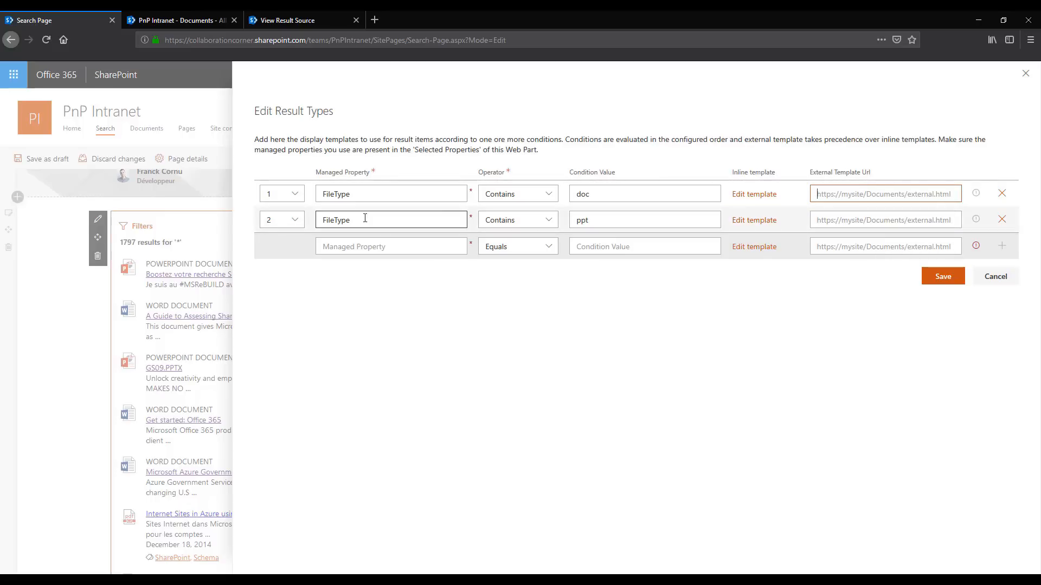
key(ctrl+v)
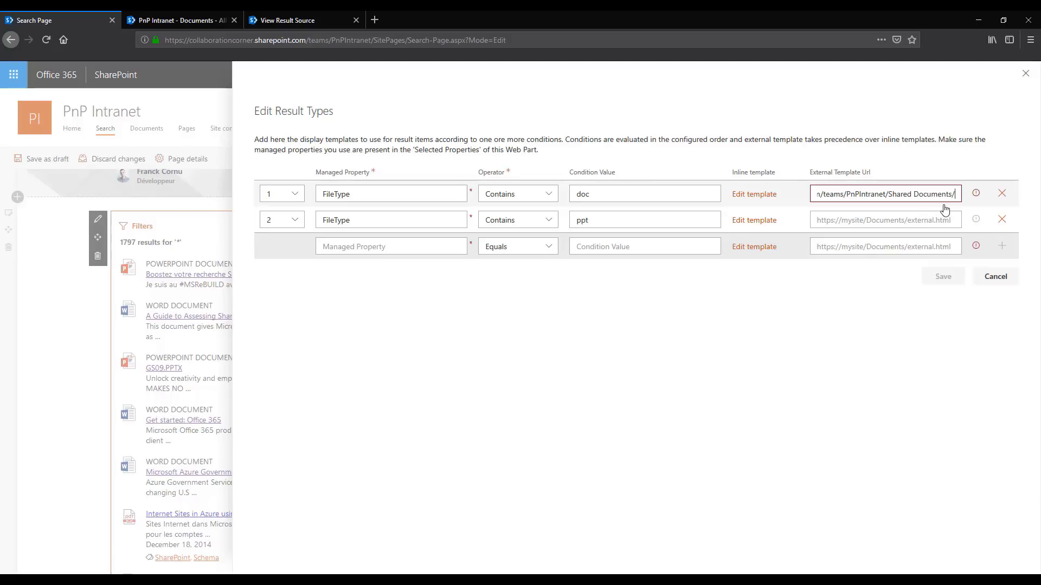
text(exte)
text(rnal.html)
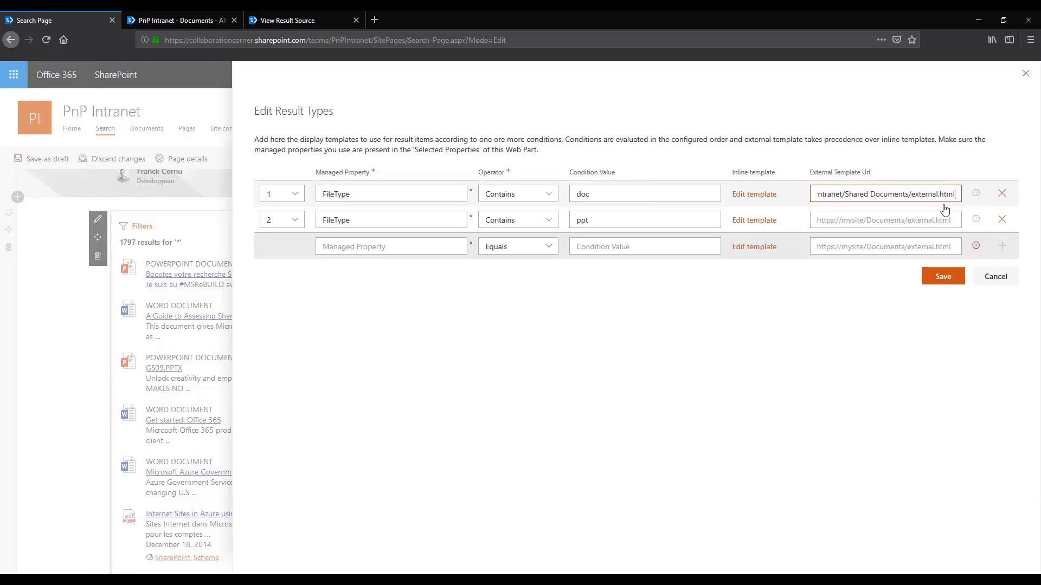
click(941, 277)
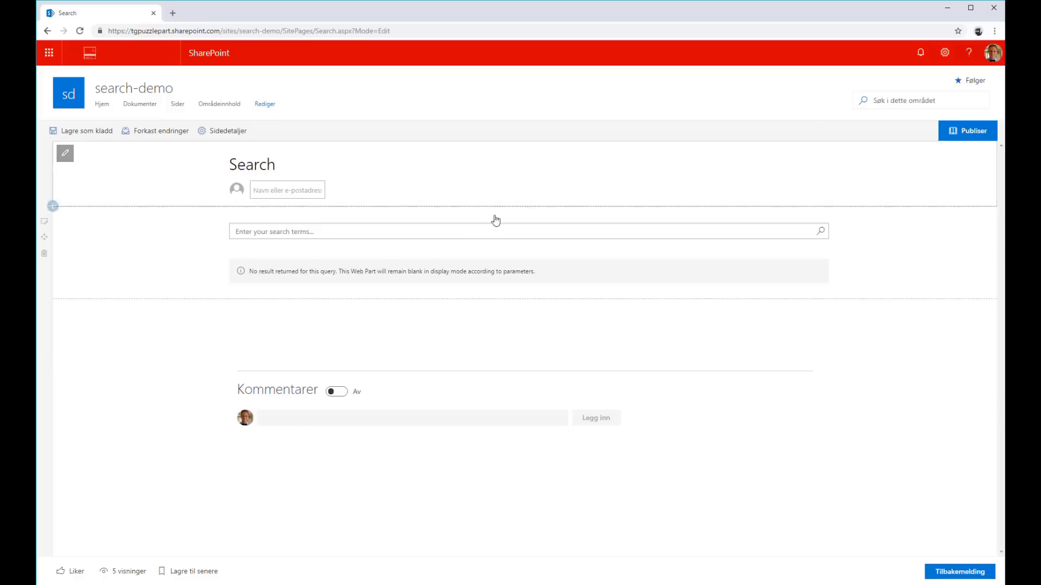
Search for a person's first name with the search box on the search-demo site's Search page
click(462, 229)
text(tarald)
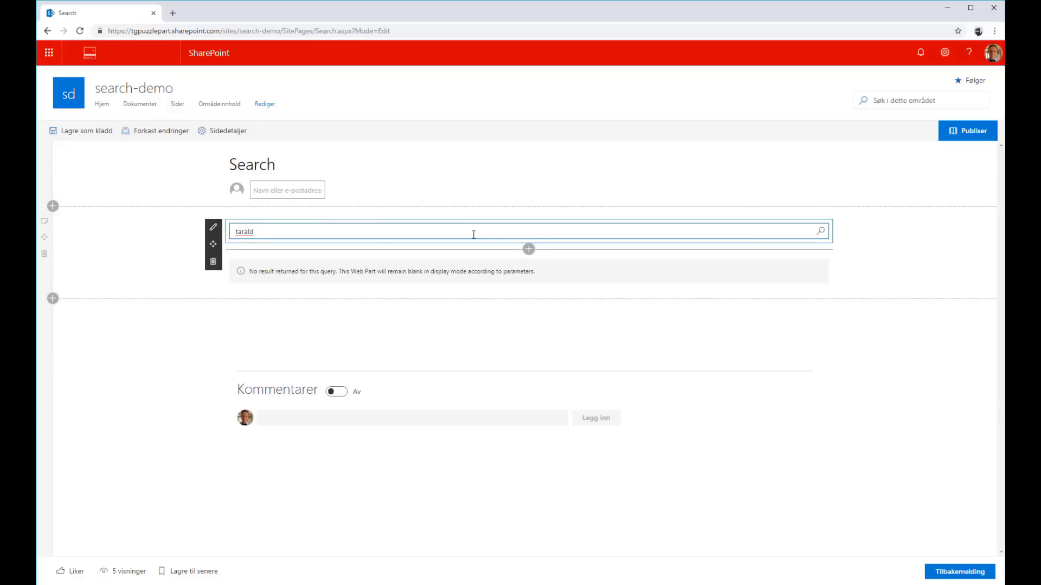
key(Return)
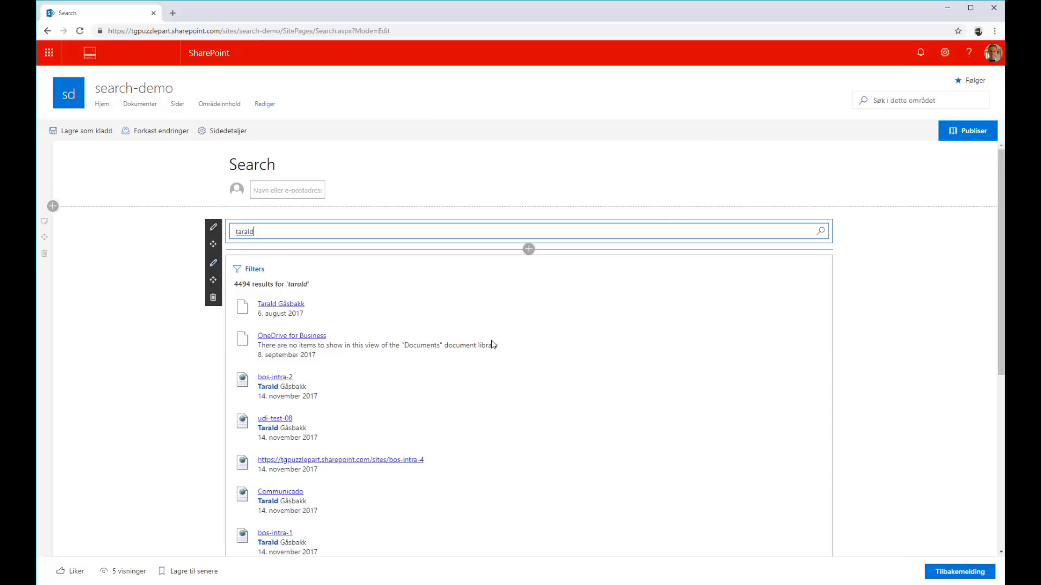
Try the Tiles layout for the search results web part, set the results layout to Custom and publish the page
click(213, 263)
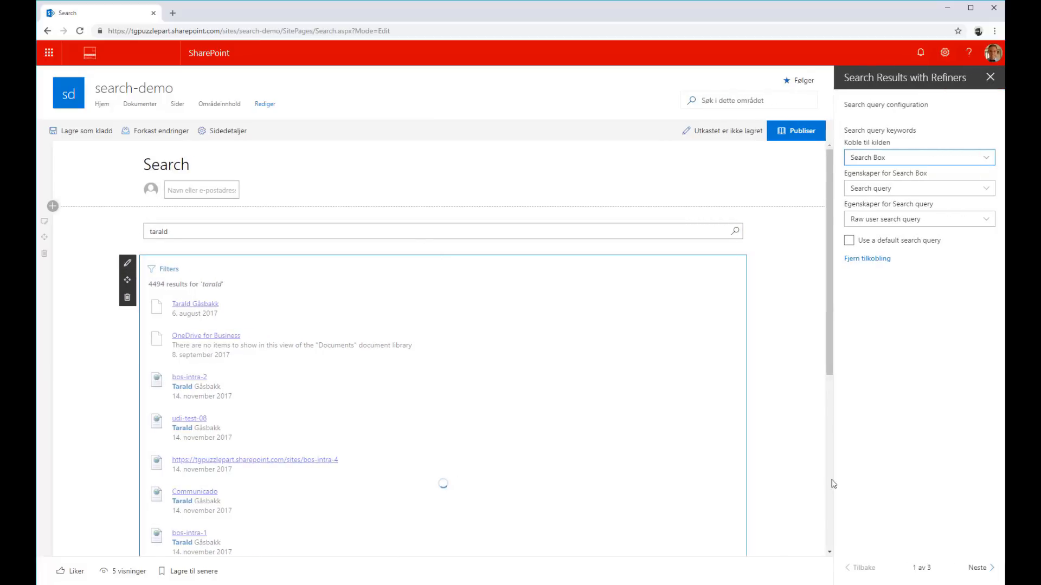
click(973, 568)
click(973, 568)
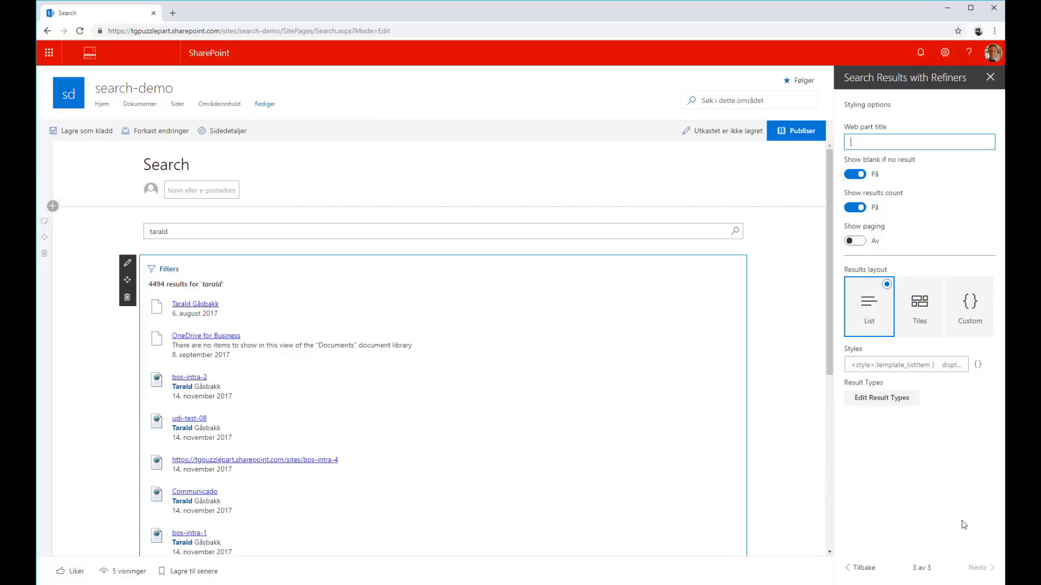
click(919, 322)
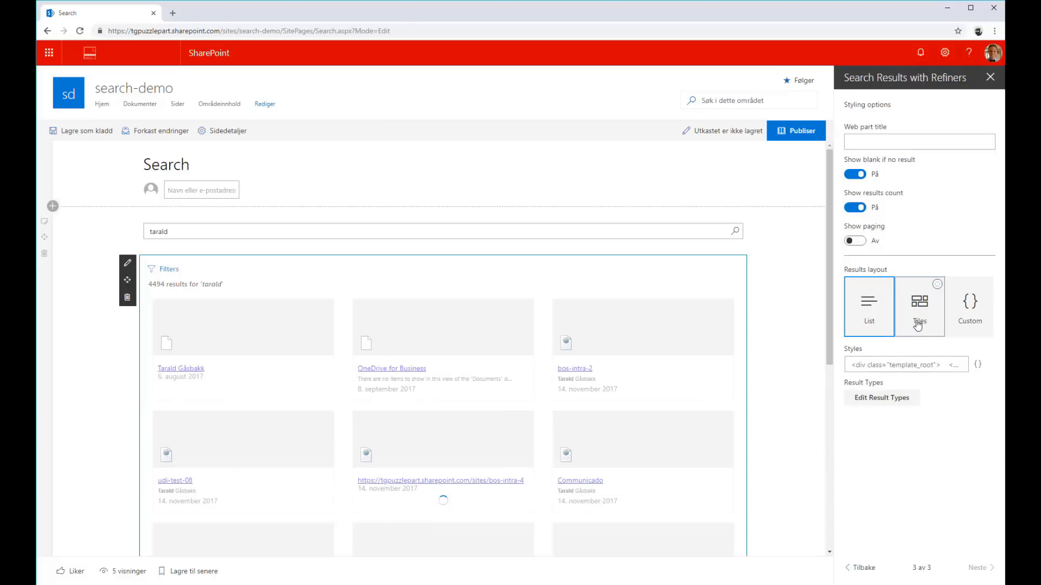
click(975, 319)
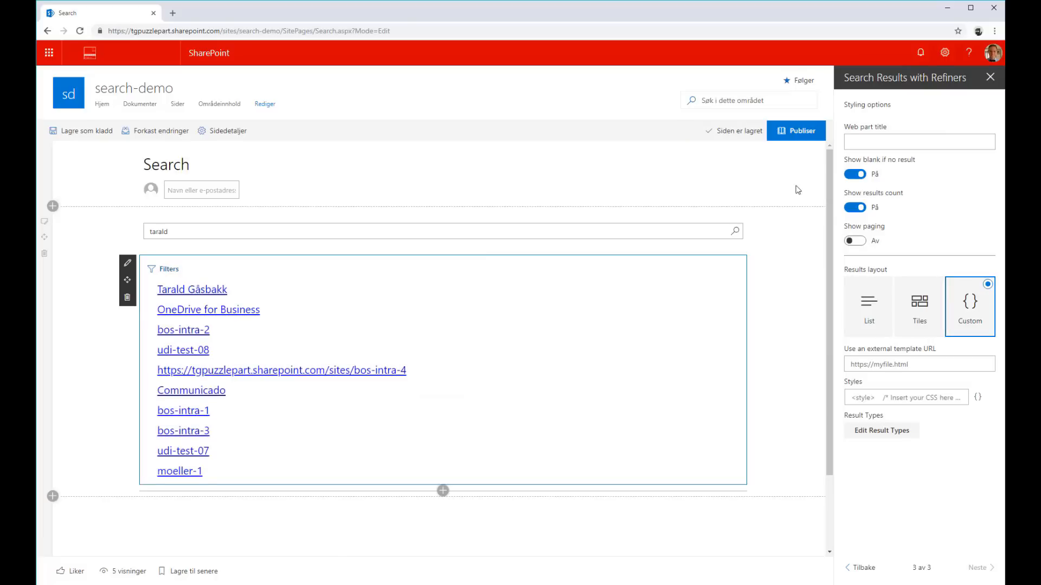
click(795, 138)
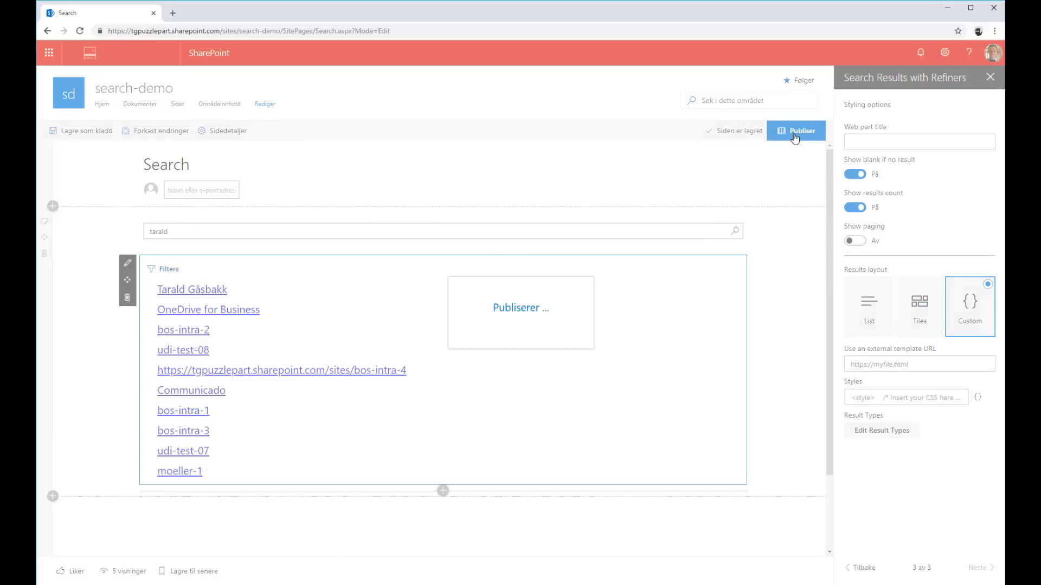
Add the Code renderer for React Search Refiners app to the site and open Search.aspx from the site pages
click(944, 53)
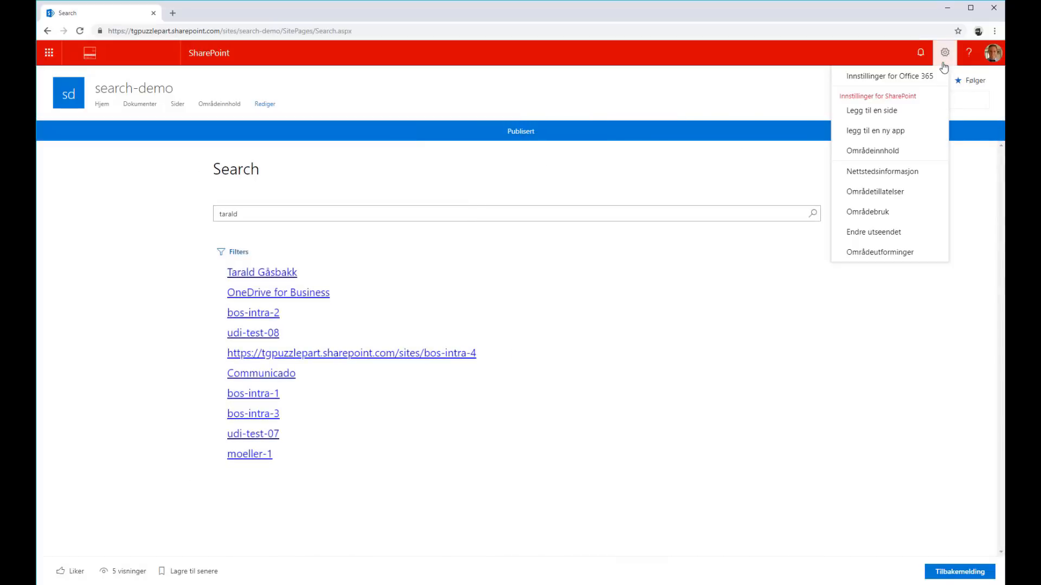
click(878, 131)
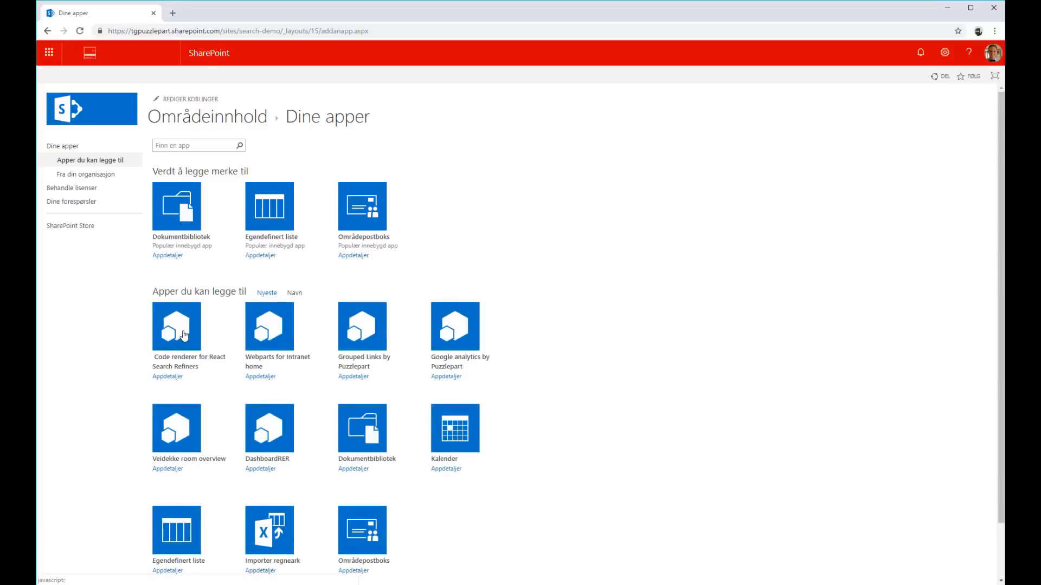
click(182, 360)
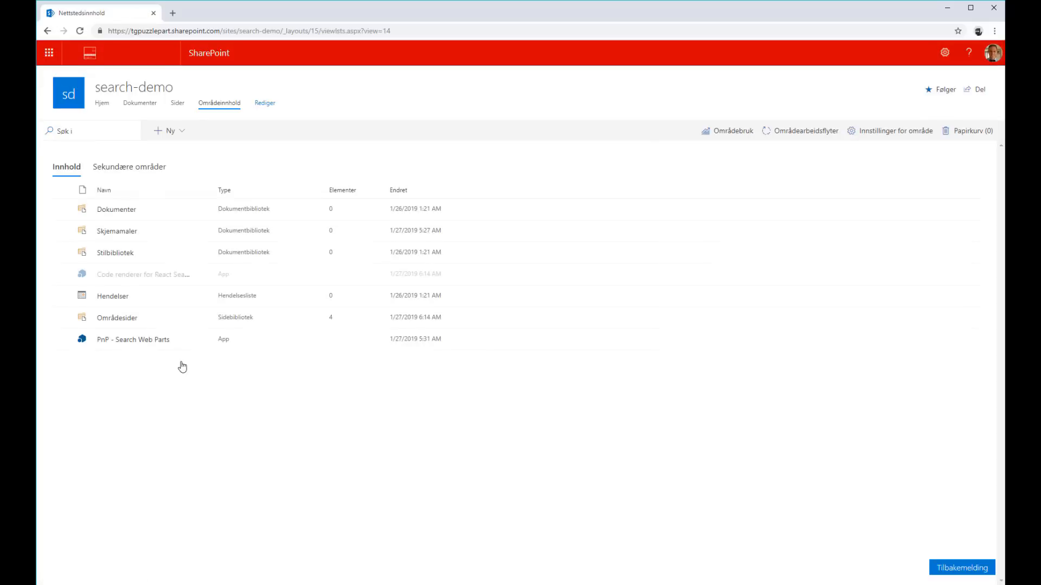
click(180, 106)
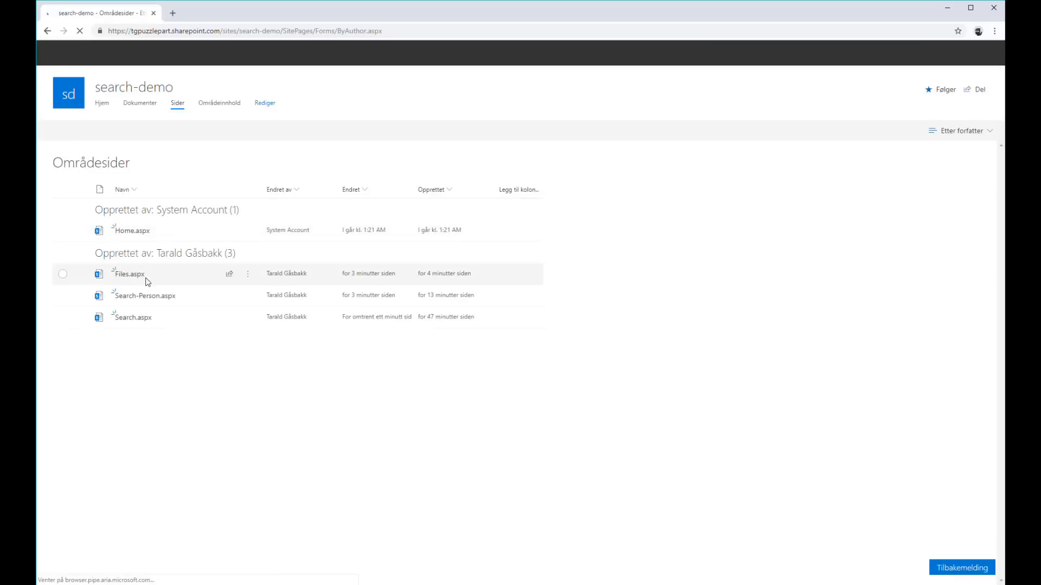
click(130, 319)
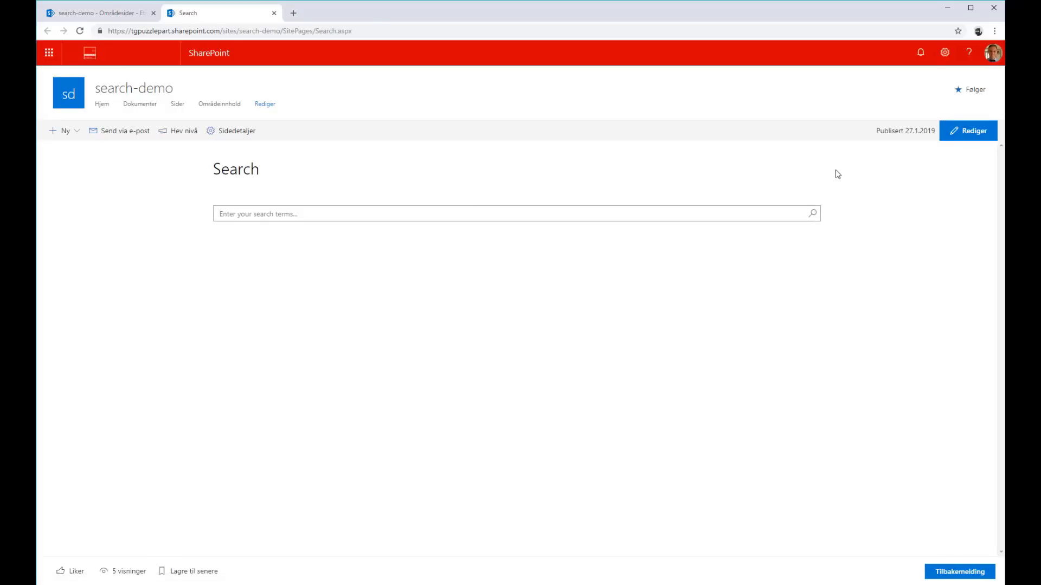
Put the search-demo Search page in edit mode and search for a person's first name with its search box
click(946, 140)
click(338, 232)
text(tarald)
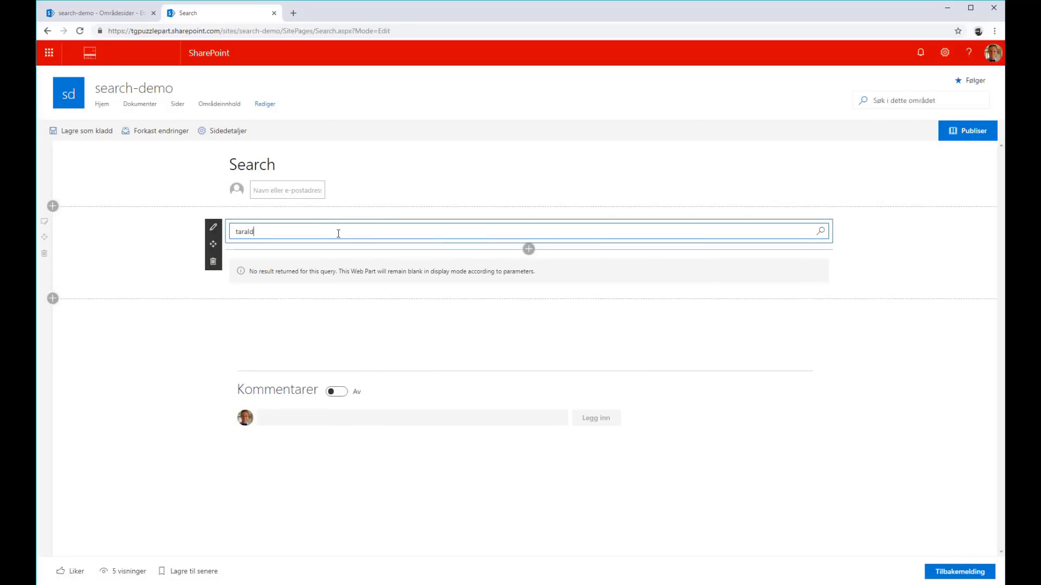
key(Return)
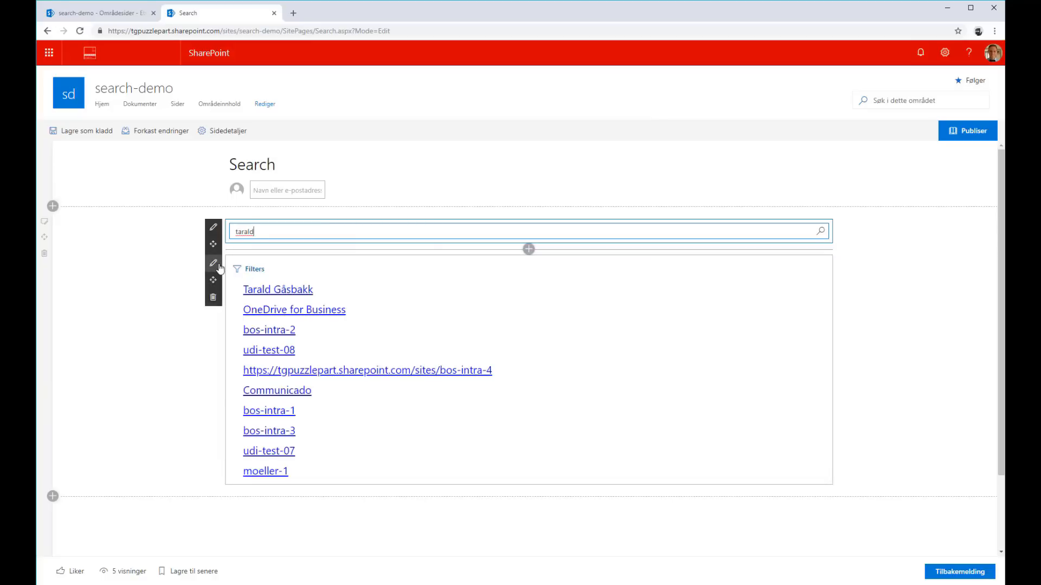
Set the results layout of the search results web part to CodeRenderer and look through the rendered results
click(213, 264)
click(973, 568)
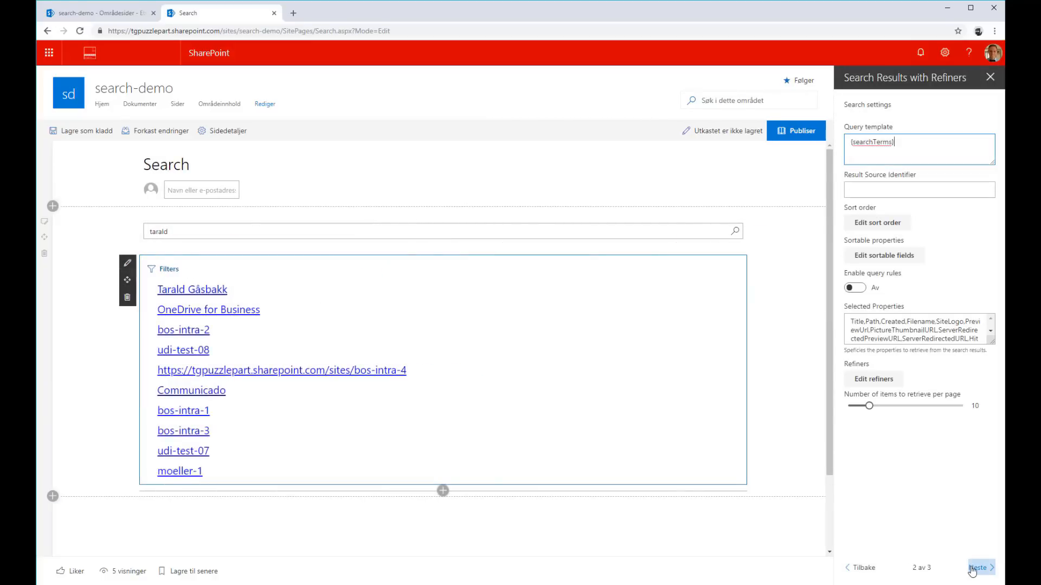
click(977, 569)
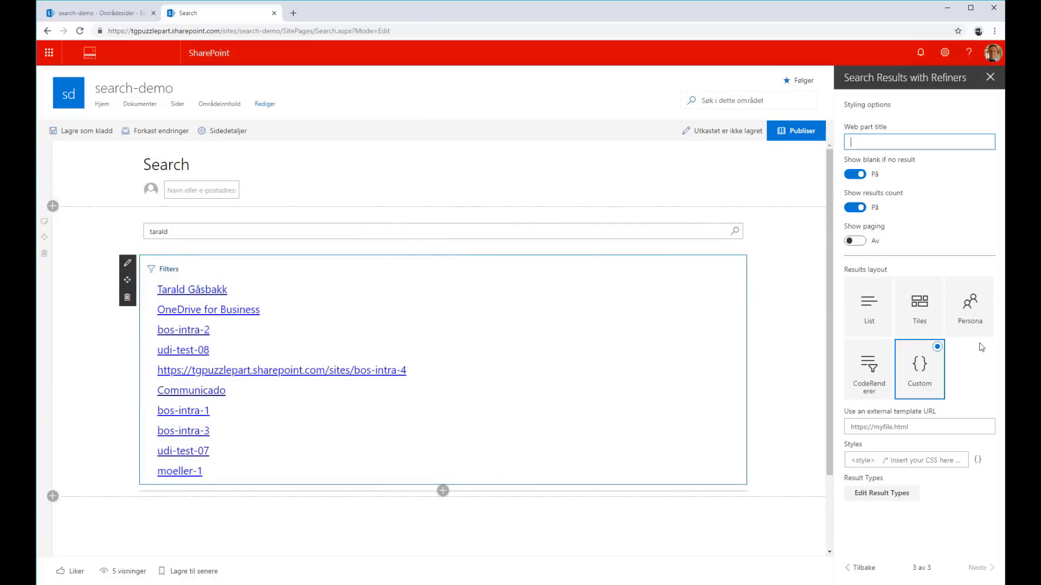
click(864, 378)
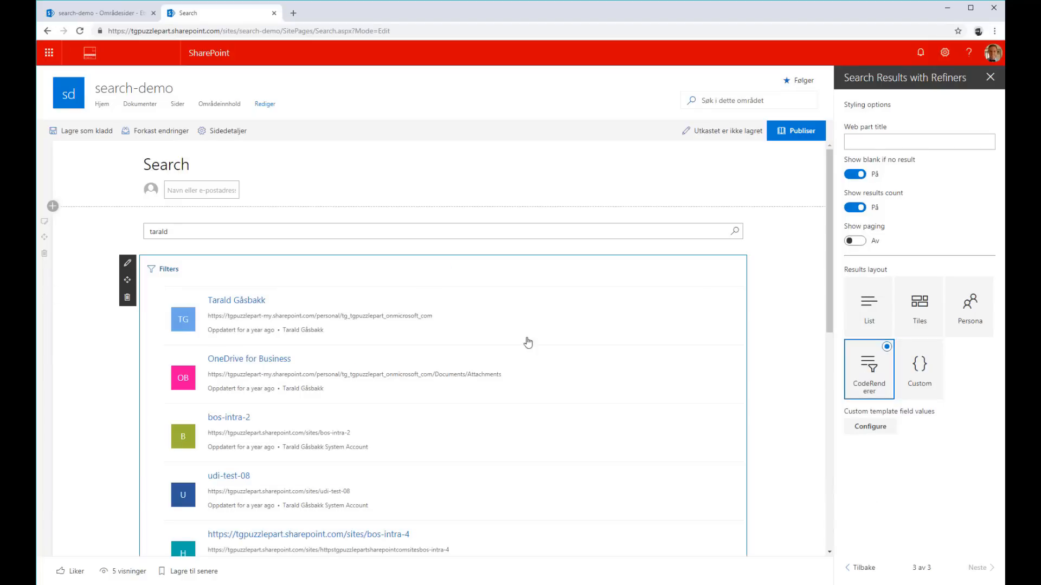
scroll(343, 430, down, 2)
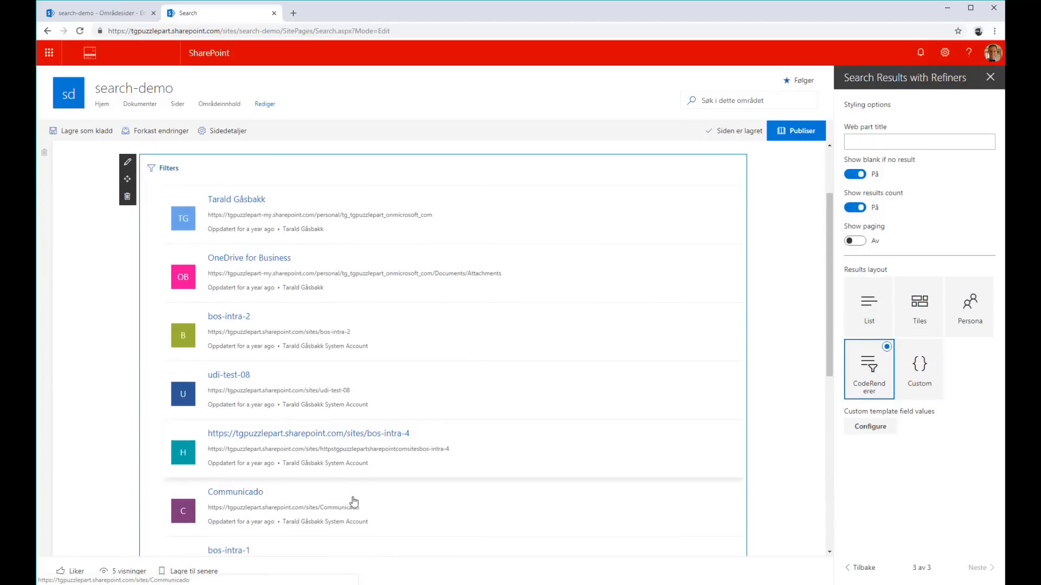
click(790, 234)
scroll(789, 236, up, 2)
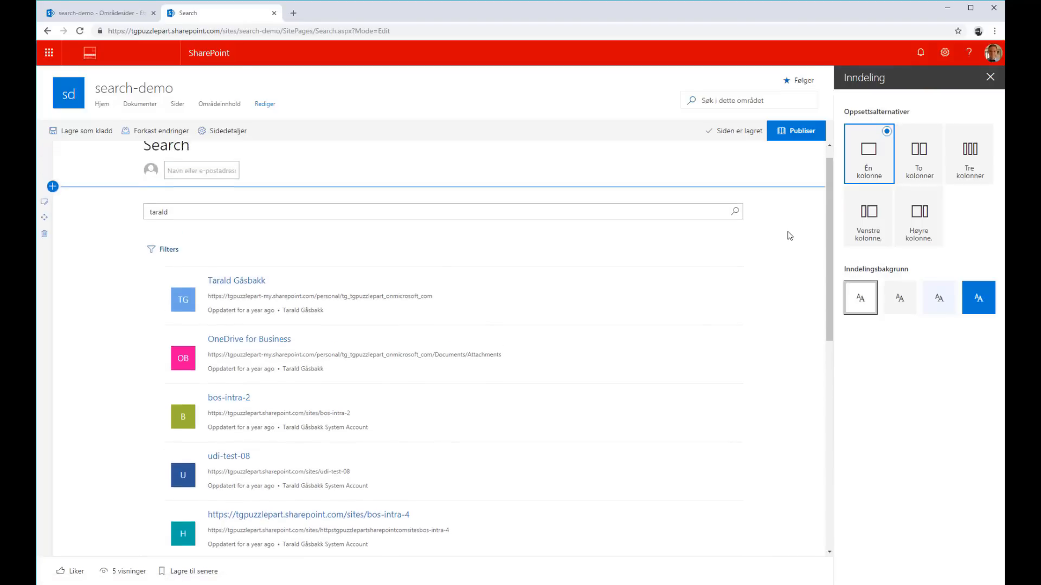
click(790, 234)
Map the Subheader custom template field of the search results web part to the Filename search property and save
click(212, 264)
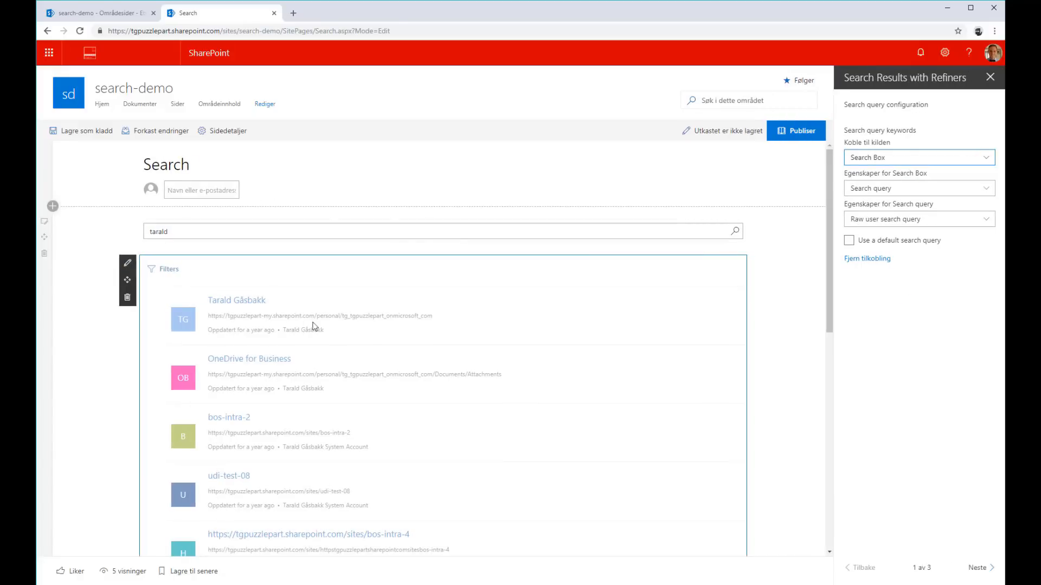
click(984, 568)
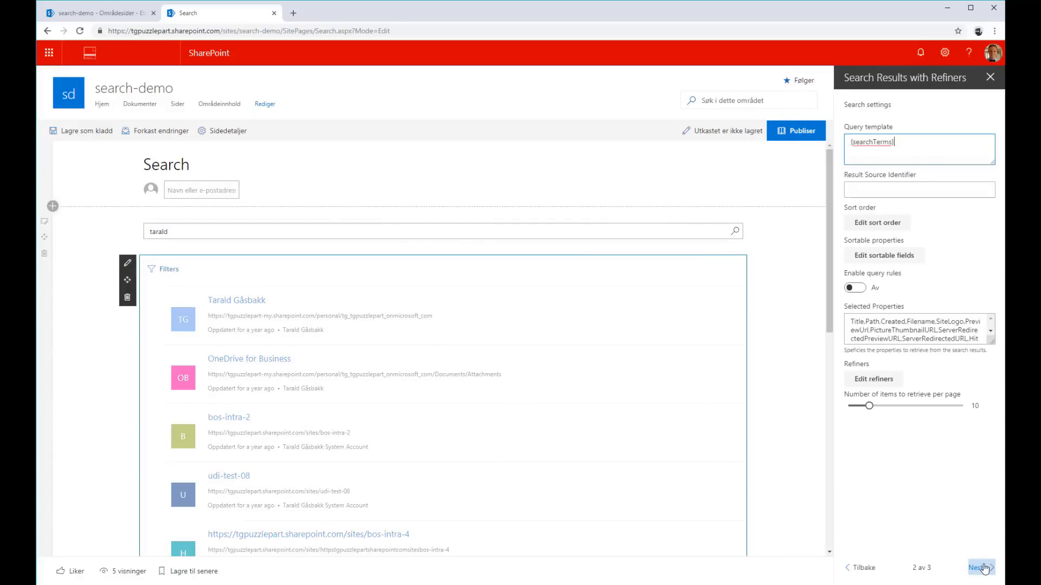
click(984, 568)
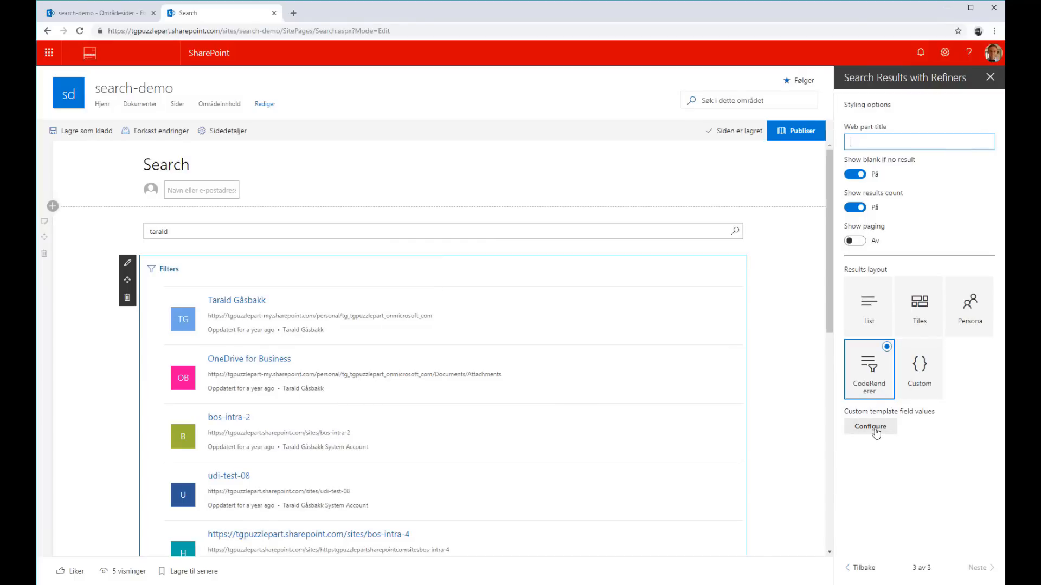
click(870, 427)
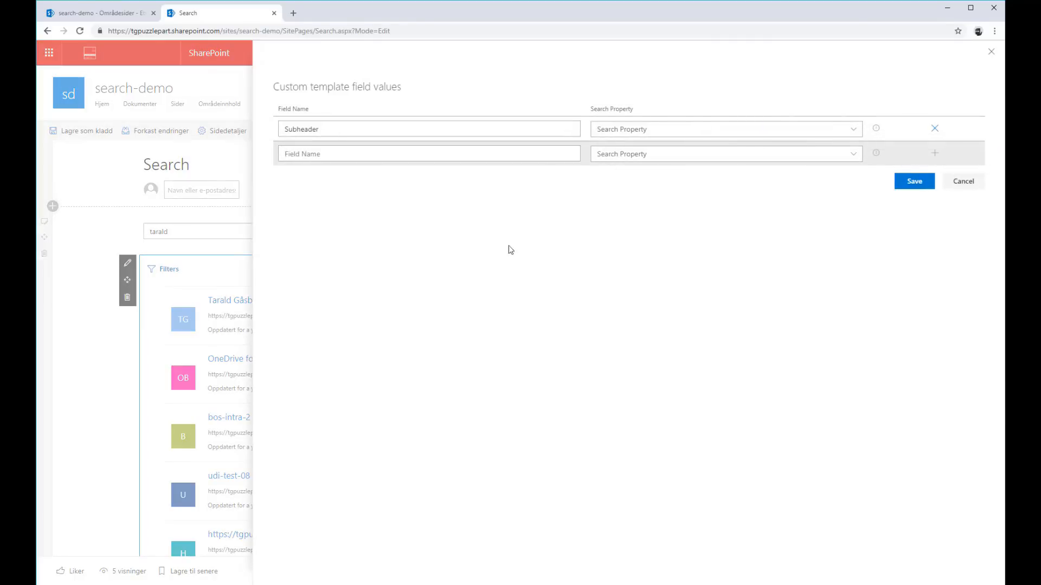
click(621, 131)
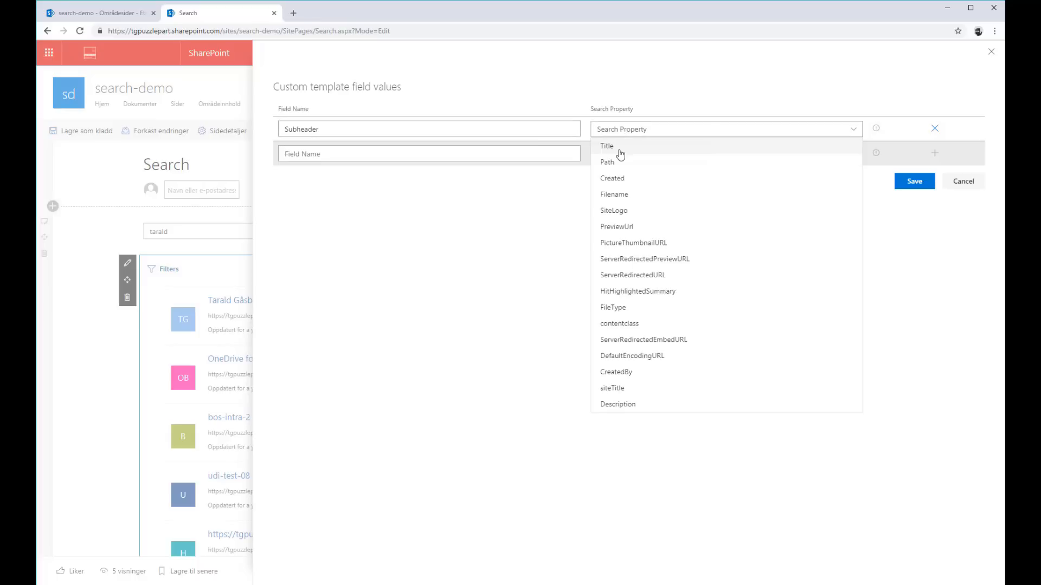
click(476, 134)
click(688, 134)
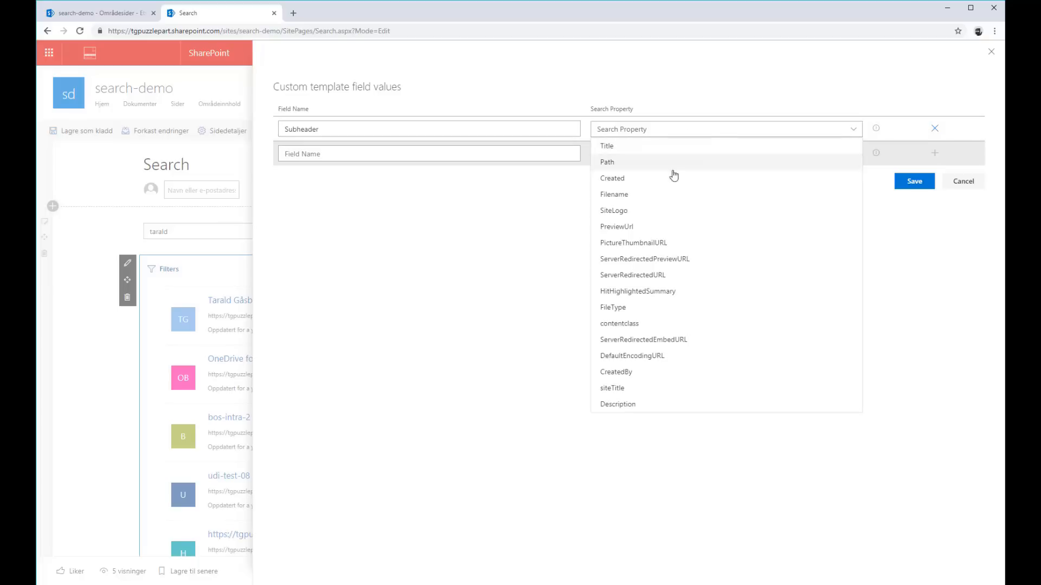
click(659, 204)
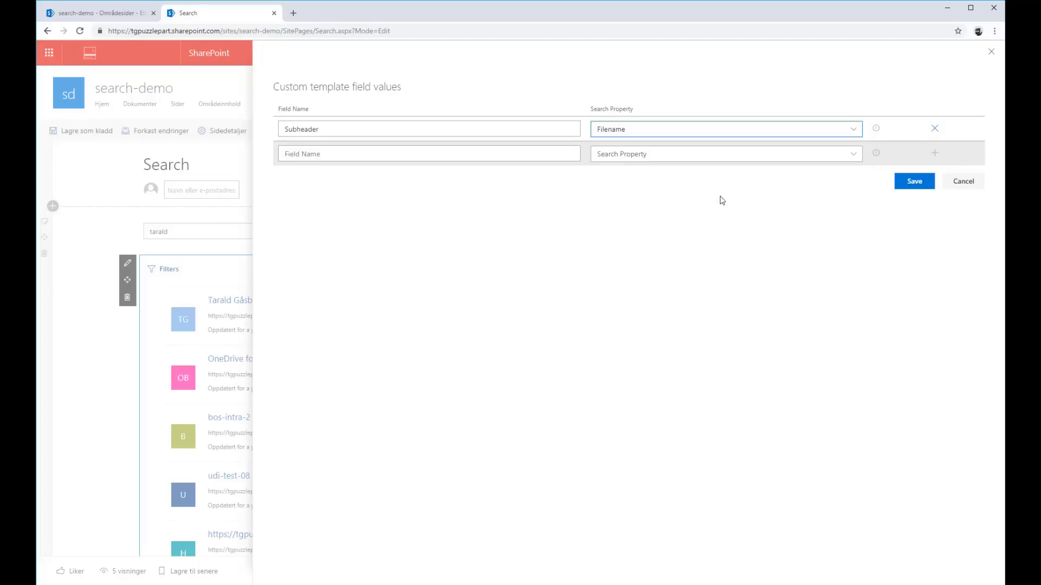
click(916, 181)
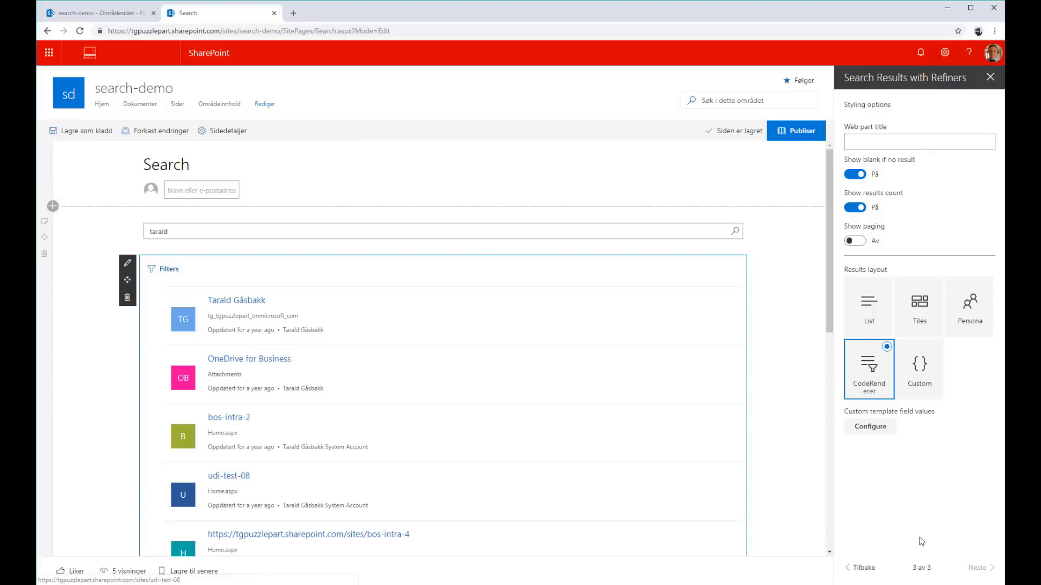
Map the Subheader custom template field to the FileType search property, save, and review the results
click(867, 427)
click(659, 130)
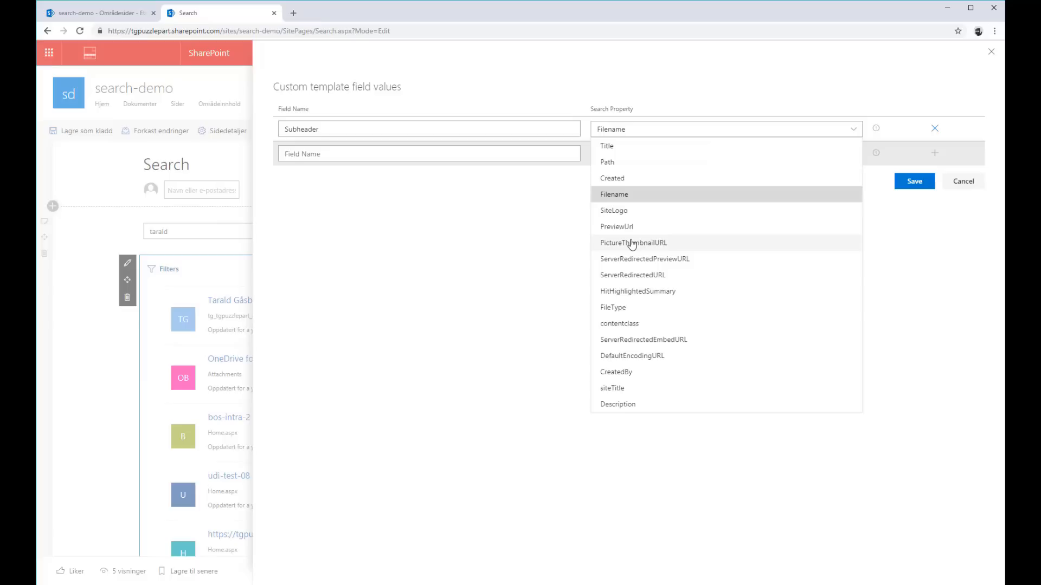
click(613, 307)
click(913, 182)
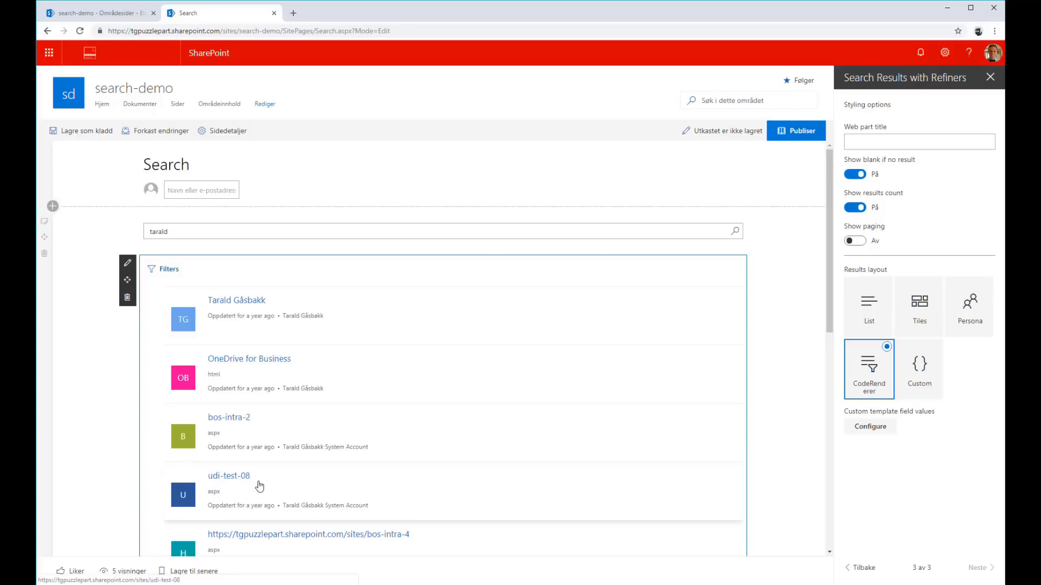
scroll(254, 488, down, 1)
scroll(267, 472, up, 1)
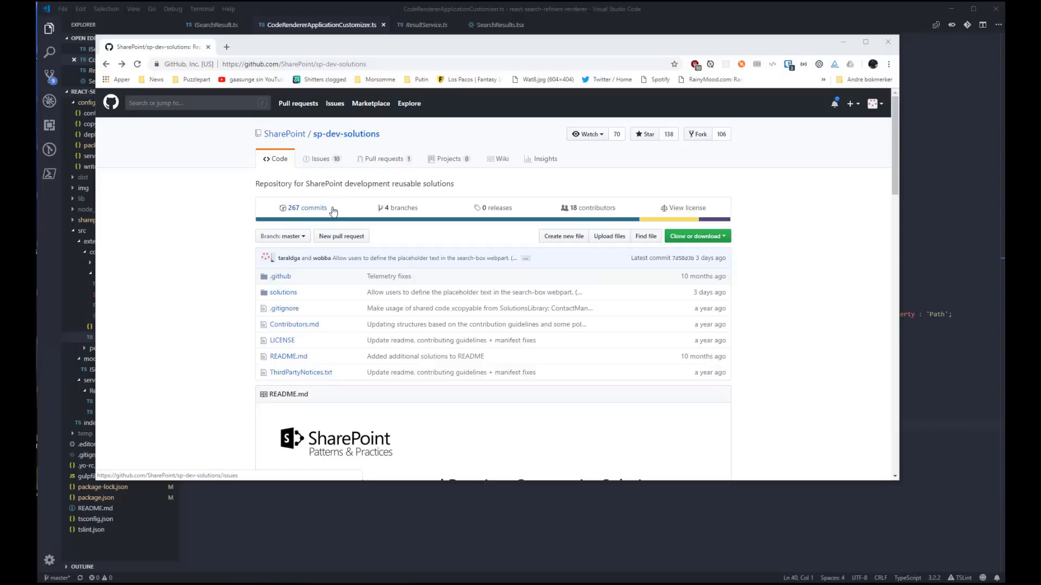
Open the ModernSearch folder under solutions in the SharePoint/sp-dev-solutions repository on GitHub
click(293, 293)
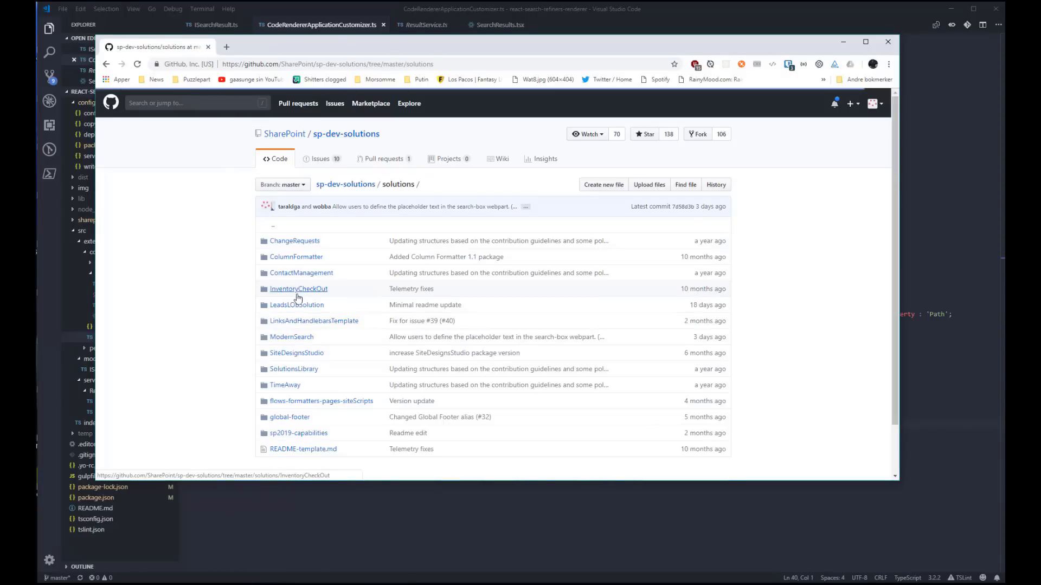
click(292, 339)
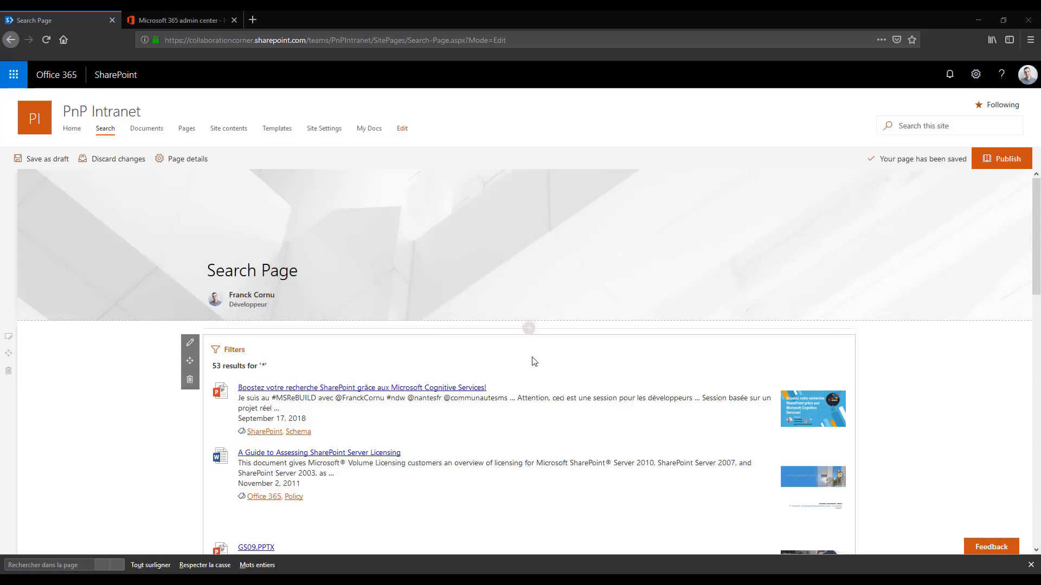
Add a search box web part above the search results on the PnP Intranet Search Page
click(527, 330)
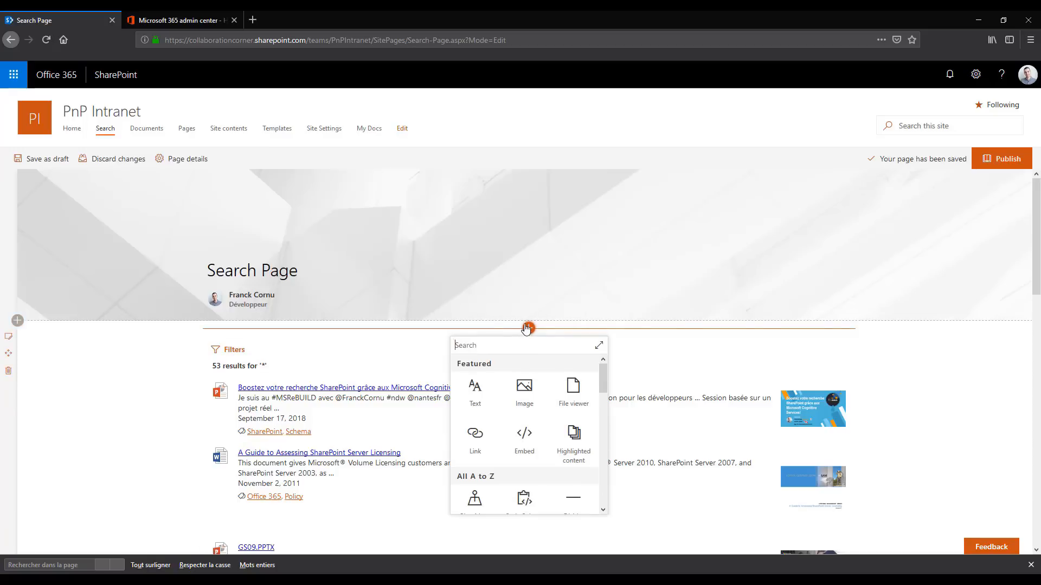
text(search)
click(479, 396)
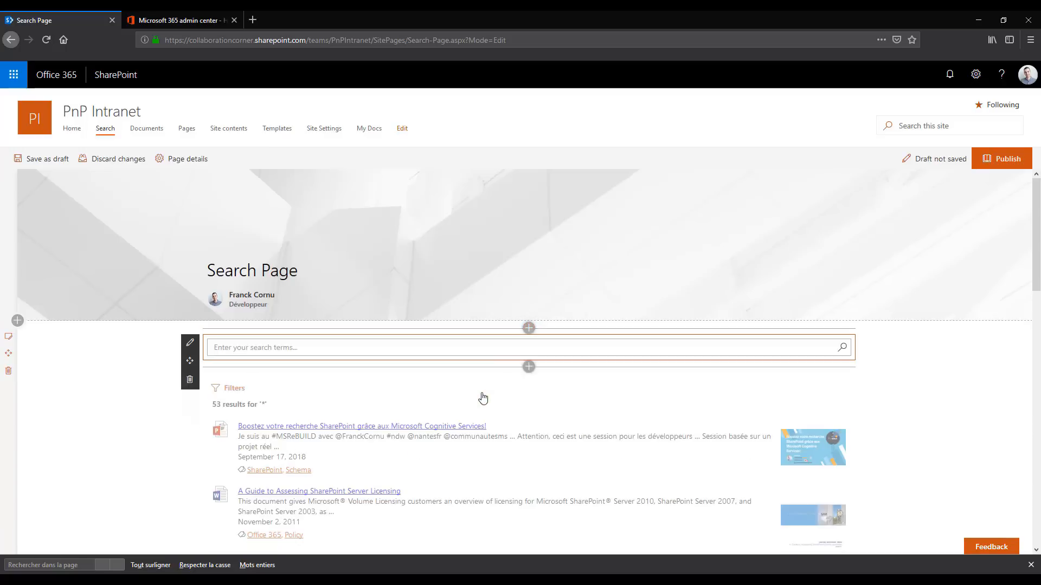
scroll(466, 423, down, 2)
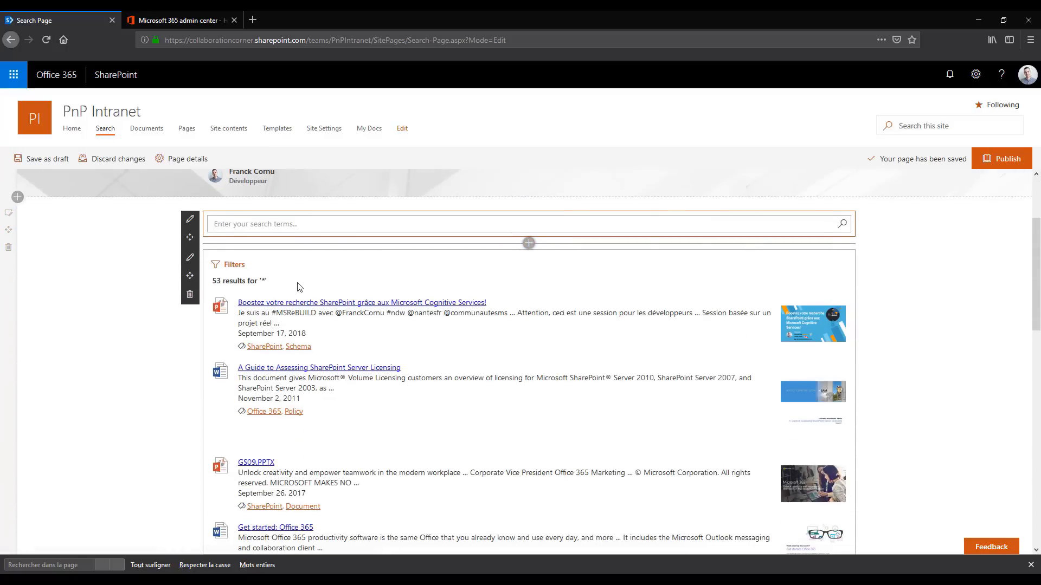
Connect the search query keywords of the Search Results with Refiners web part to the Search Box as source
click(190, 257)
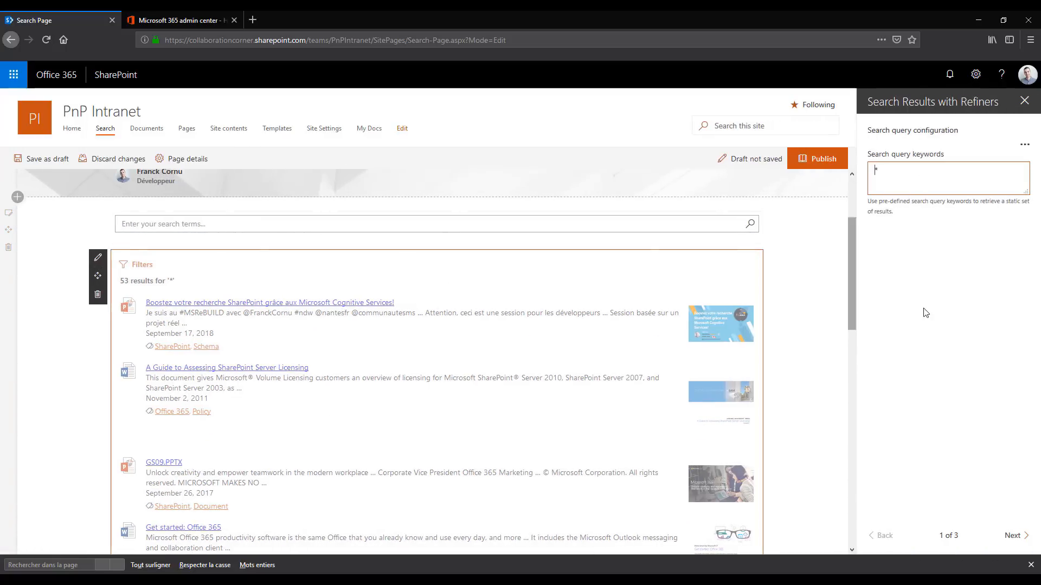
click(1022, 147)
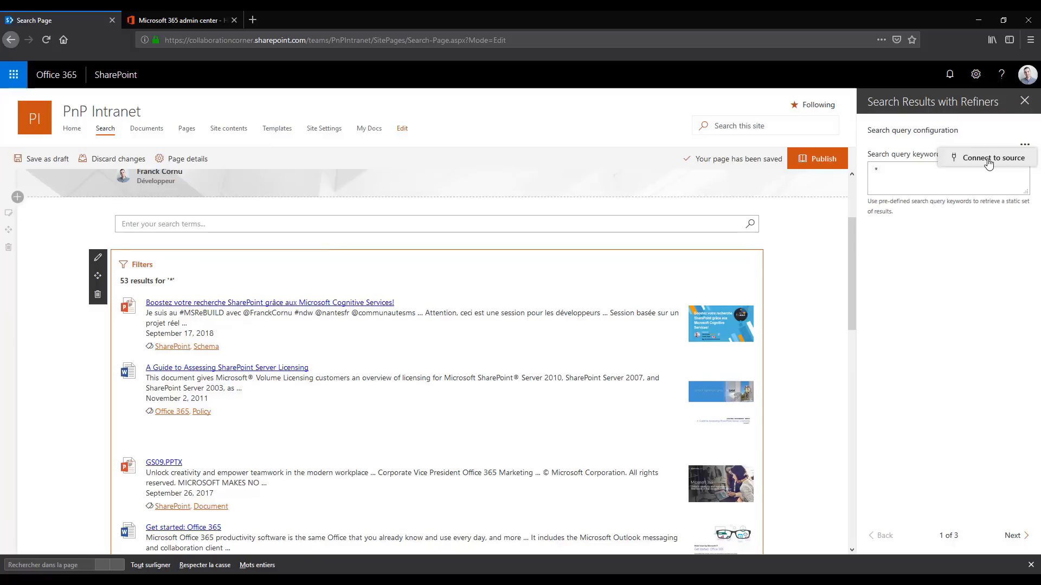
scroll(434, 347, up, 2)
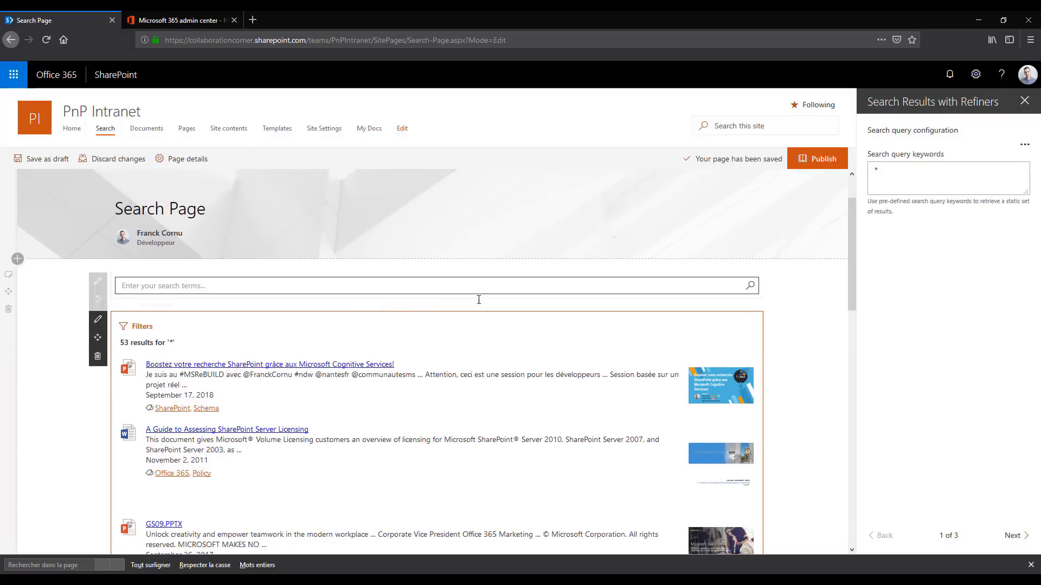
click(1025, 150)
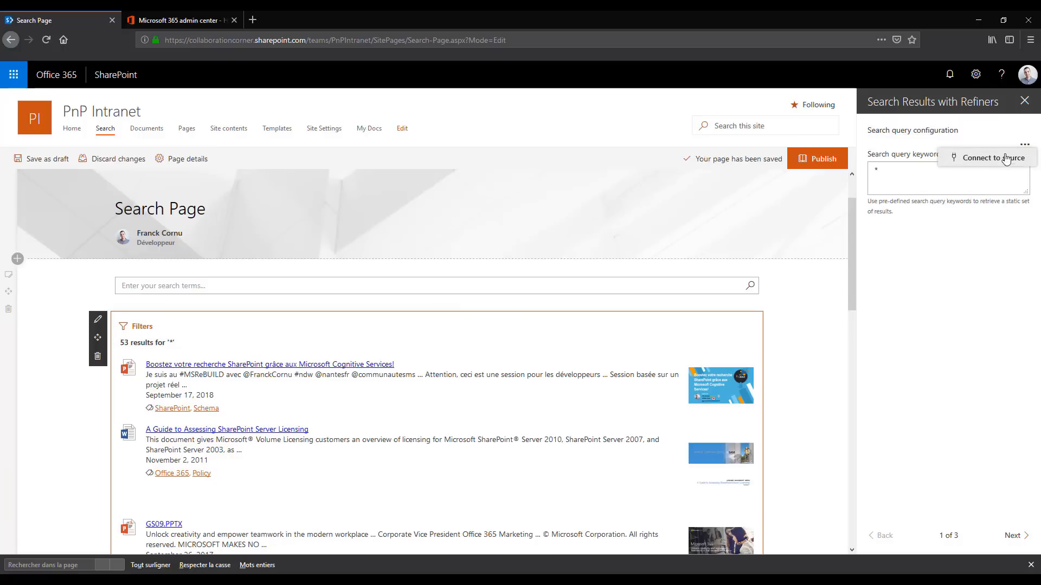
click(1002, 158)
click(896, 188)
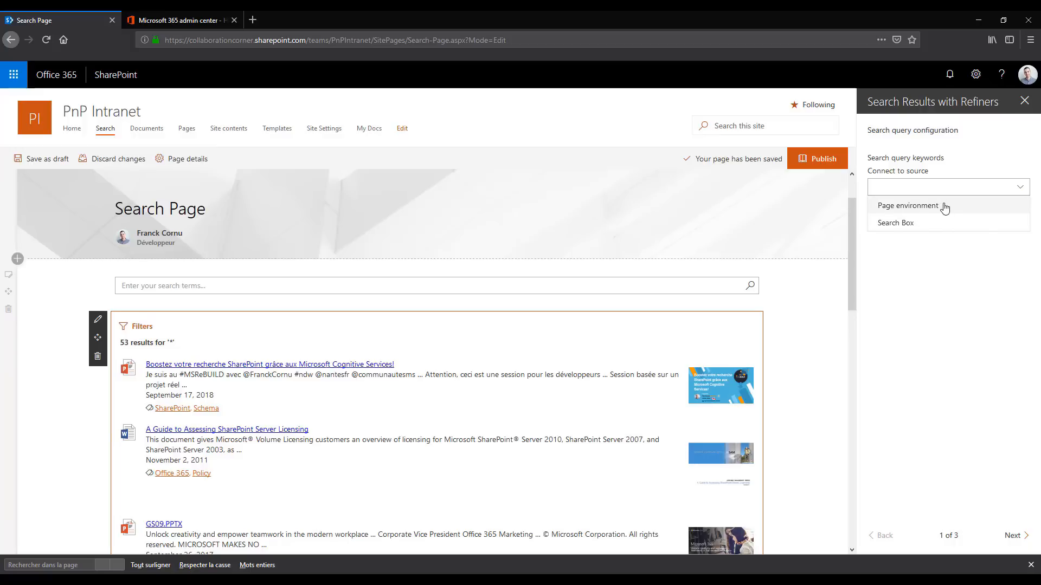
click(900, 226)
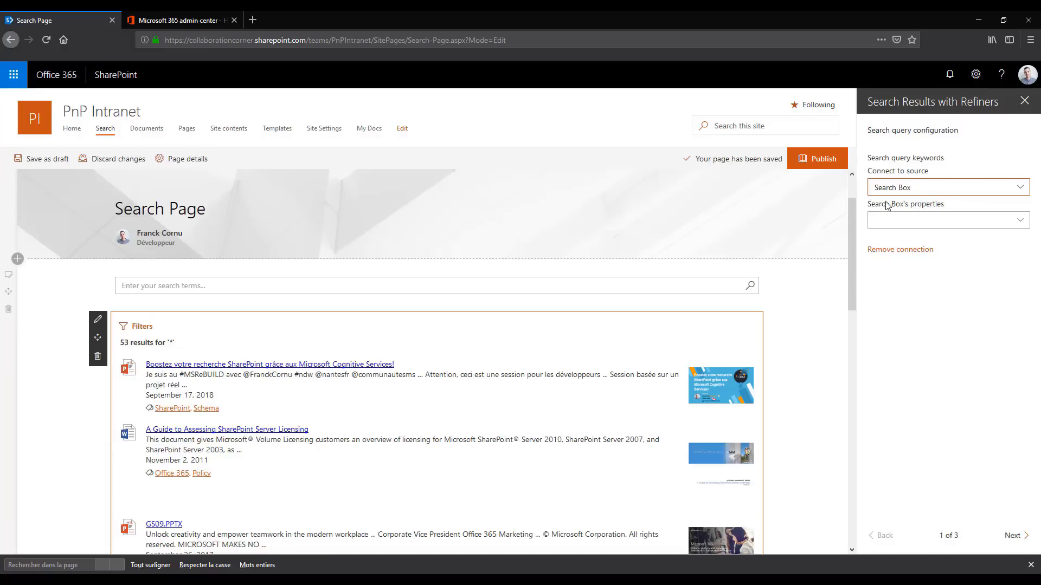
Use the Search Box's Search query with its Raw user search query property, and enable a default search query of *
scroll(744, 204, down, 2)
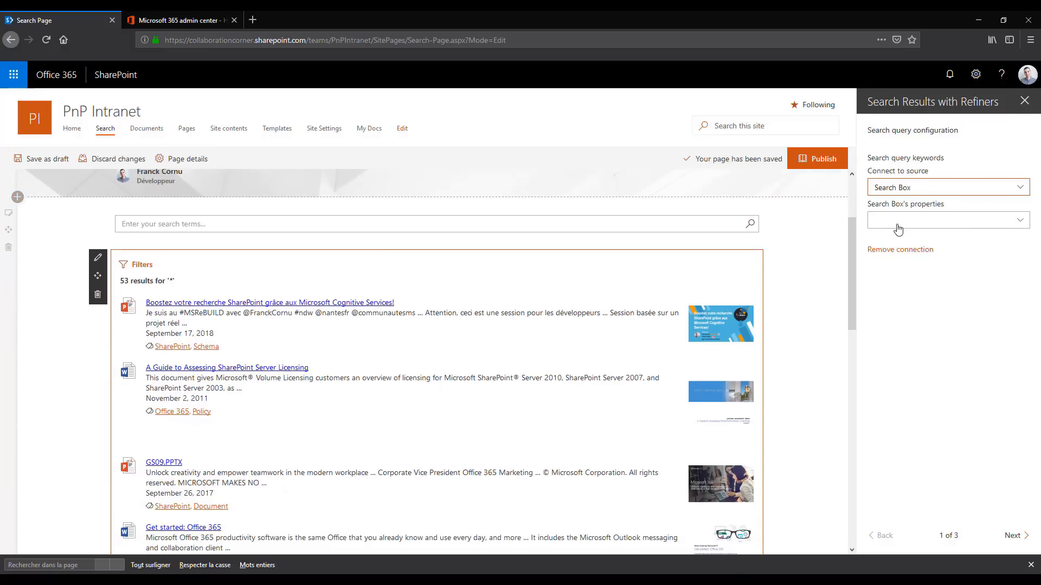
click(898, 227)
click(911, 244)
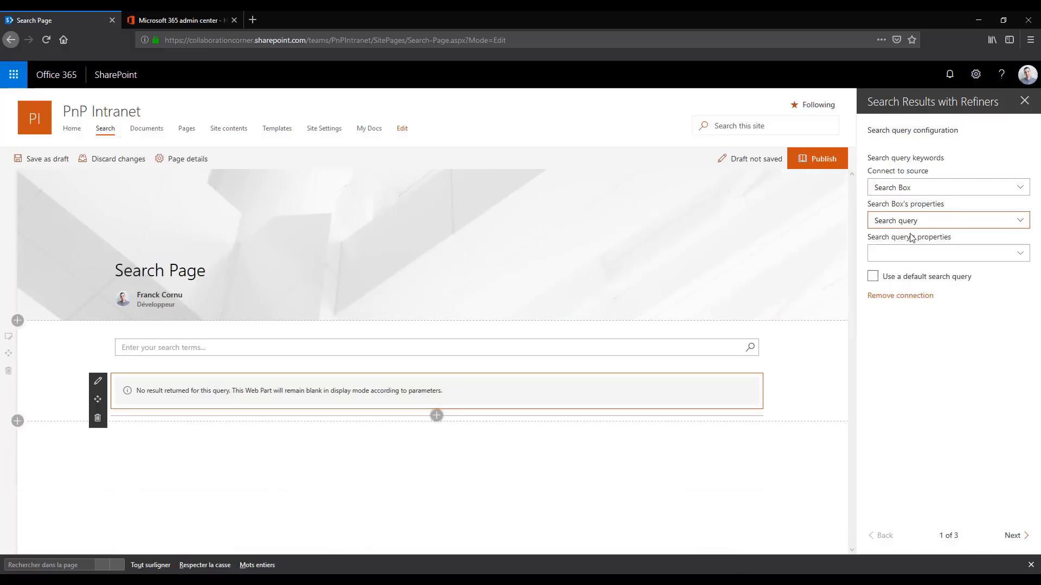
click(903, 253)
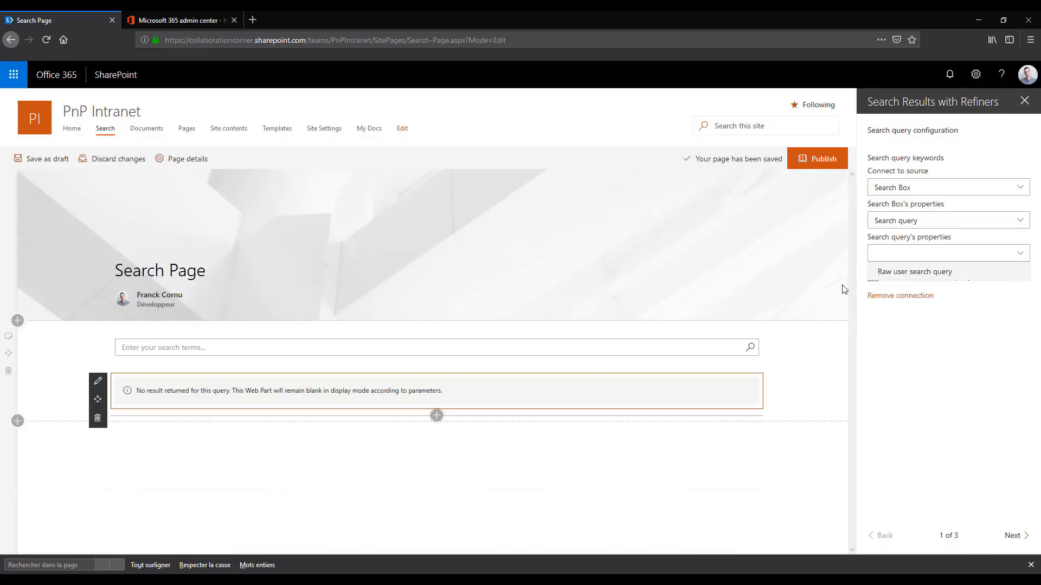
click(912, 272)
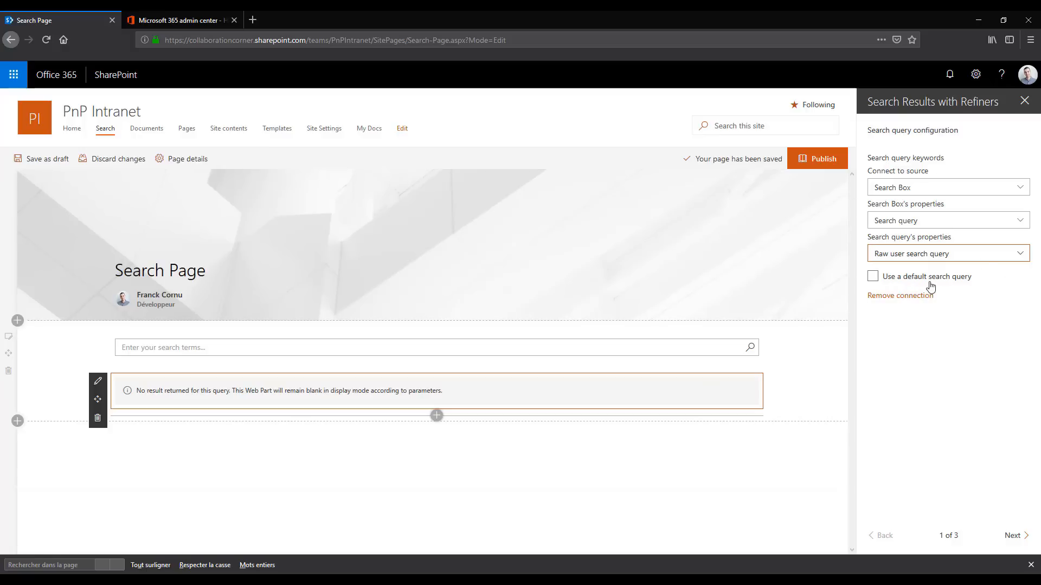
click(910, 282)
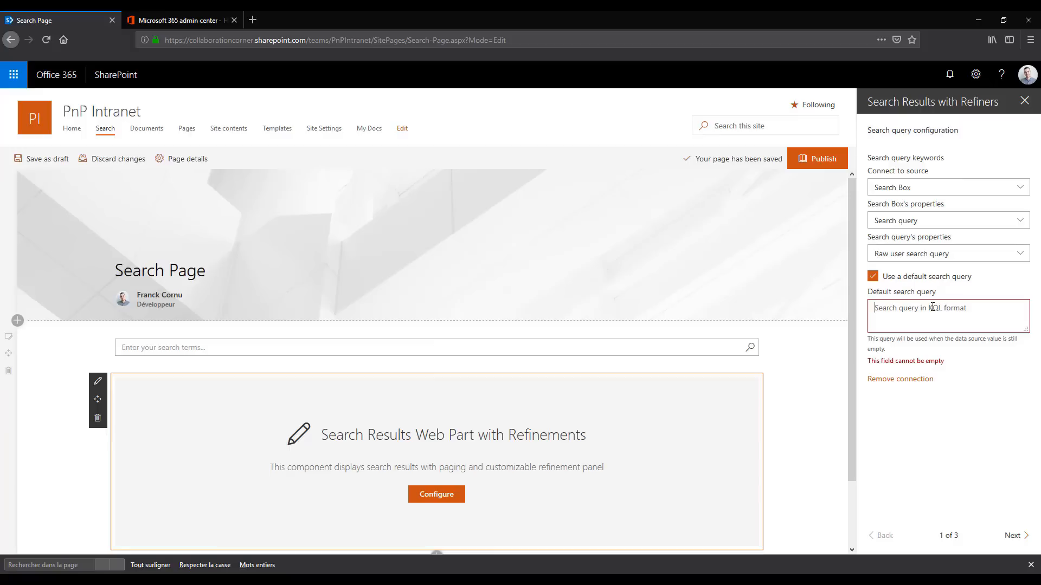
text(*)
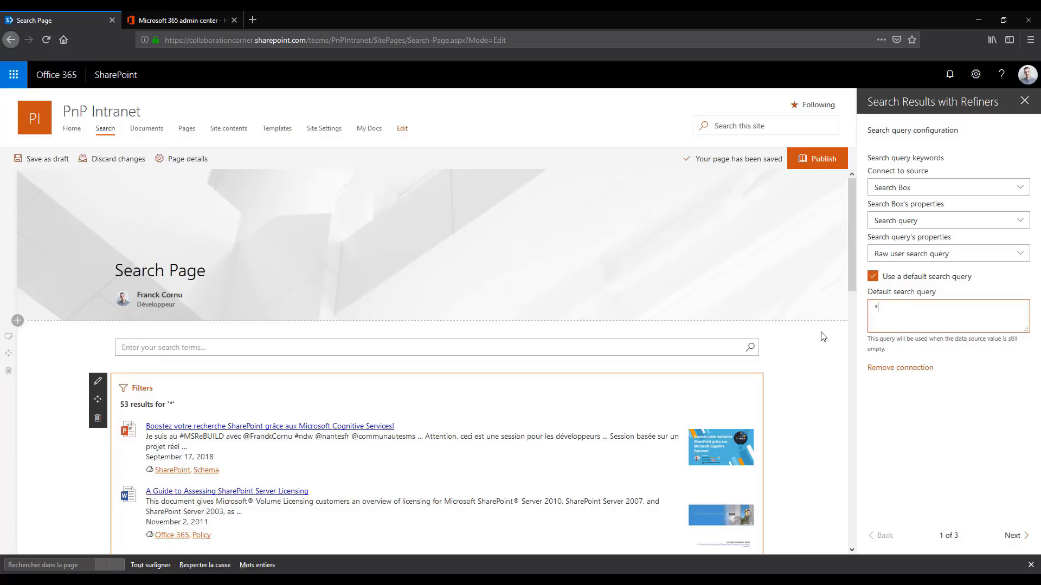
Enable a dynamic data source for the Search Box web part's default search query
double_click(925, 311)
click(943, 459)
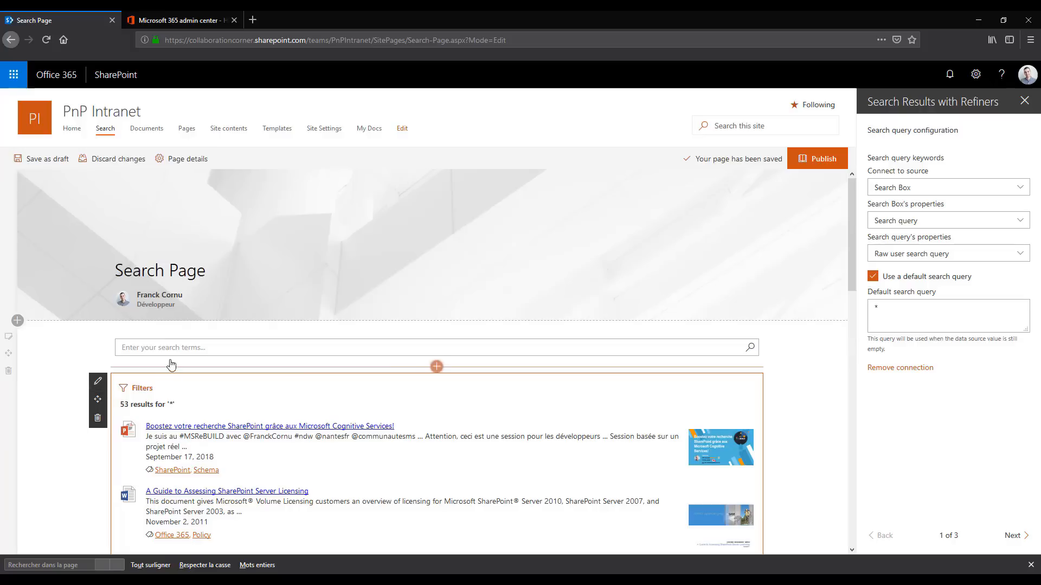
click(122, 347)
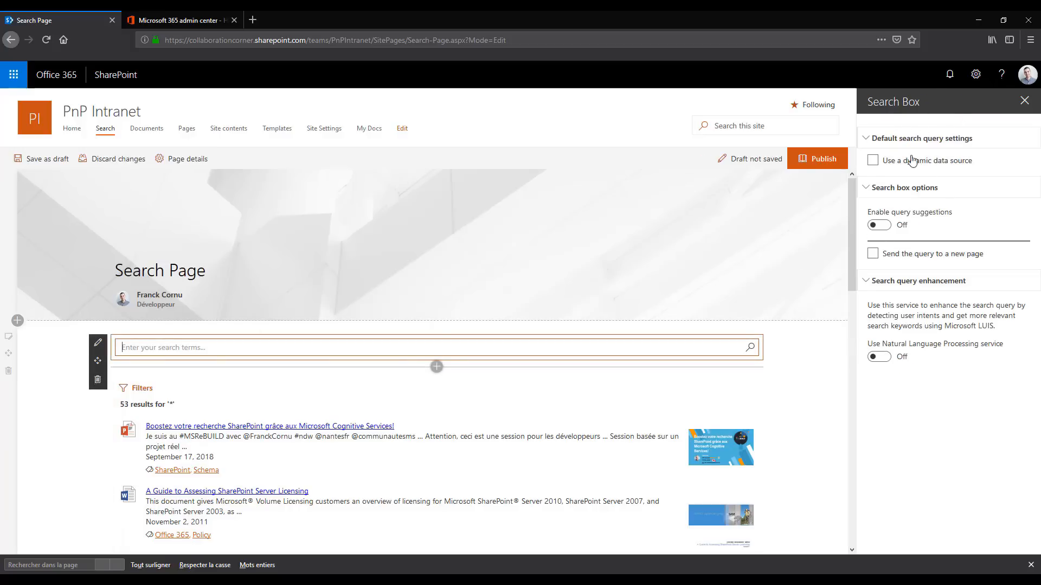
click(920, 442)
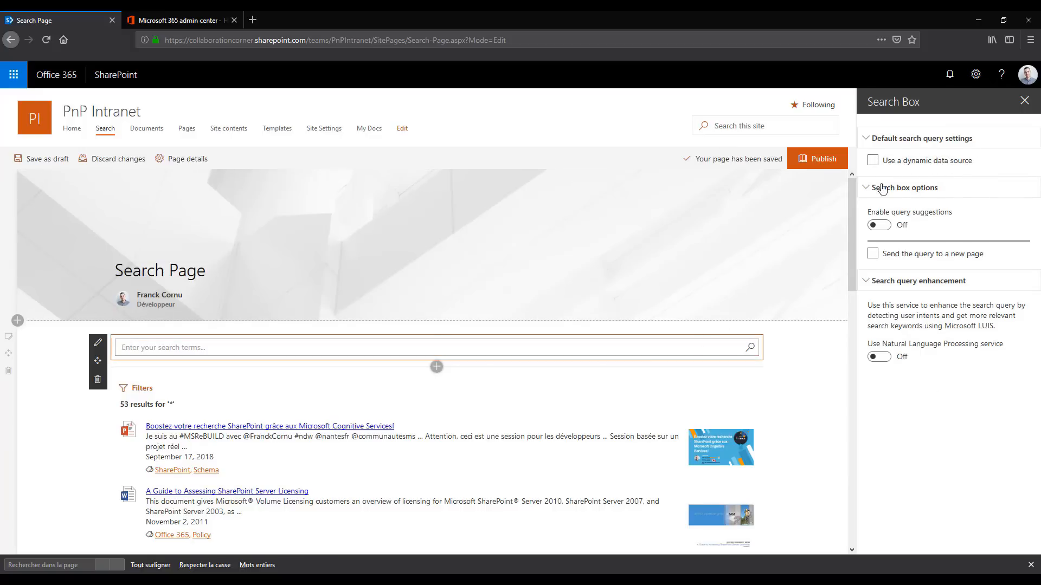
click(916, 165)
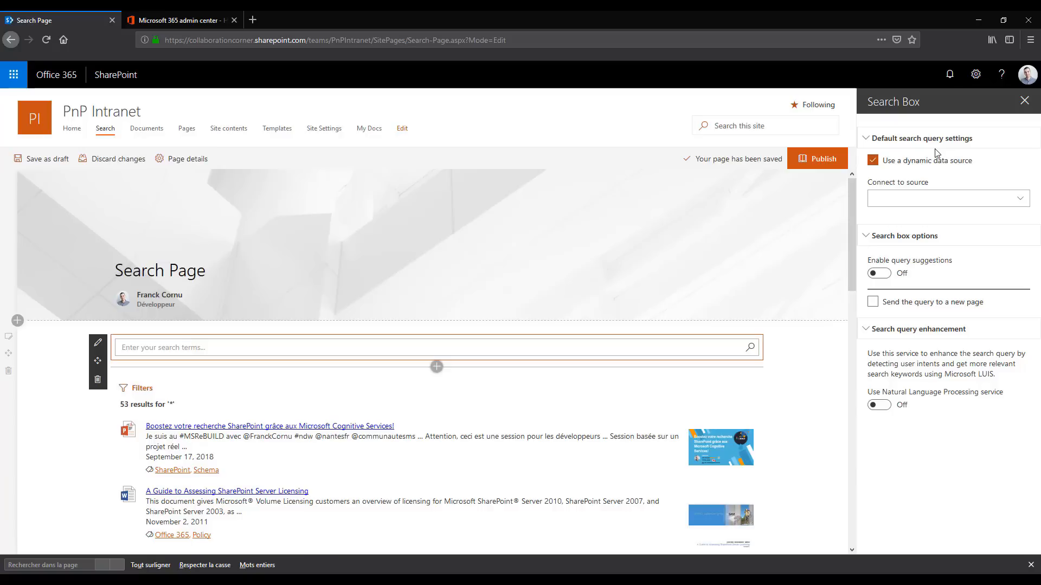
Connect the Search Box's default query to the Page environment source, using the Query string property and its URL fragment
click(952, 198)
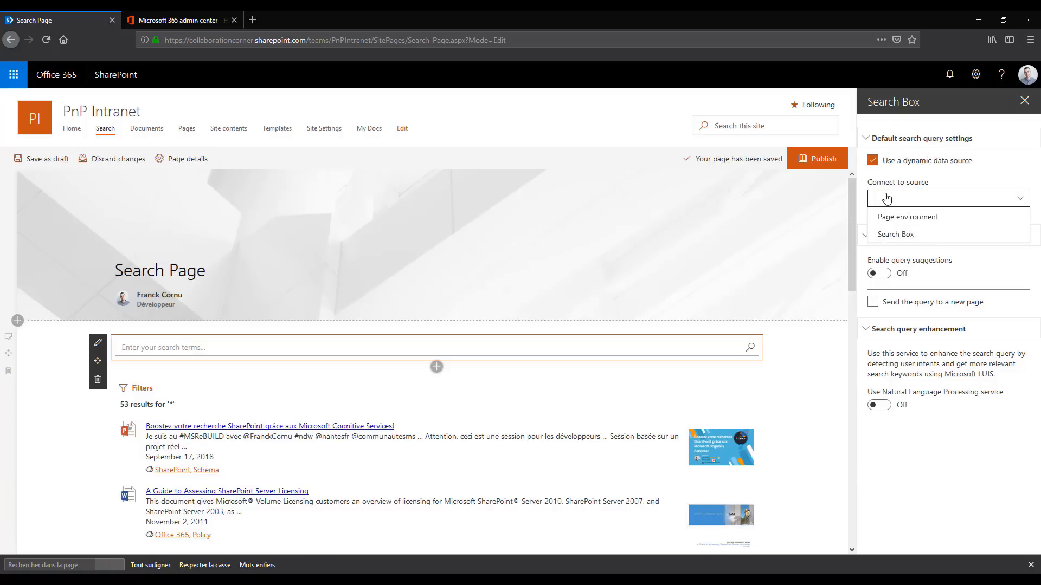
click(927, 218)
click(928, 232)
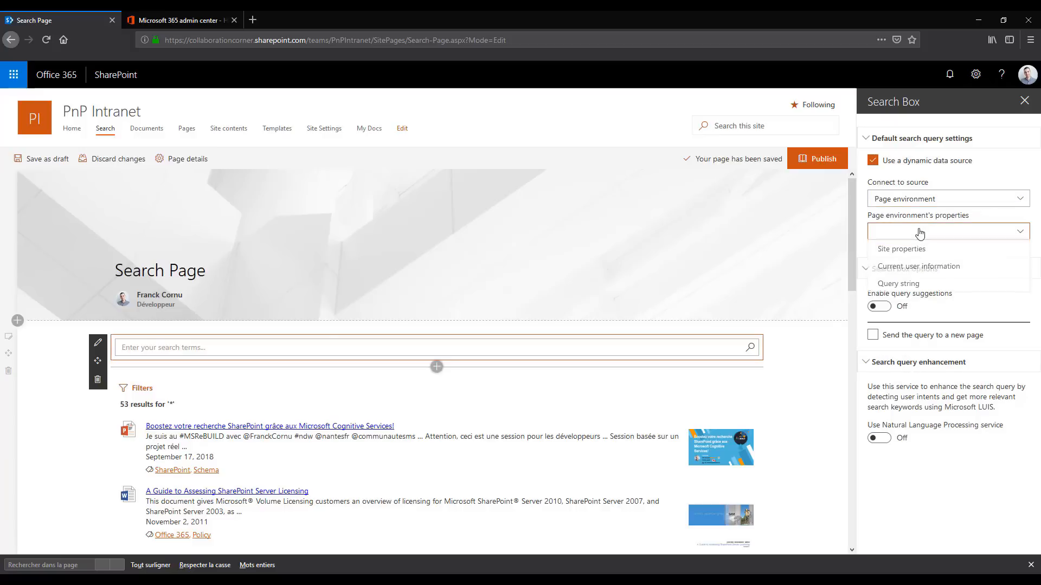
click(897, 282)
click(901, 268)
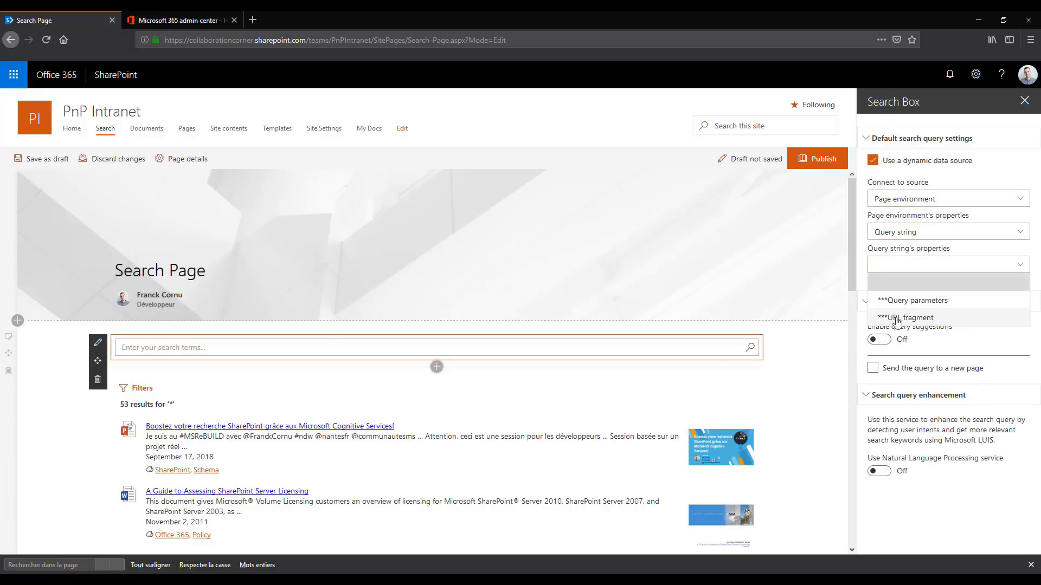
click(898, 319)
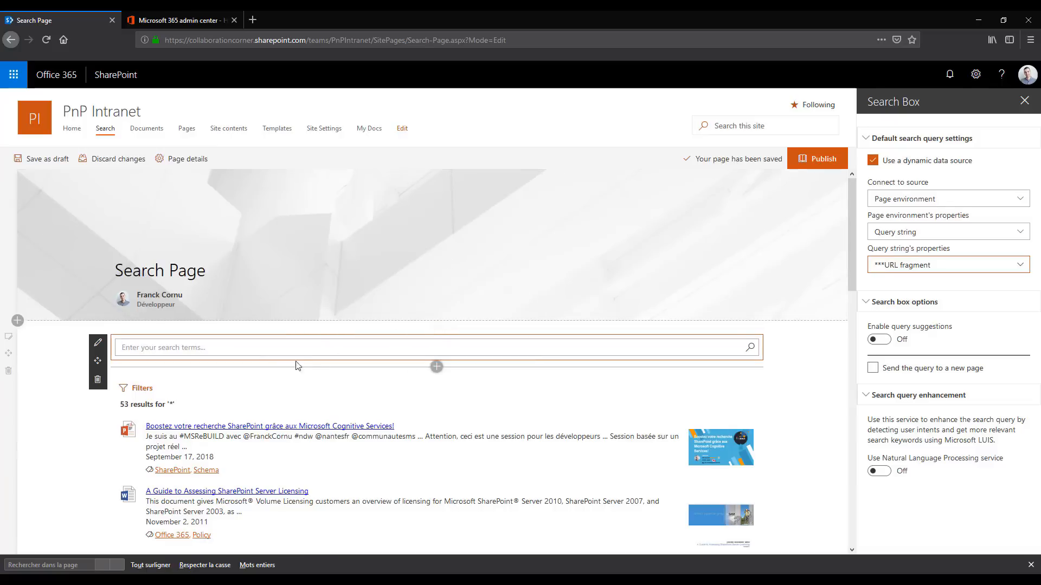
Filter the results through the first item's SharePoint tag and examine the URL fragment passed to the Search Box
click(309, 480)
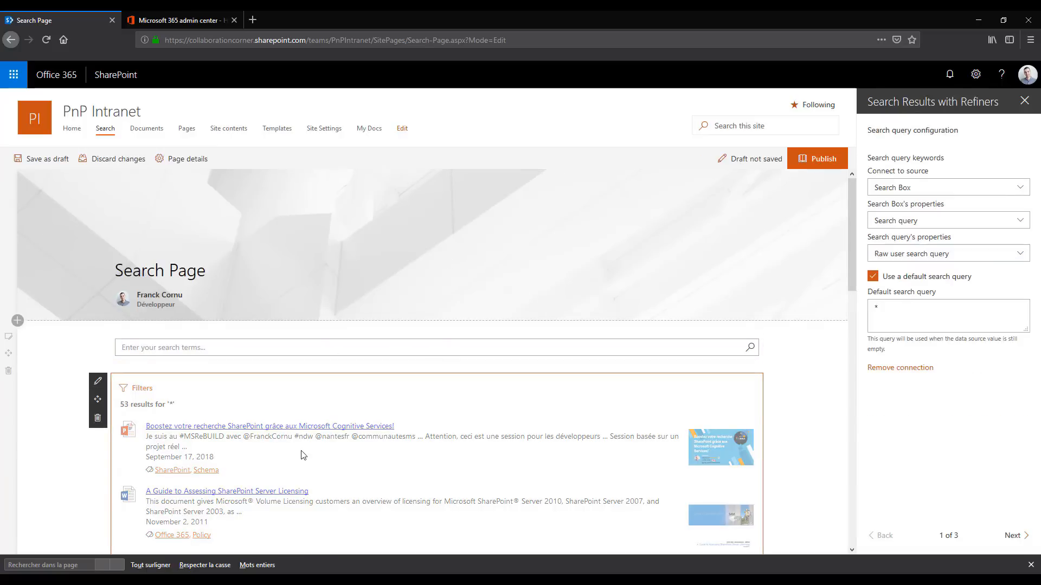
scroll(425, 395, down, 1)
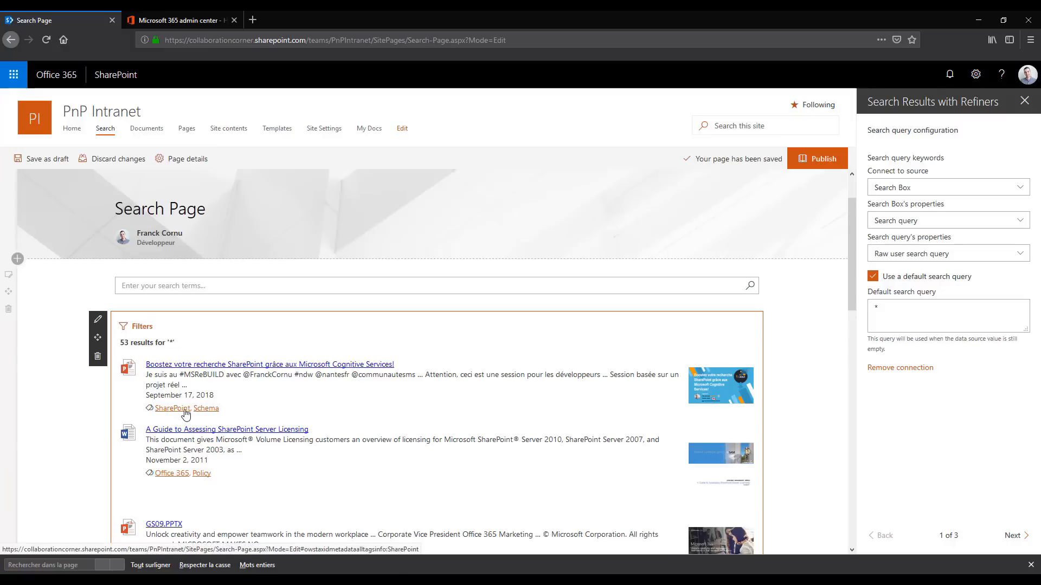
click(173, 409)
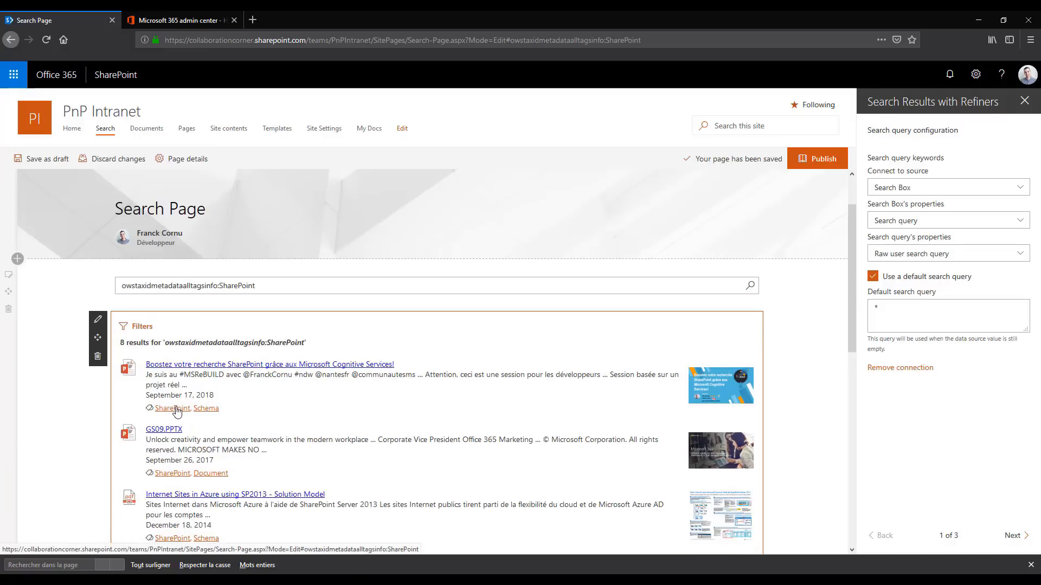
mouse_move(507, 39)
mouse_down()
mouse_move(659, 39)
mouse_move(506, 39)
mouse_up()
click(657, 37)
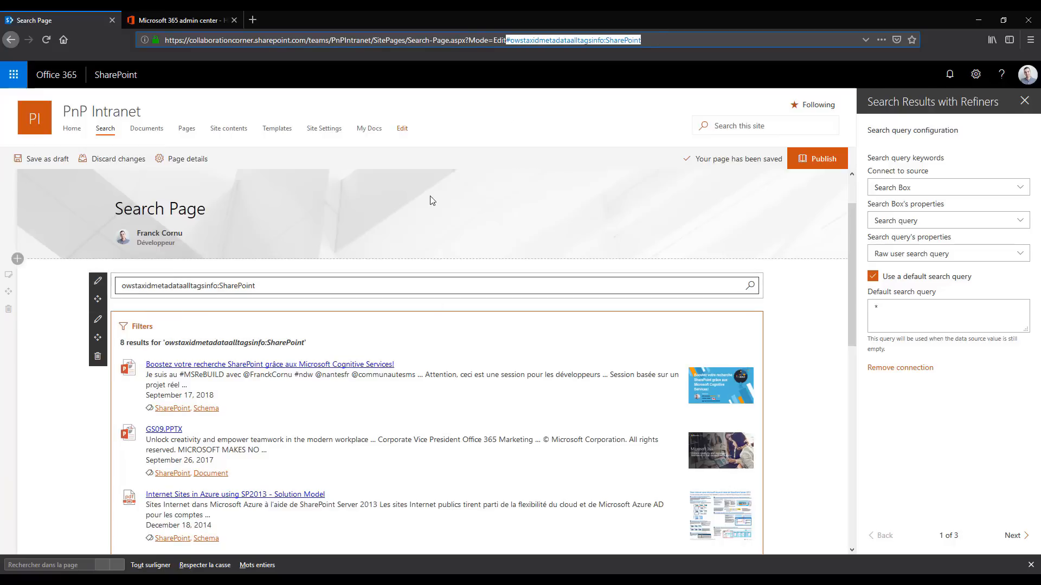
click(520, 40)
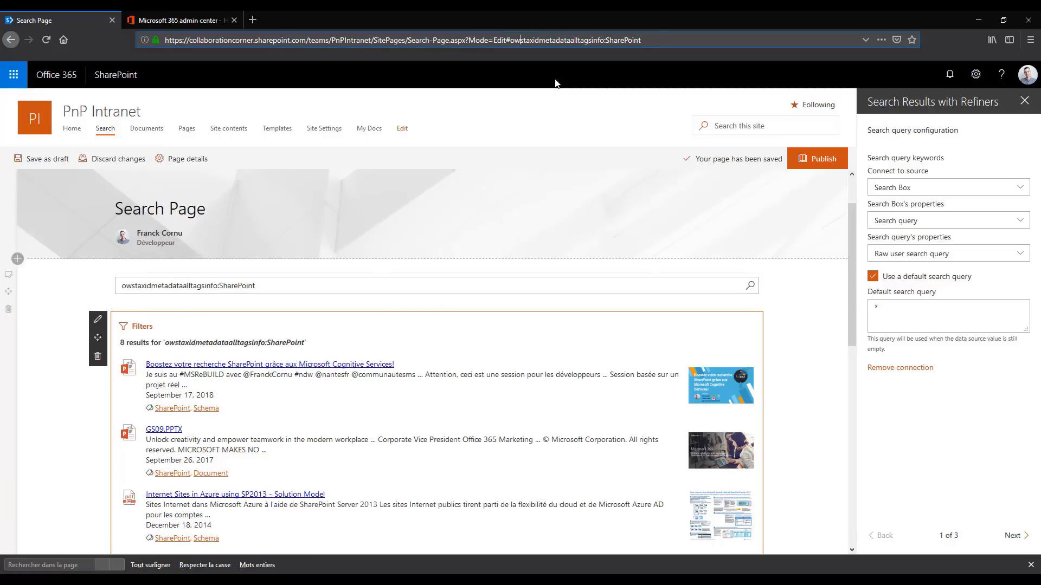
drag(510, 40, 641, 41)
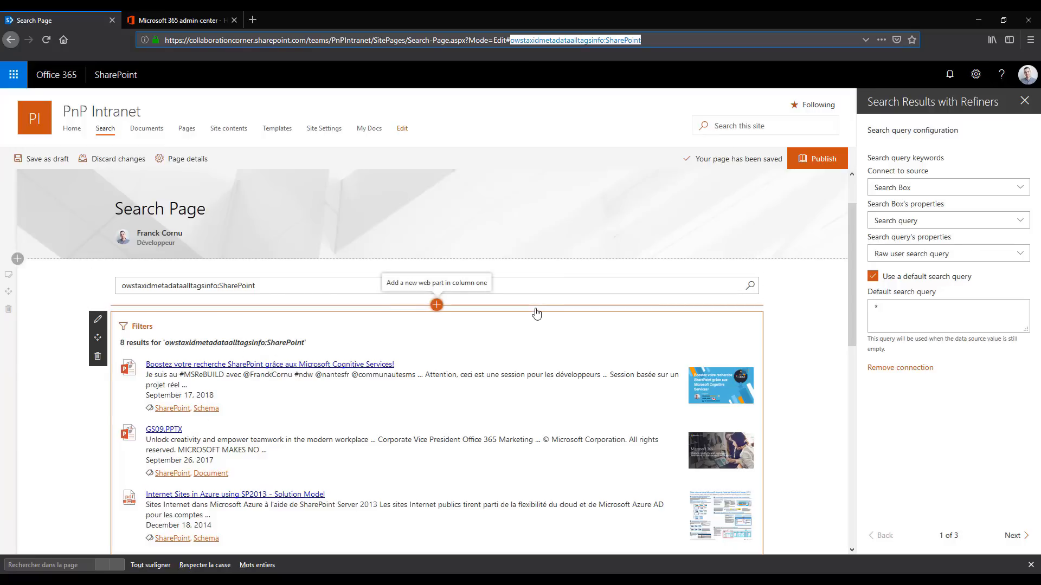
click(298, 282)
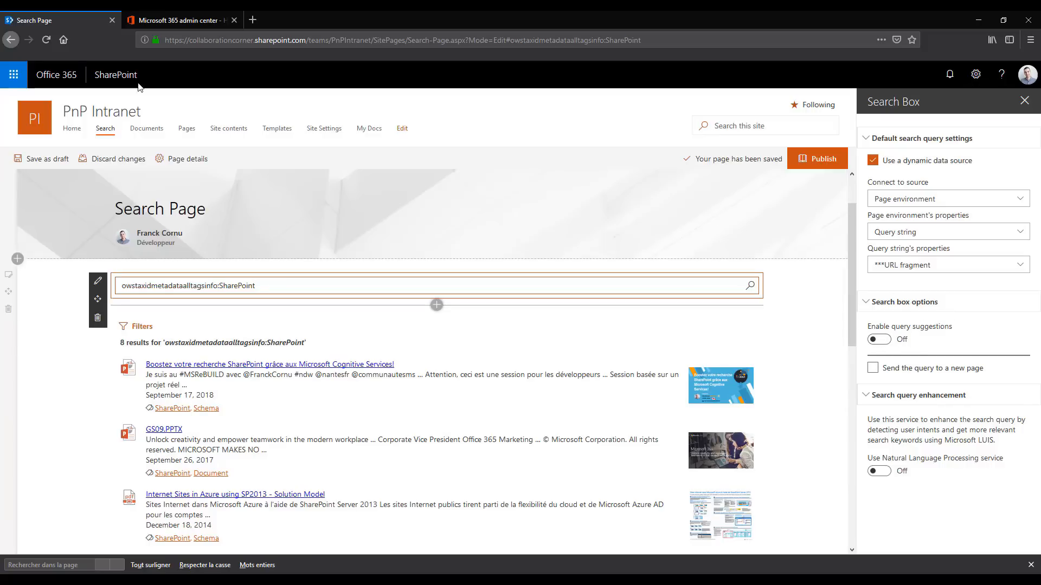
Switch to the Microsoft 365 admin center and open the query suggestion settings in SharePoint's search administration
click(174, 25)
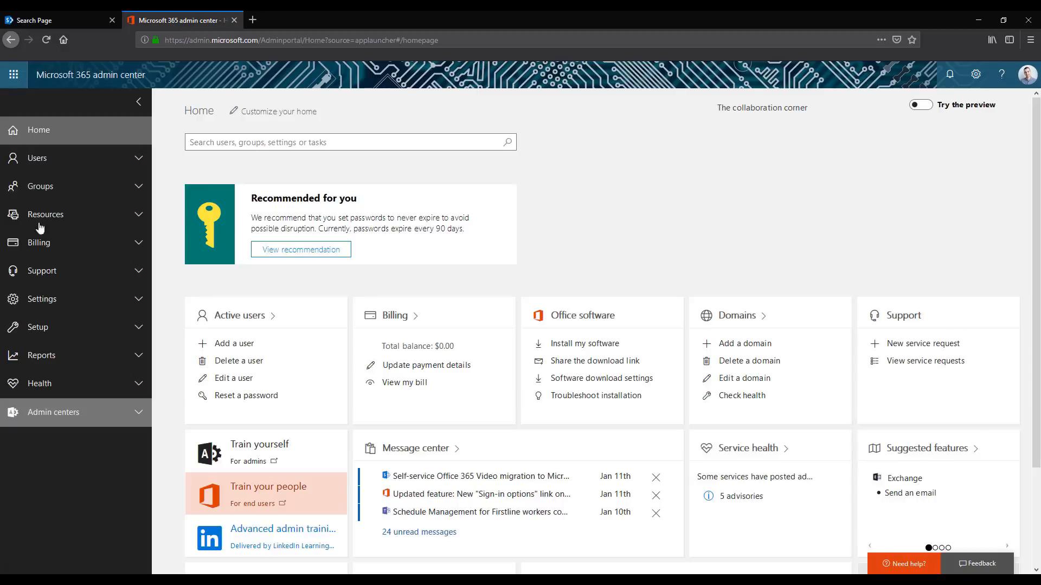
click(111, 414)
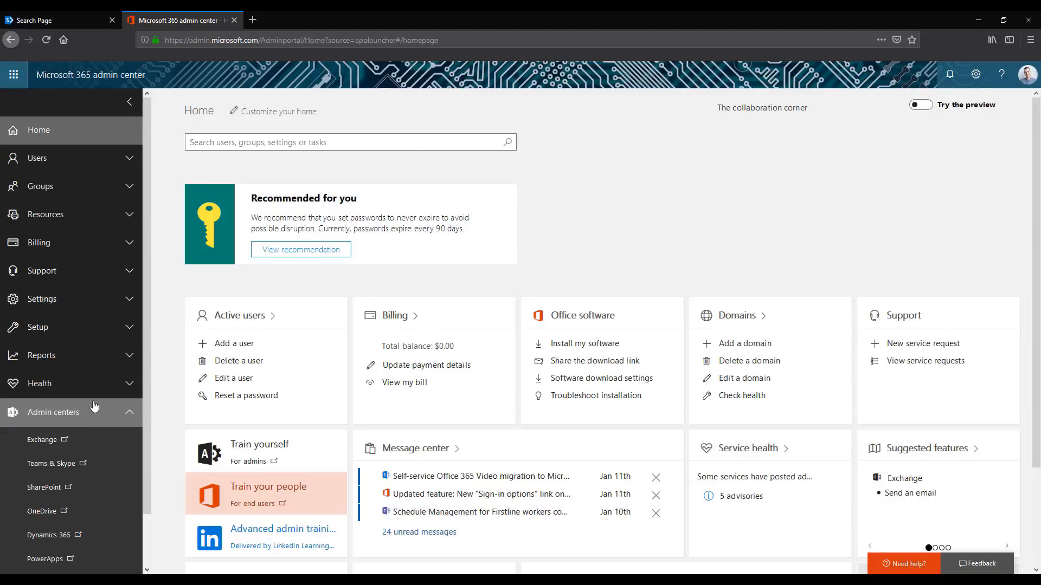
scroll(65, 450, down, 1)
click(49, 444)
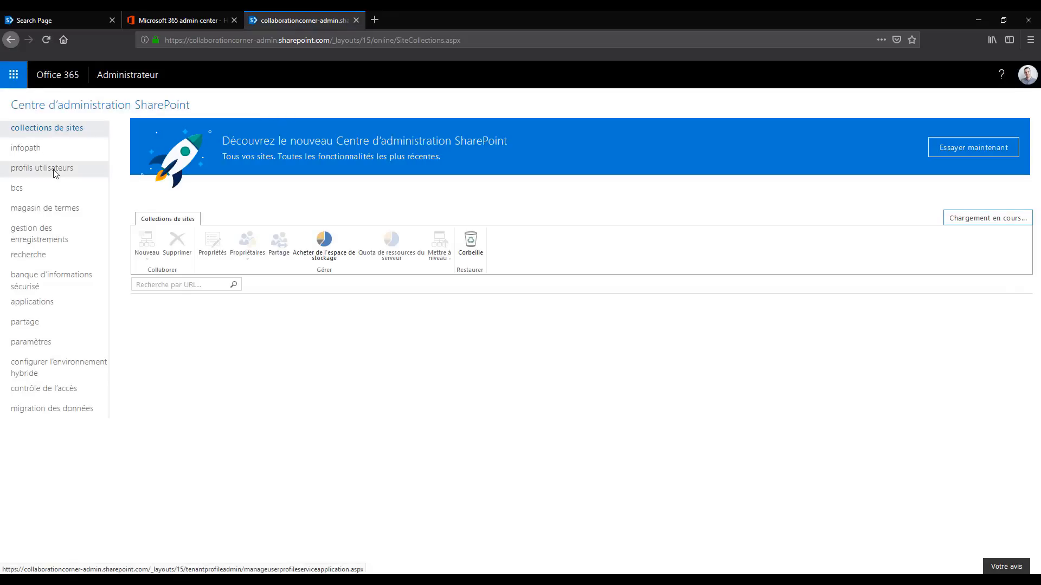
click(42, 262)
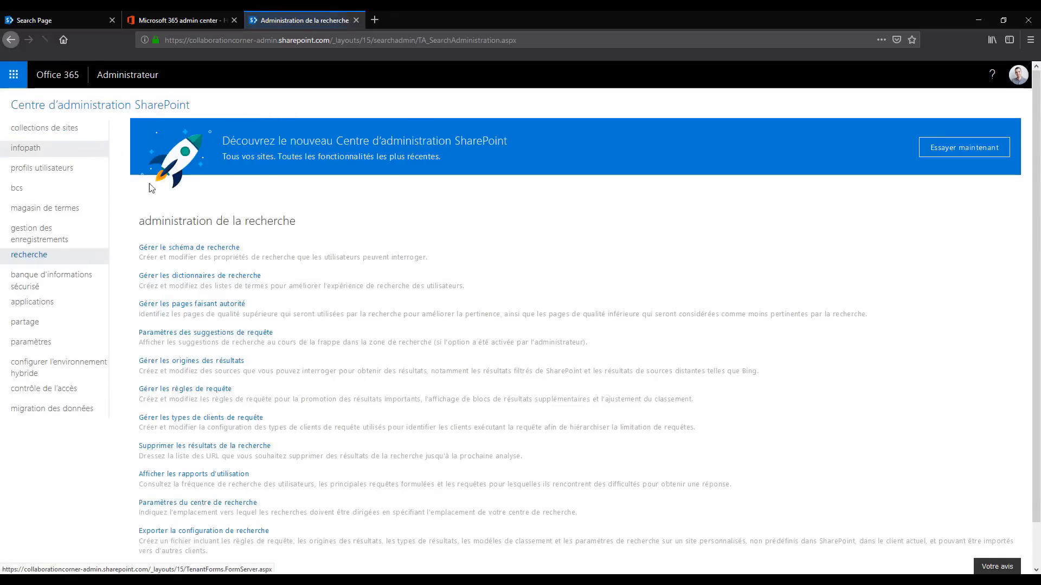
click(229, 277)
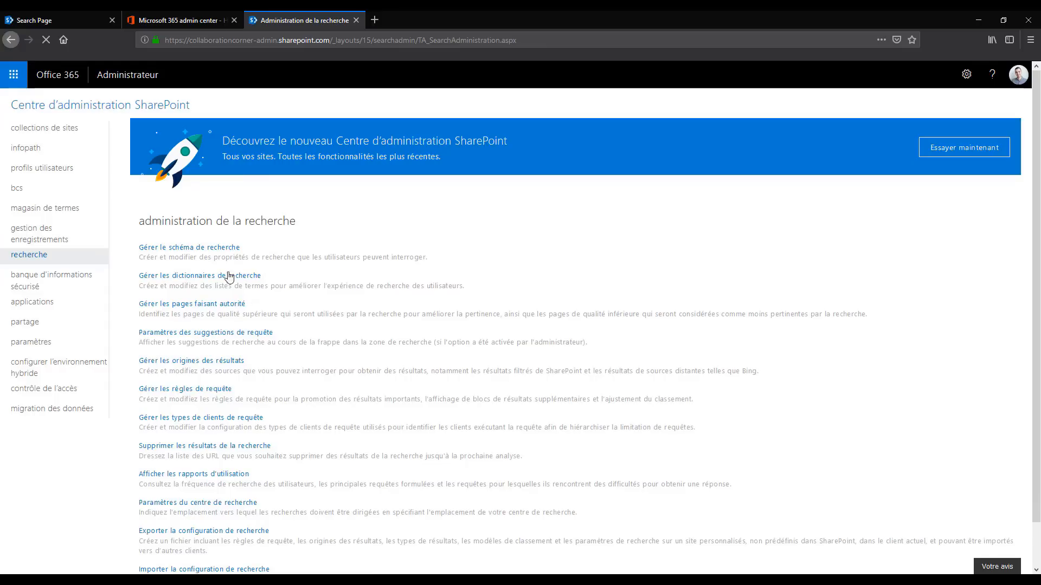
scroll(222, 283, down, 1)
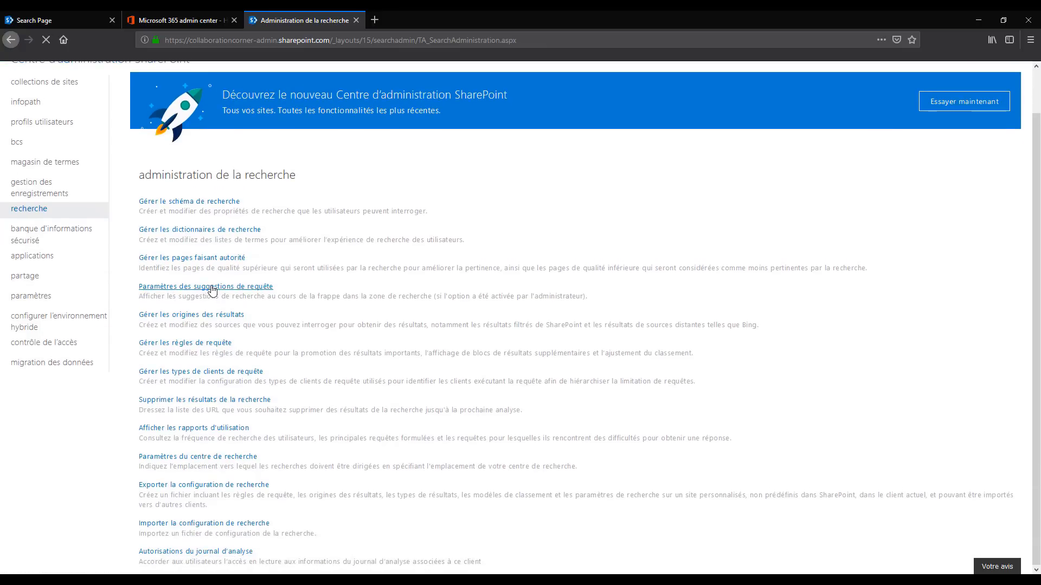
click(212, 288)
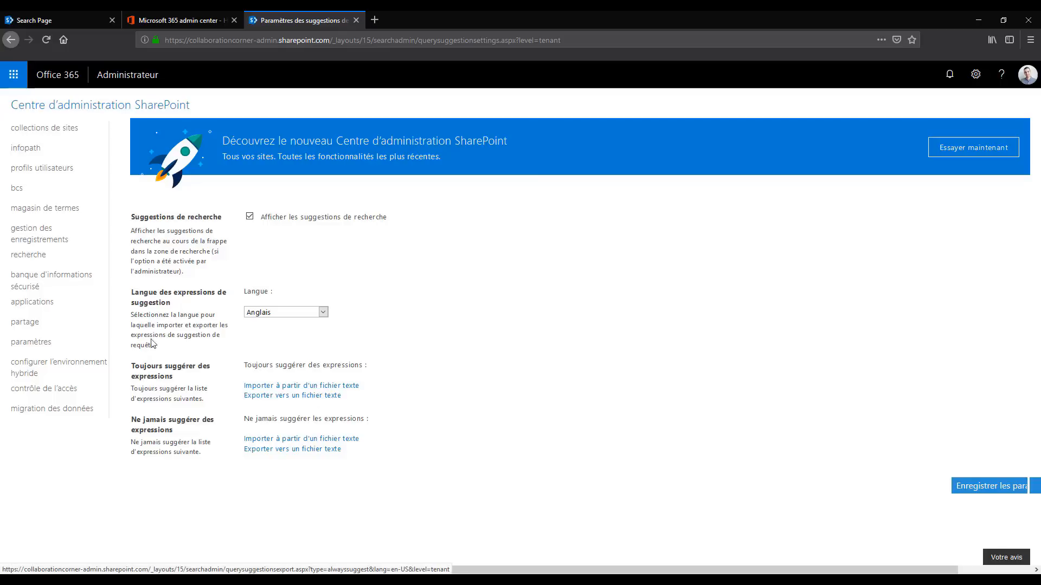
Export the English always-suggested phrases to a text file and review the list in Notepad
click(290, 397)
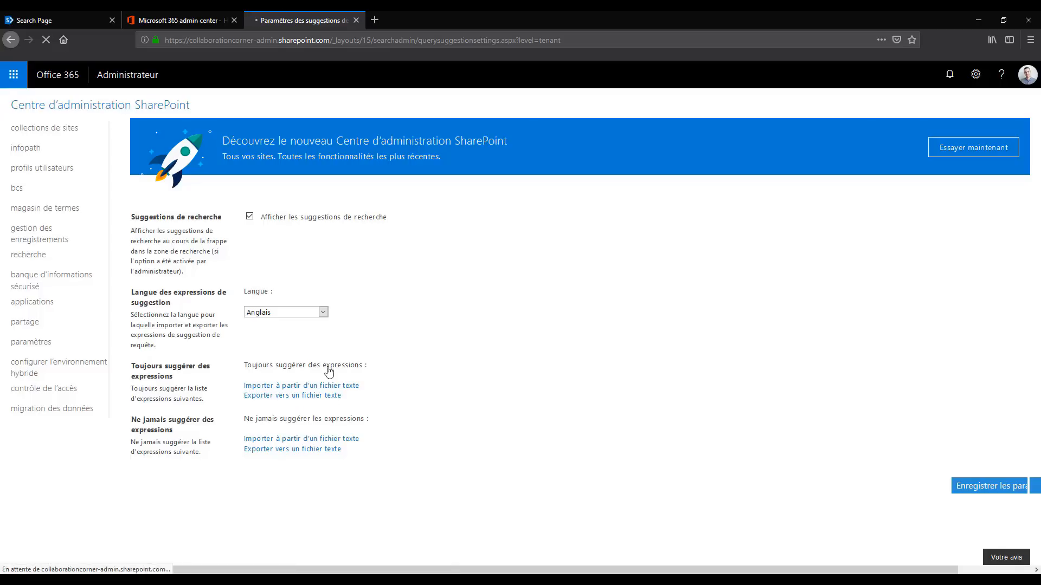
click(559, 357)
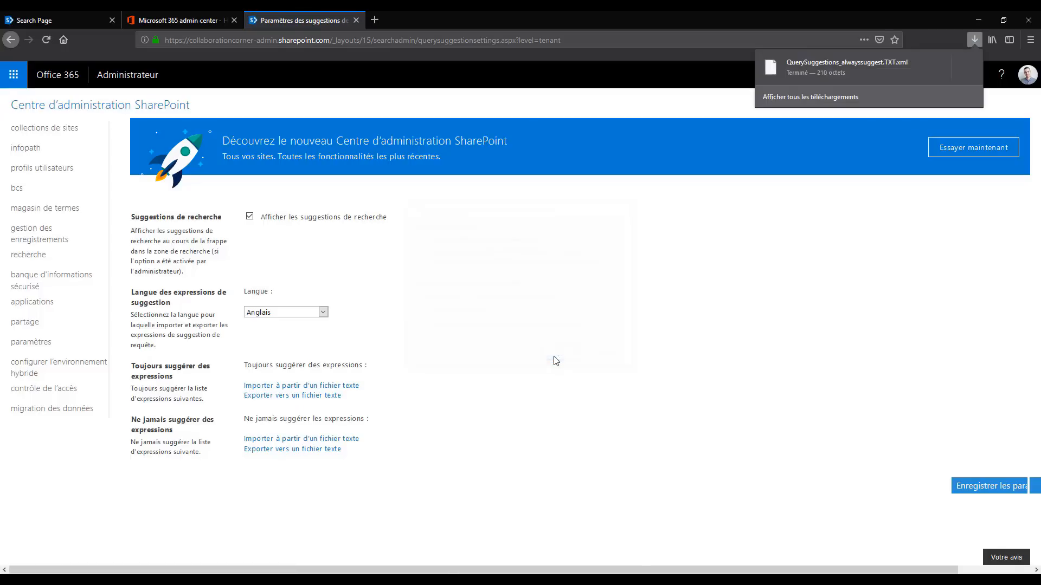
double_click(487, 294)
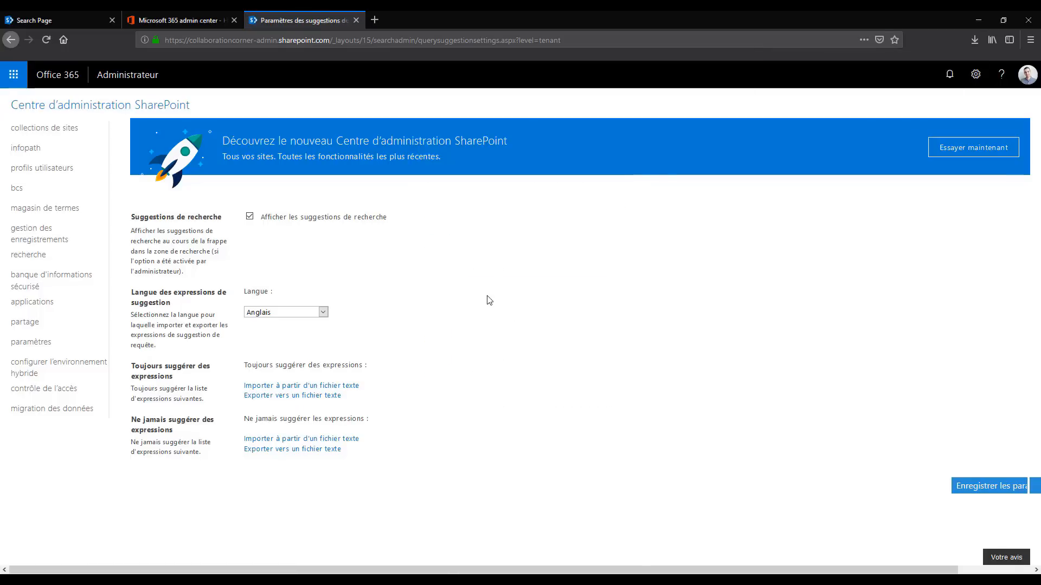
drag(165, 52, 331, 125)
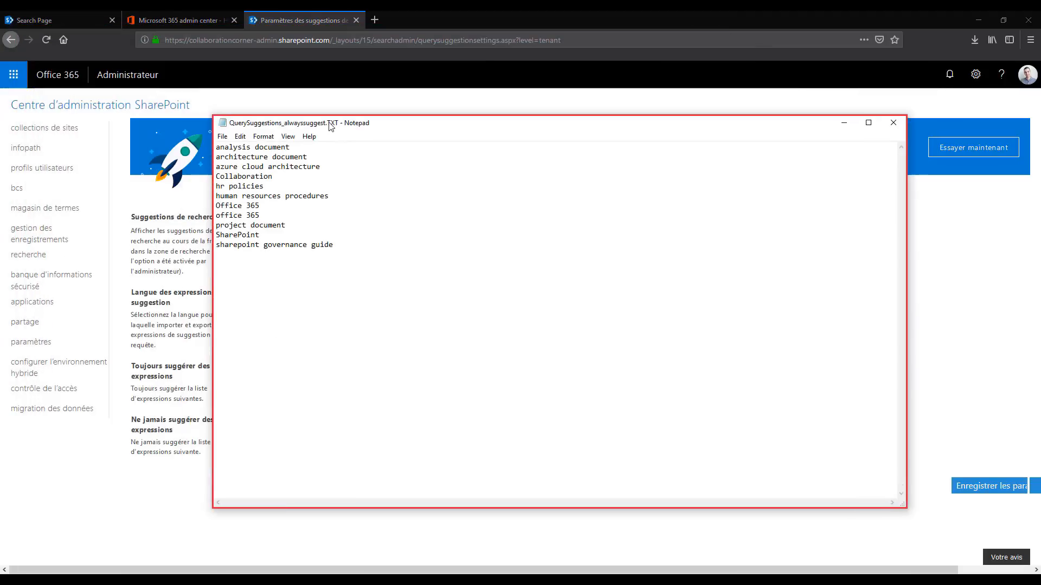
drag(375, 245, 216, 146)
click(354, 324)
key(ctrl+a)
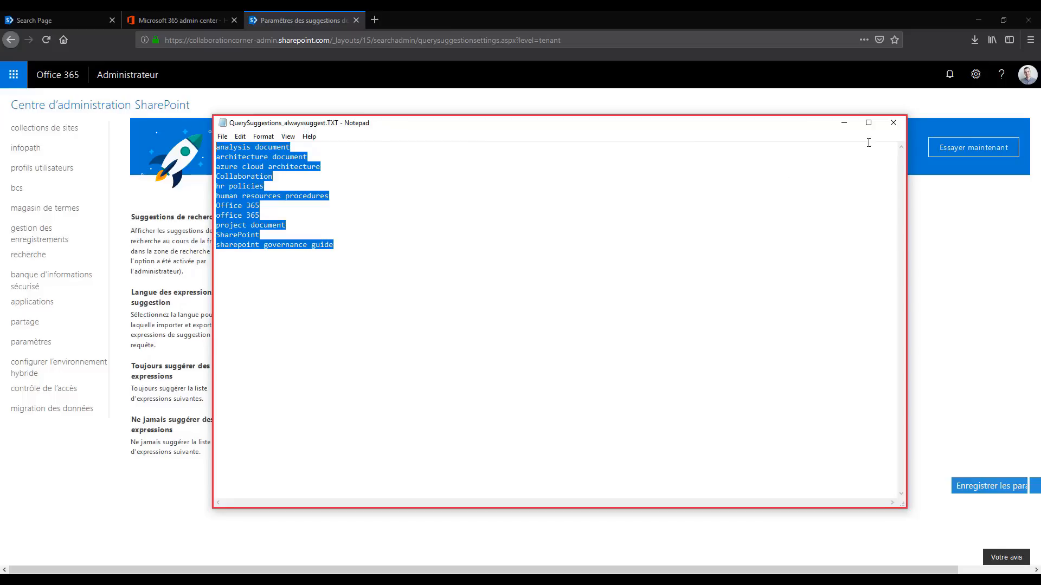
click(892, 123)
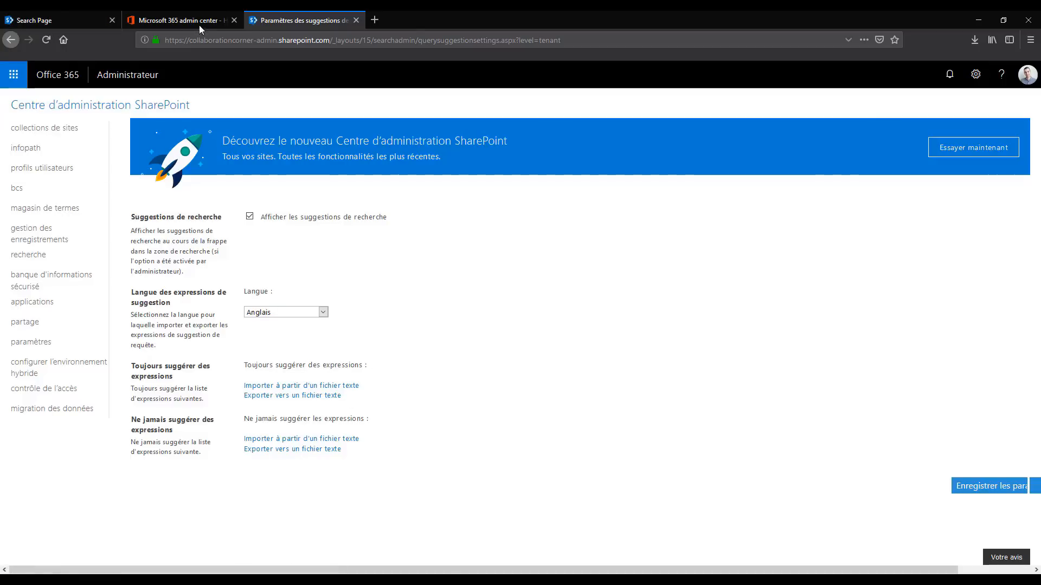
Enable query suggestions for the Search Box on the Search Page and test them with "shar"
click(56, 13)
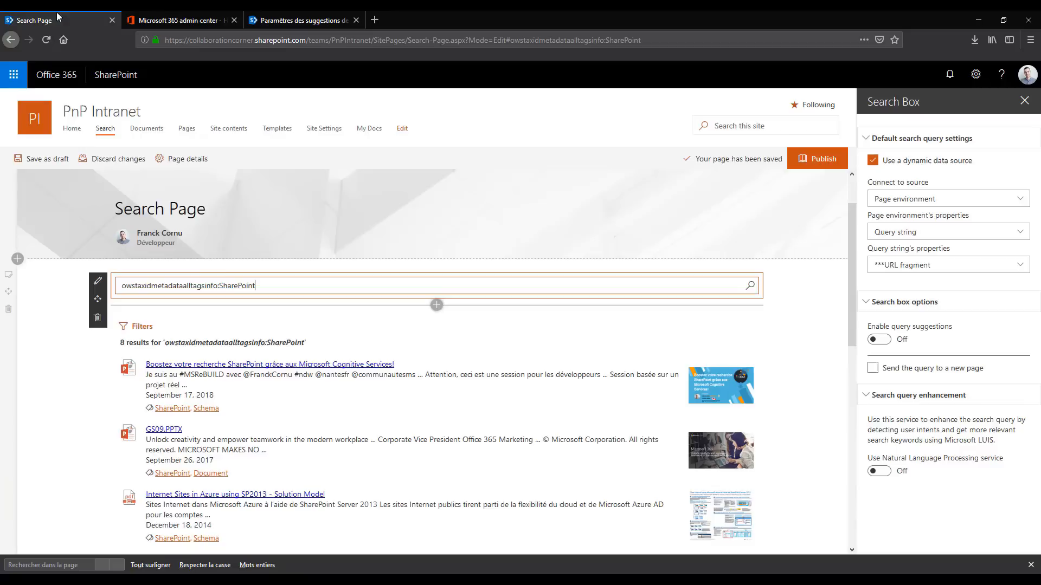
click(889, 341)
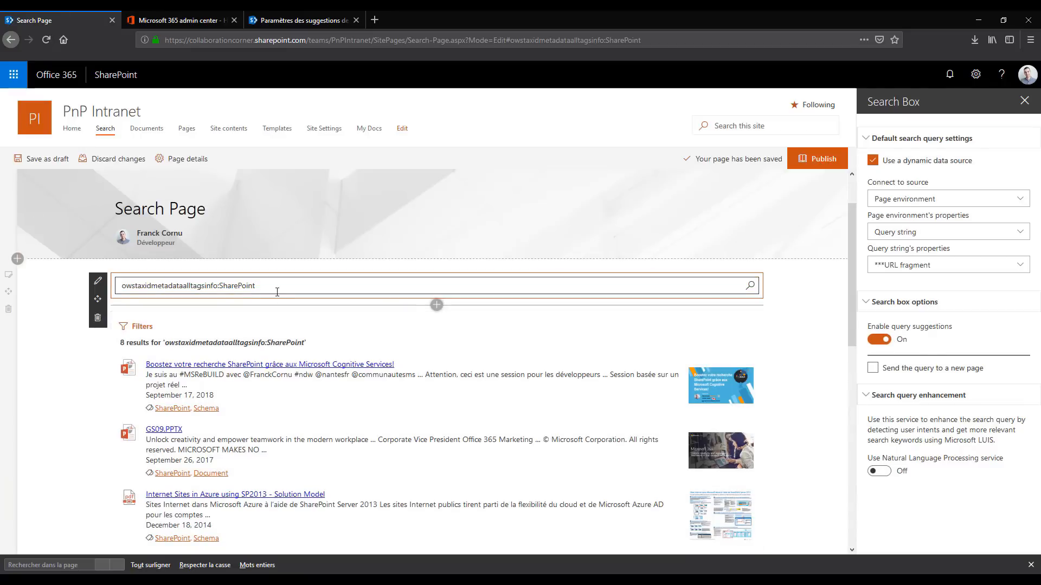
drag(276, 292, 14, 279)
key(BackSpace)
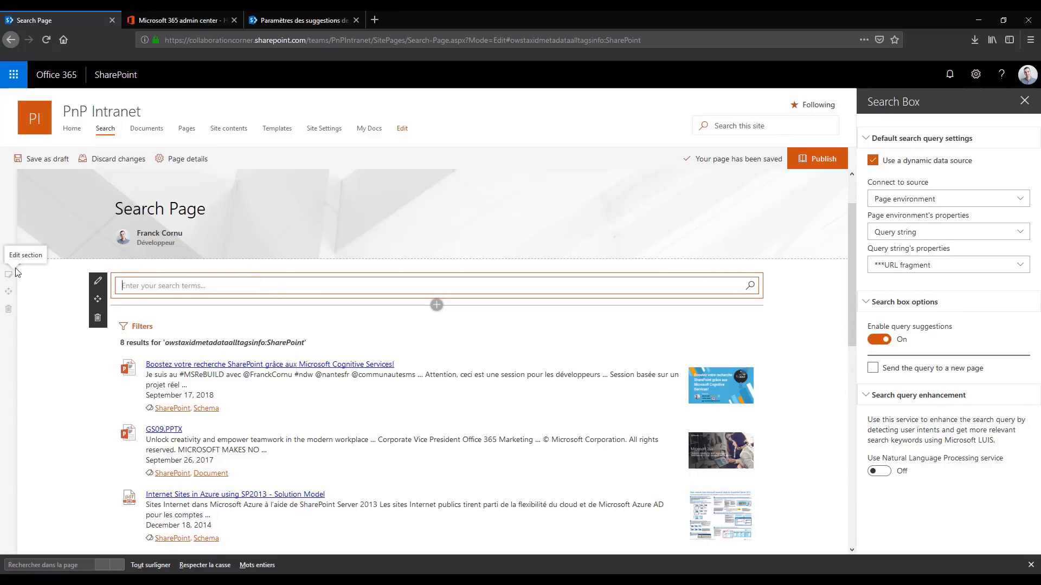
text(shar)
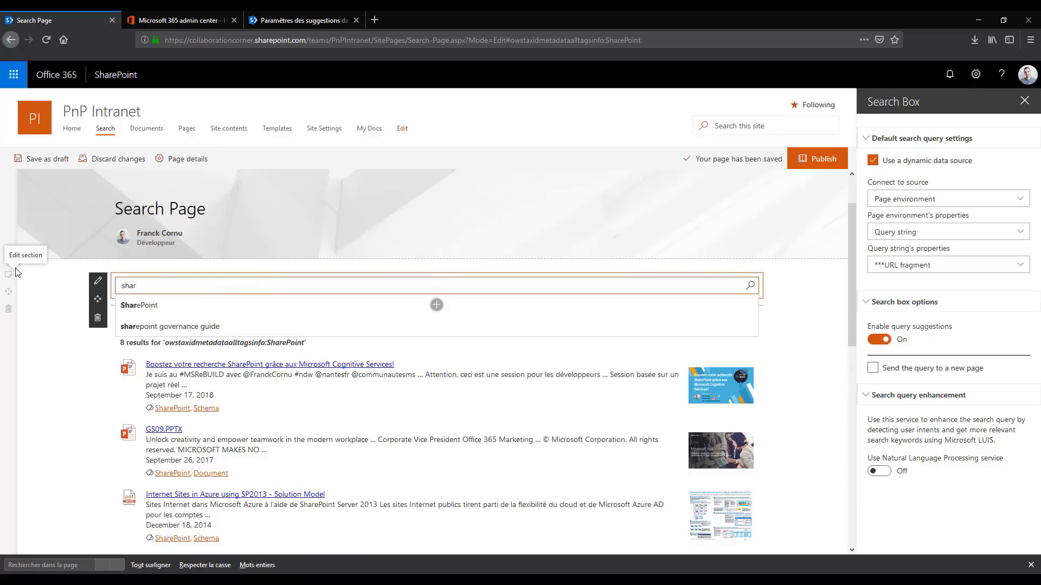
key(Down)
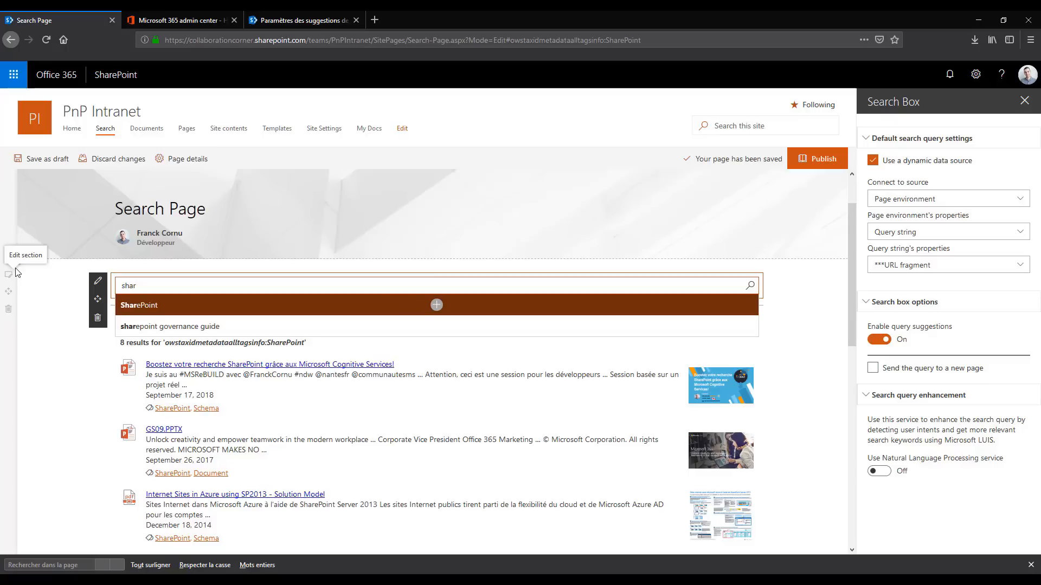
Replace the query in the Search Box with the suggested phrase Office 365 and run the search
key(ctrl+a)
text(offi)
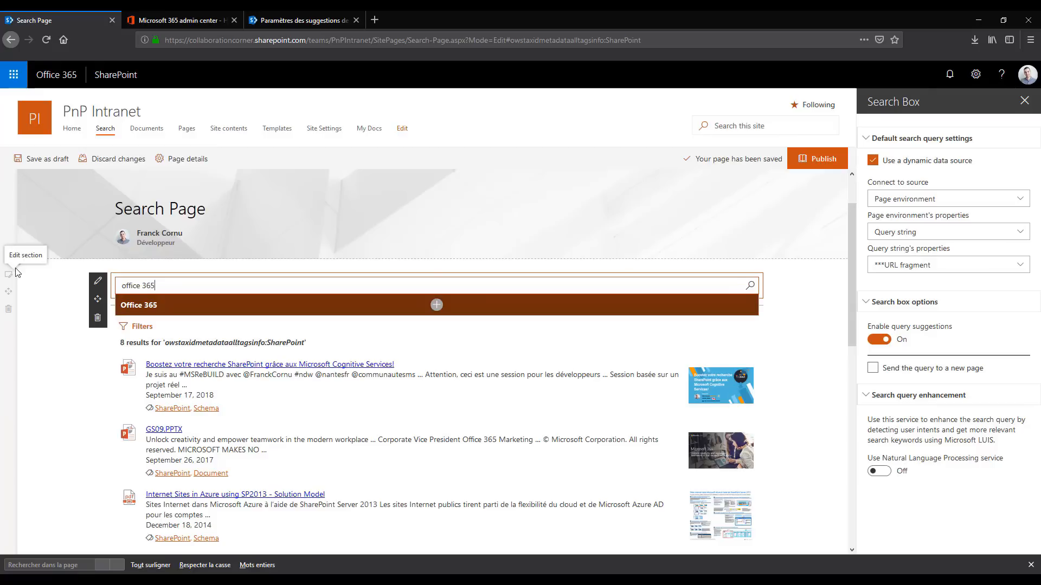
text(ce 365)
key(Return)
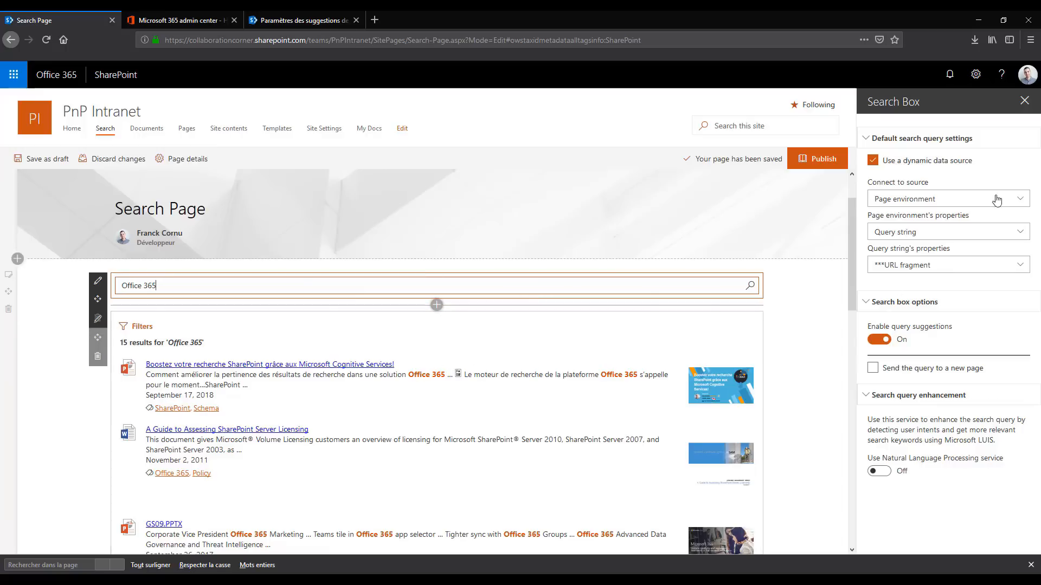
Close the Search Box settings and delete the search results web part from the Search Page
click(1024, 103)
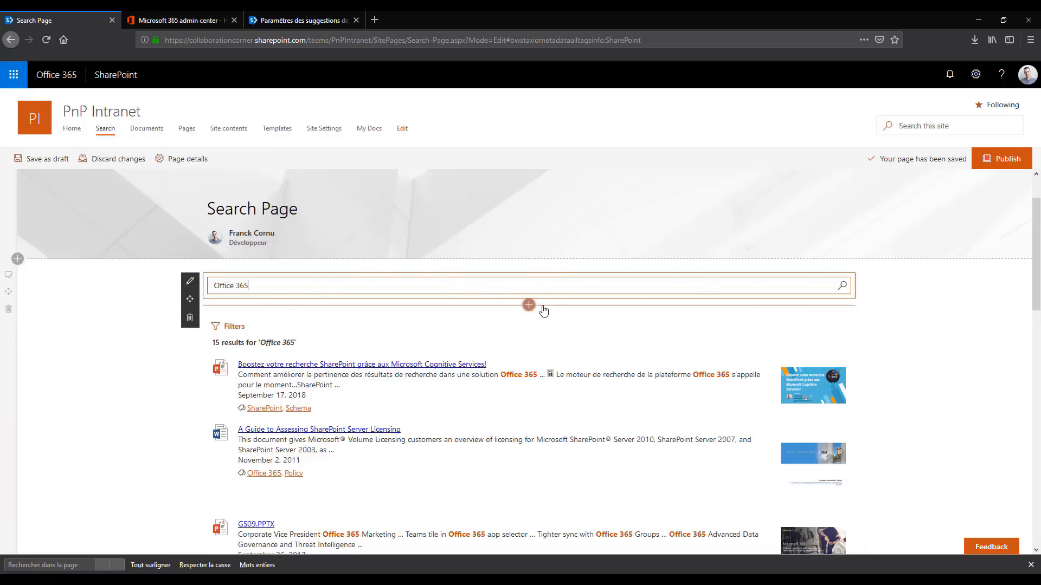
scroll(488, 309, down, 1)
click(189, 294)
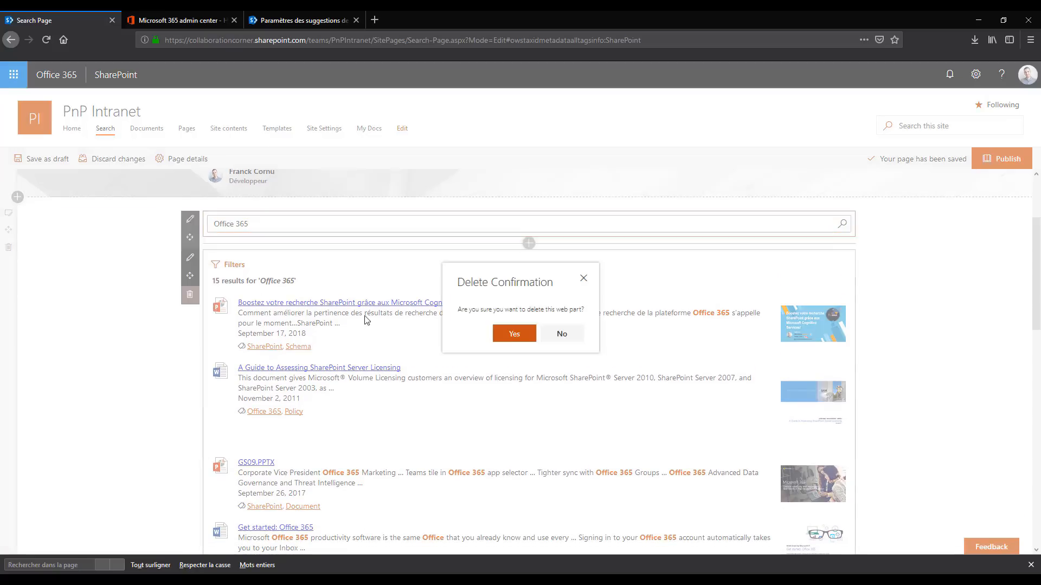
click(513, 334)
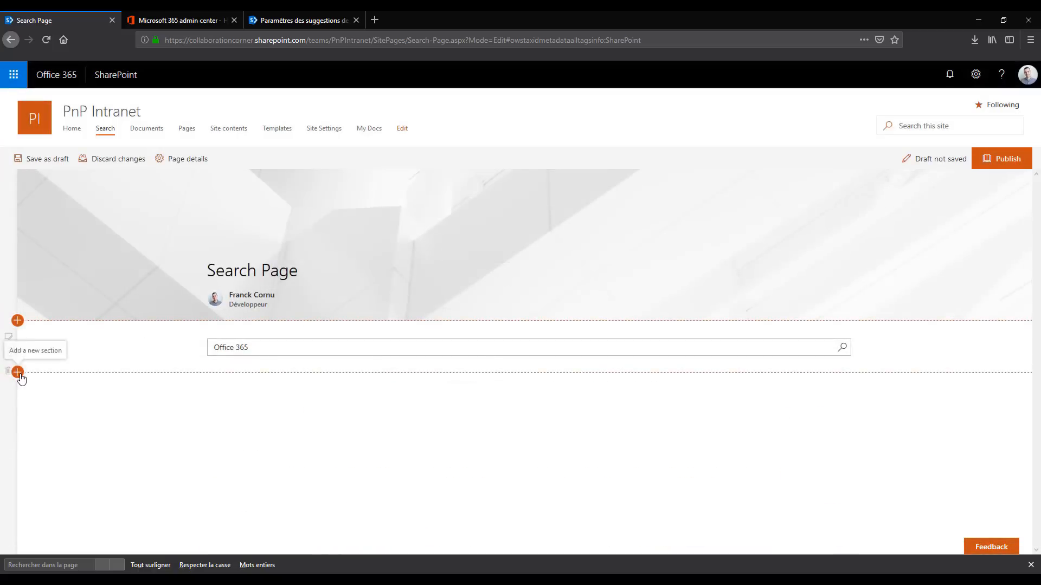
Add a two-column section below the Search Box on the Search Page
click(18, 372)
click(112, 356)
scroll(357, 343, down, 1)
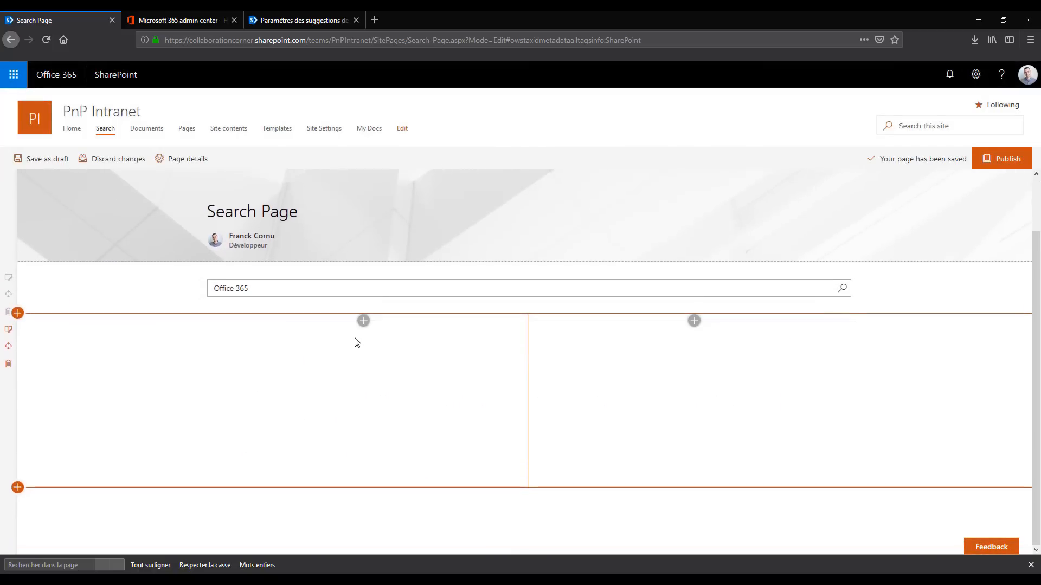
Add a Search Results with Refiners web part to each column of the new section
click(363, 321)
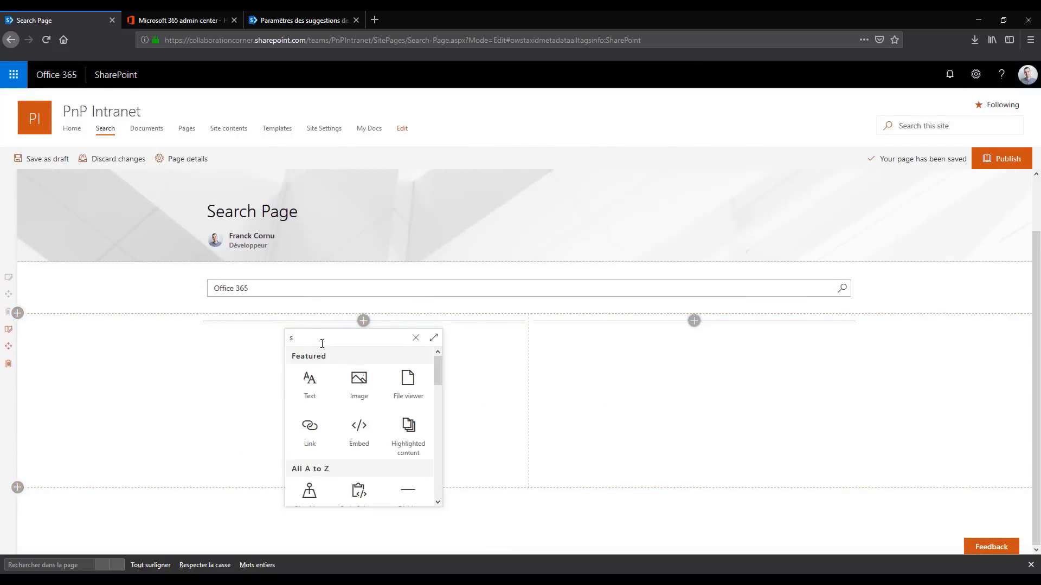
text(searc)
click(362, 386)
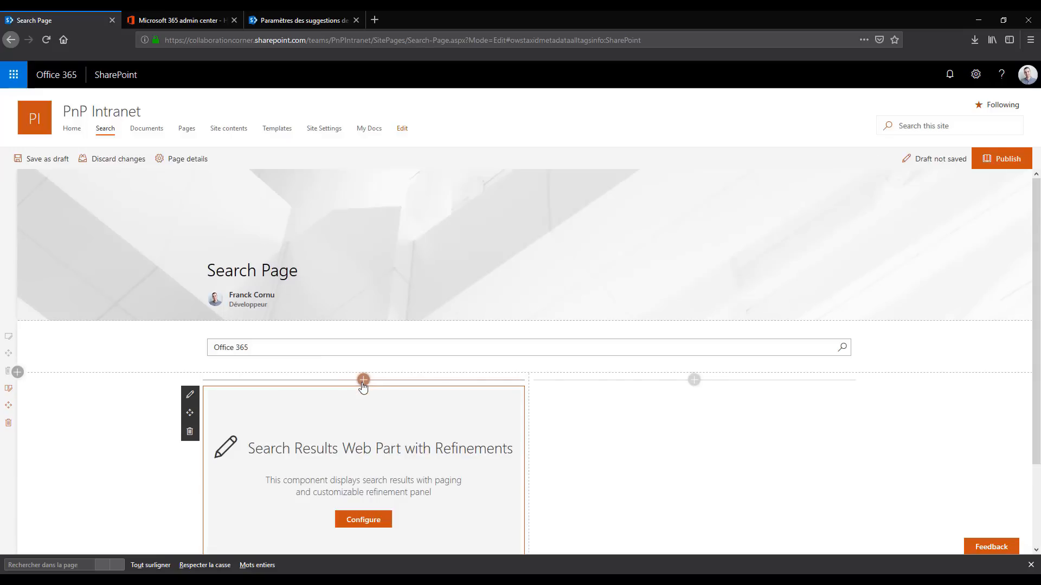
scroll(429, 367, down, 1)
click(694, 317)
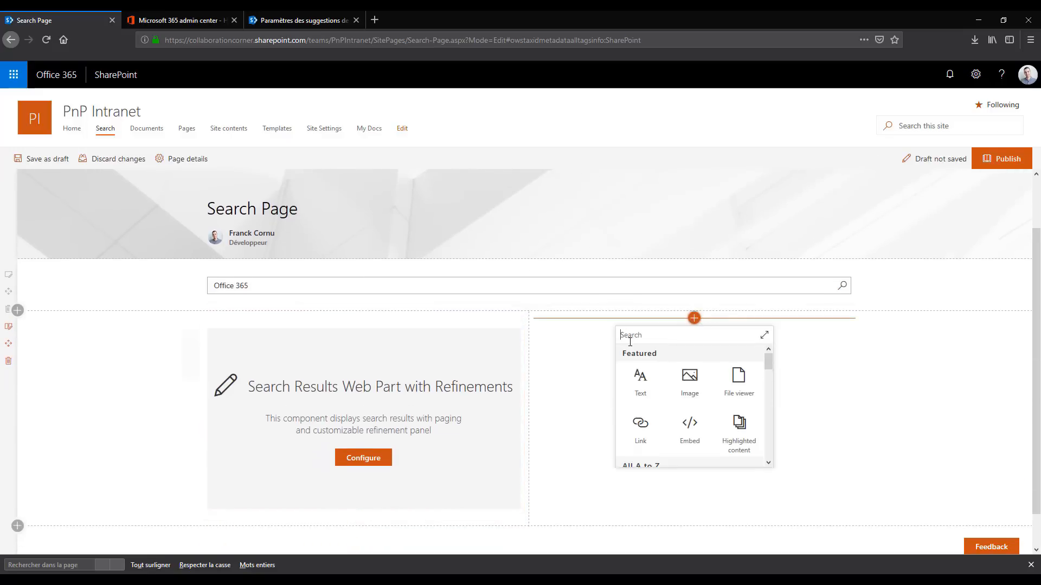
text(sear)
click(689, 386)
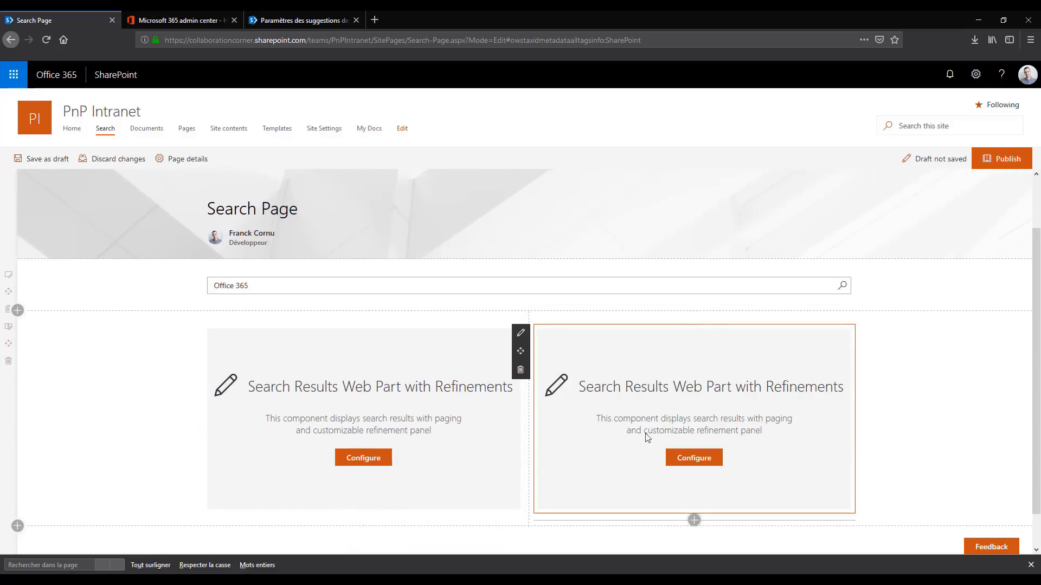
Connect the first column's results web part to the Search Box's raw user search query, with * as the default search query
click(363, 458)
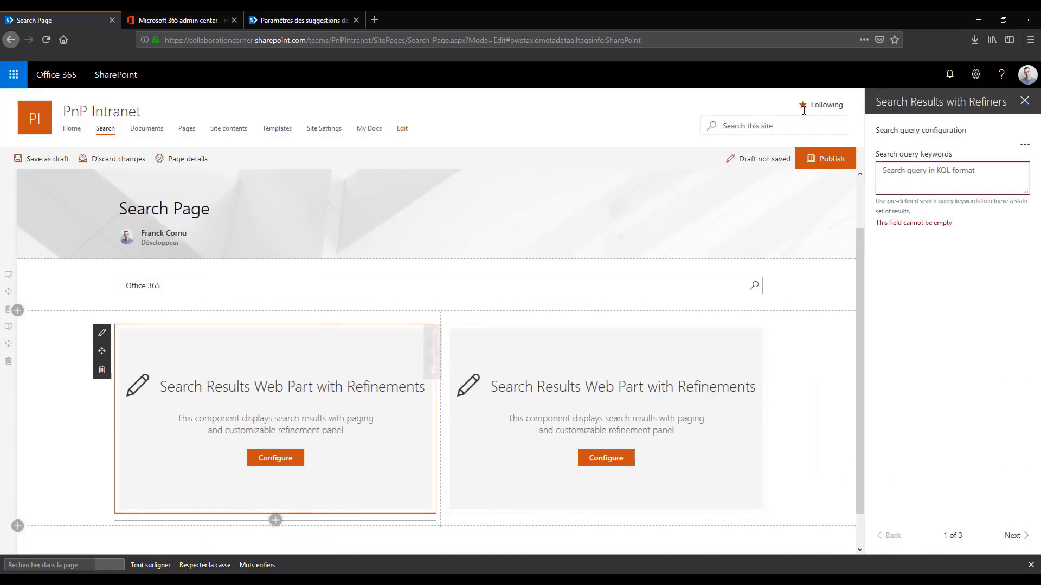
click(1025, 149)
click(1000, 157)
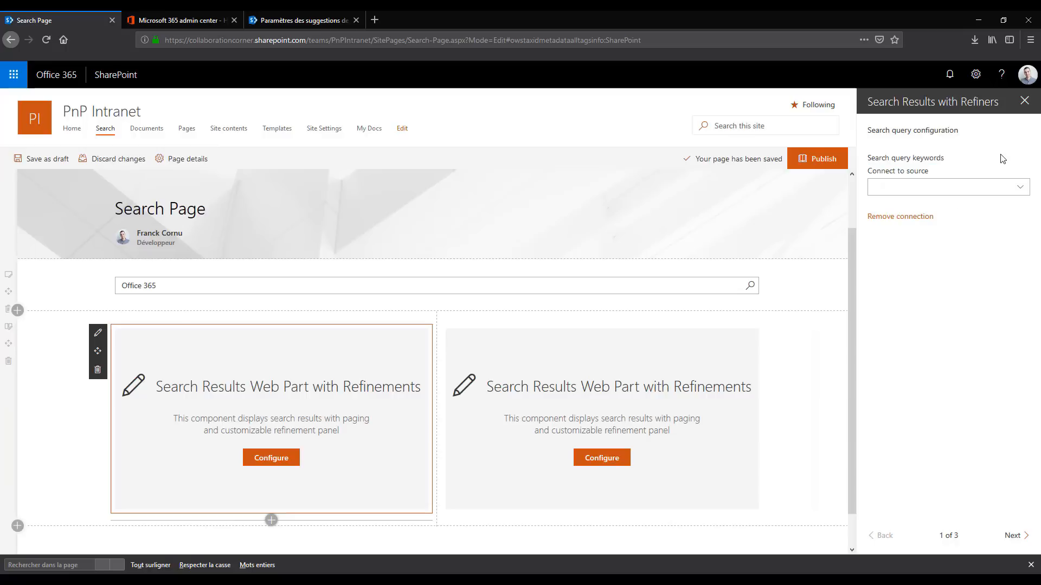
click(932, 188)
click(902, 225)
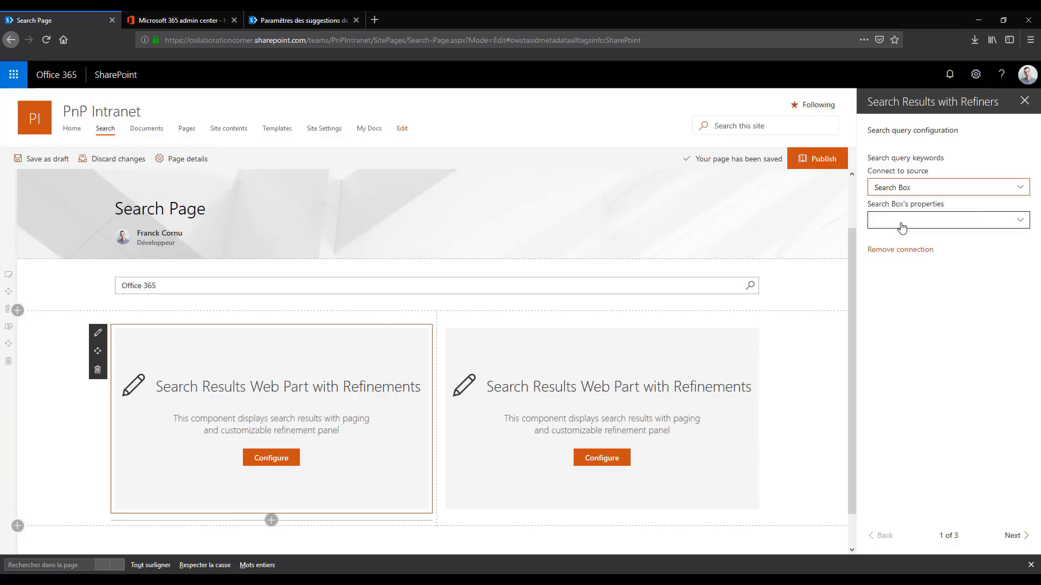
click(901, 226)
click(887, 236)
click(873, 256)
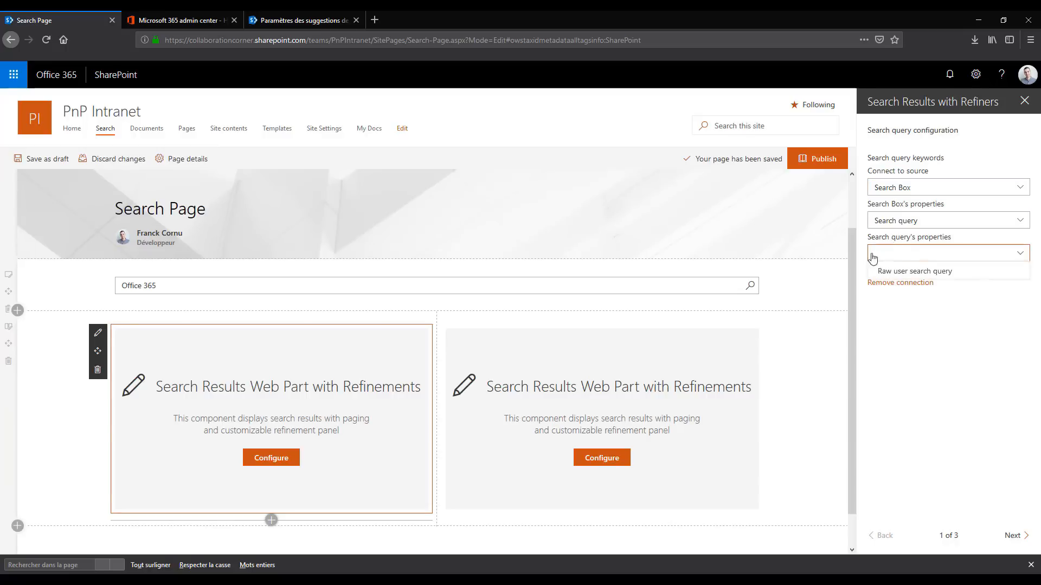
click(884, 271)
click(873, 276)
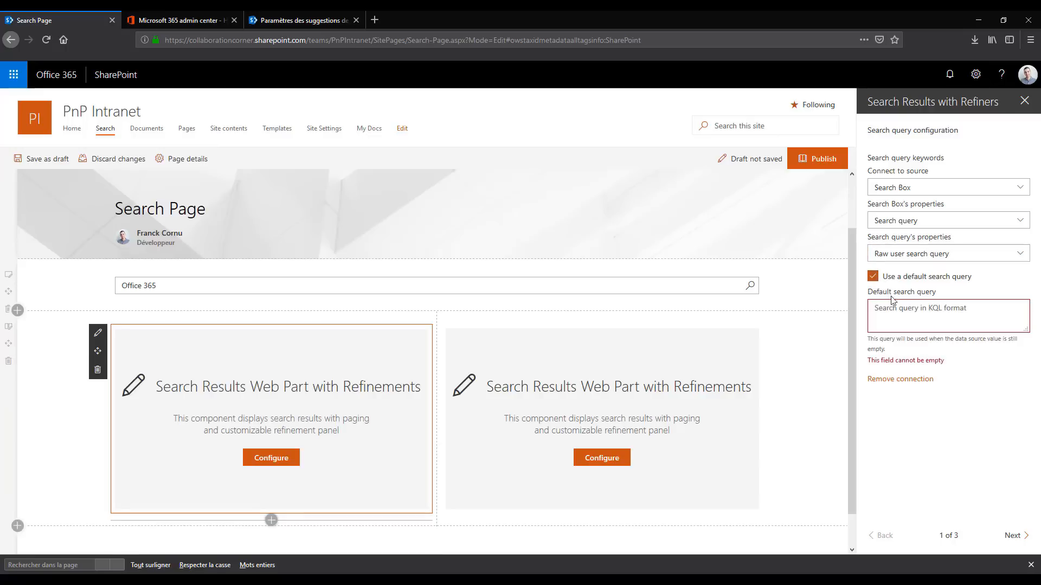
click(897, 311)
text(*)
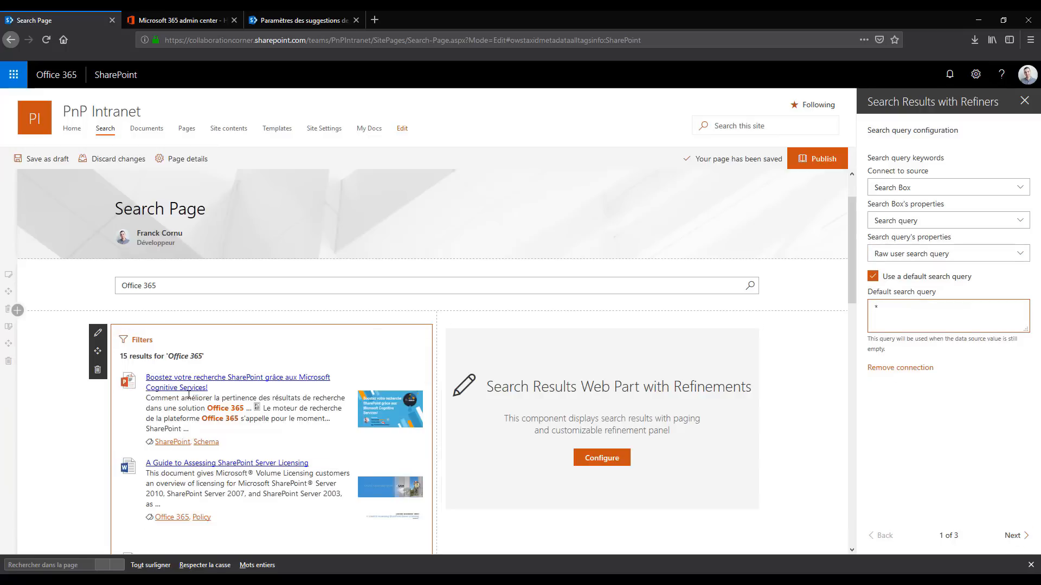
Connect the second column's results web part to the Search Box's raw user search query, with sharepoint as the default search query
click(600, 464)
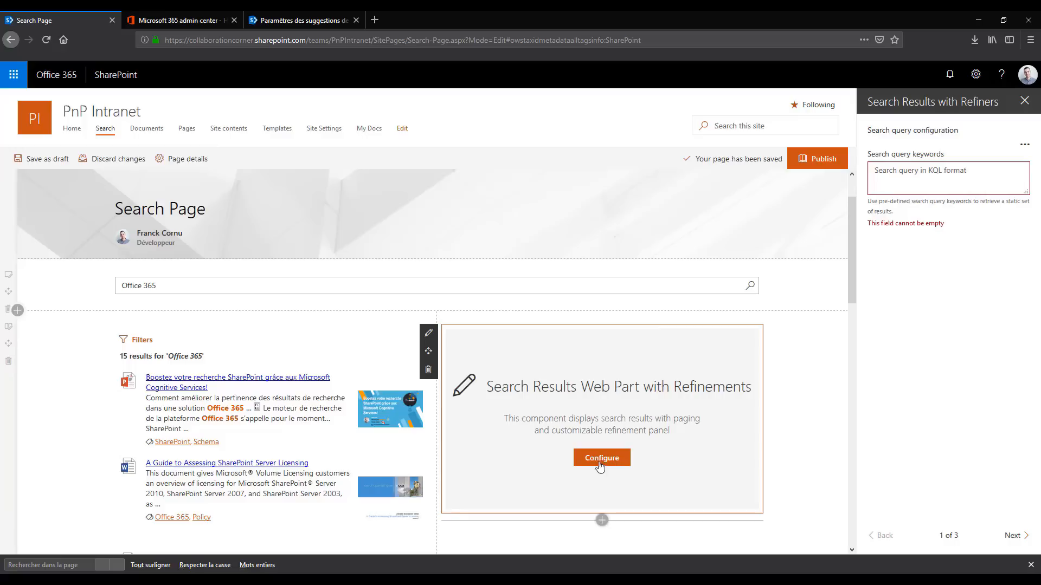
click(1024, 144)
click(995, 159)
click(902, 190)
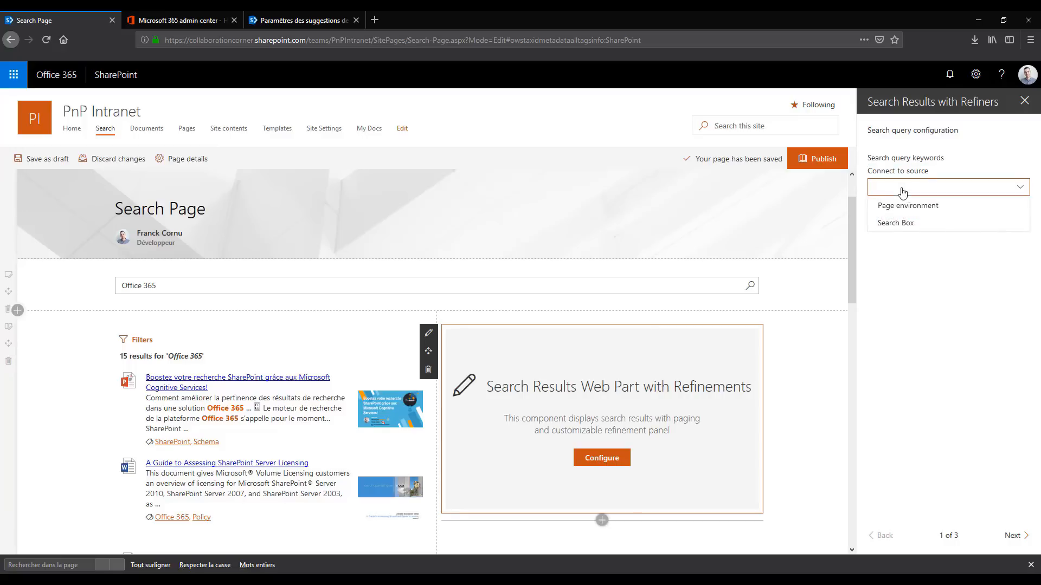
click(896, 223)
click(895, 221)
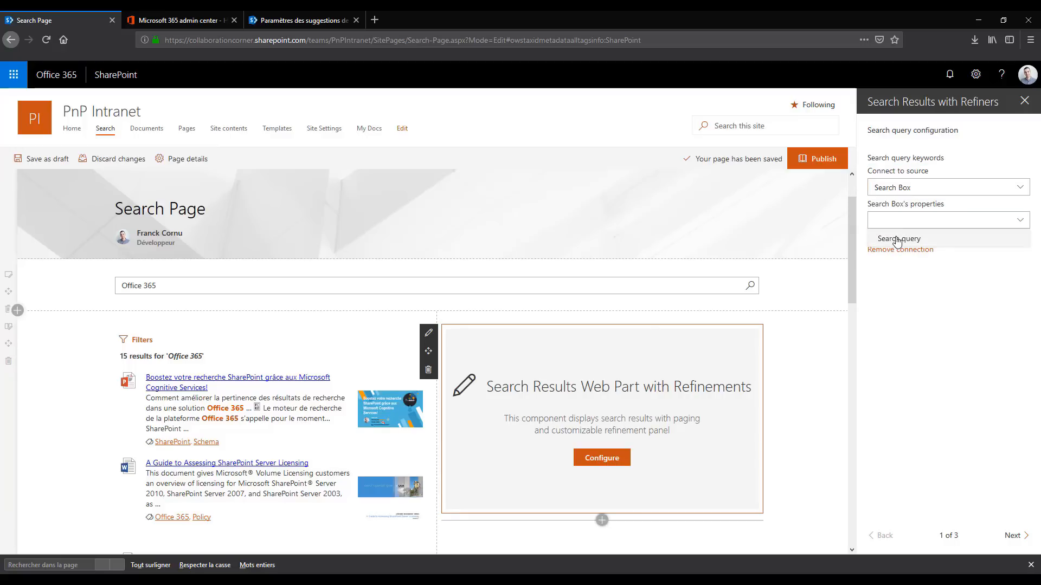
click(897, 239)
click(942, 253)
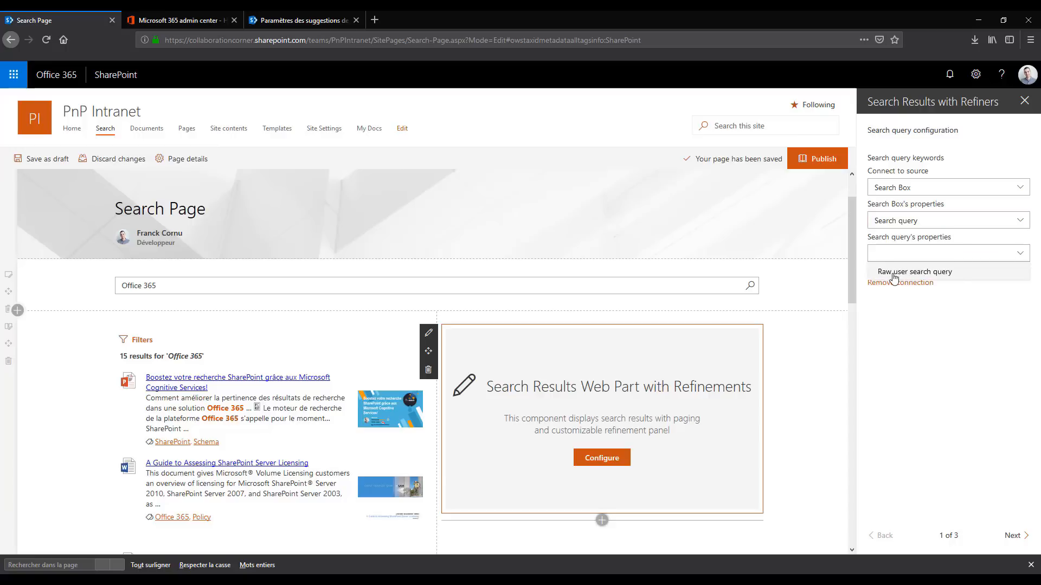
click(897, 270)
click(917, 279)
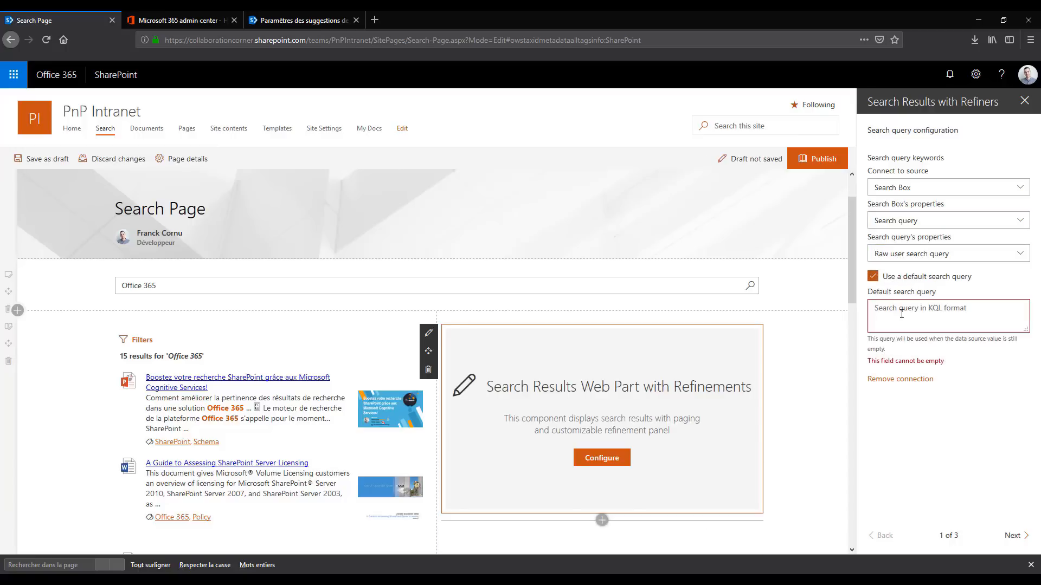
text(sharepoint)
Set the second column's results layout to Tiles and save the Search Page as a draft
click(1012, 535)
click(1011, 536)
click(948, 337)
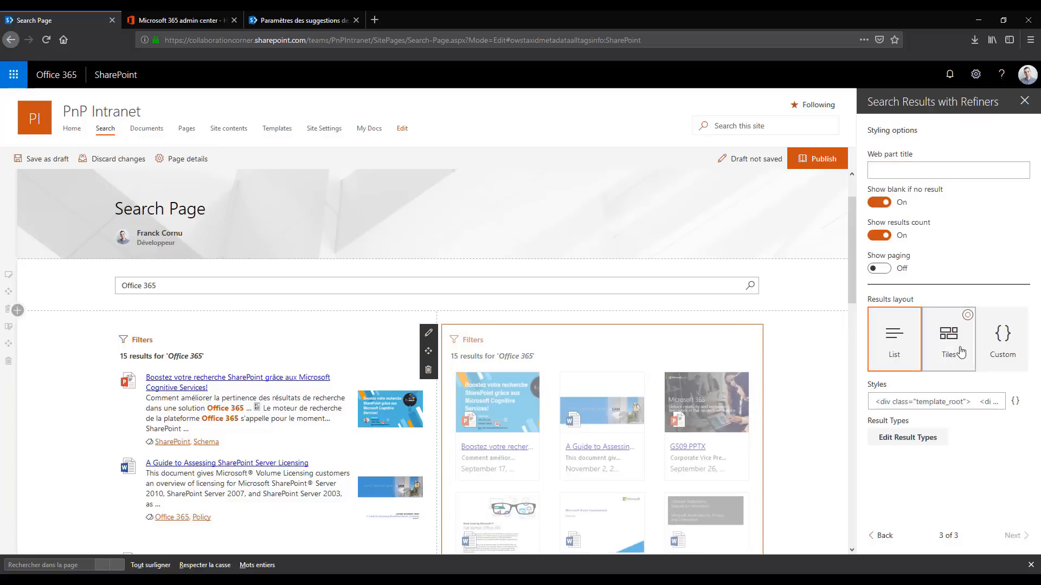
scroll(645, 265, down, 2)
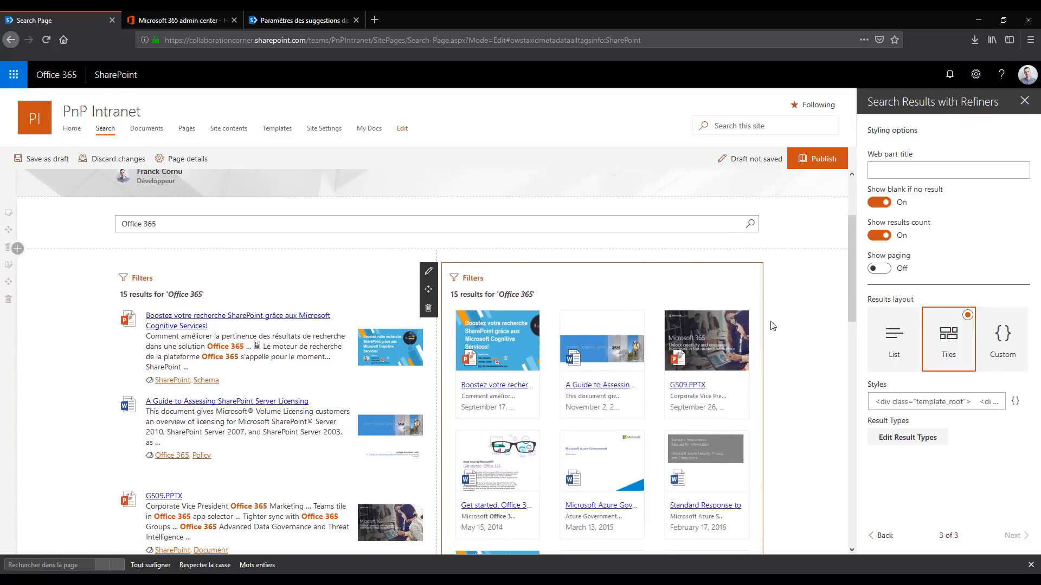
scroll(664, 276, up, 1)
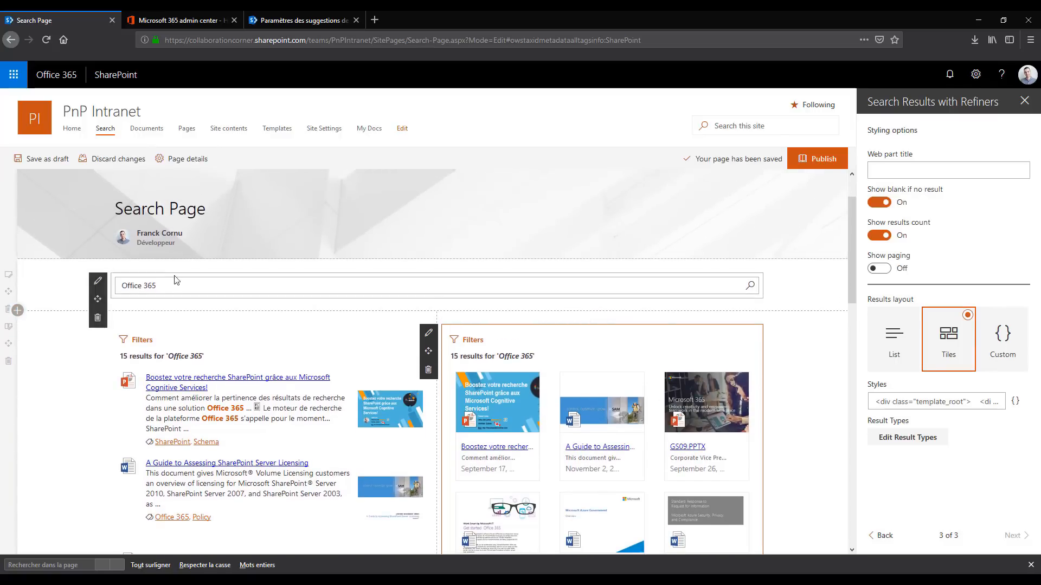
click(52, 171)
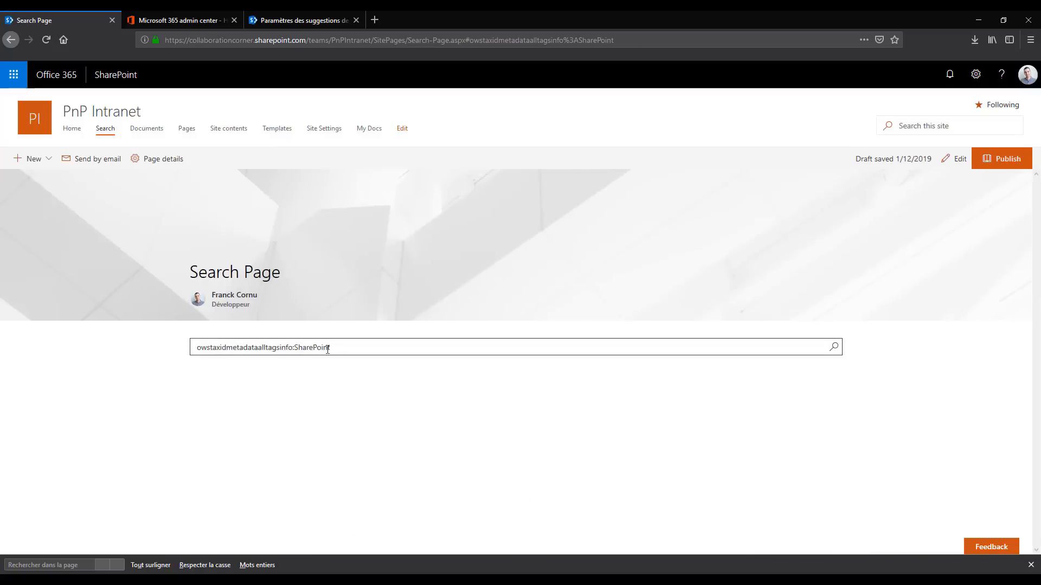
Replace the Search Box query with the suggested phrase SharePoint, run it, and compare the results in both columns
drag(329, 348, 133, 345)
key(ctrl+a)
key(BackSpace)
text(shar)
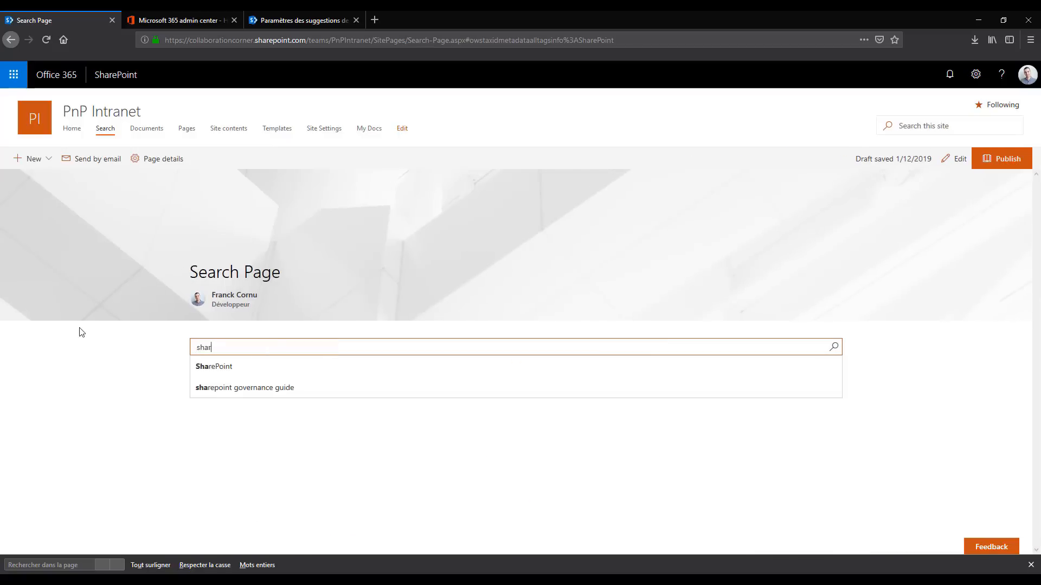
key(Down)
key(Return)
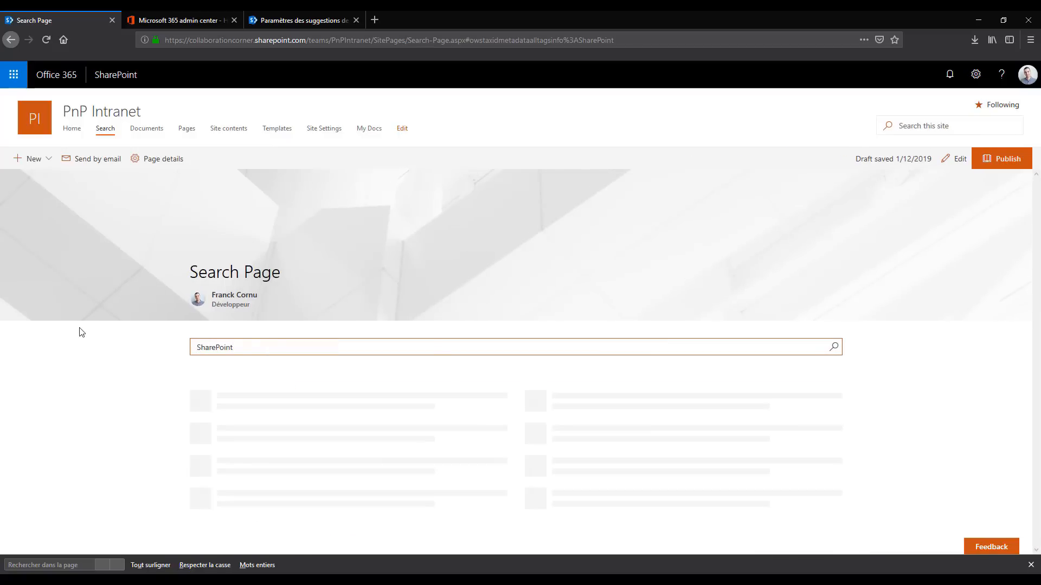
scroll(411, 249, down, 3)
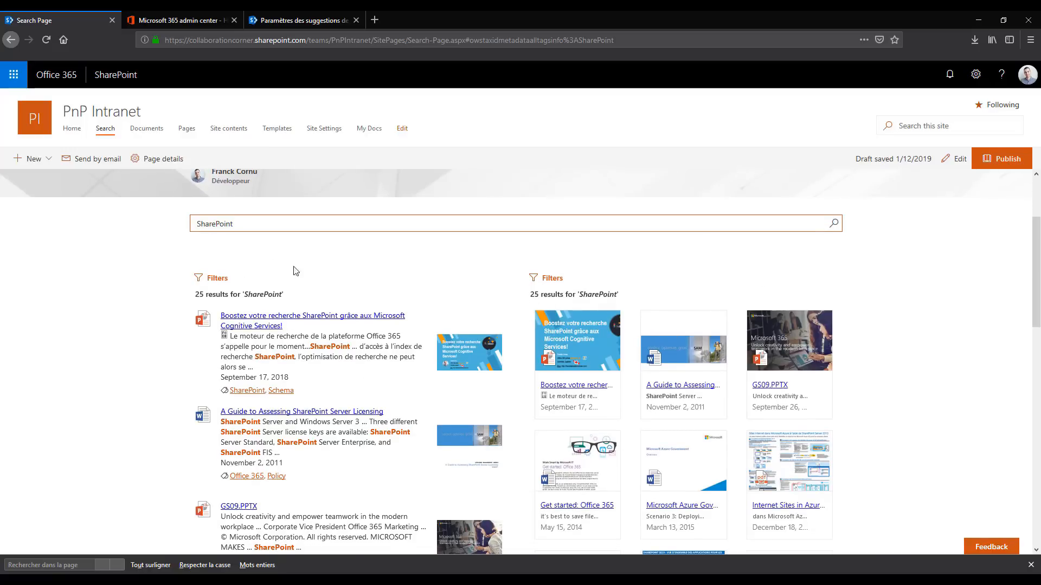
scroll(719, 379, down, 3)
scroll(720, 379, up, 3)
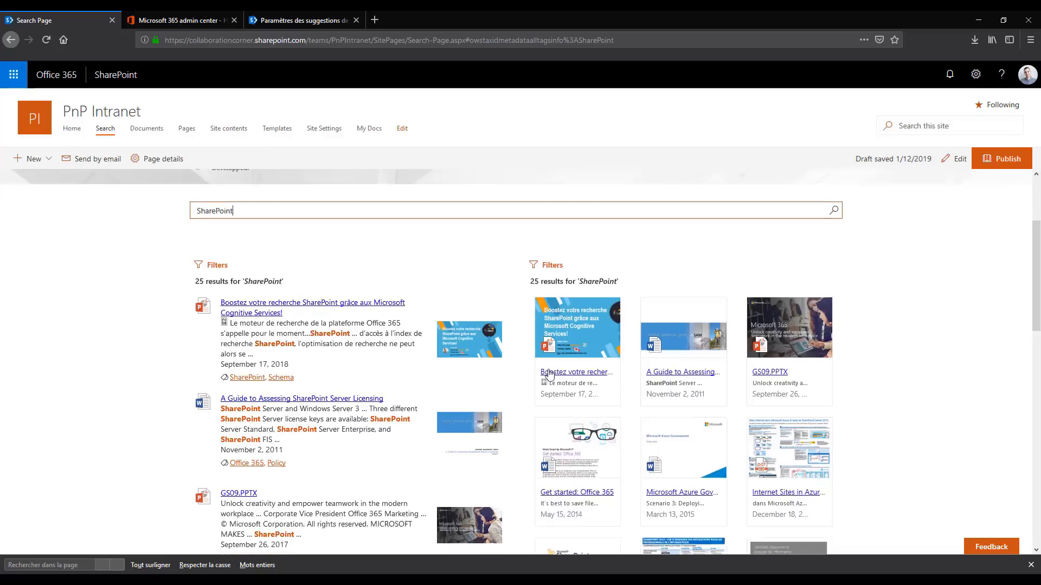
scroll(547, 376, up, 1)
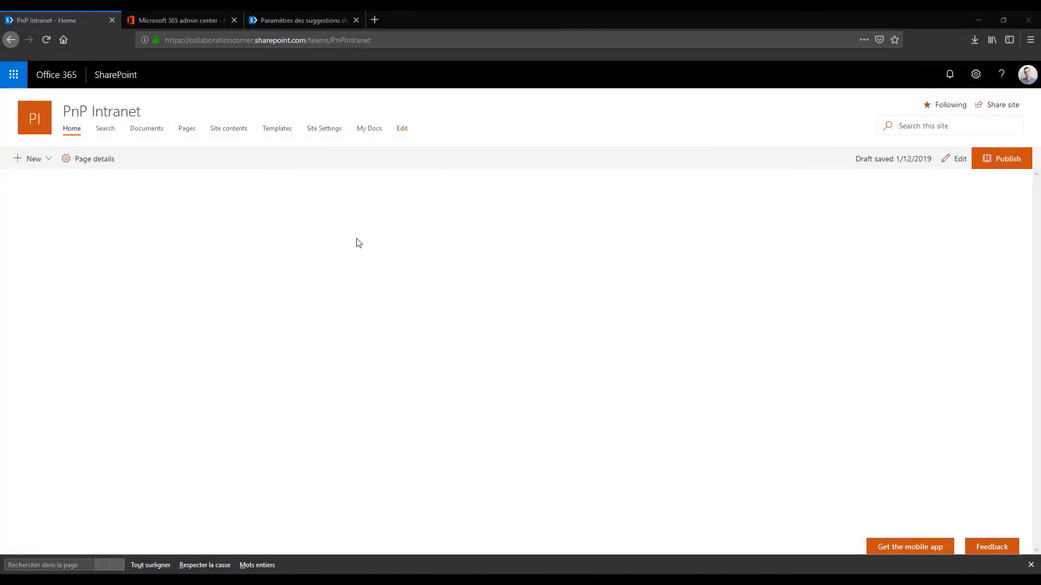
Edit the PnP Intranet home page and add a Search Box web part to its first section
click(958, 158)
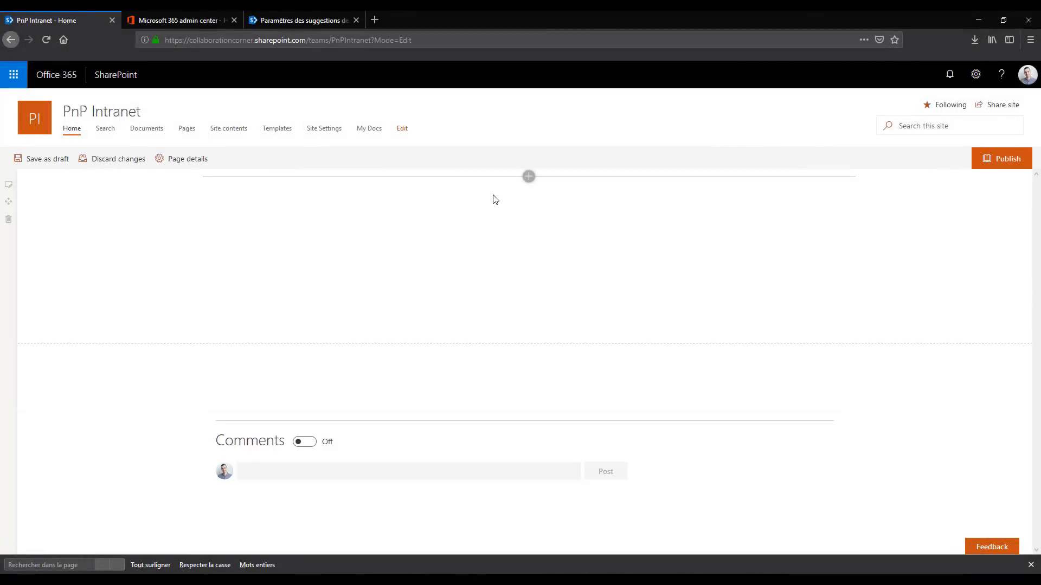
click(530, 177)
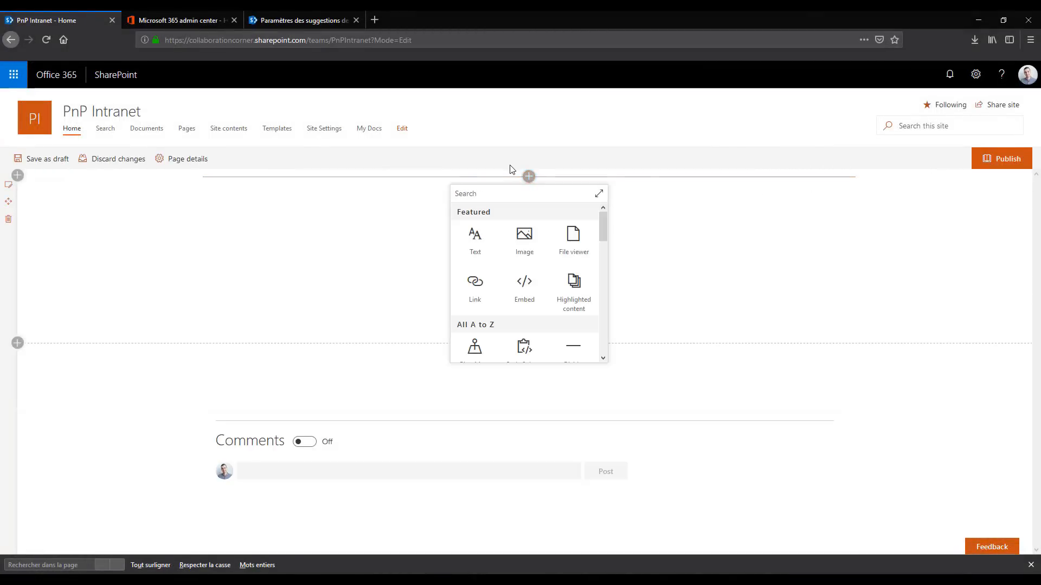
text(searc)
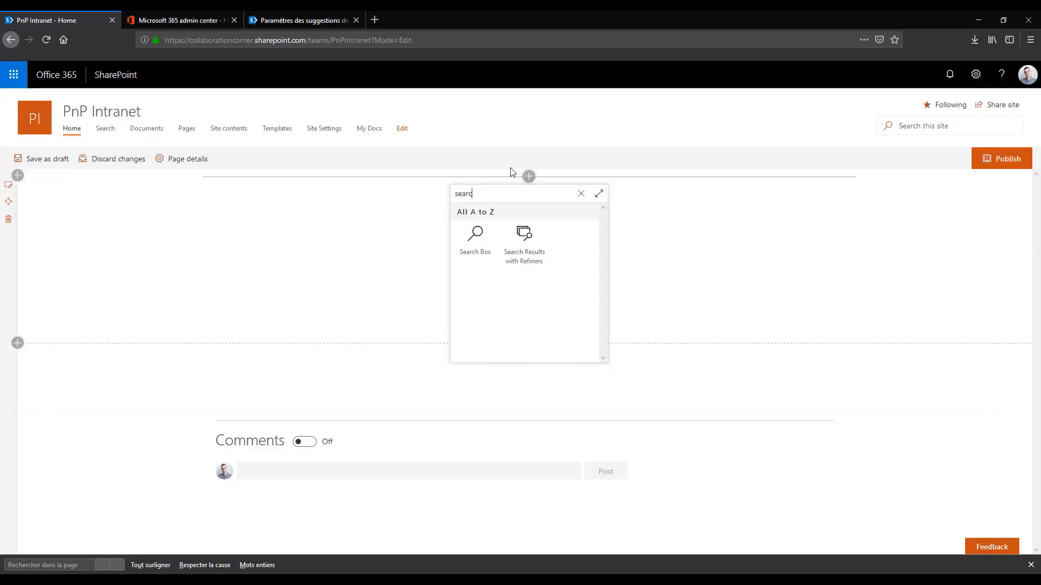
click(471, 244)
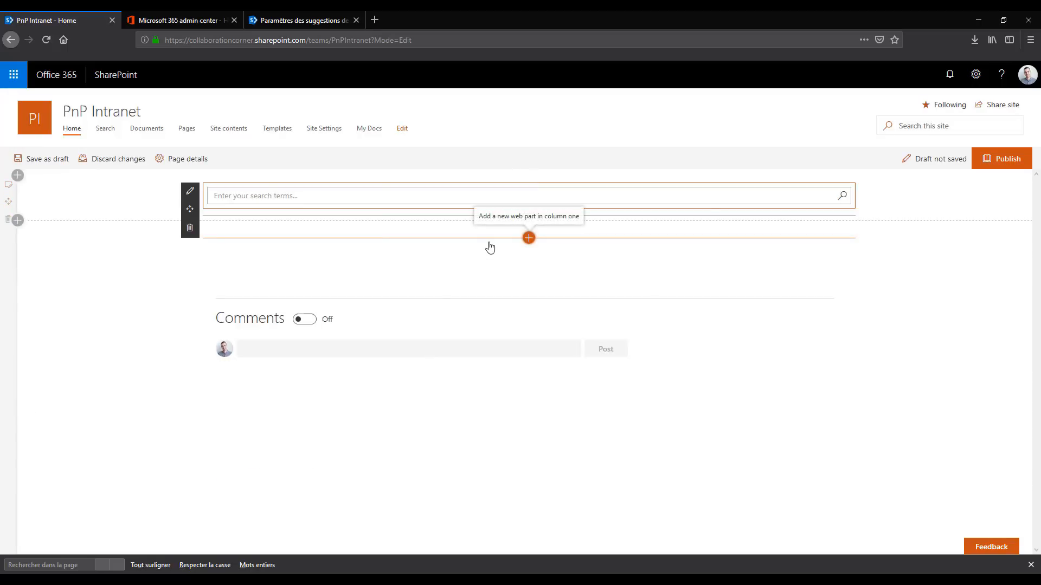
Set the home page's Search Box to send queries to a new page, using the site navigation's Search link URL, SitePages/Search-Page.aspx, as Page URL
click(190, 190)
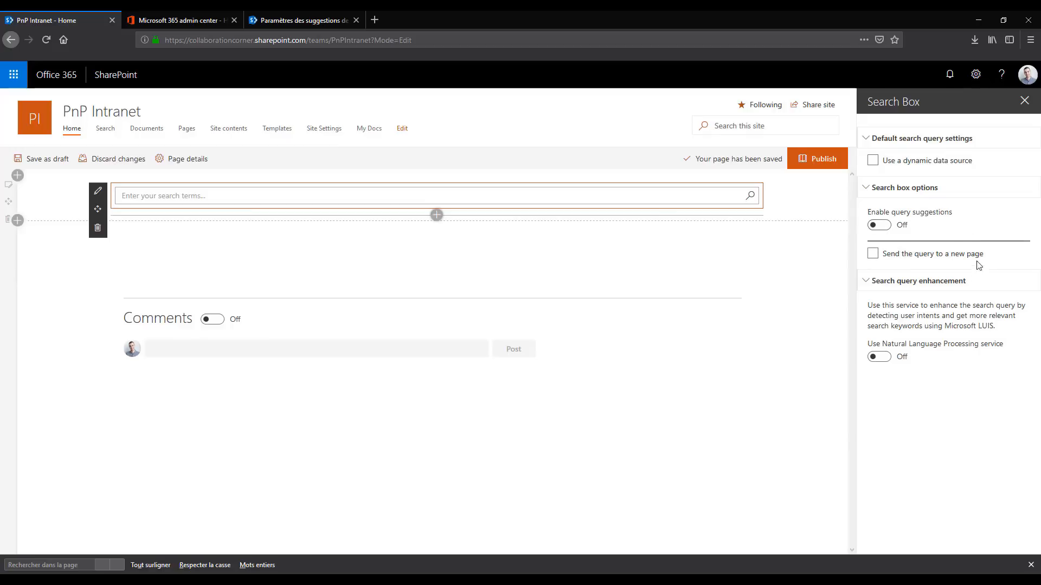
click(910, 254)
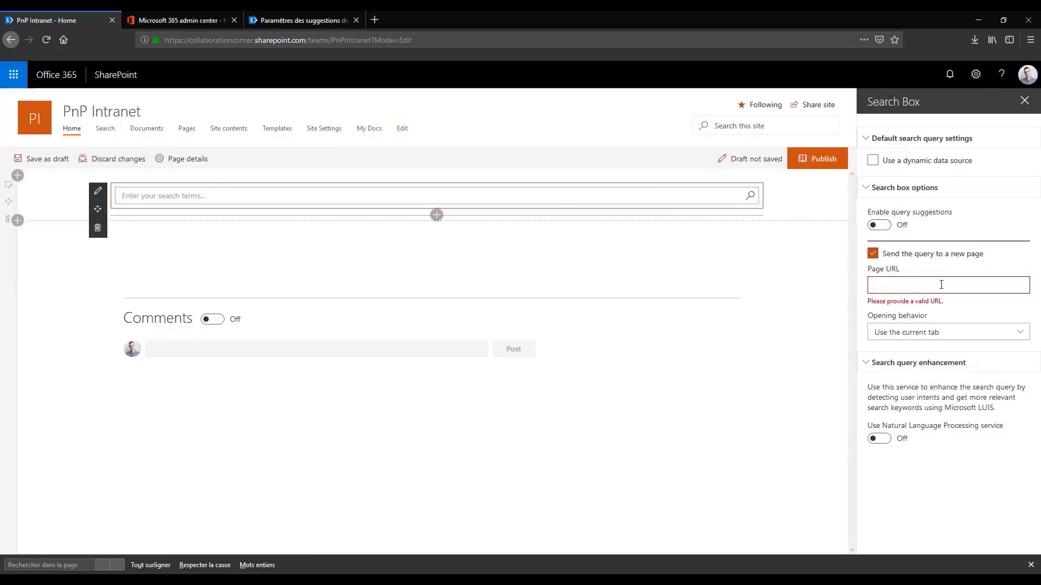
right_click(100, 132)
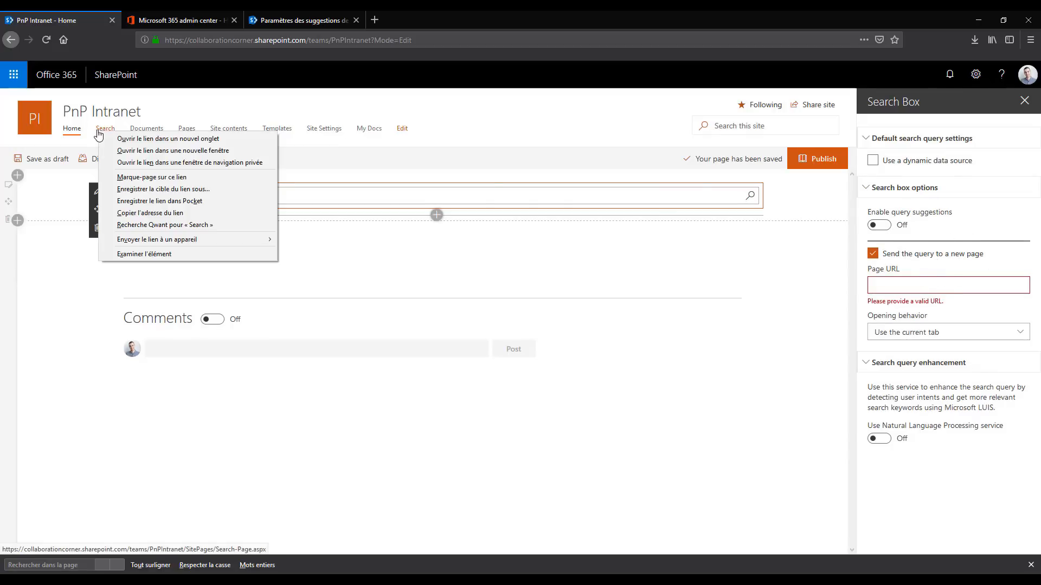
click(153, 213)
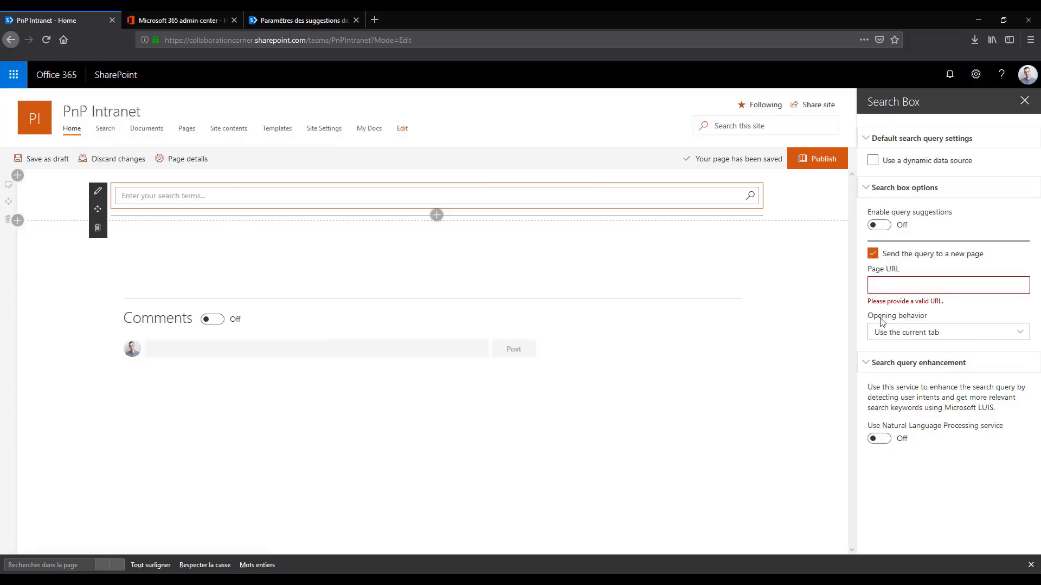
key(ctrl+v)
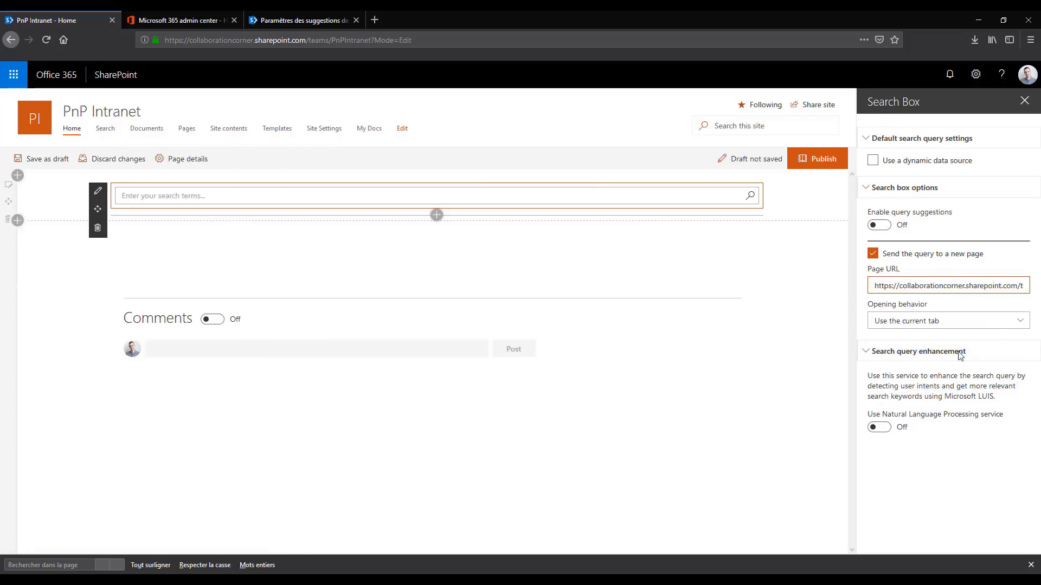
Set the Search Box's opening behavior to Open in a new tab and save the home page as a draft
click(984, 321)
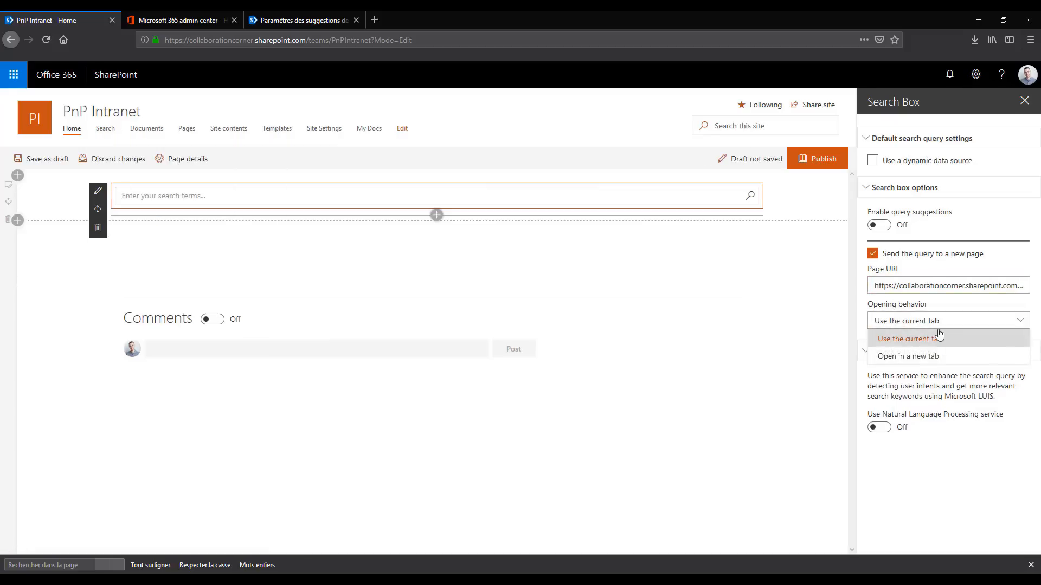
click(912, 362)
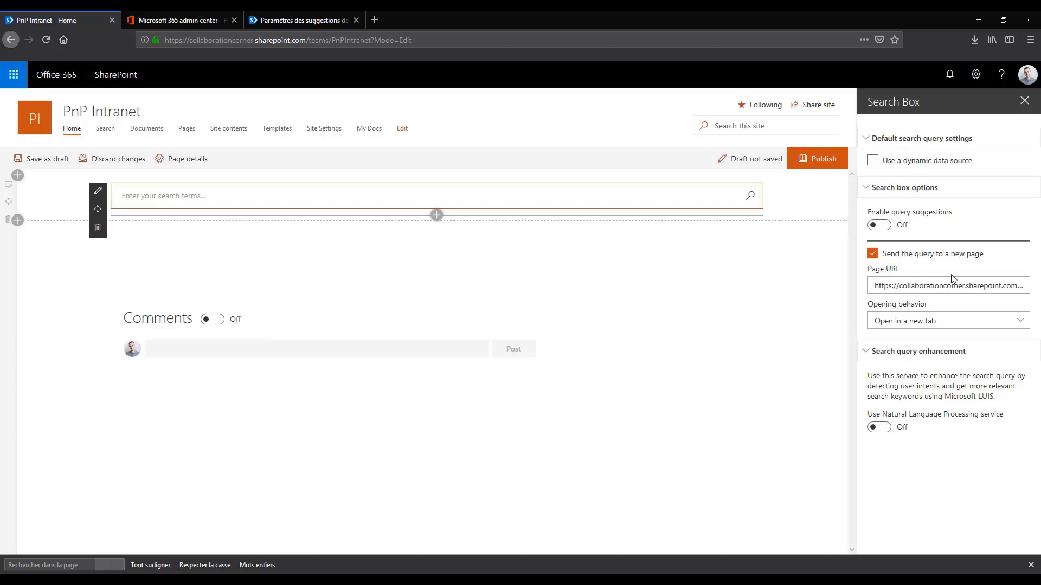
click(42, 164)
Search for sharepoint from the home page's Search Box and let the browser open the blocked pop-up
click(253, 193)
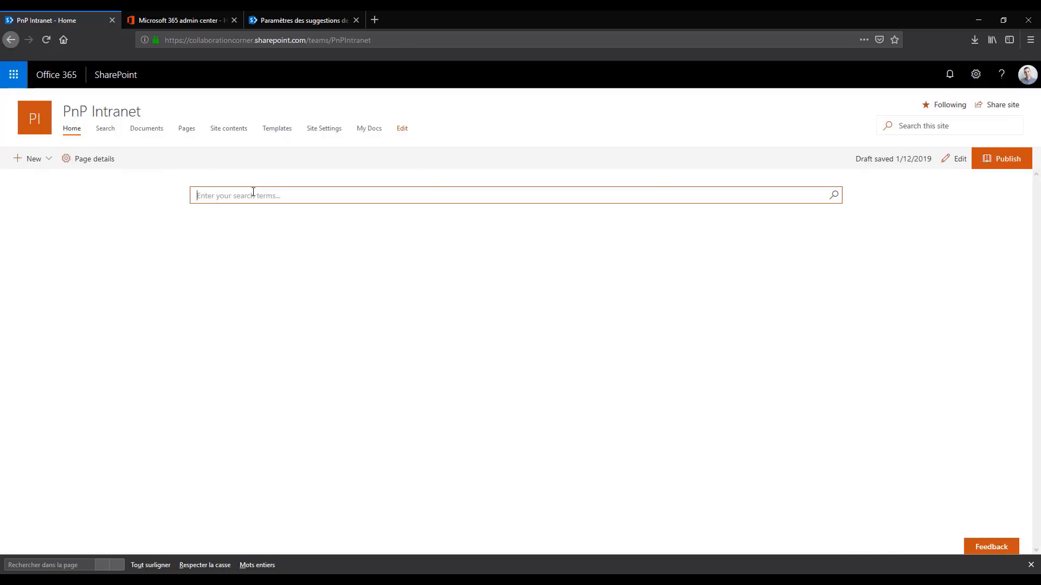
text(sharepoint)
key(Return)
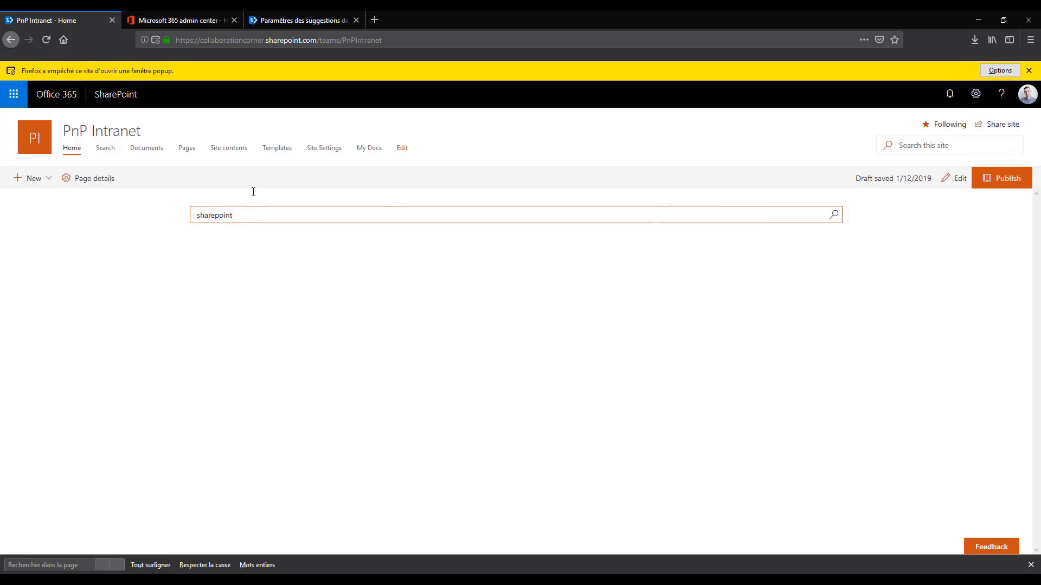
click(1000, 70)
click(862, 95)
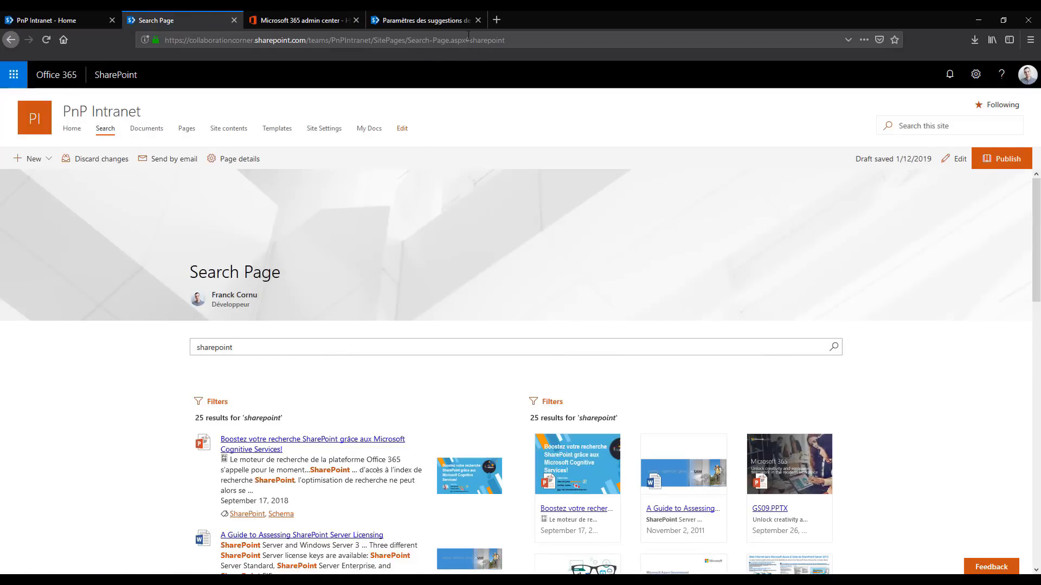
Compare the query fragment in the Search Page's URL with the Search Box text and examine the results
drag(468, 40, 510, 41)
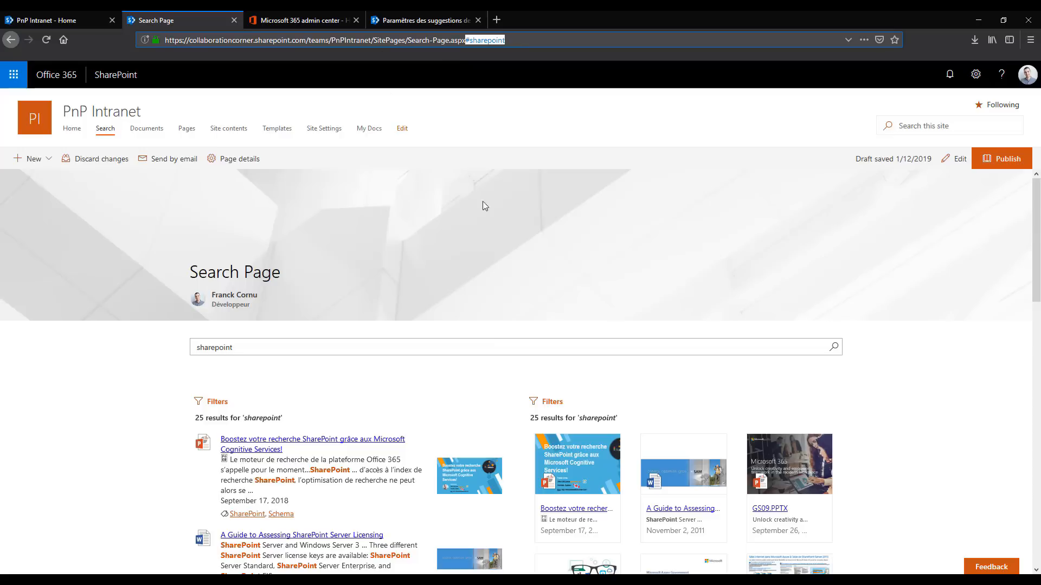
drag(253, 349, 197, 356)
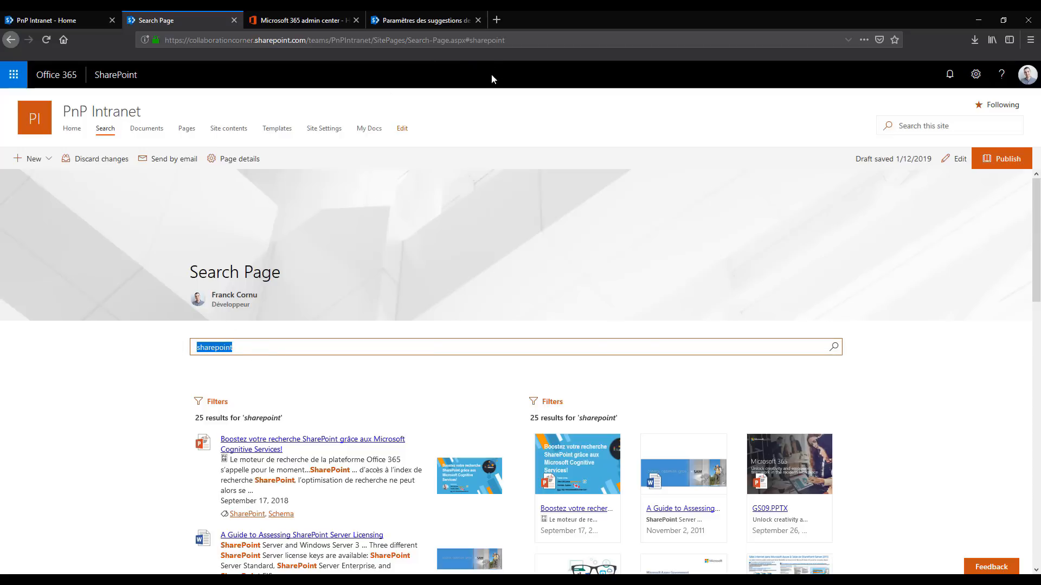
scroll(404, 212, down, 2)
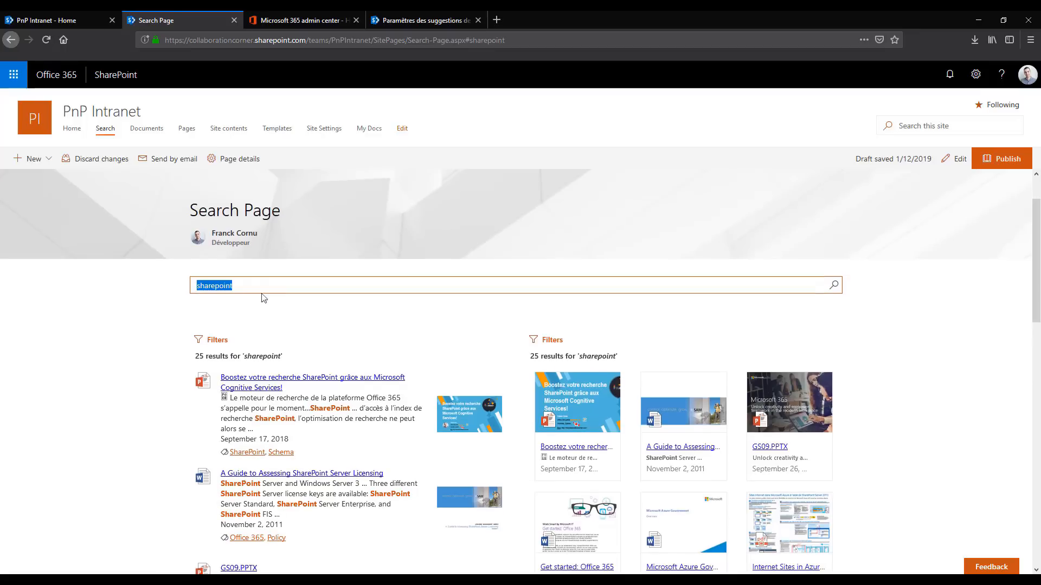
click(277, 287)
scroll(521, 225, up, 2)
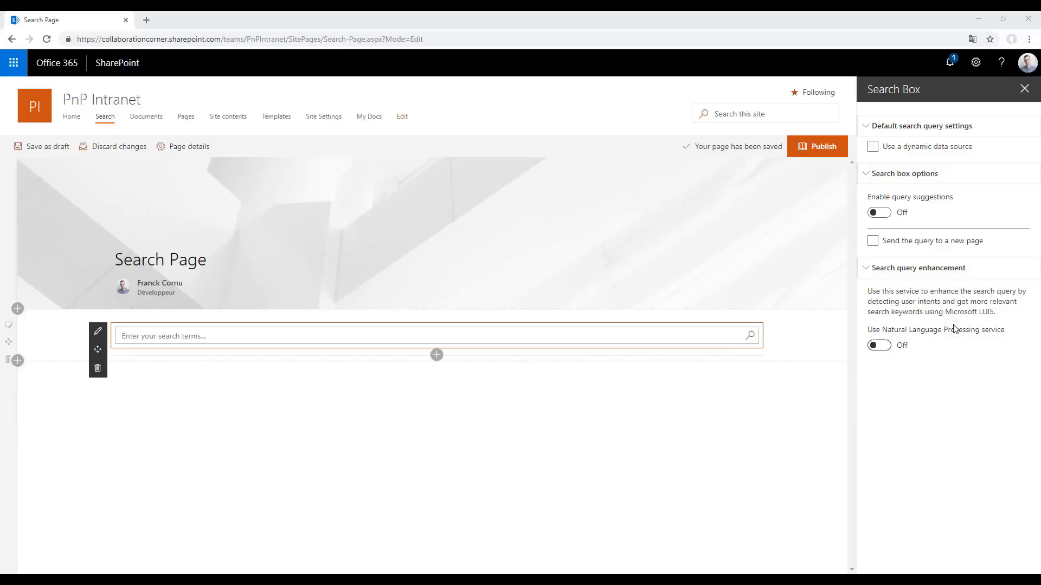
Turn on the Natural Language Processing service in the Search Box's query enhancement settings
click(879, 346)
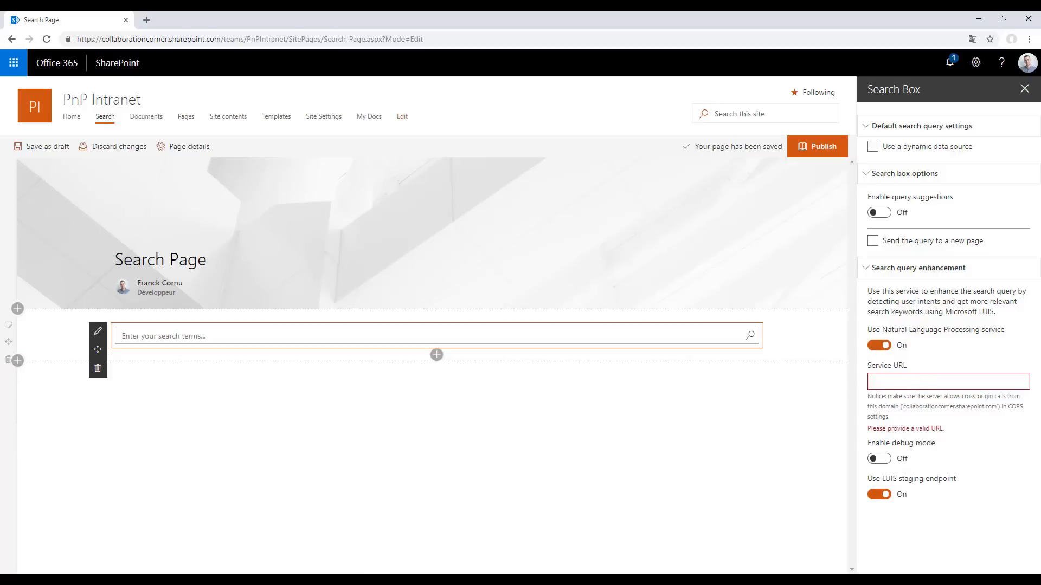
Switch to Visual Studio Code and expand the functions and luis folders of the react-search-refiners project
key(alt+Tab)
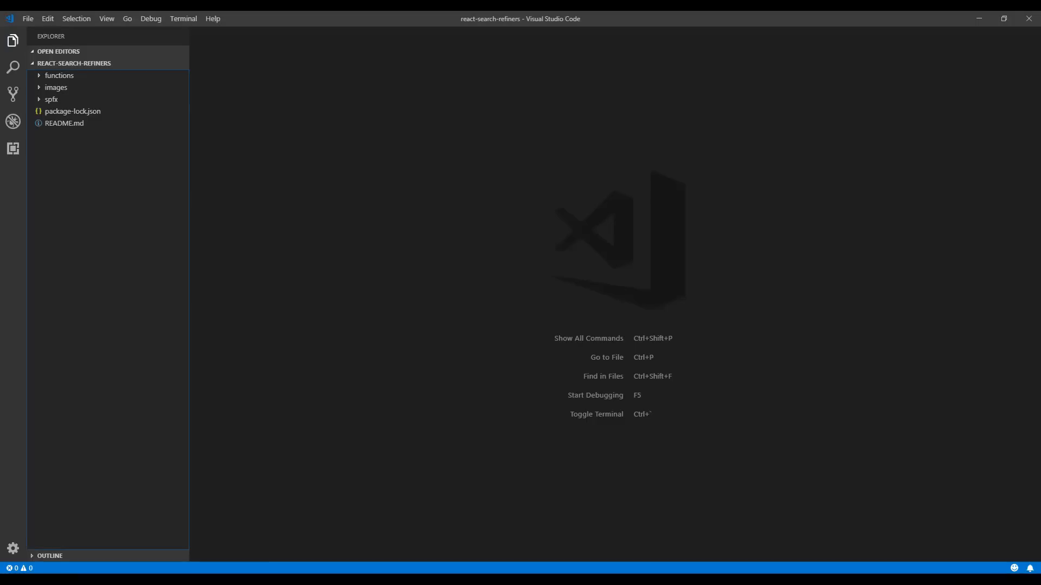
click(62, 80)
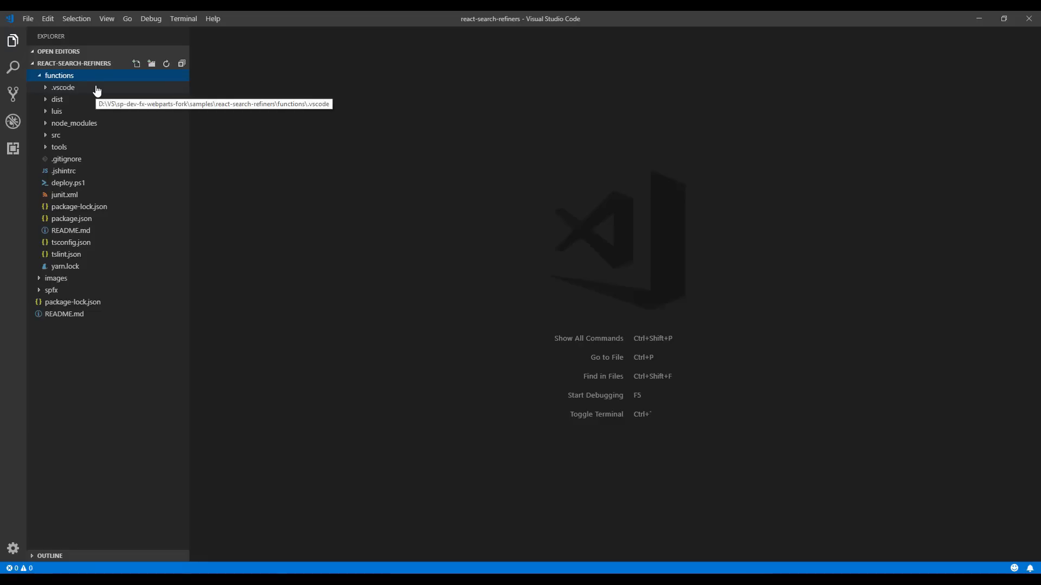
click(67, 111)
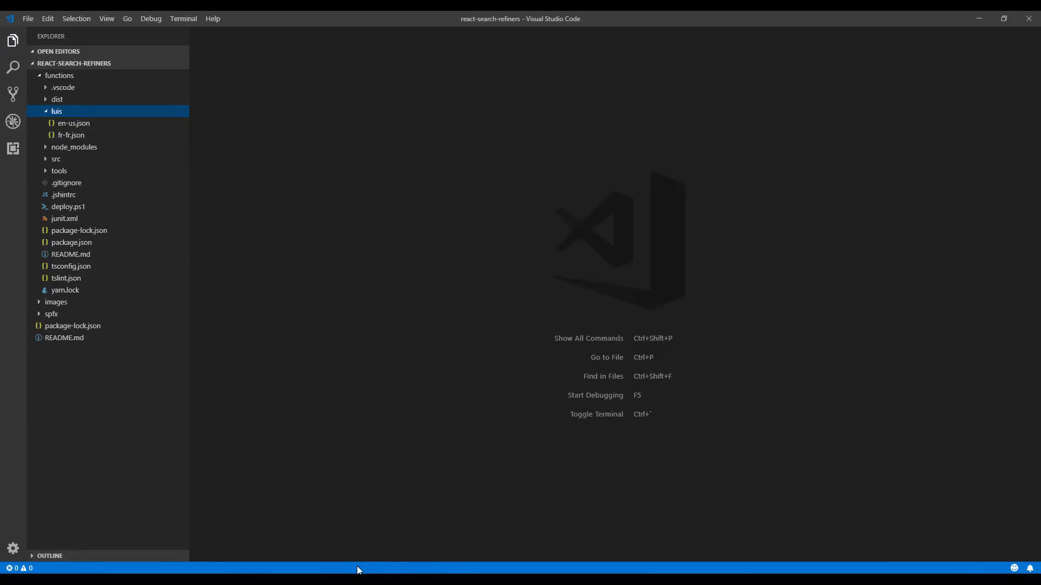
Switch to the LUIS My Apps page in the browser and view the options for importing a new app
key(alt+Tab)
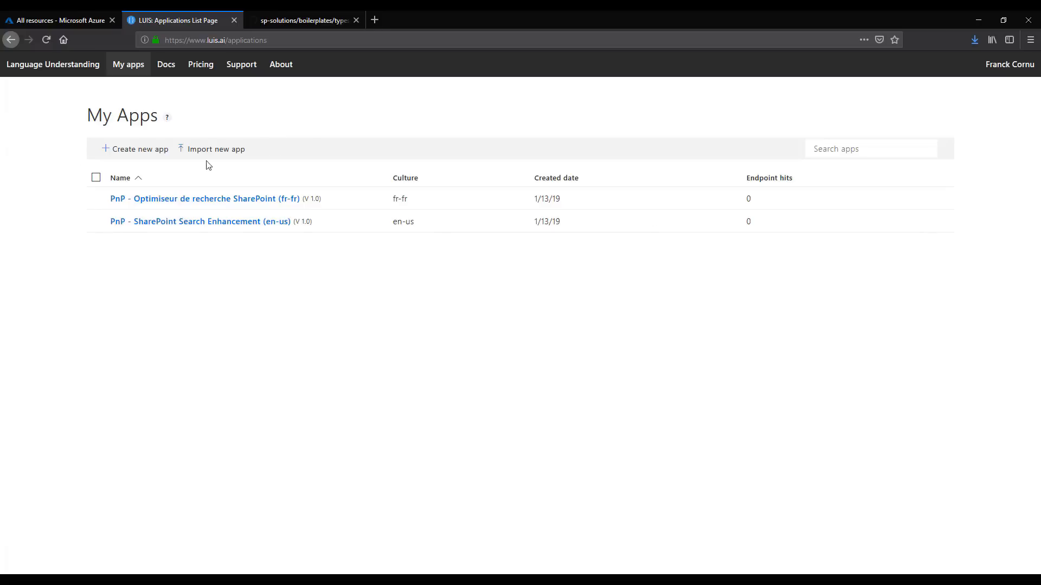
click(216, 151)
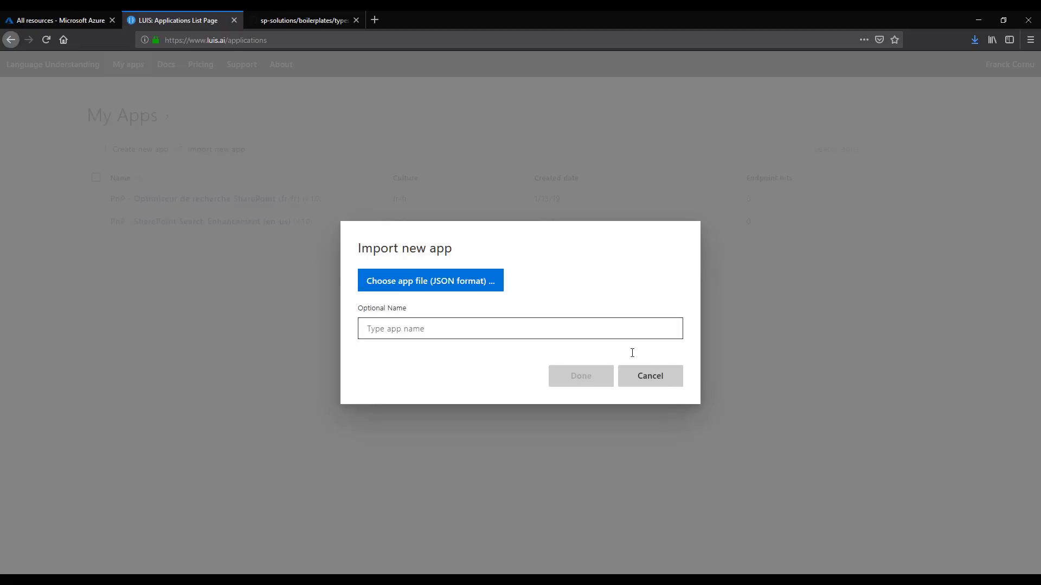
click(662, 383)
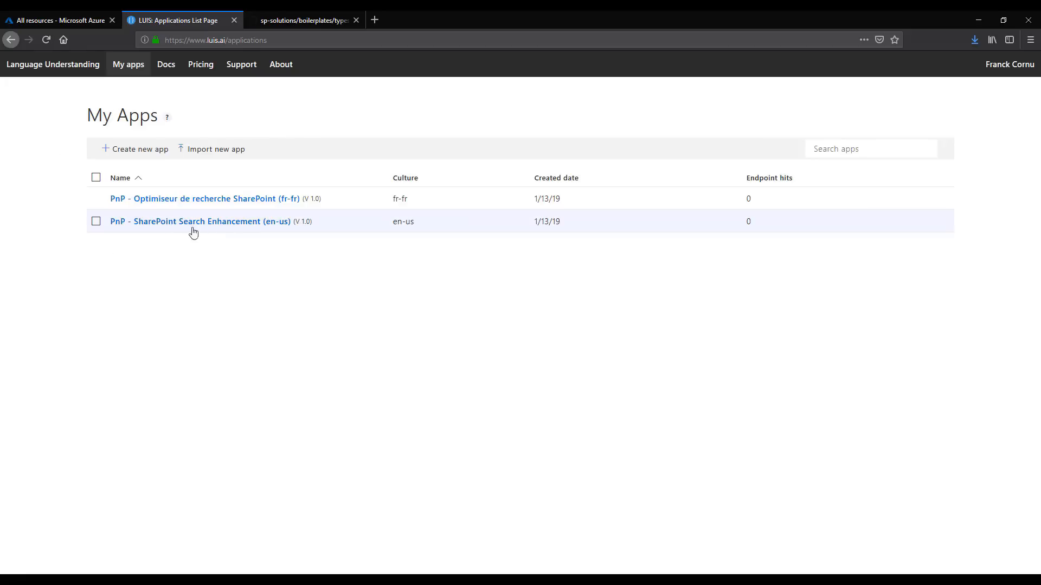
Open the PnP - SharePoint Search Enhancement (en-us) app and review its PnP.SearchByKeywords intent and its entities
click(164, 222)
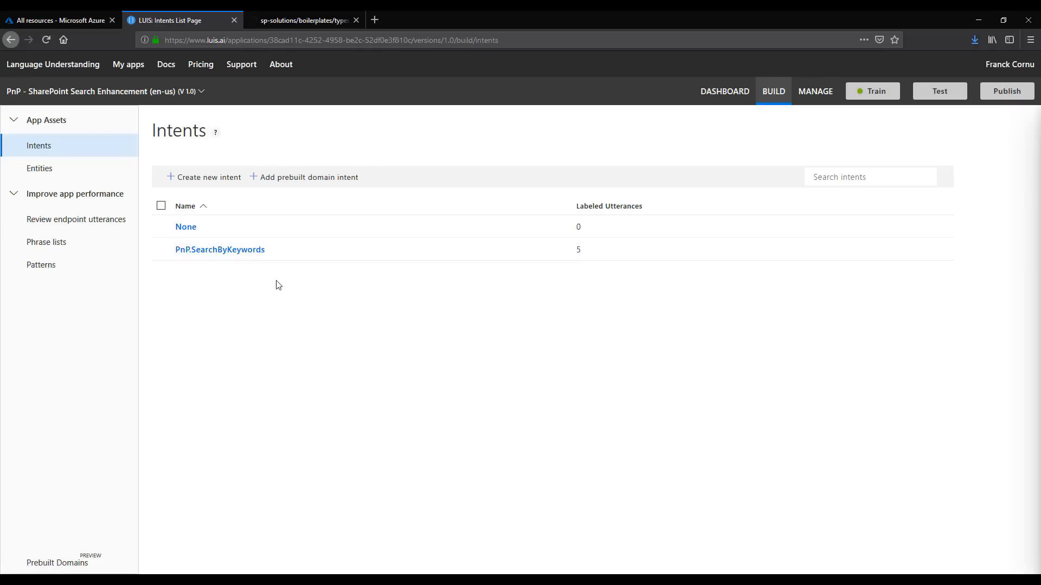
click(221, 252)
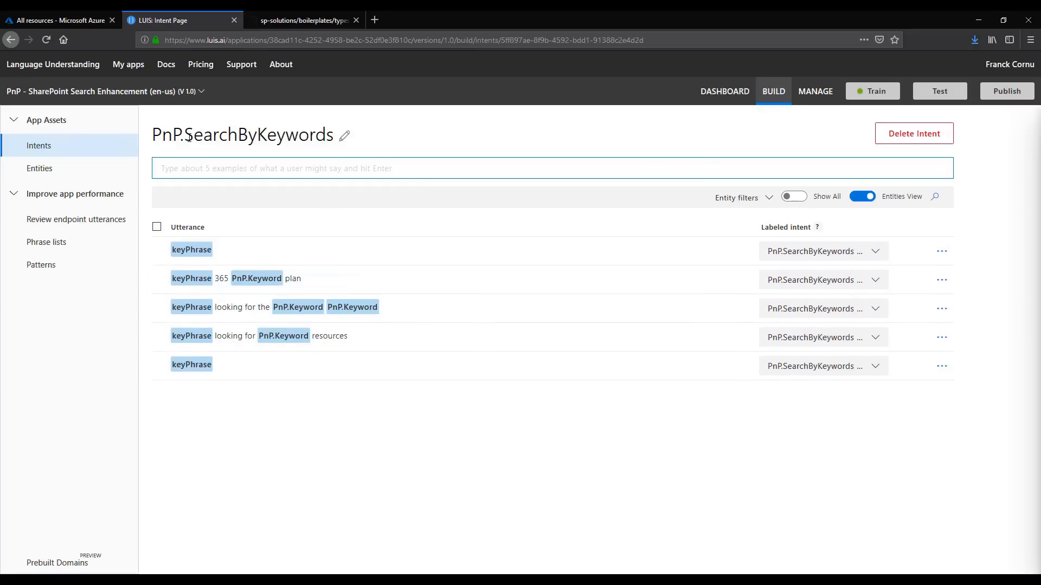
click(51, 172)
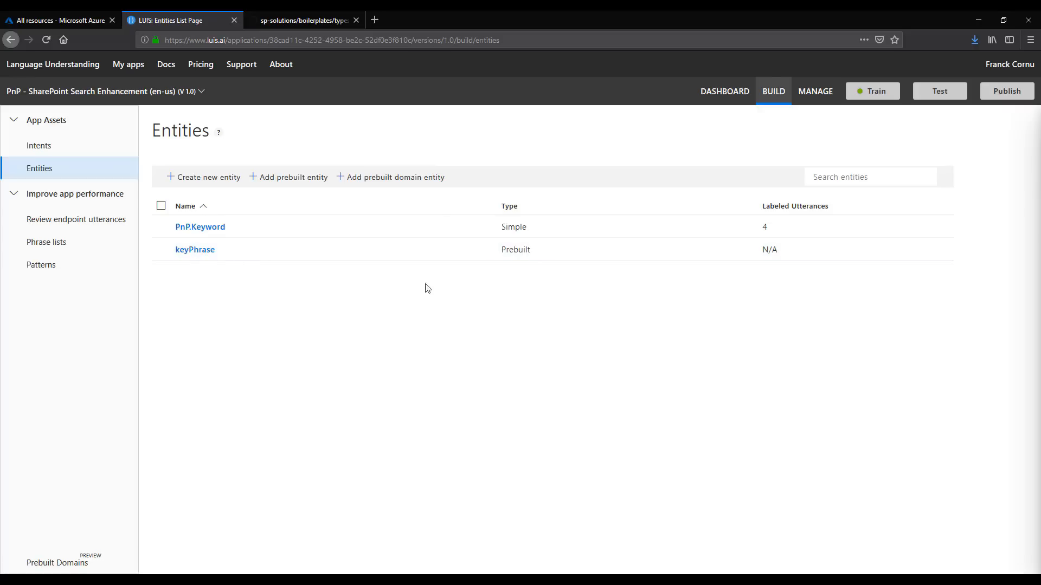
Return to the PnP.SearchByKeywords intent and view the entity choices for the word looking in the azure resources utterance
click(41, 152)
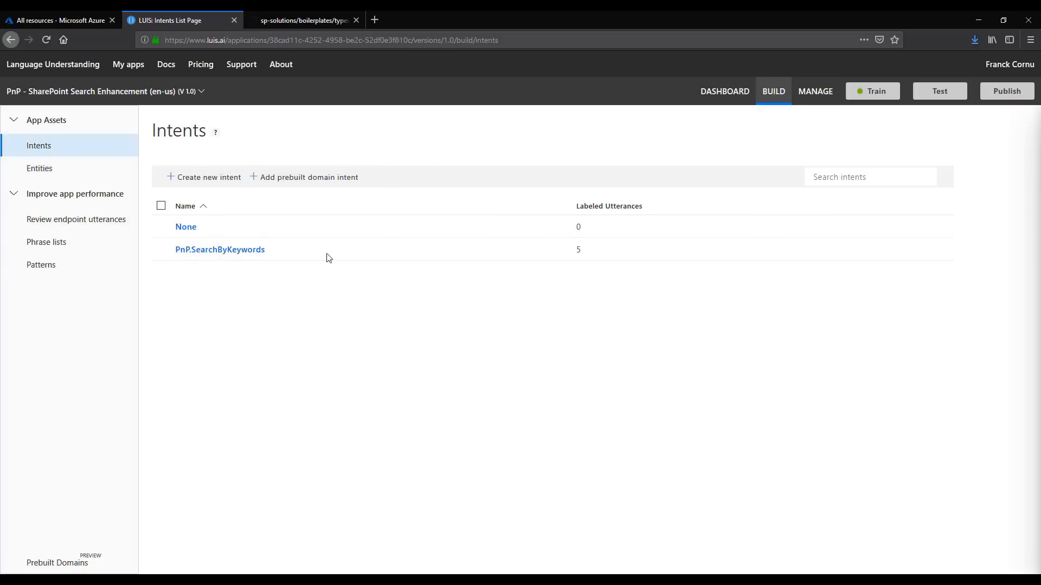
click(260, 250)
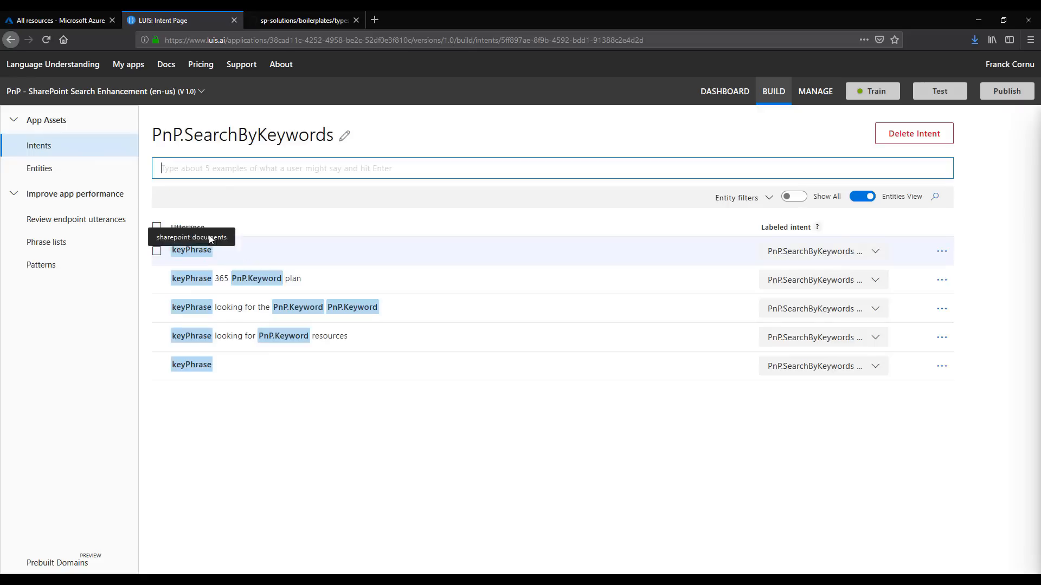
click(231, 337)
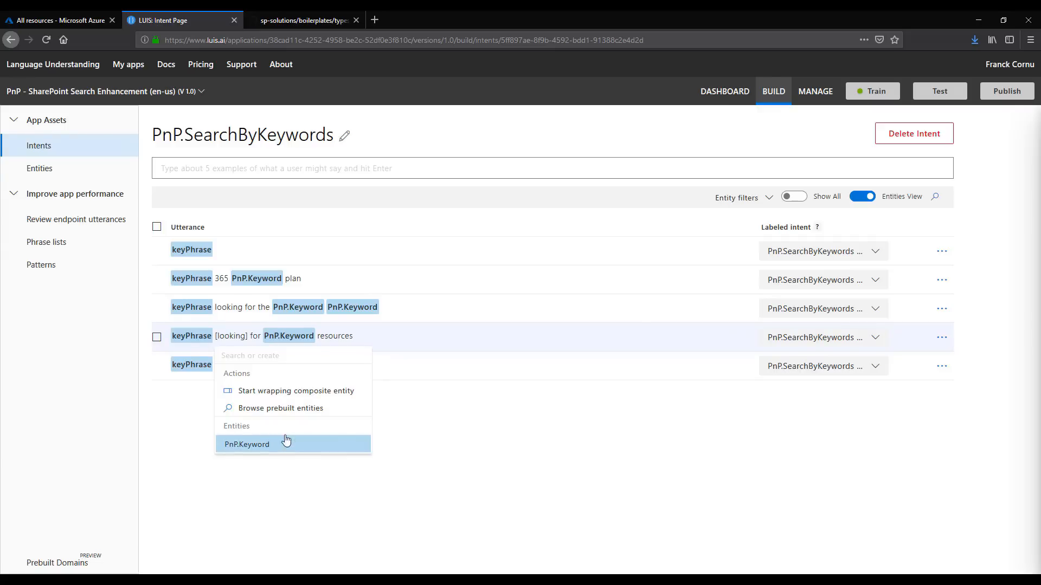
Add the utterance "give me info about the vacation policy" to the PnP.SearchByKeywords intent
click(249, 162)
text(give)
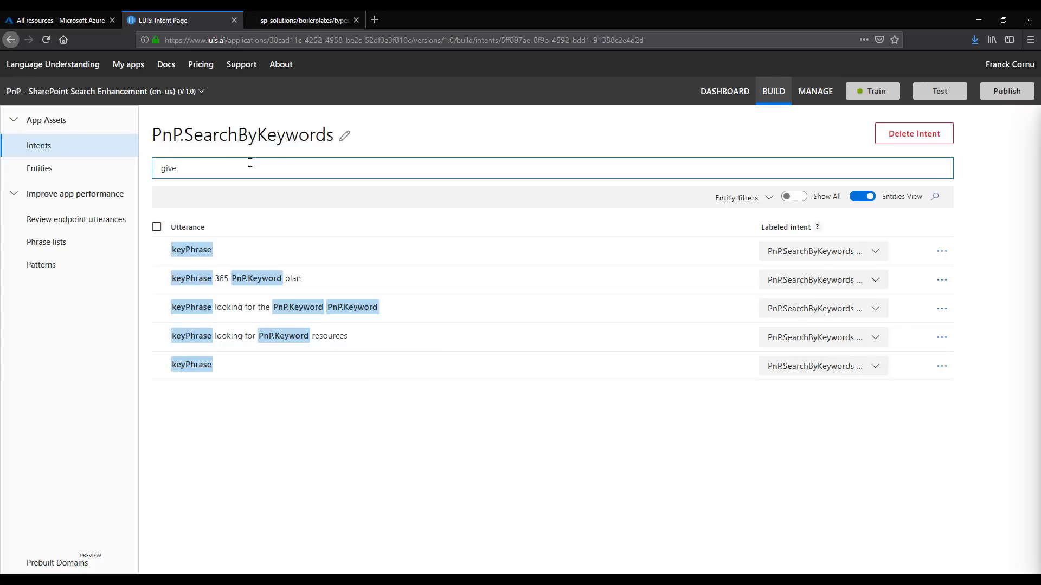
text( me info about the vacation policy)
key(Return)
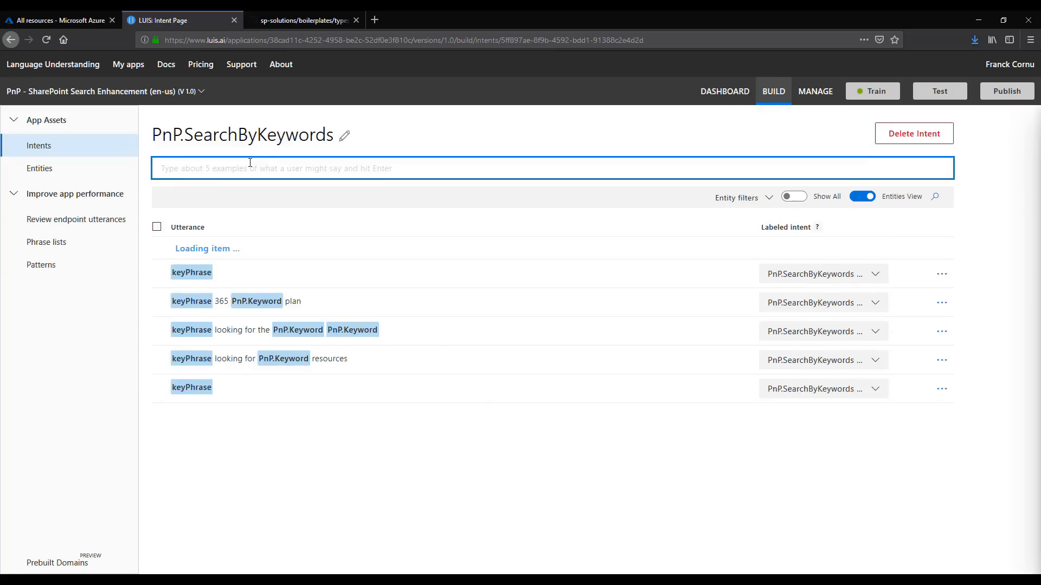
In Tokens View, label the word about in the new utterance as PnP.Keyword and train the app
click(862, 198)
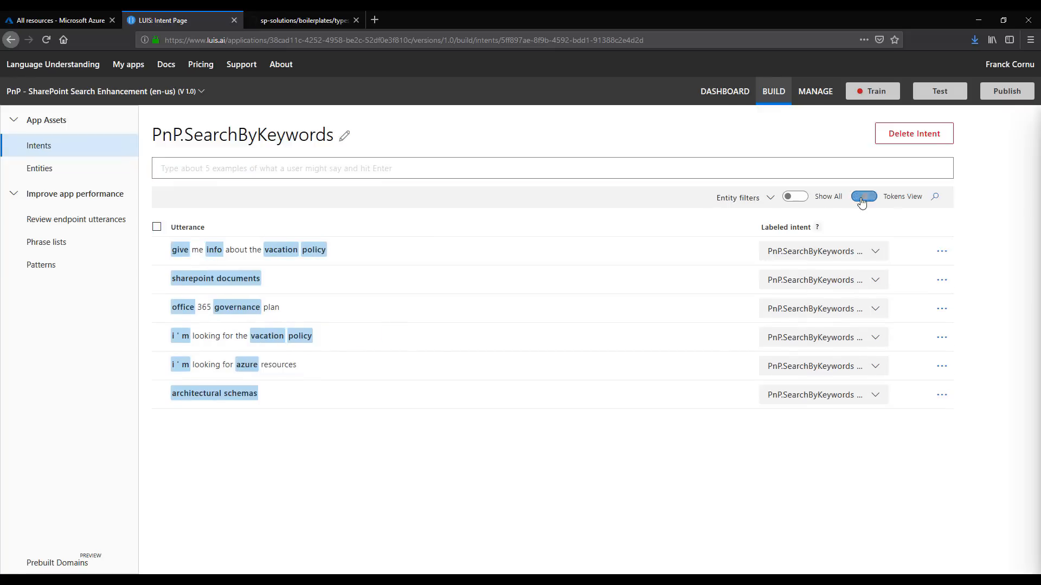
click(861, 198)
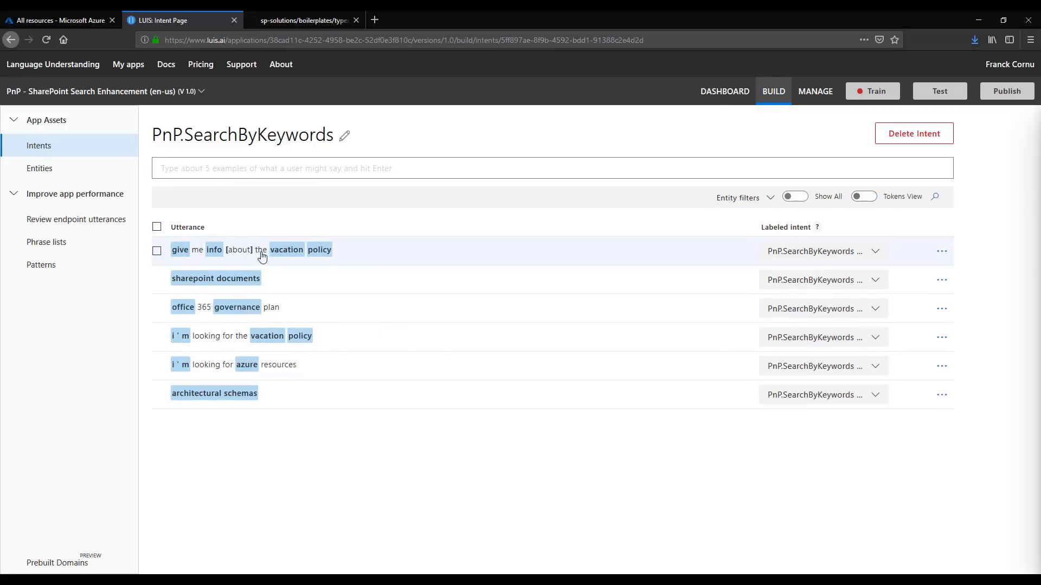
click(244, 250)
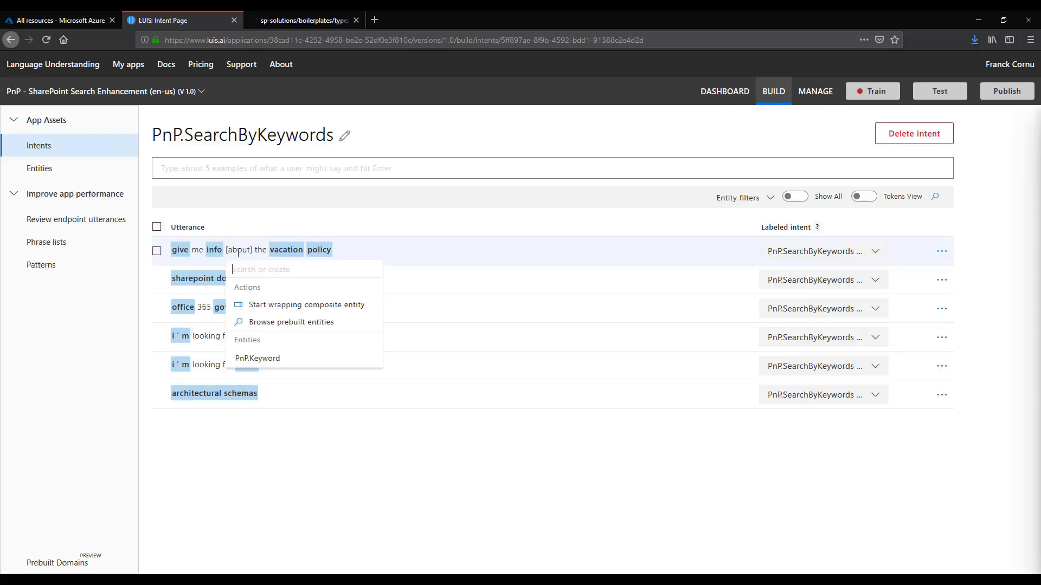
click(267, 360)
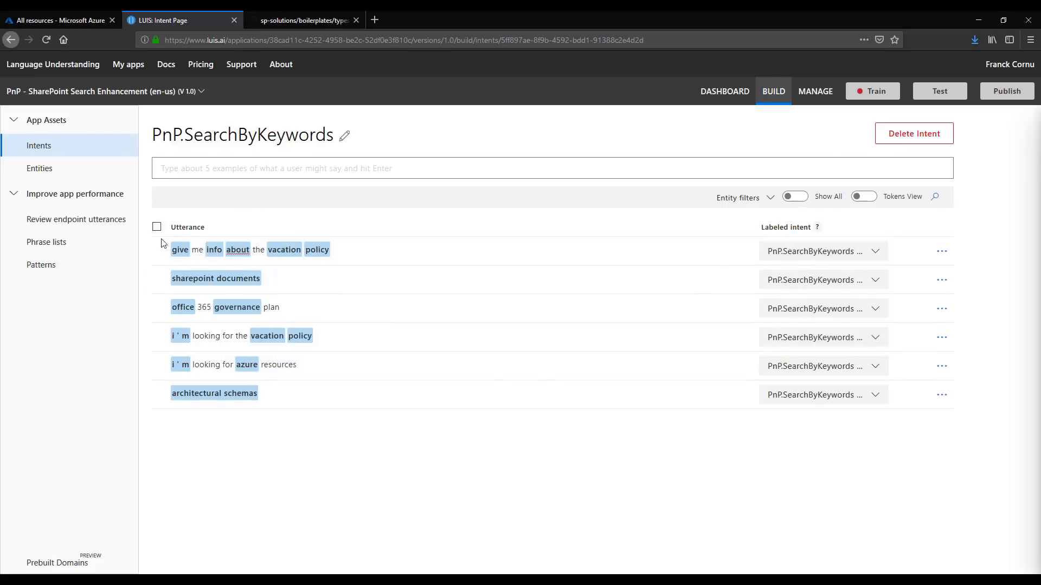
click(876, 92)
View the Azure resource list and, in Visual Studio Code, review the LUIS, Bing spell check and Text Analytics keys in src/local.settings.json
click(49, 21)
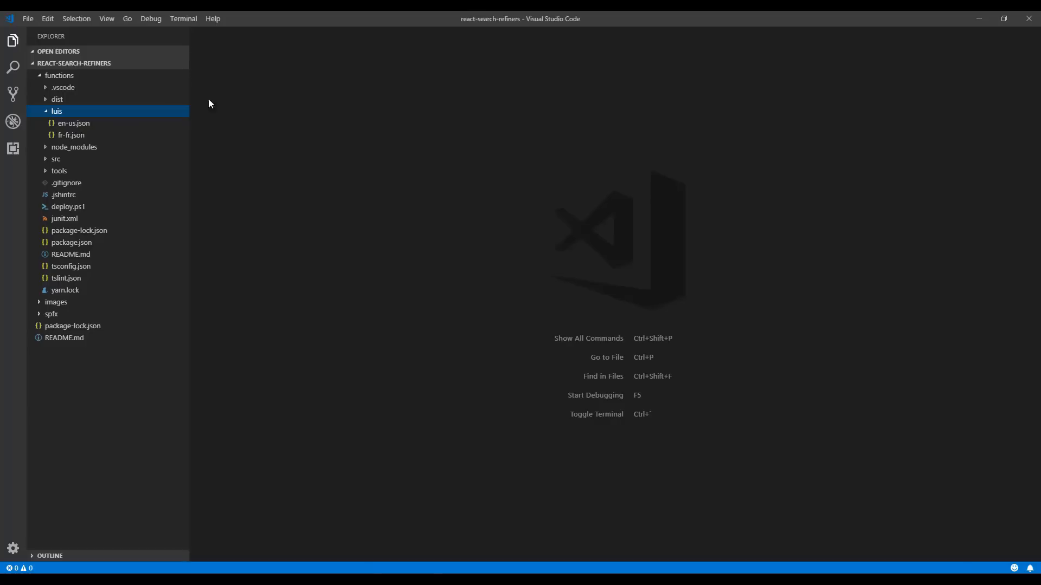
click(65, 163)
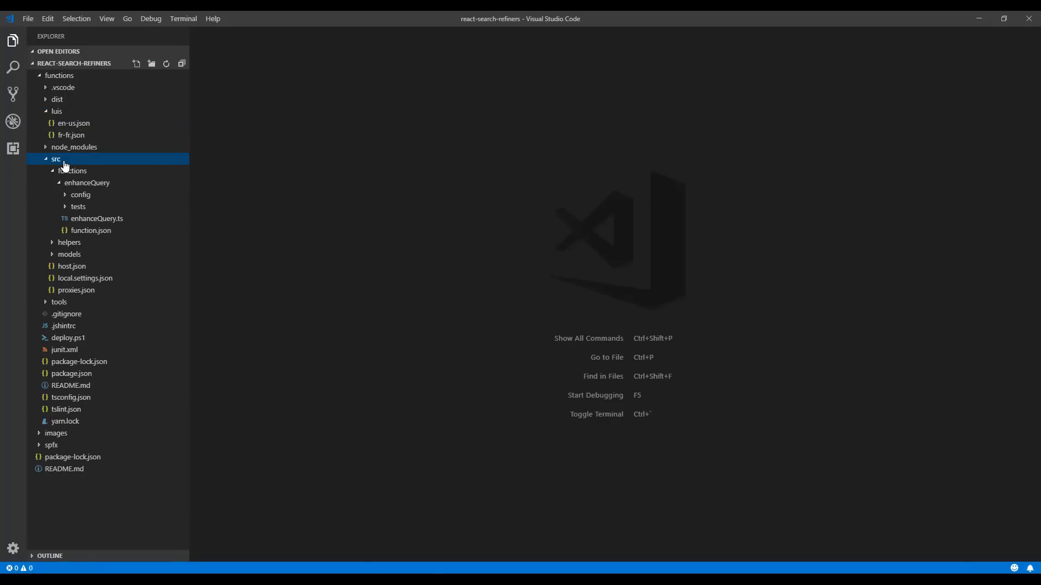
click(94, 279)
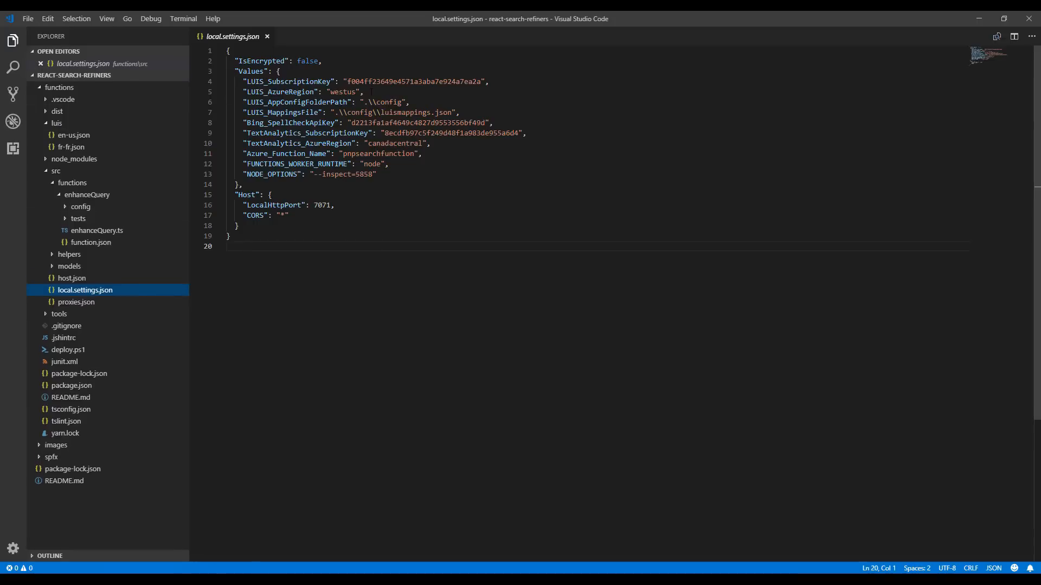
double_click(415, 81)
double_click(418, 123)
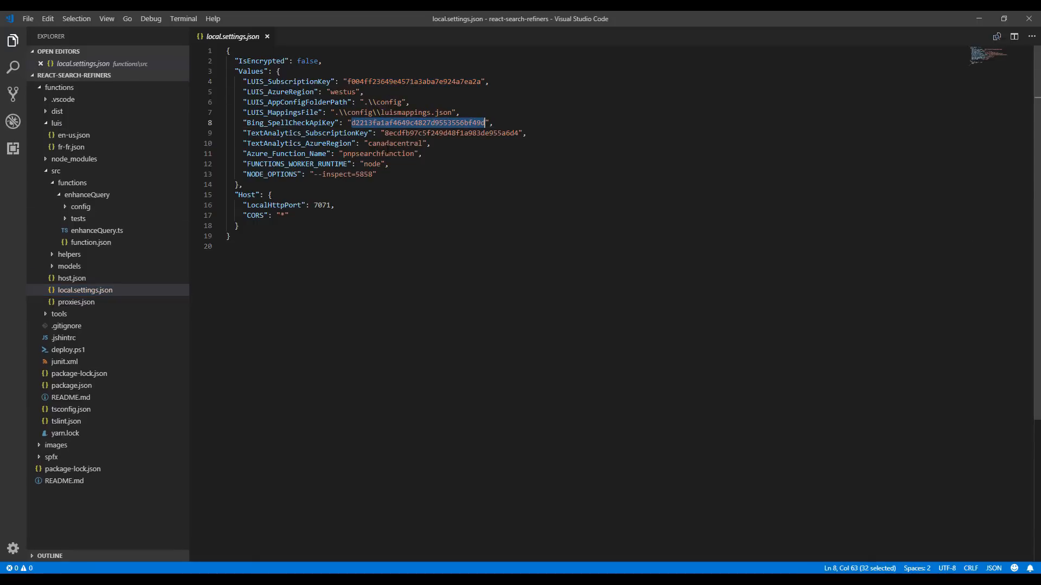
double_click(415, 134)
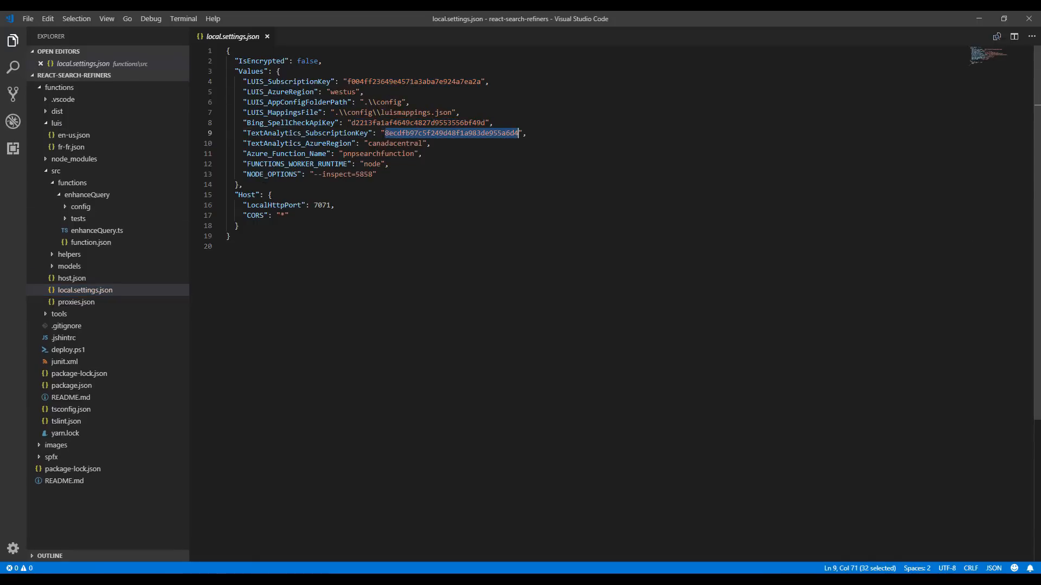
click(381, 308)
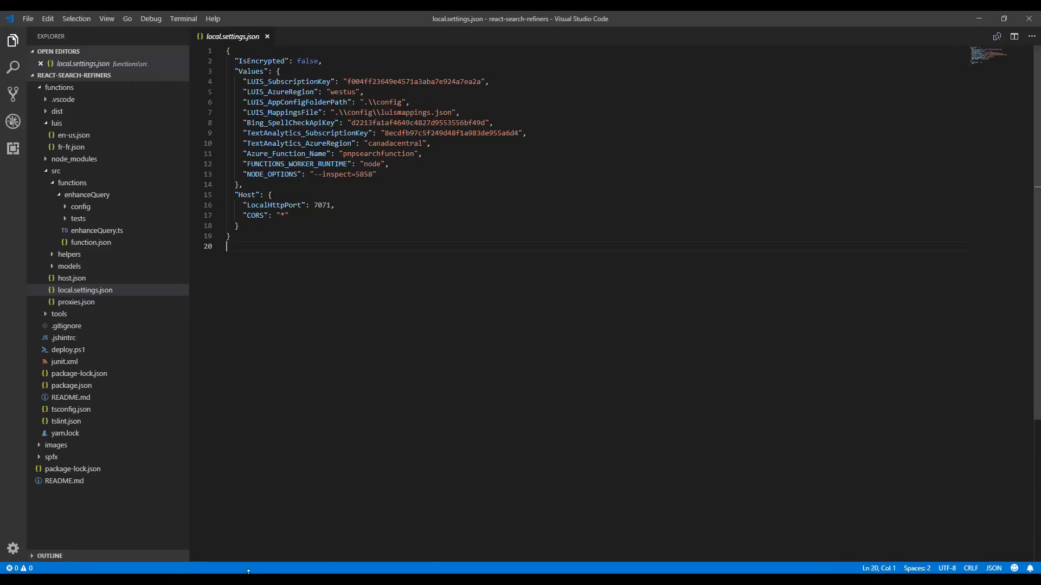
In Cmder, run the npm build for the functions project, change to the dist folder and run func start
key(alt+Tab)
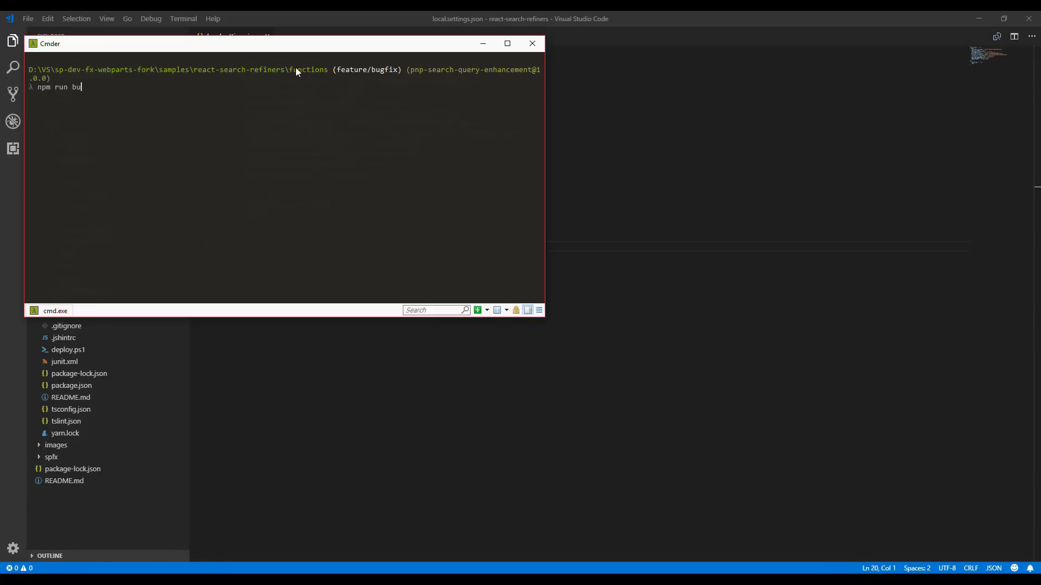
key(Return)
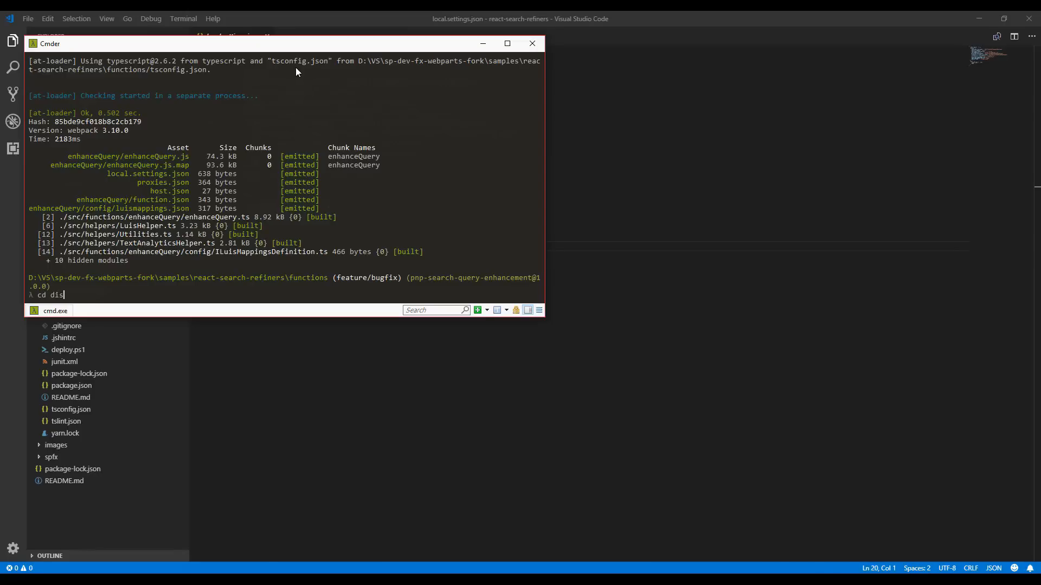
key(Return)
text(fu)
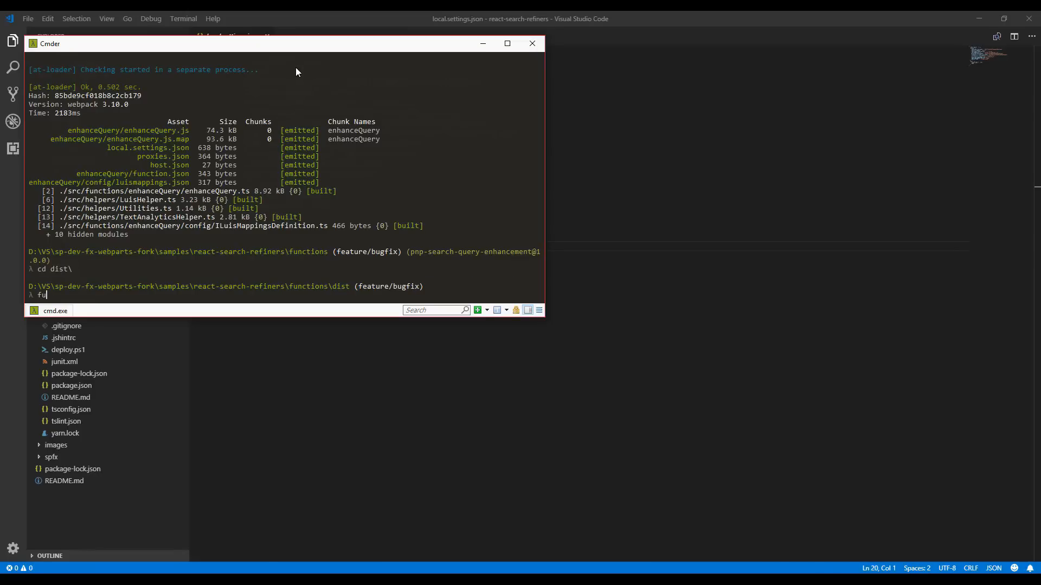
text(nc start)
key(Return)
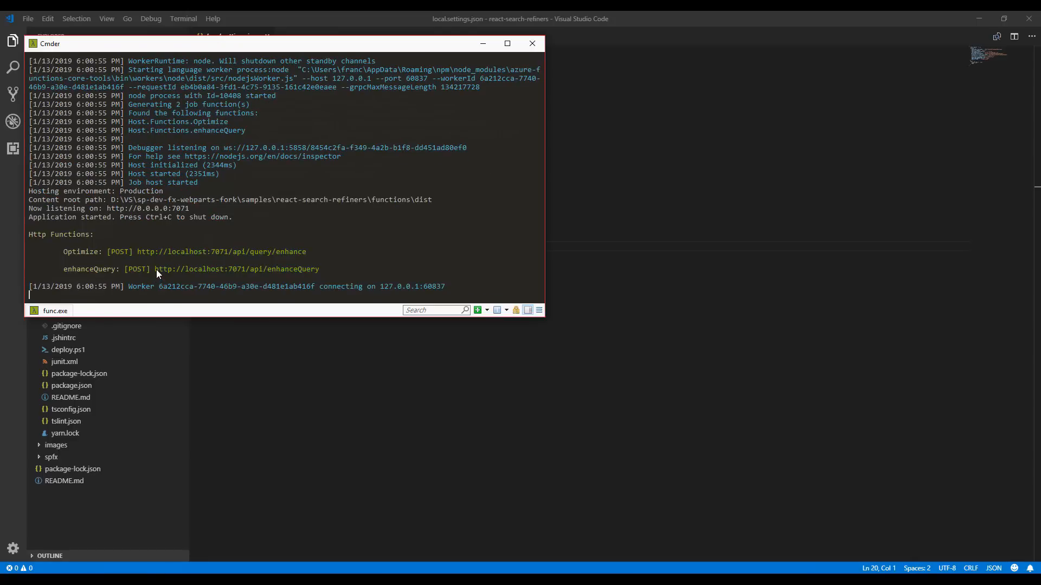
drag(156, 269, 317, 270)
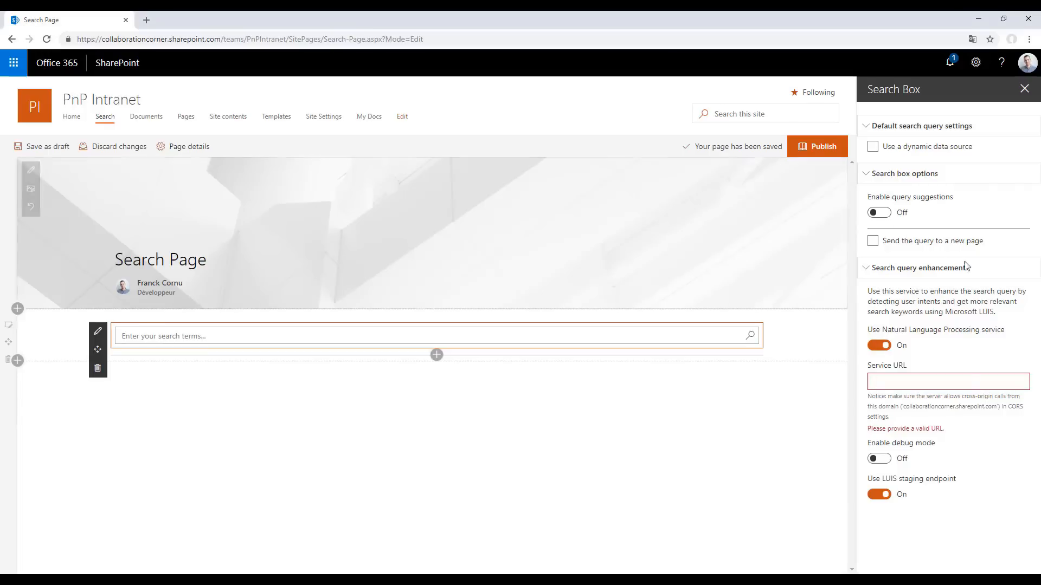
click(970, 380)
text(http://localhost:7071/api/enhanceQuery)
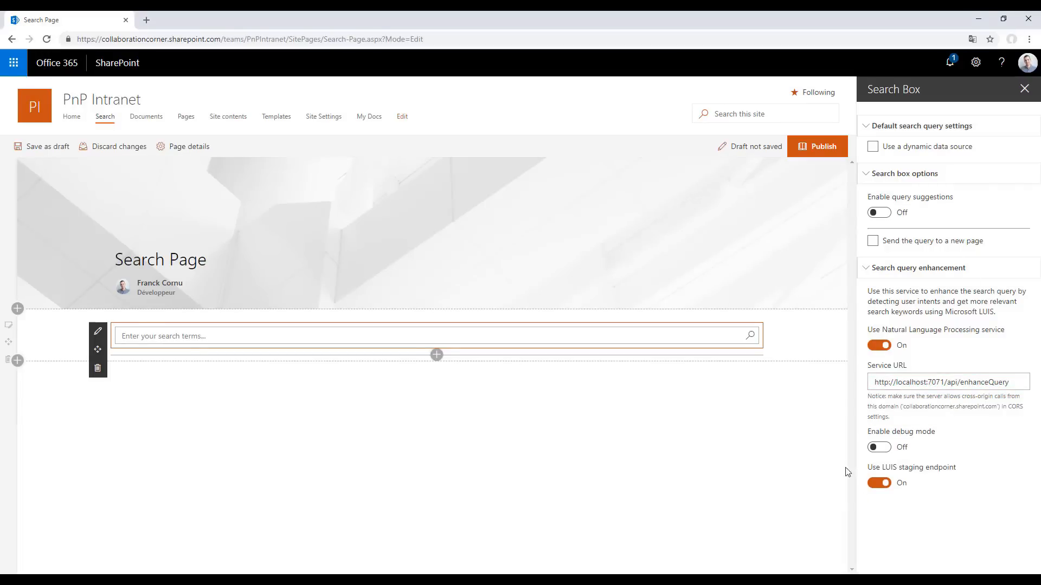
click(879, 448)
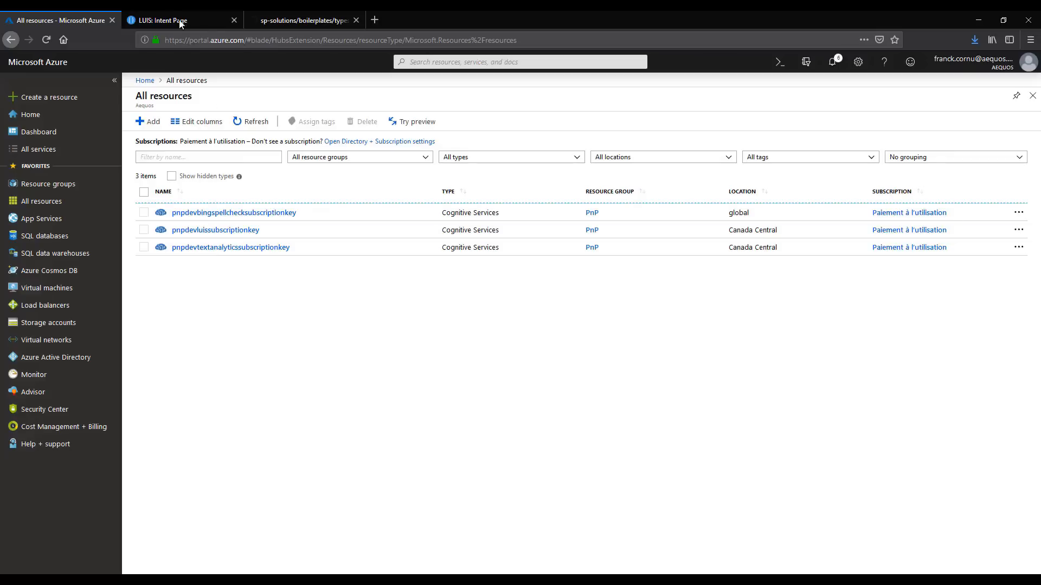
In the LUIS app's Keys and Endpoint settings, keep Production as the URL referencing slot and publish the app
click(168, 18)
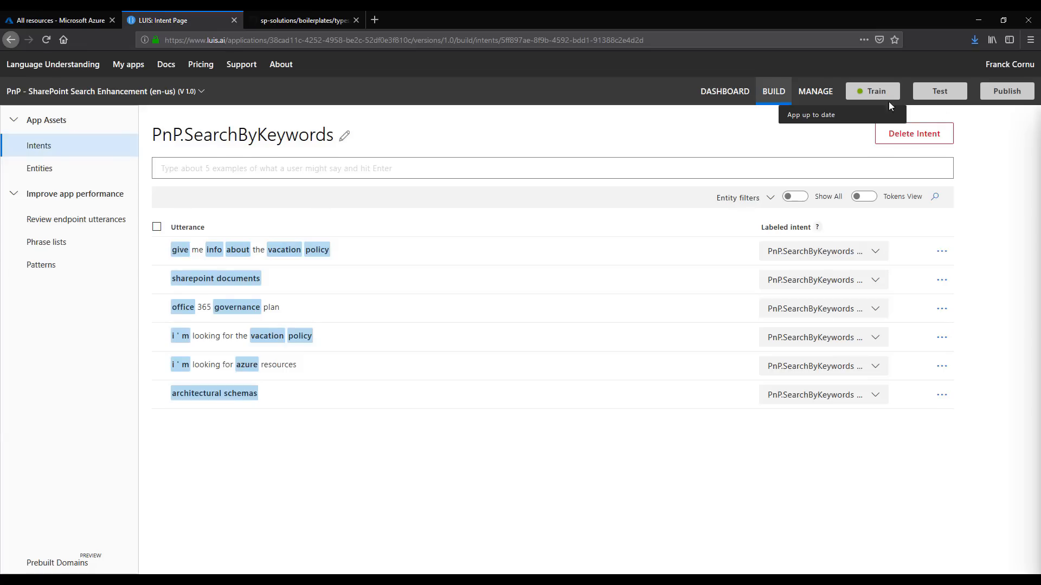
click(813, 93)
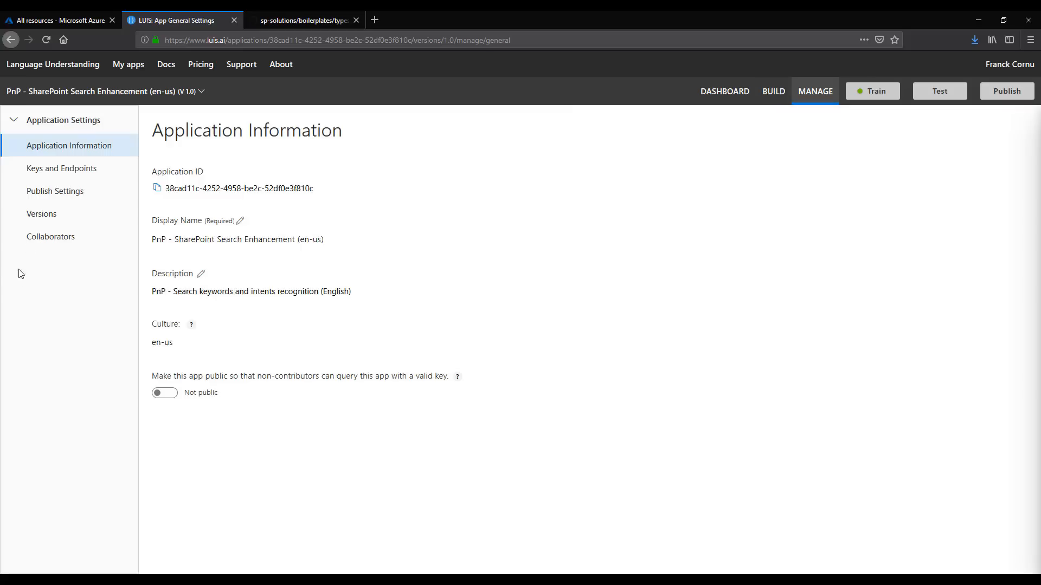
click(54, 172)
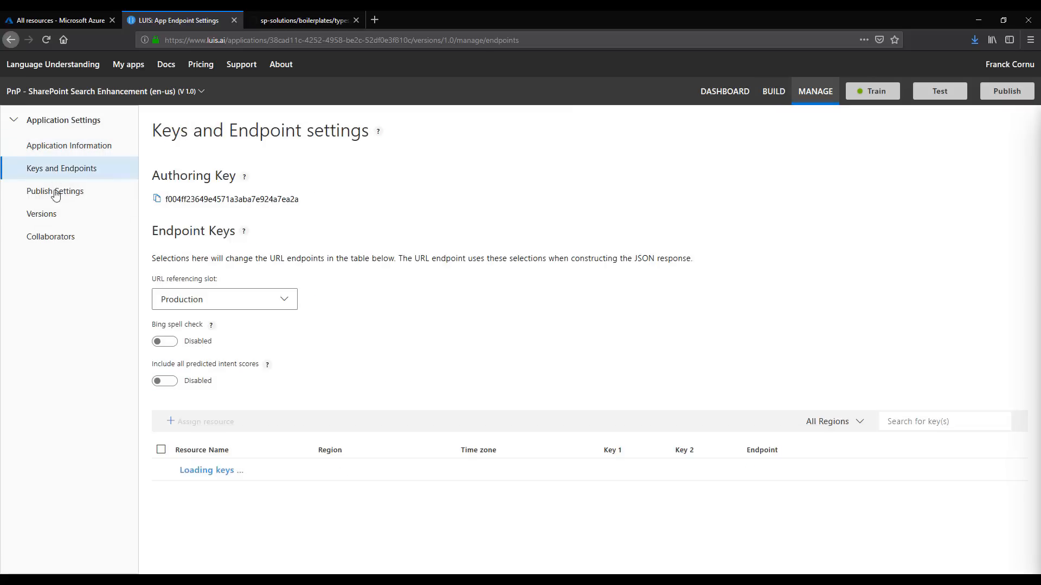
click(275, 302)
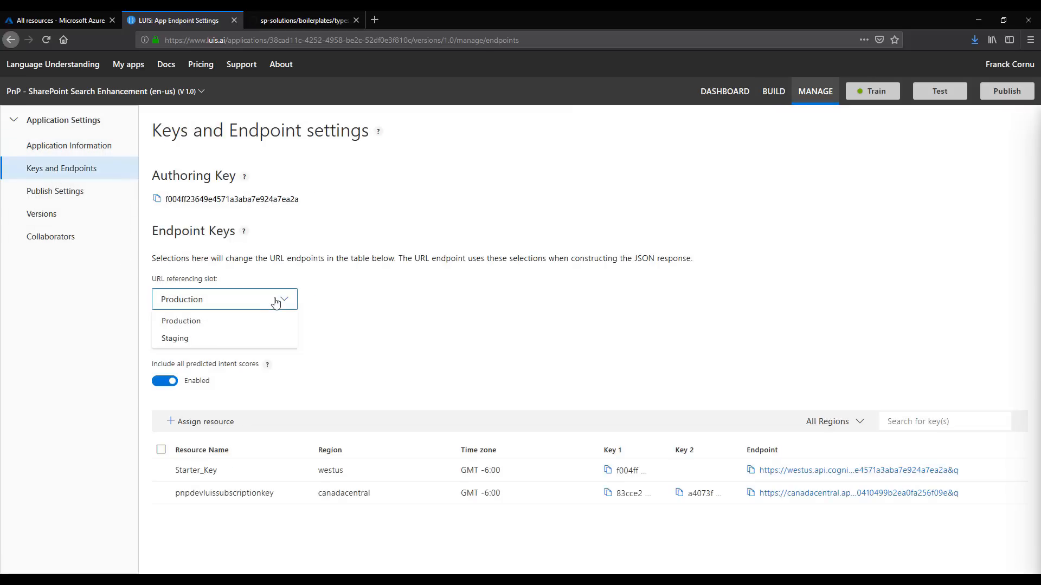
click(185, 321)
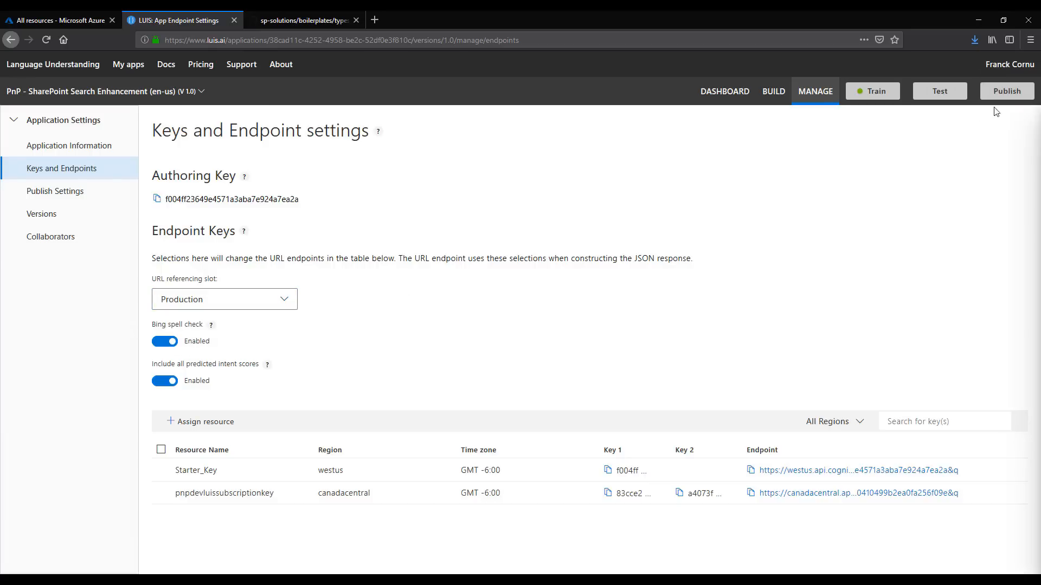
click(1006, 92)
click(566, 383)
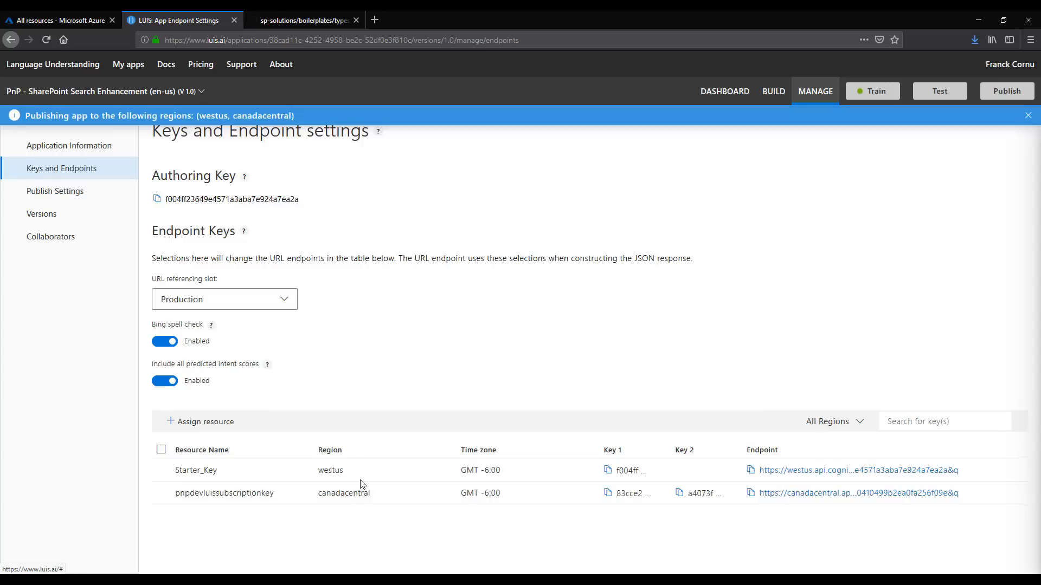
Back on the SharePoint Search Page, turn off the LUIS staging endpoint and search for "give me info about the vacation policy"
click(404, 544)
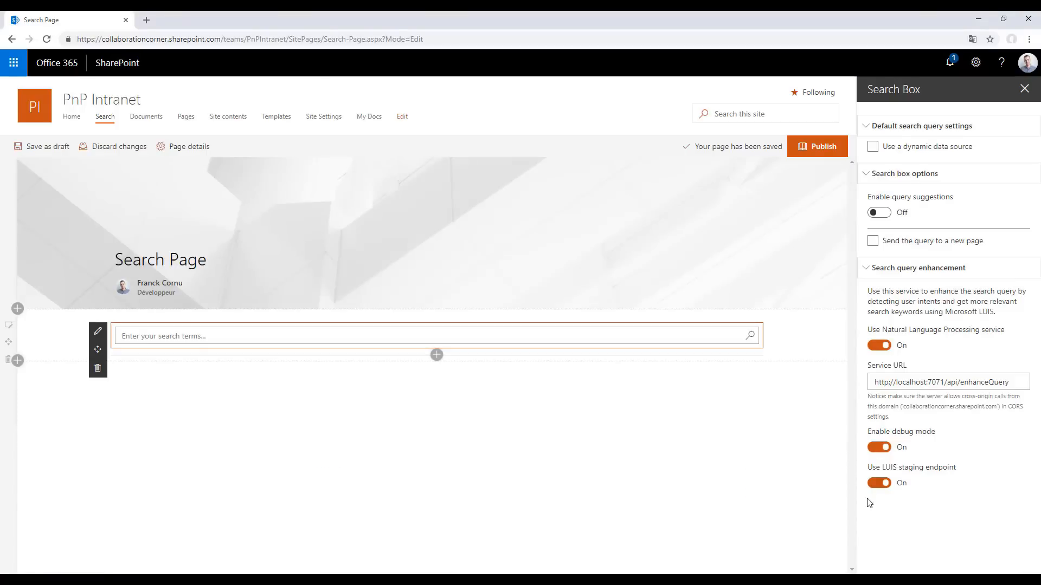
click(879, 483)
click(290, 336)
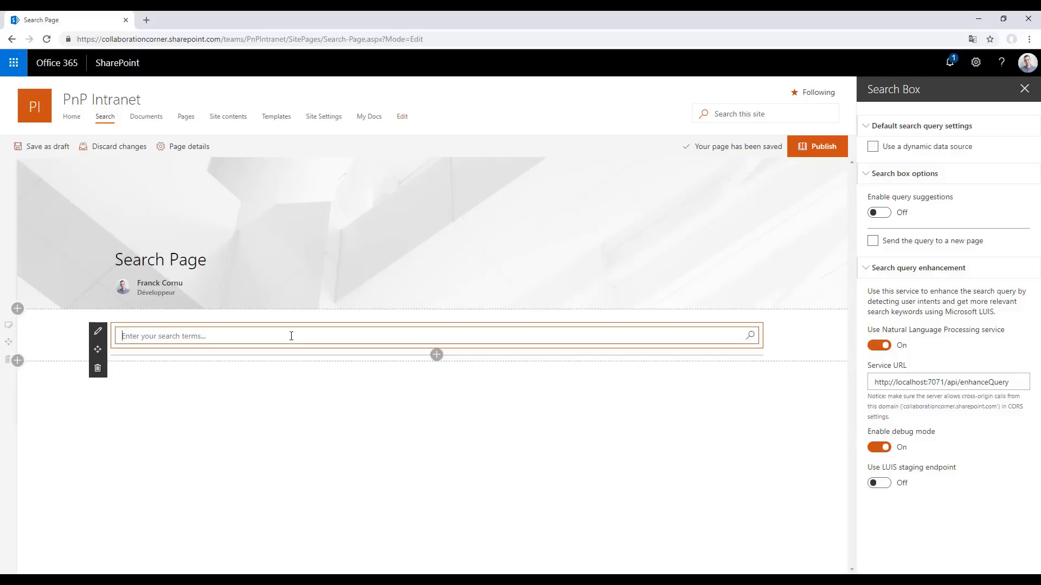
text(give me info about the vacat)
text(ion policy)
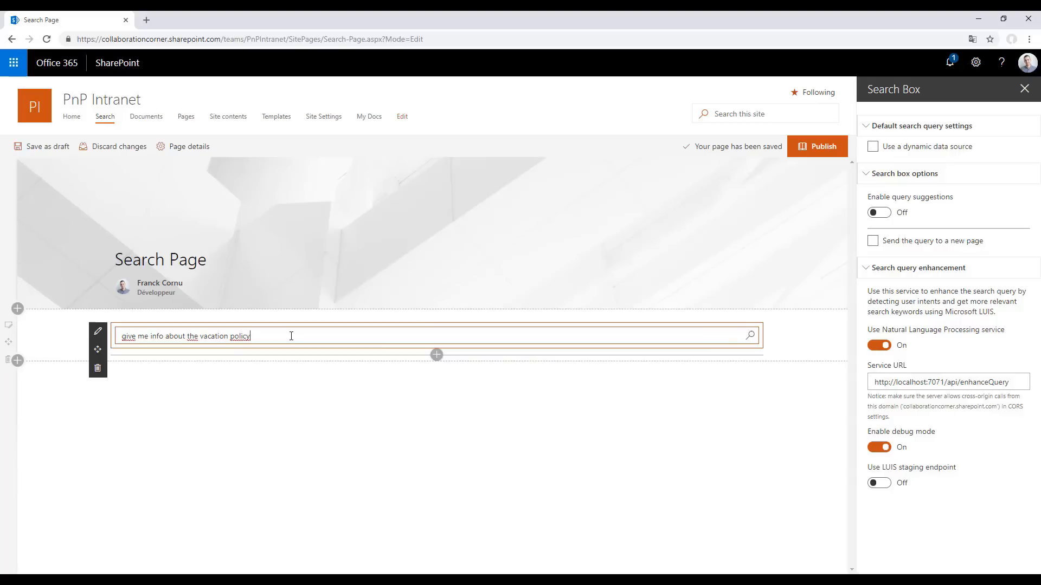
key(Return)
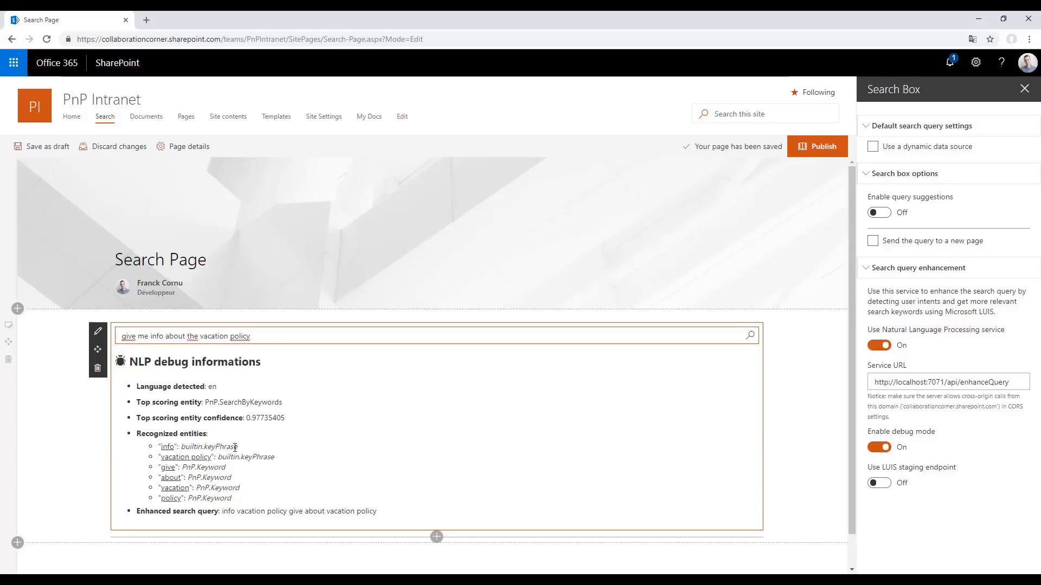
Examine the entity types recognized for the words info and about in the NLP debug information
drag(239, 448, 181, 448)
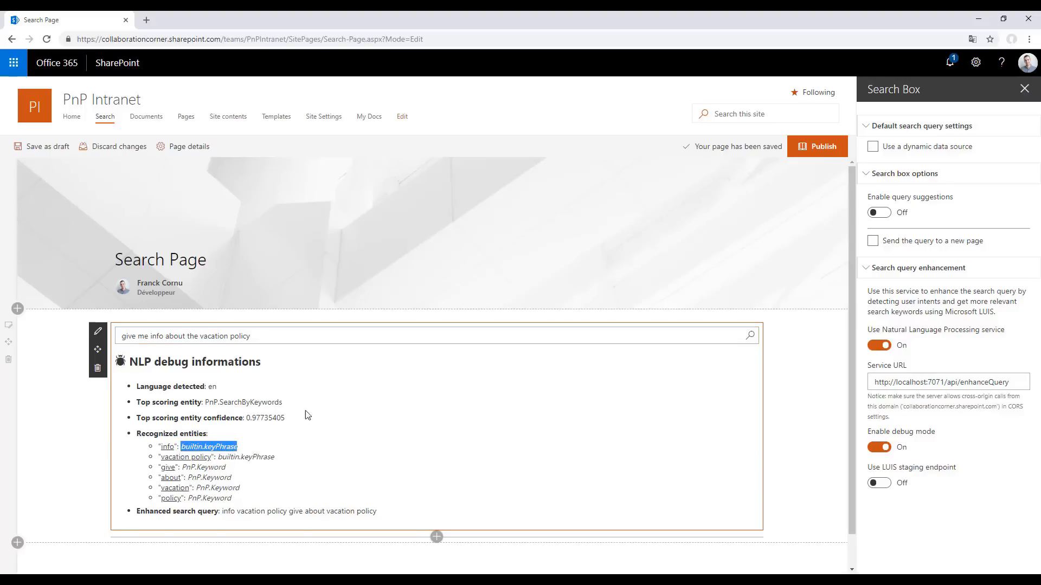
click(223, 444)
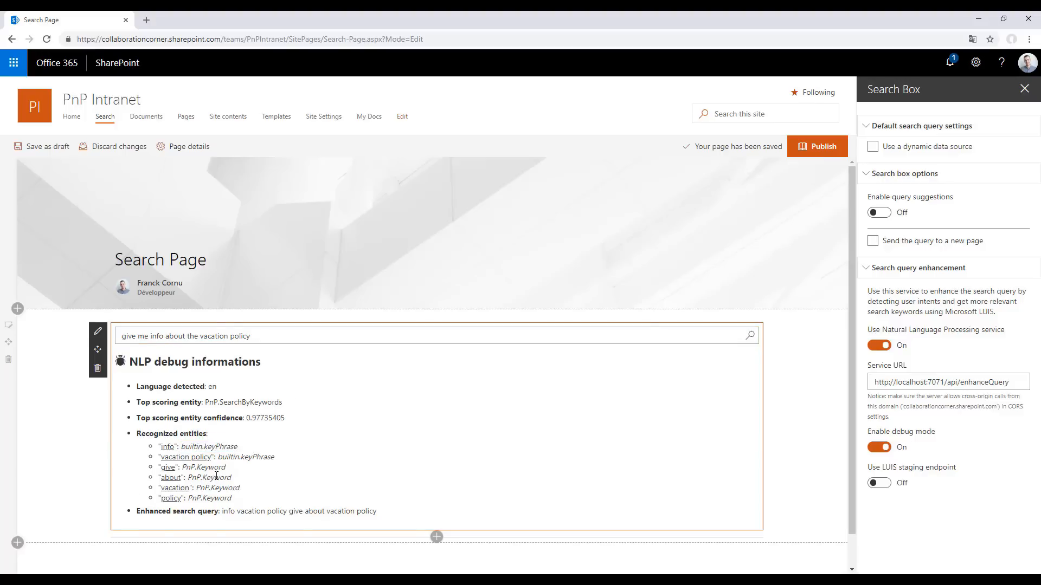
drag(233, 477, 184, 479)
scroll(342, 444, down, 1)
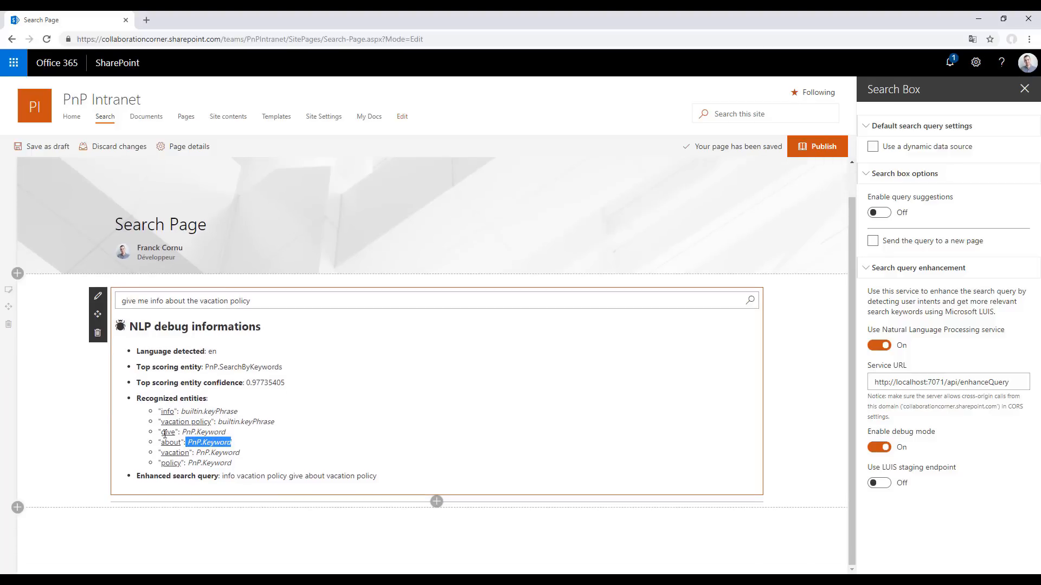
click(57, 396)
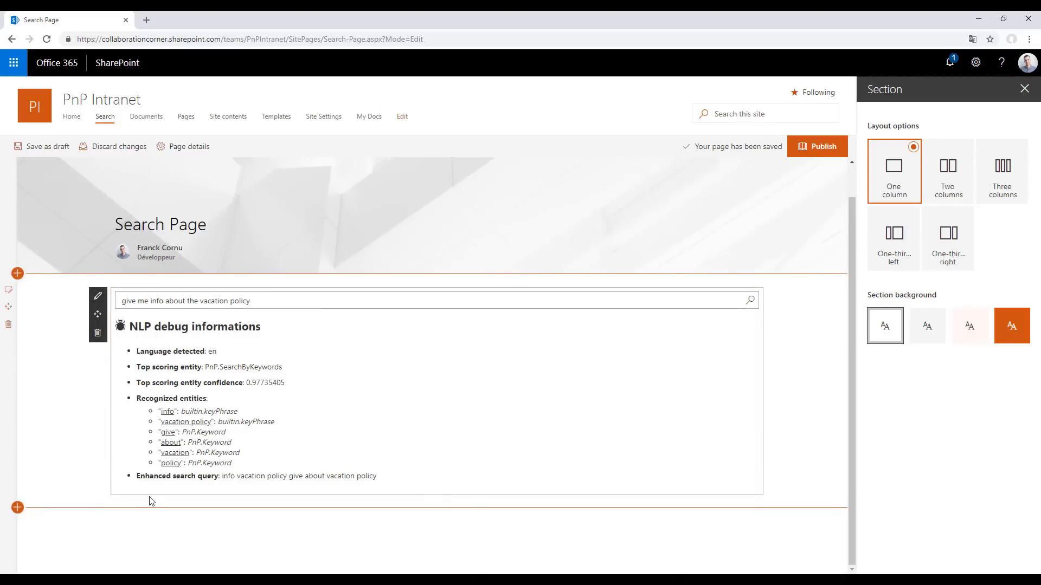
click(17, 510)
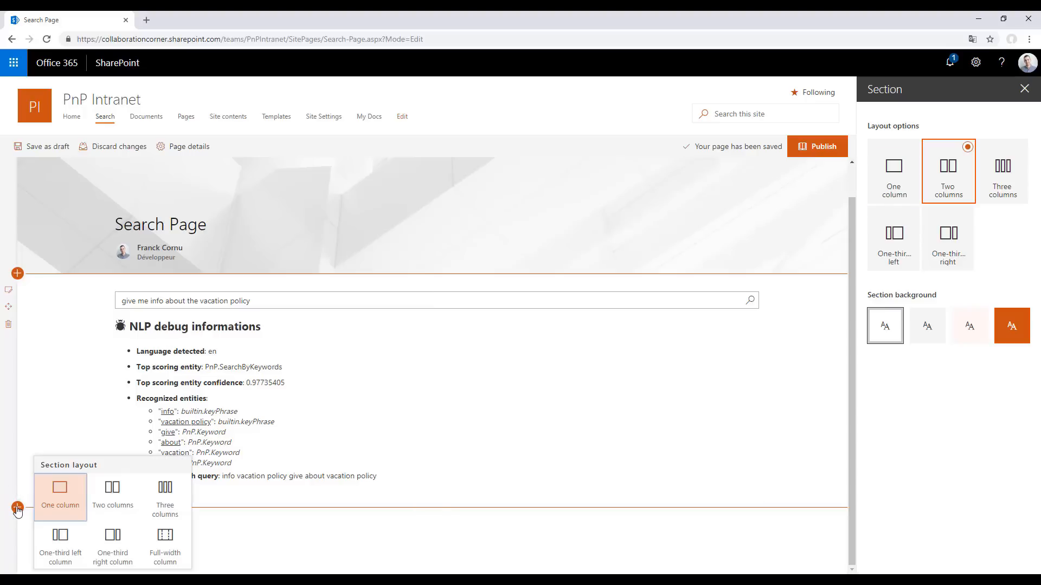
click(358, 536)
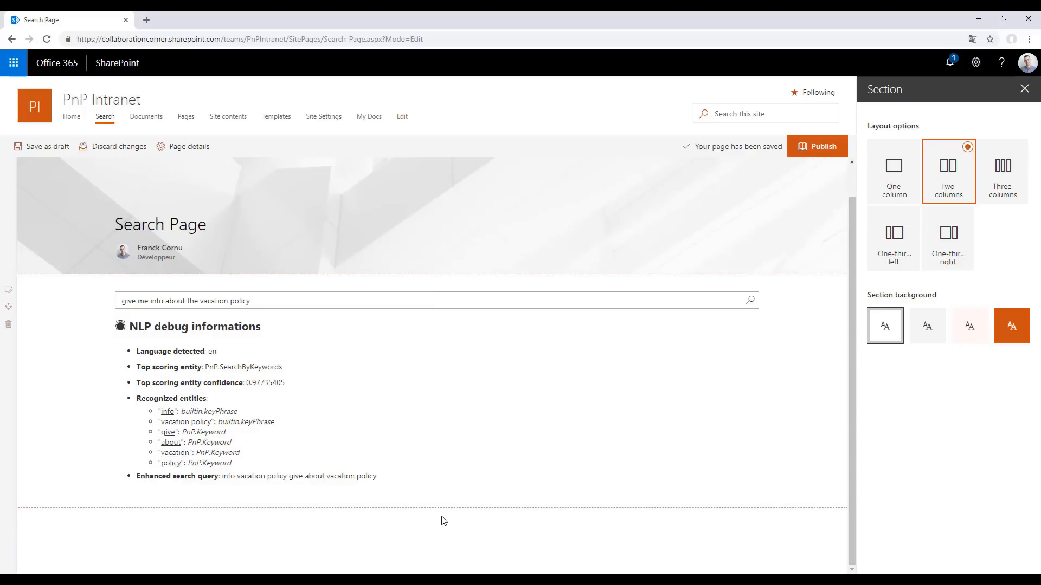
Add a Search Results with Refiners web part below the search box in the same section
click(436, 501)
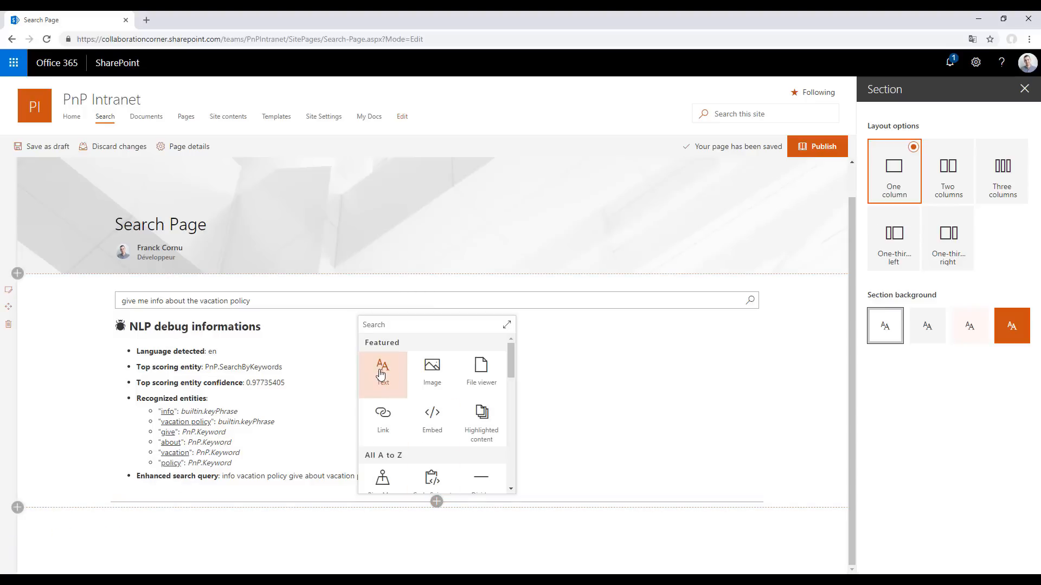
text(sear)
click(431, 374)
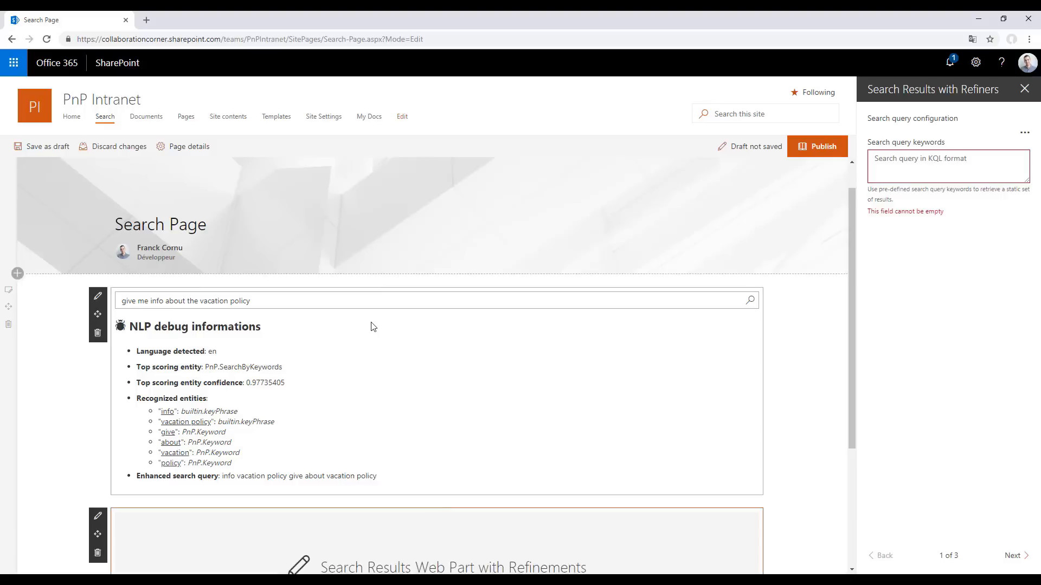
Connect the search results' query keywords to the Search Box source, using its Search query property and the NLP enhanced search query
scroll(374, 328, down, 1)
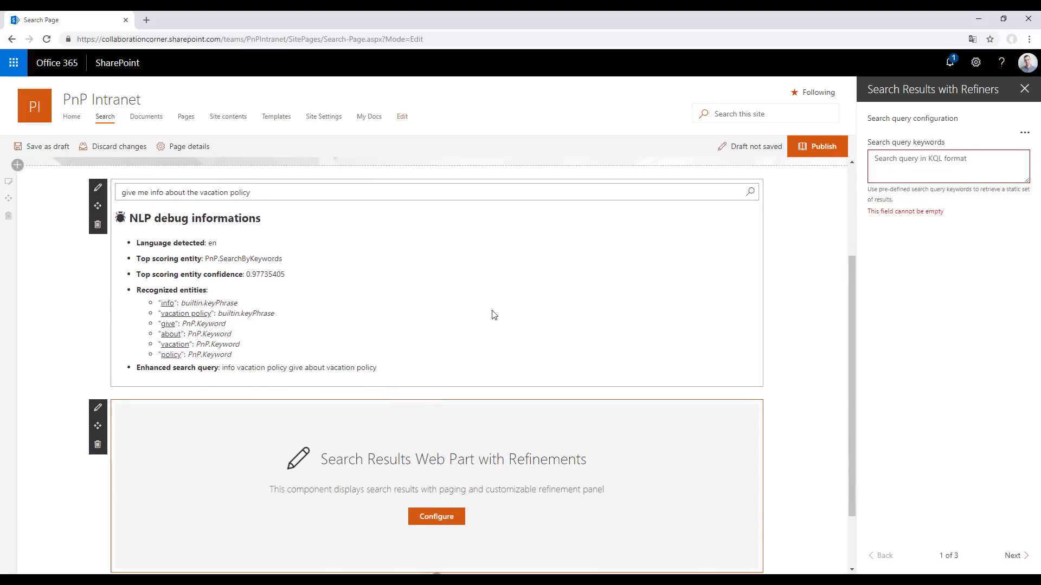
click(1024, 132)
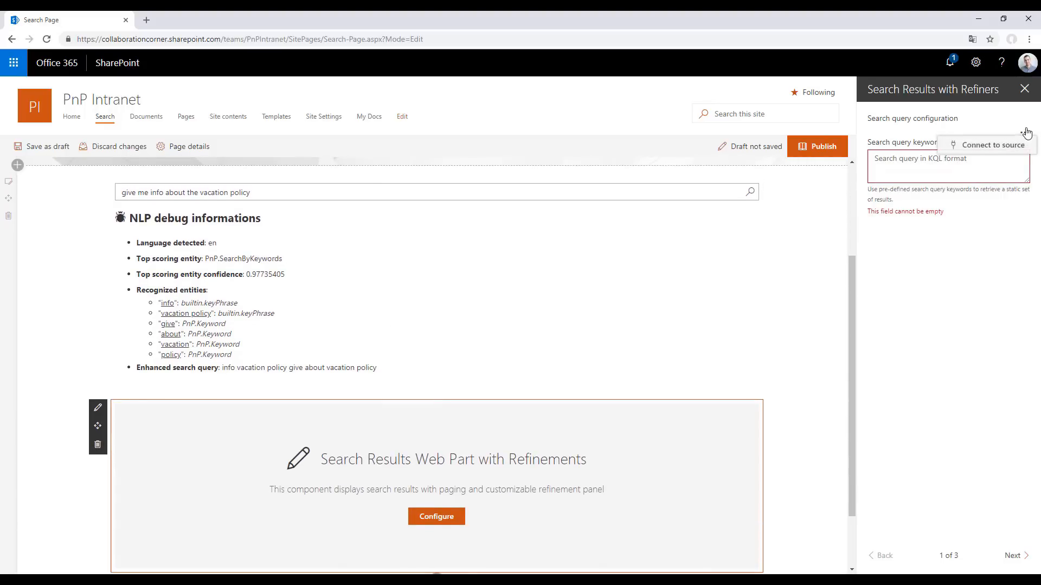
click(973, 142)
click(899, 175)
click(895, 210)
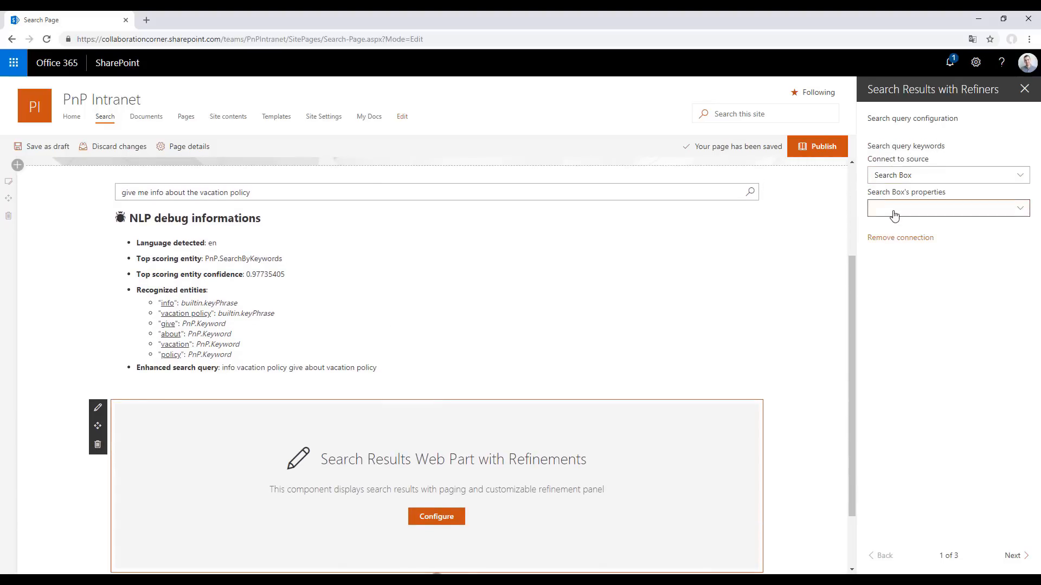
click(893, 212)
click(897, 226)
click(900, 241)
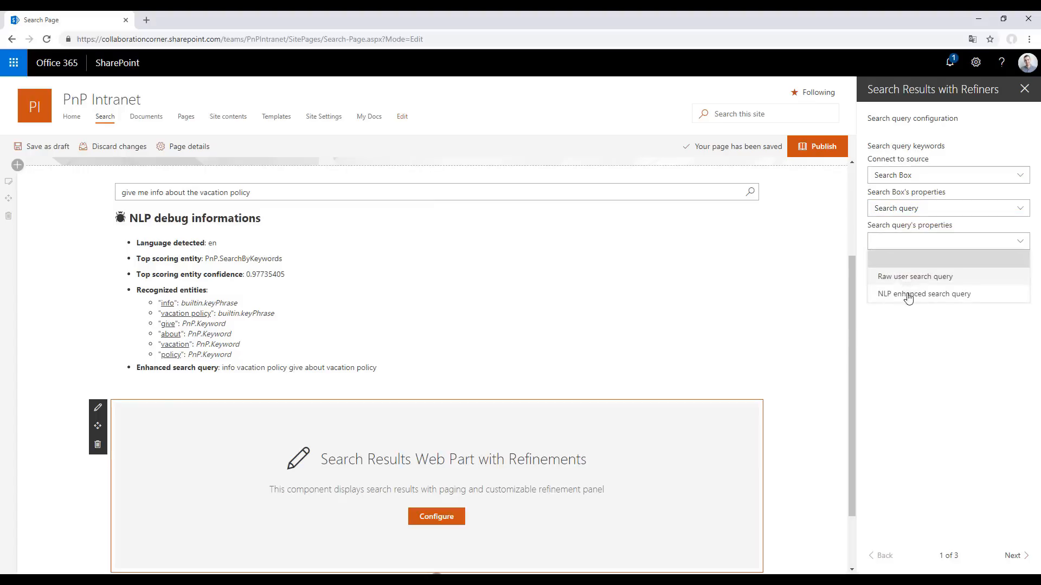
click(954, 296)
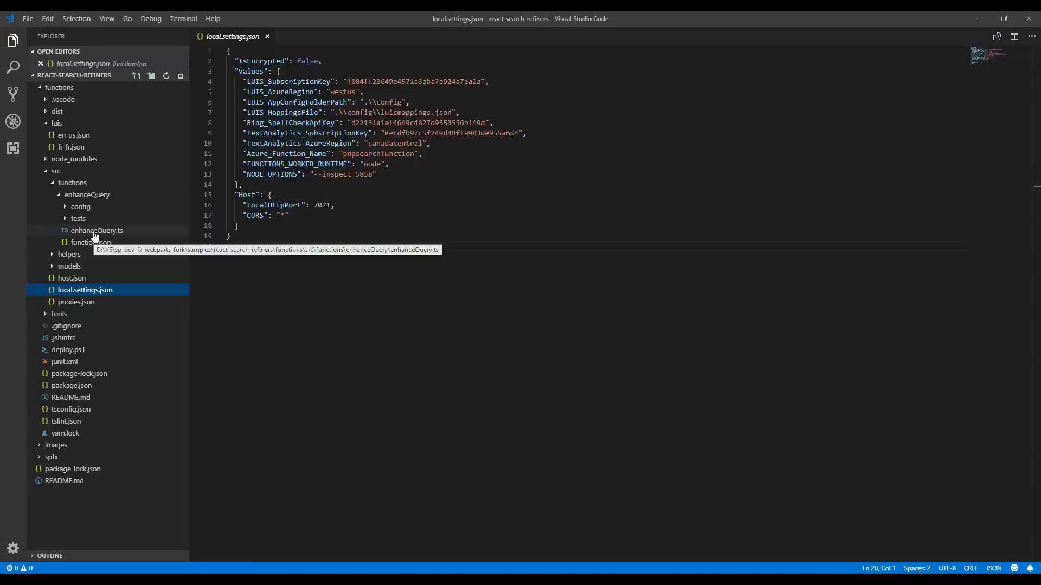
In Visual Studio Code, open enhanceQuery.ts and highlight the SearchByKeywords code that joins the LUIS entities into sharePointsearchQuery
click(94, 234)
drag(339, 340, 217, 320)
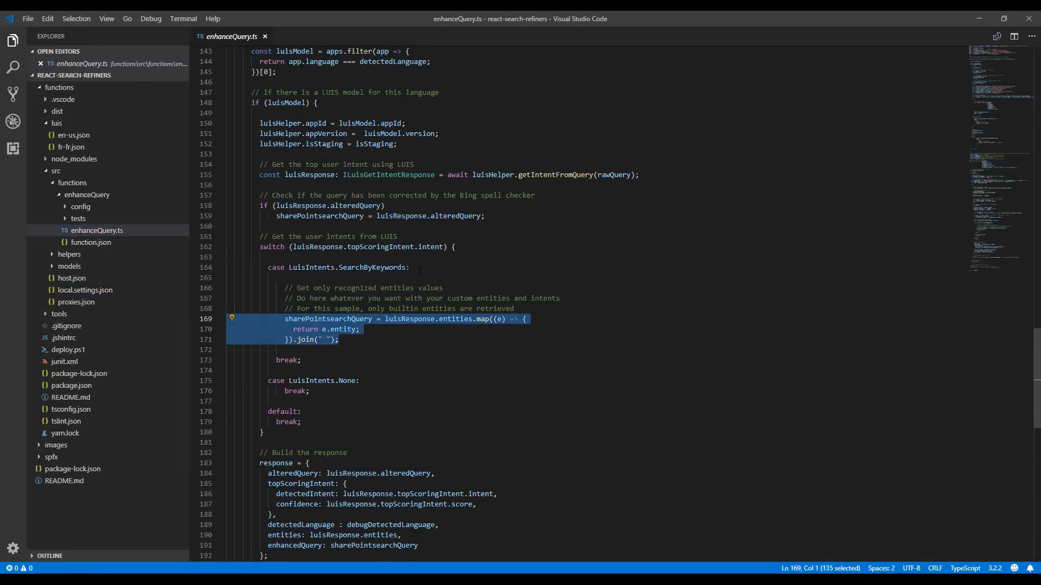
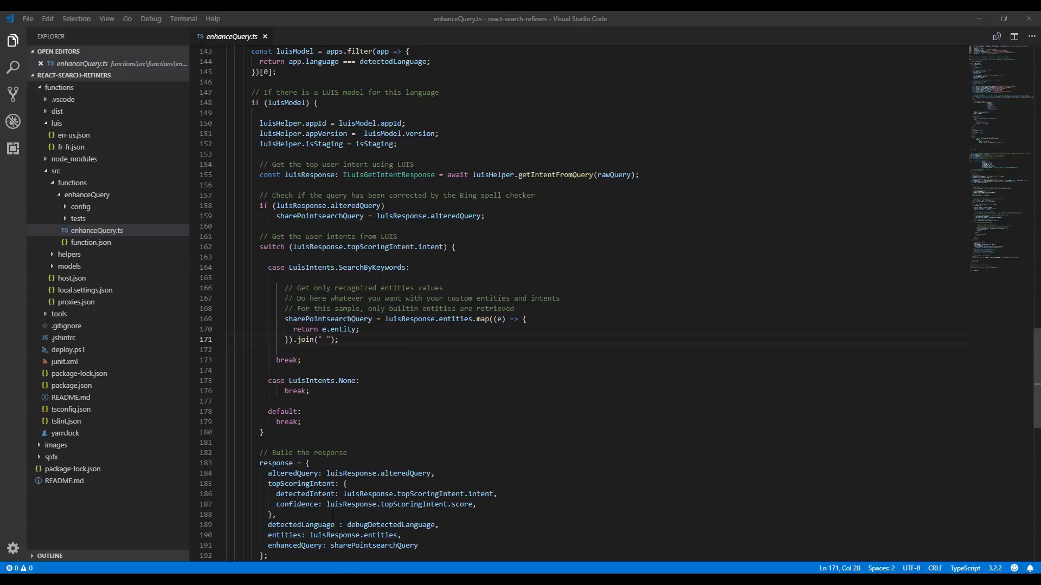
In LUIS, export the endpoint logs of the PnP - SharePoint Search Enhancement (en-us) app and open the CSV file in Excel
click(412, 582)
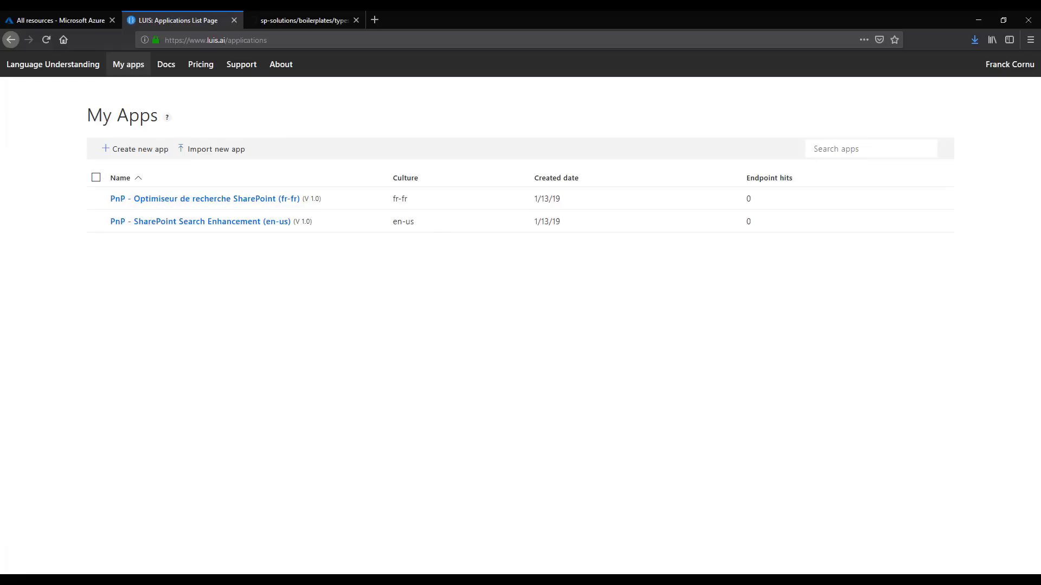
click(96, 222)
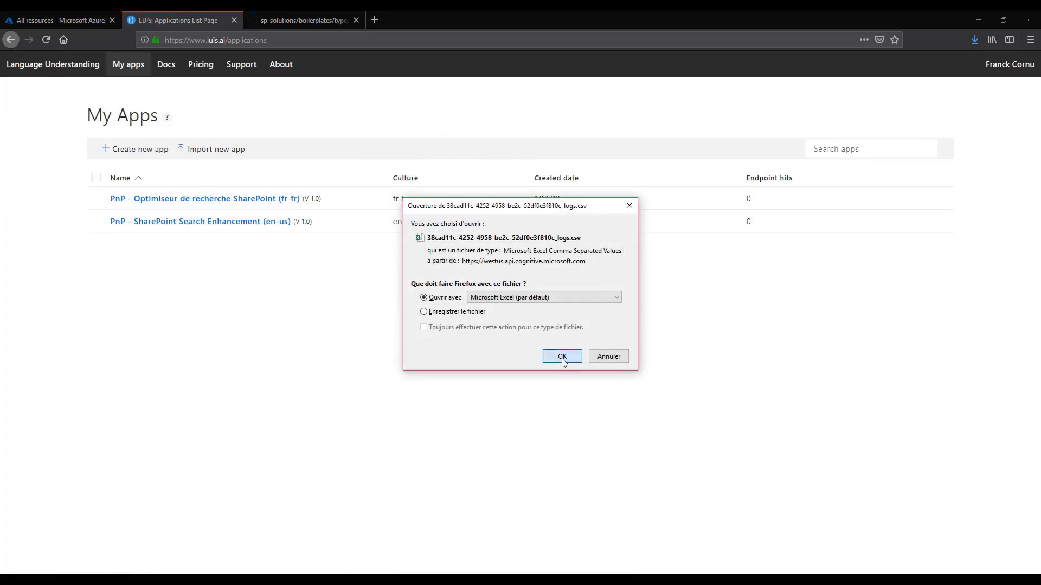
click(563, 358)
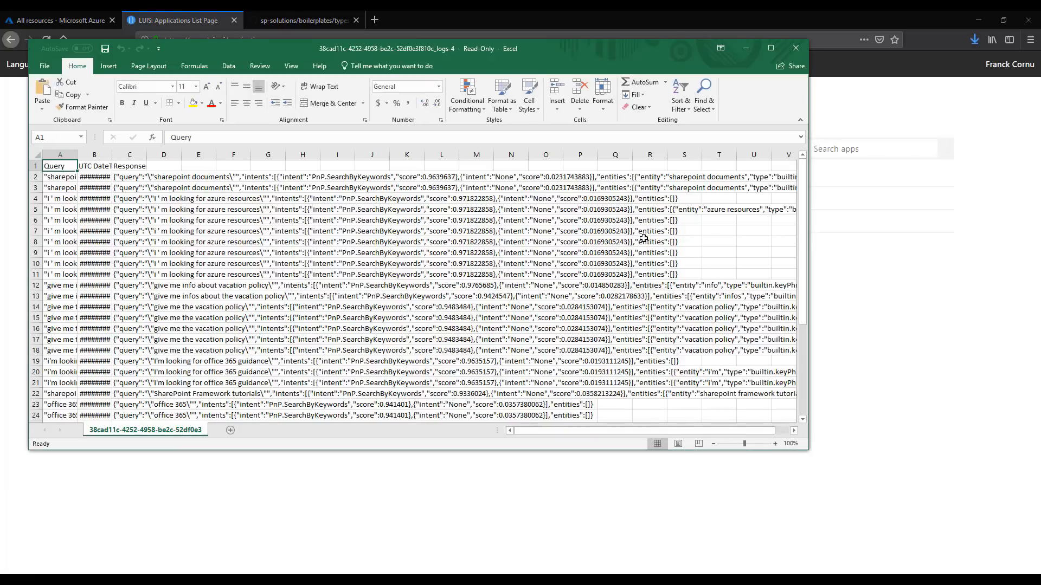
click(770, 48)
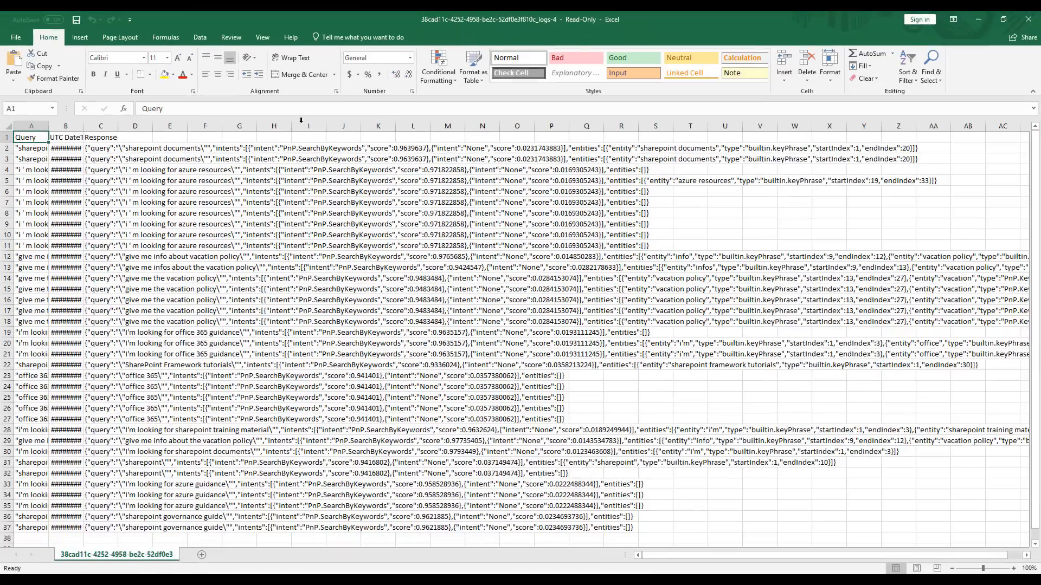
Autofit the Query and UTC DateTime columns of the exported log to their contents
double_click(49, 126)
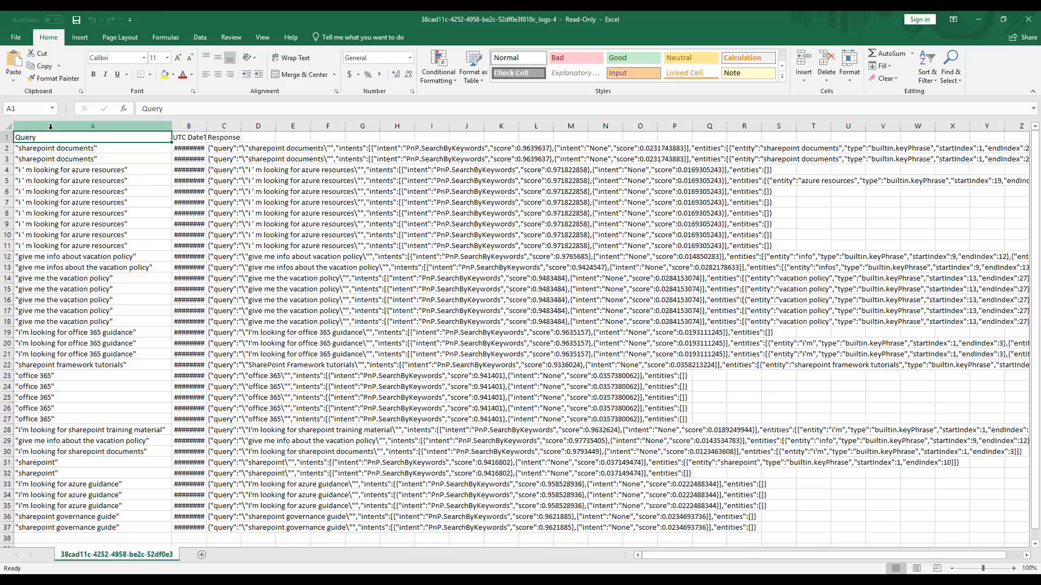
click(92, 126)
click(182, 124)
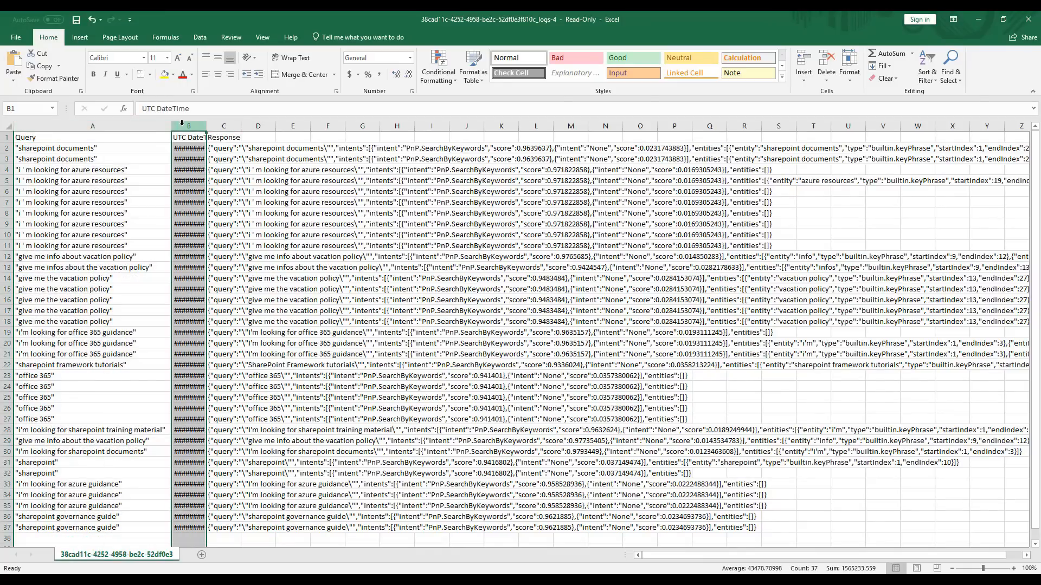
double_click(206, 126)
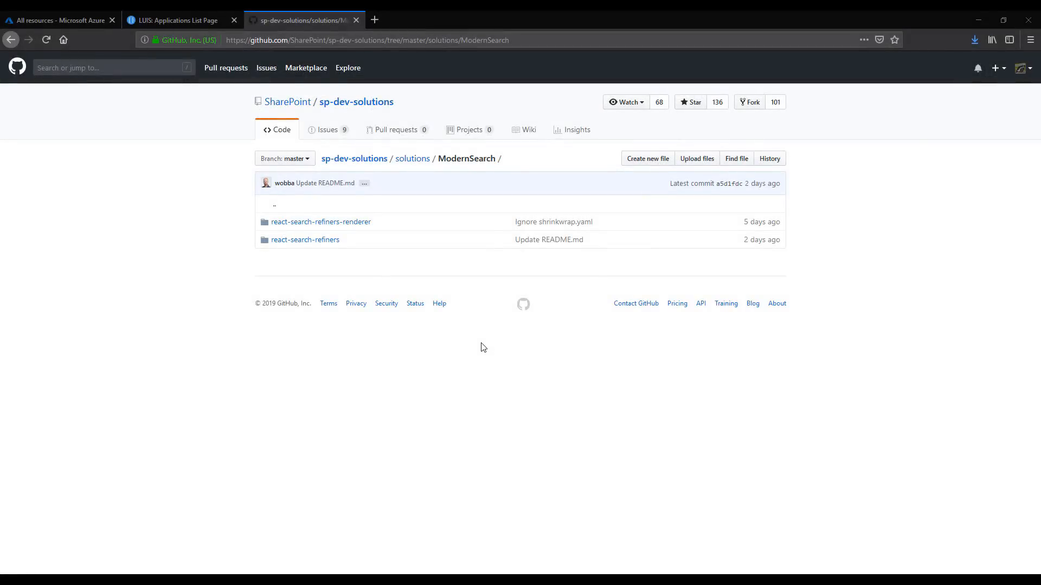
In the browser, open the react-search-refiners folder of the ModernSearch solutions on GitHub
click(301, 242)
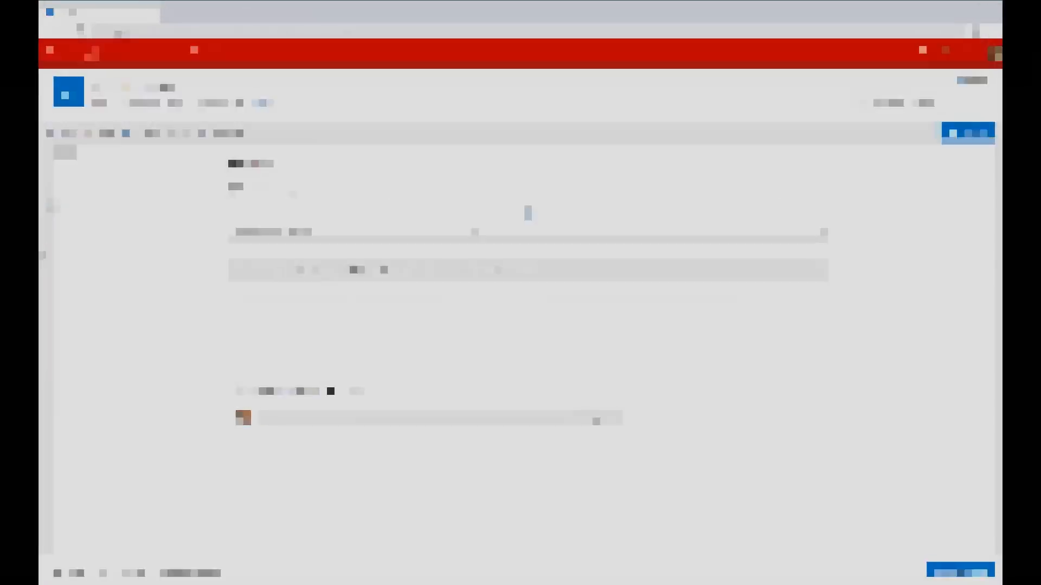
On the SharePoint Search page in edit mode, search for the person's first name
click(464, 227)
text(tarald)
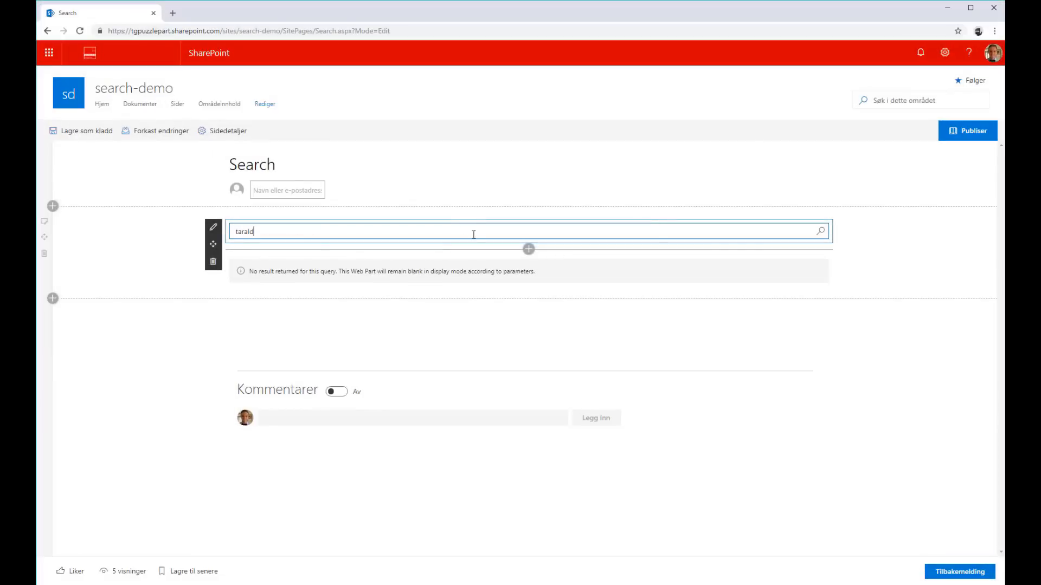
key(Return)
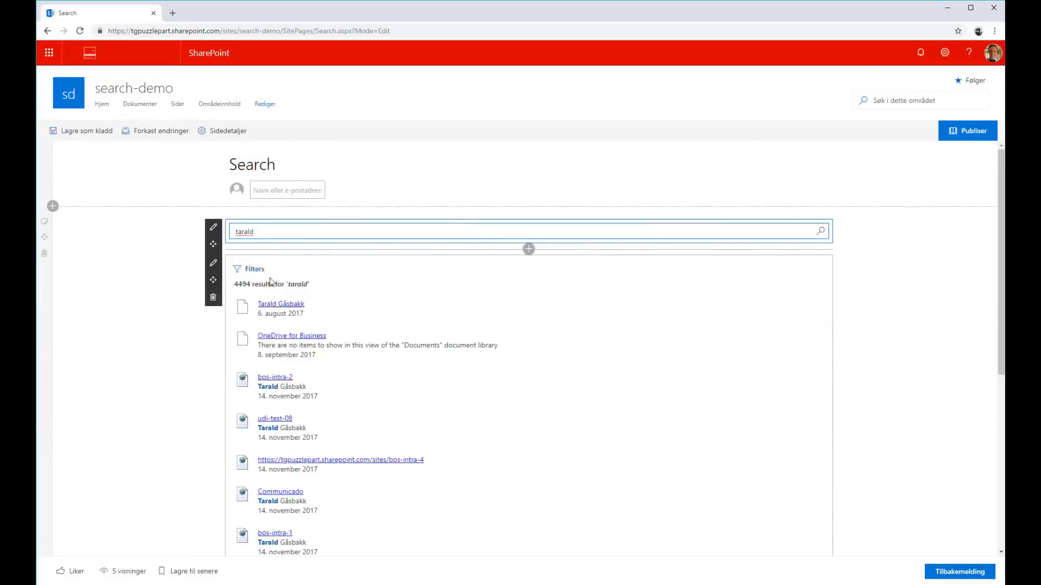
Set the search results layout to Custom after trying Tiles, and publish the Search page
click(214, 266)
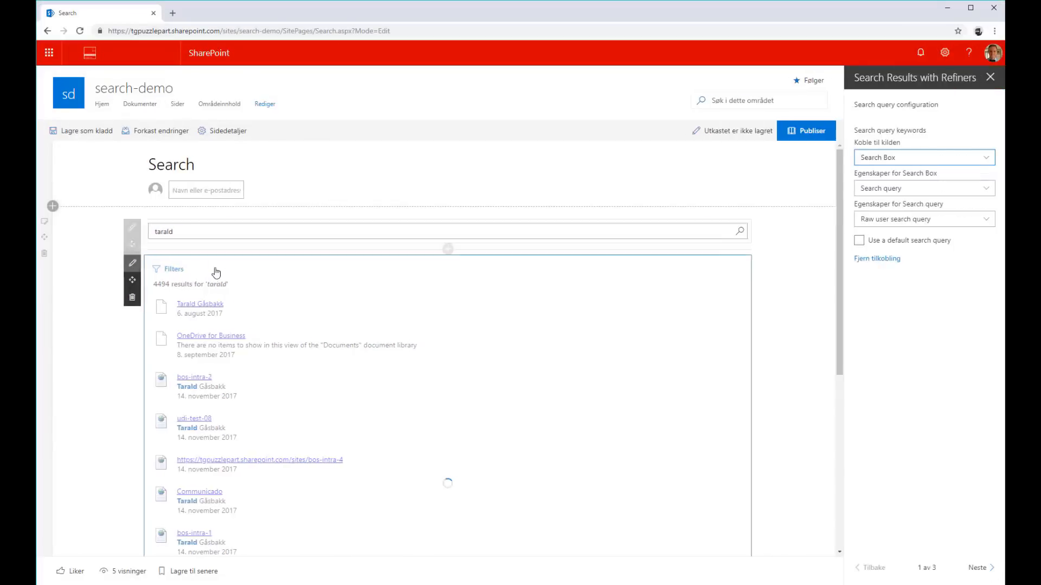
click(979, 567)
click(984, 568)
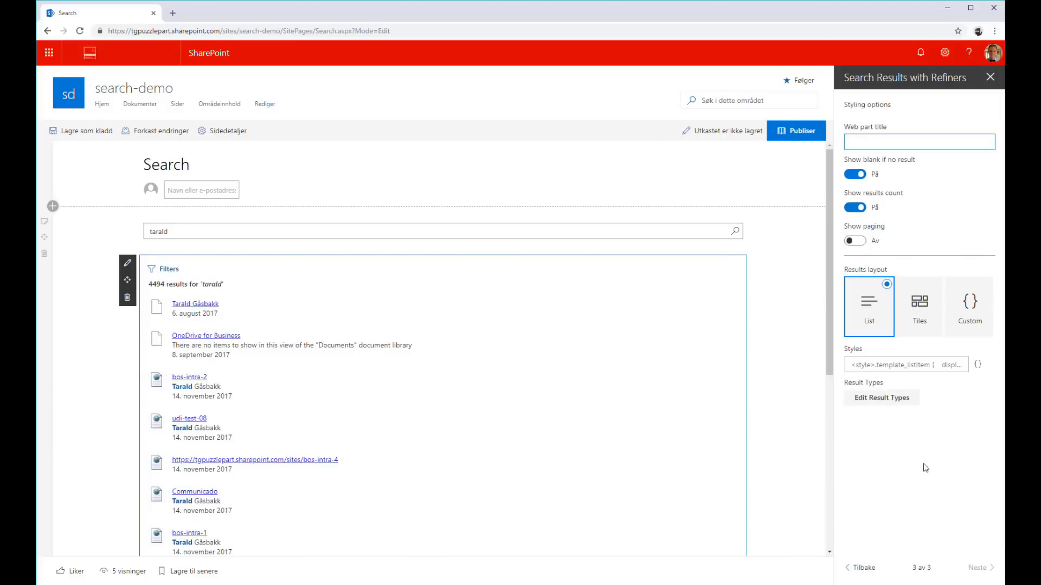
click(918, 324)
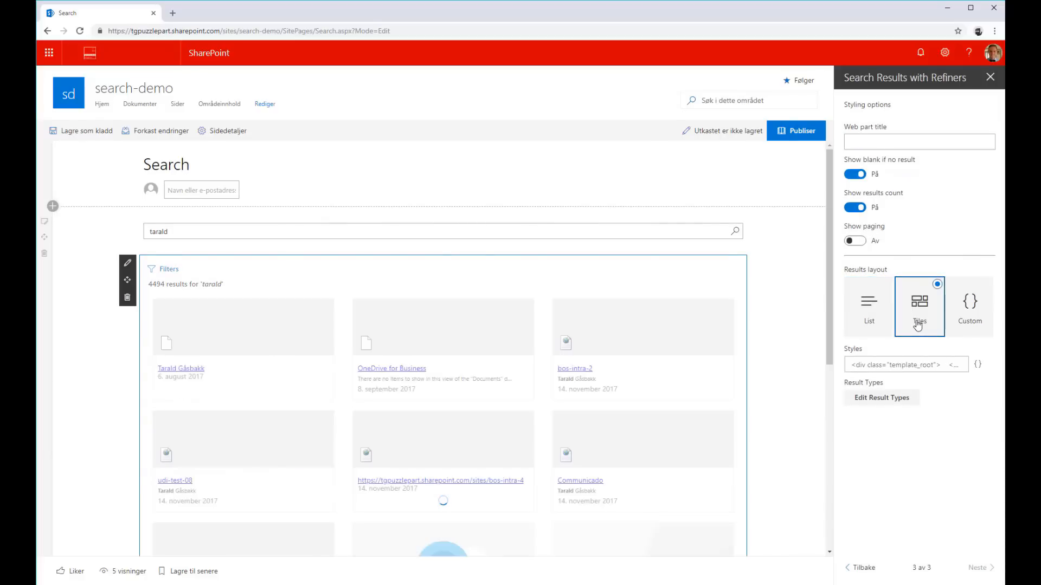
click(972, 318)
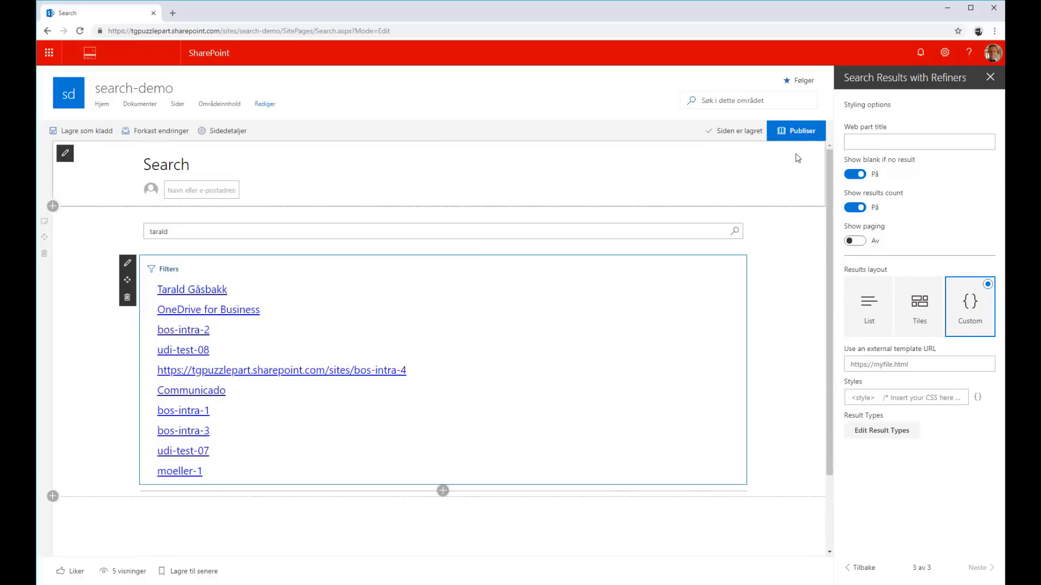
click(794, 137)
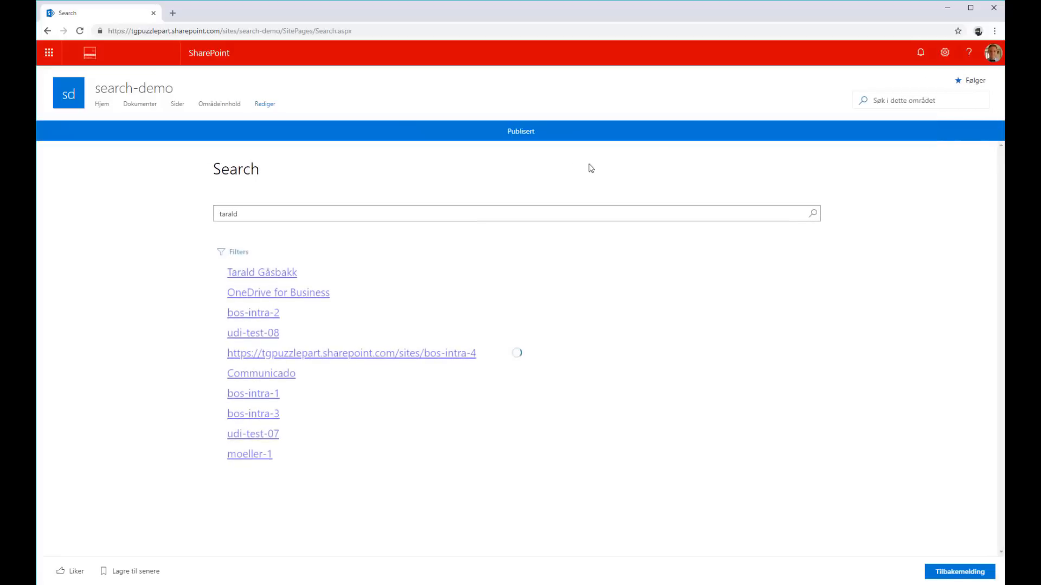
Add the Code renderer for React Search Refiners app to the search-demo site
click(944, 64)
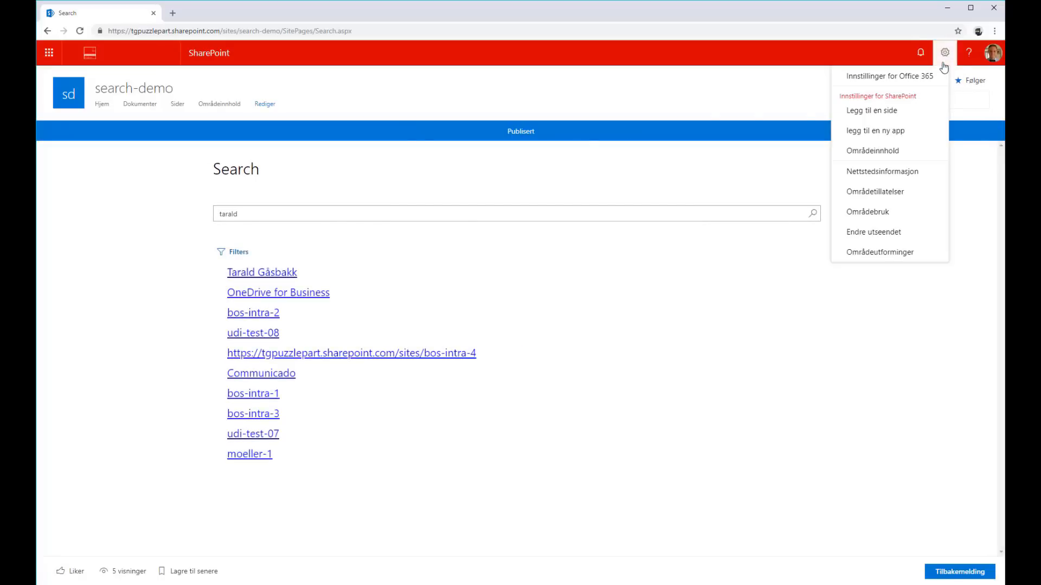
click(877, 132)
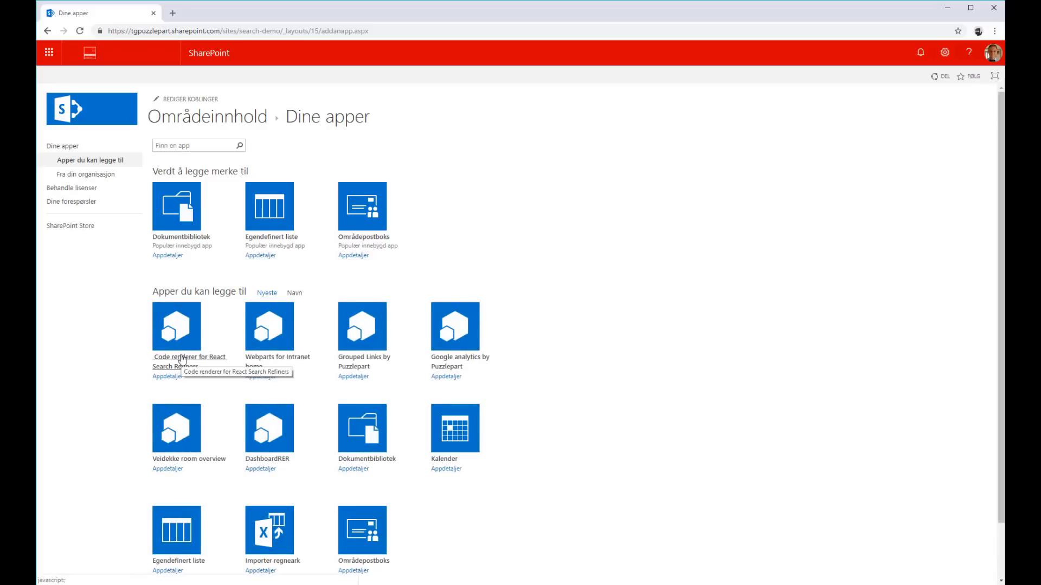
click(182, 363)
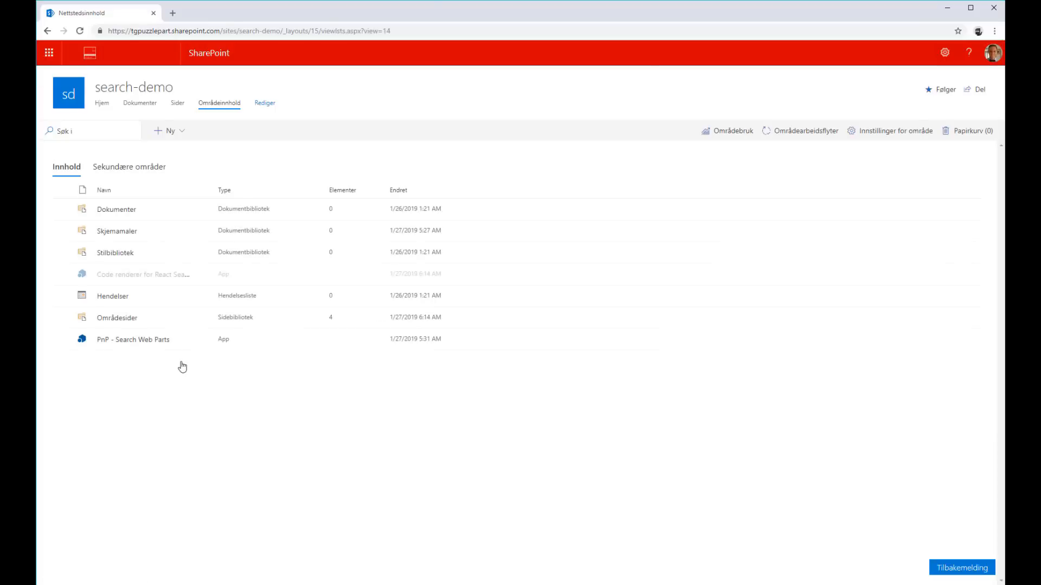
Open Search.aspx from the site pages for editing and search for the person's first name
click(181, 105)
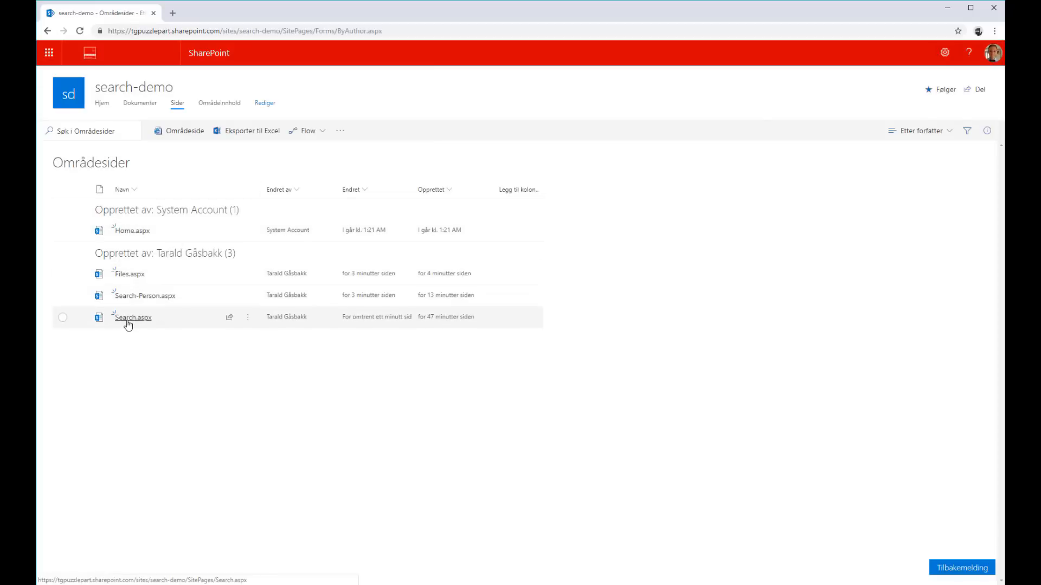
click(127, 321)
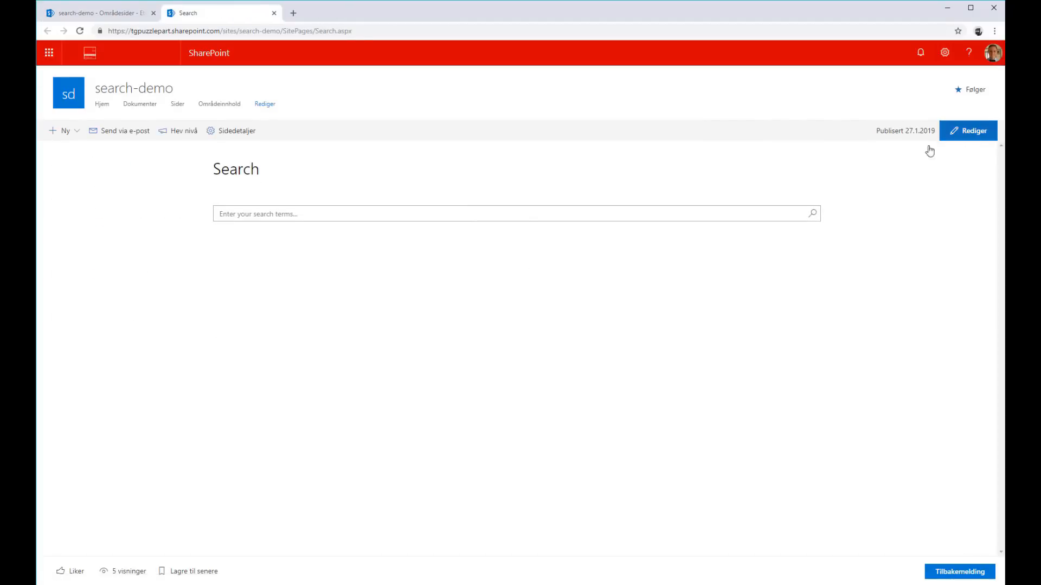
click(968, 131)
click(338, 232)
text(tarald)
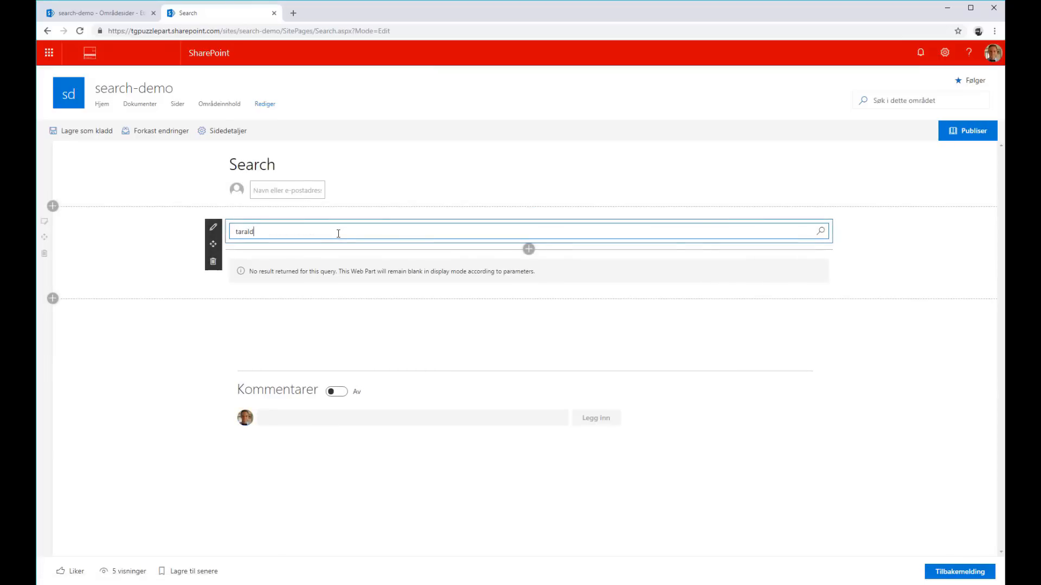
key(Return)
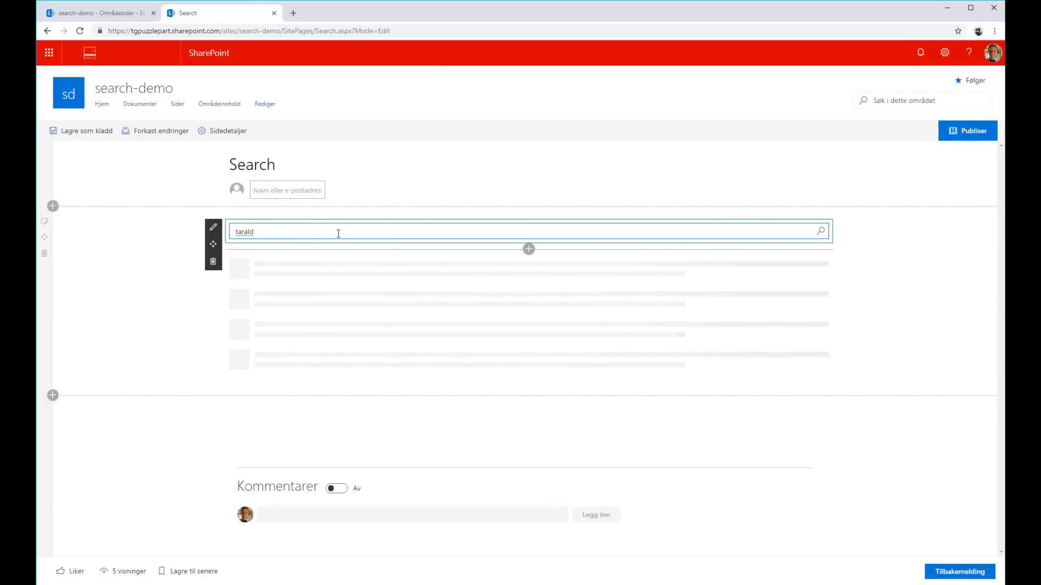
Set the Search Results with Refiners web part's layout to CodeRenderer and look through the rendered results
click(213, 263)
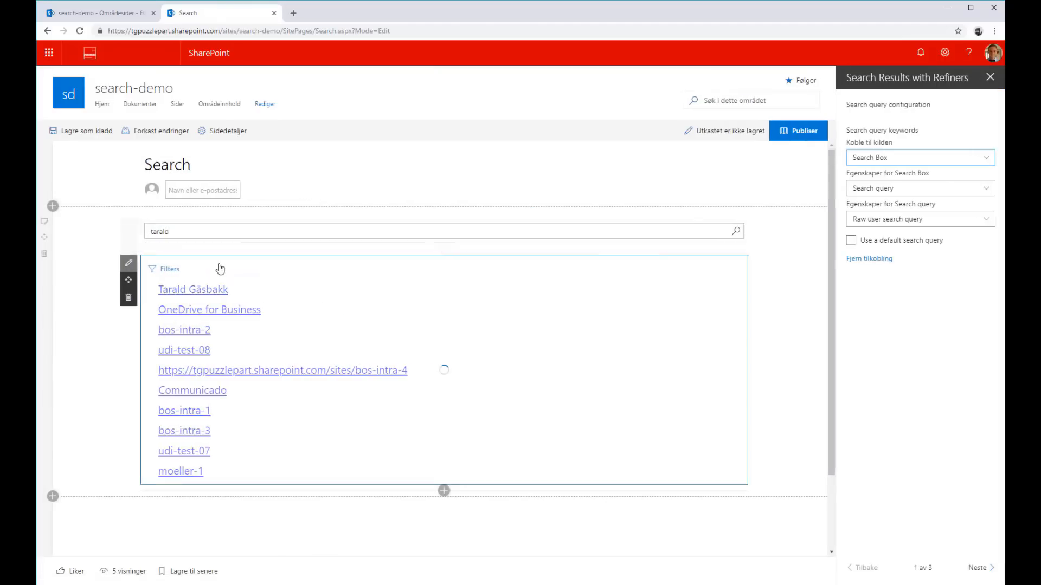
click(977, 569)
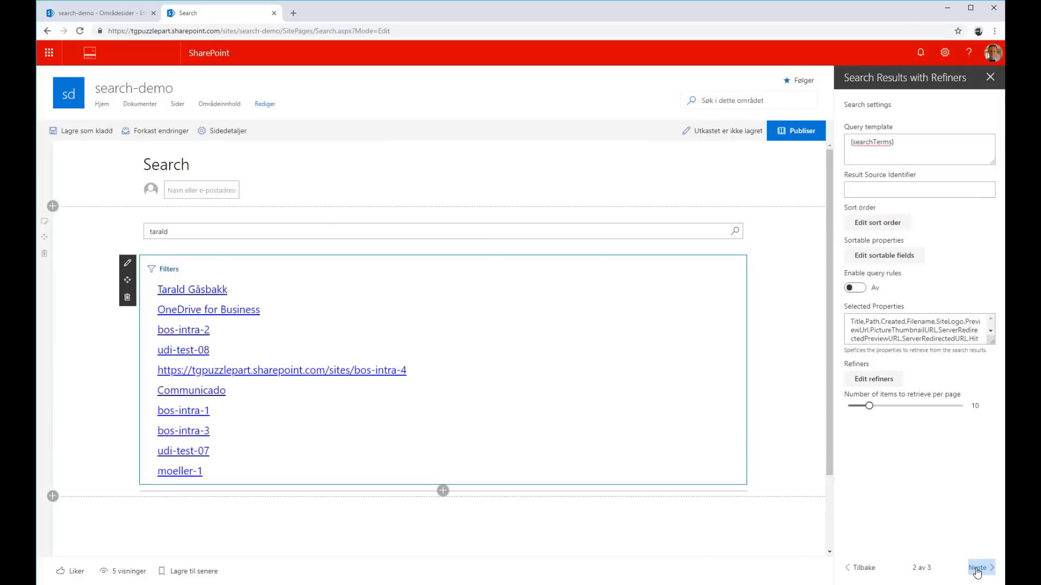
click(977, 571)
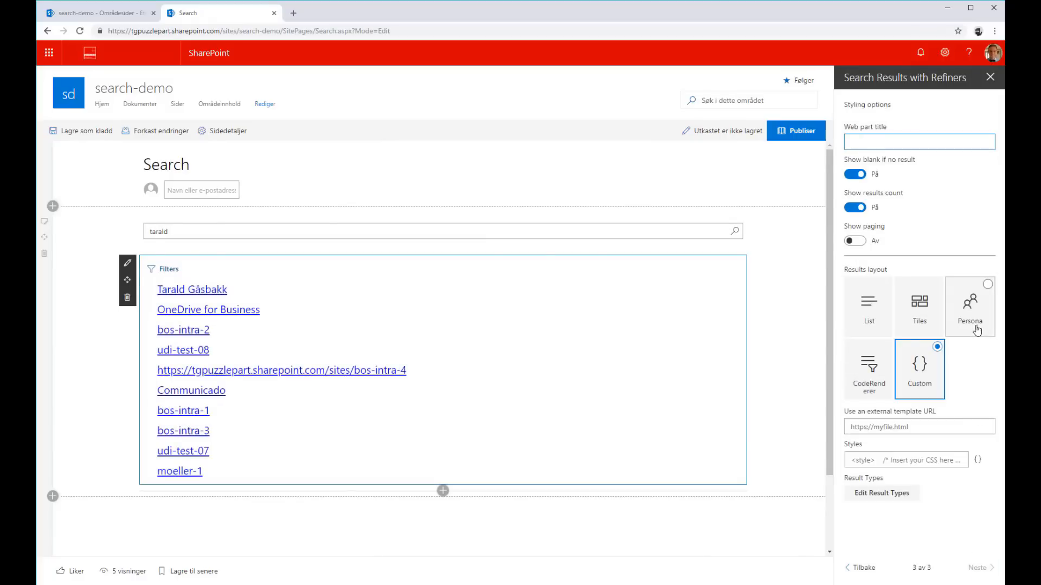
click(864, 378)
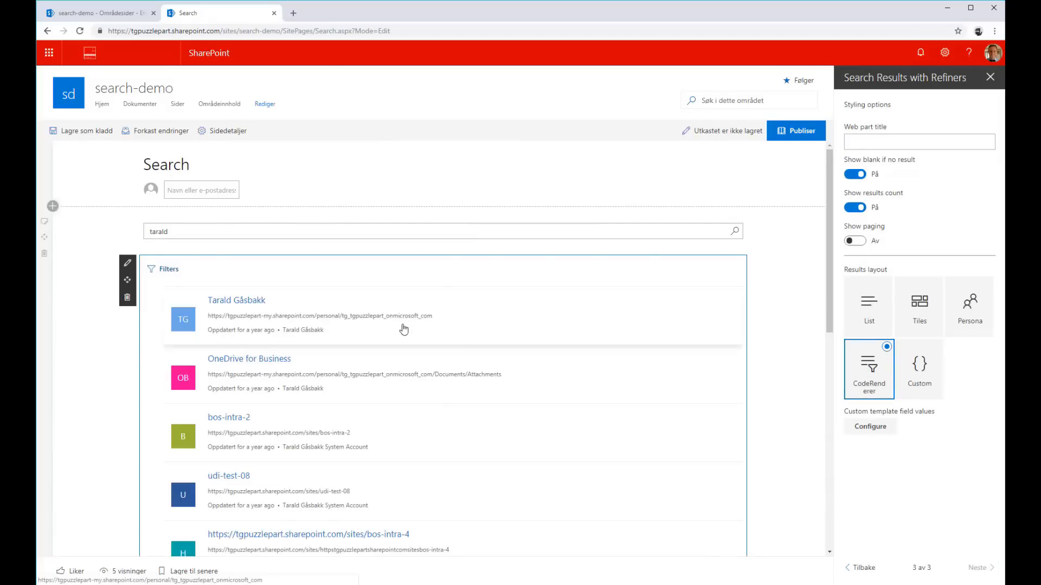
scroll(343, 430, down, 2)
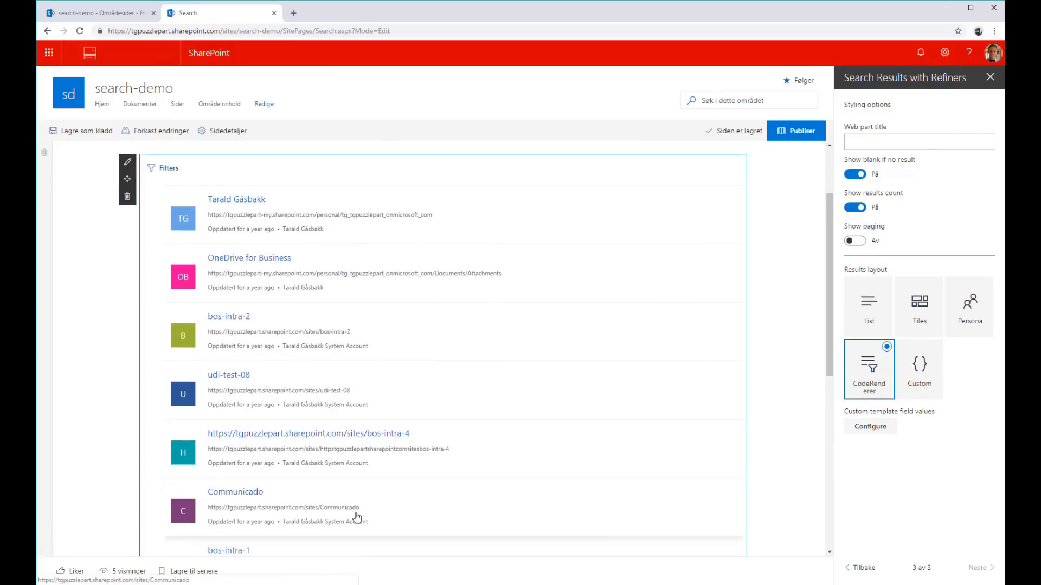
click(791, 234)
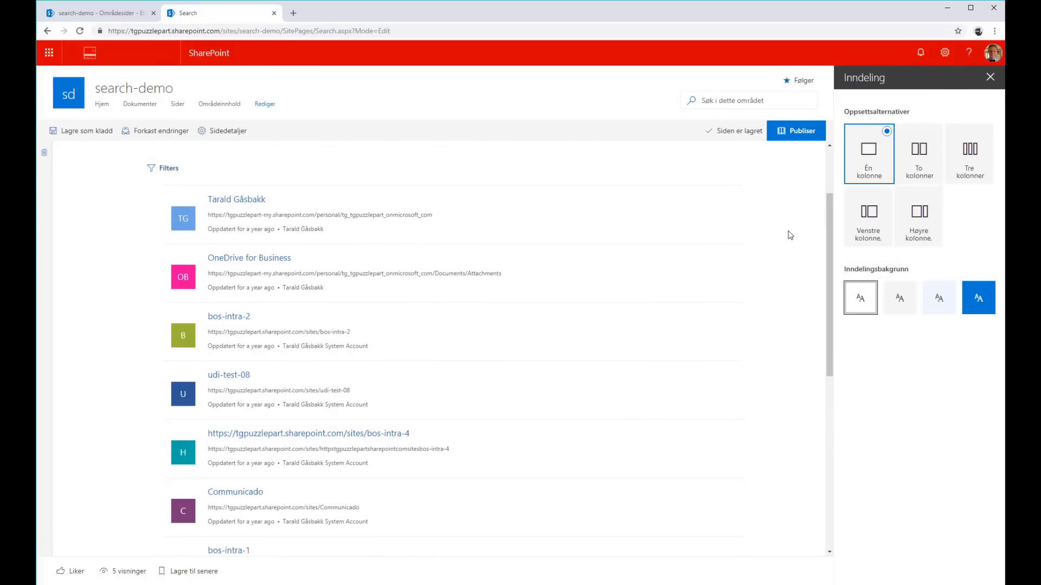
scroll(790, 234, up, 2)
click(781, 237)
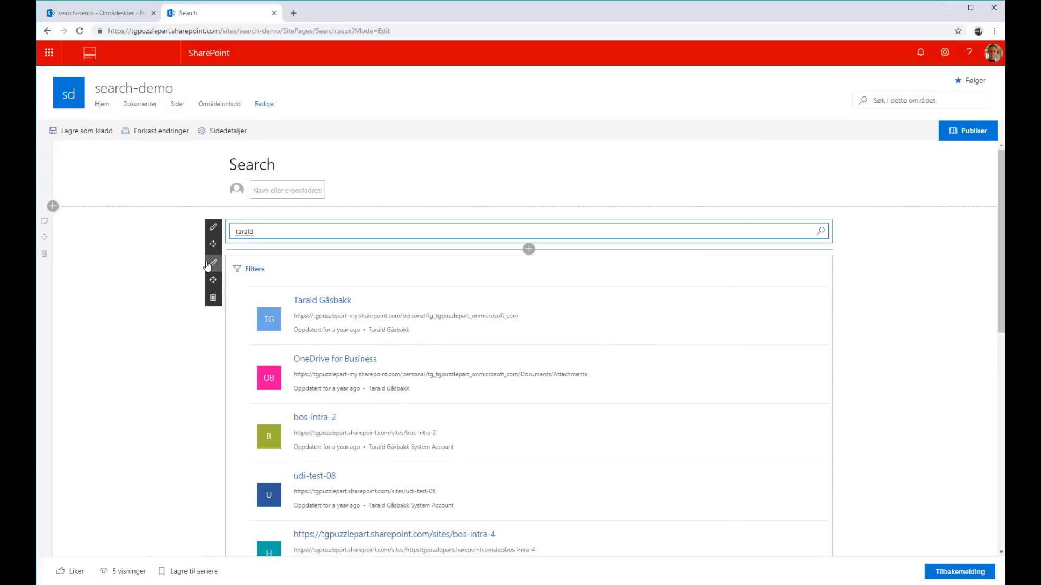
Map the Subheader custom template field to the Filename search property in the Search Results with Refiners web part and save it
click(212, 264)
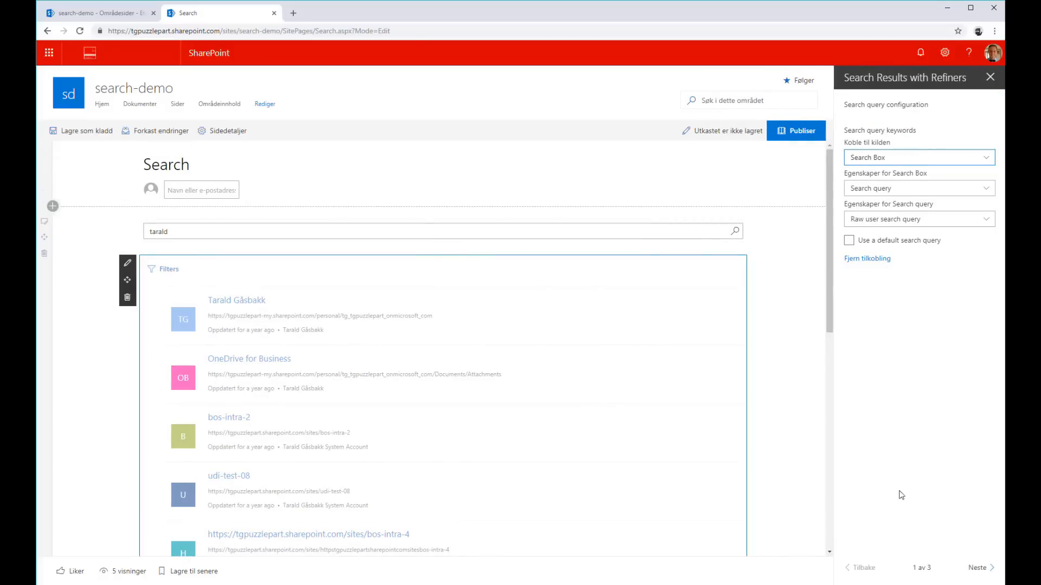
click(984, 567)
click(984, 568)
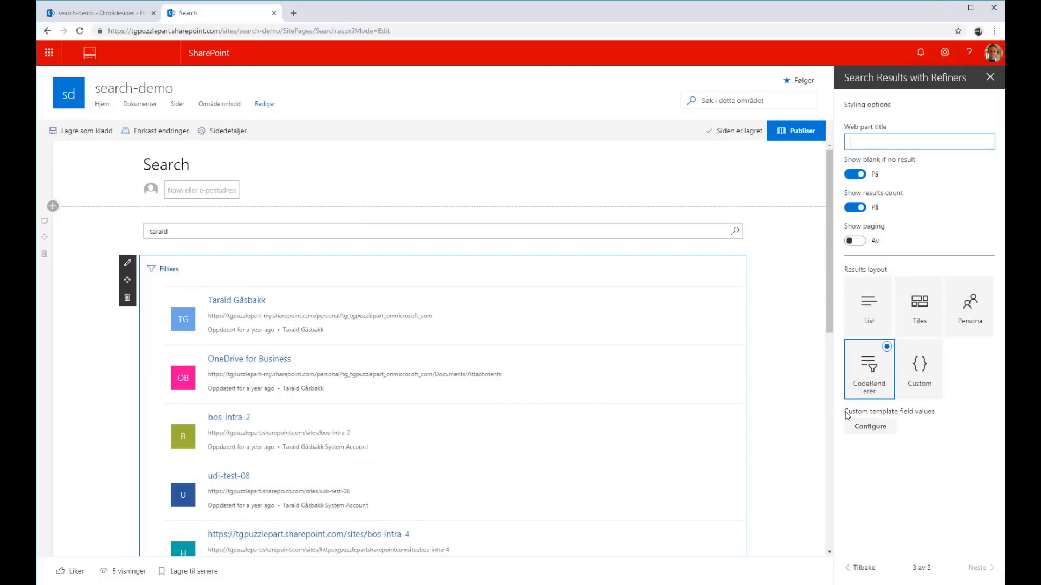
click(871, 427)
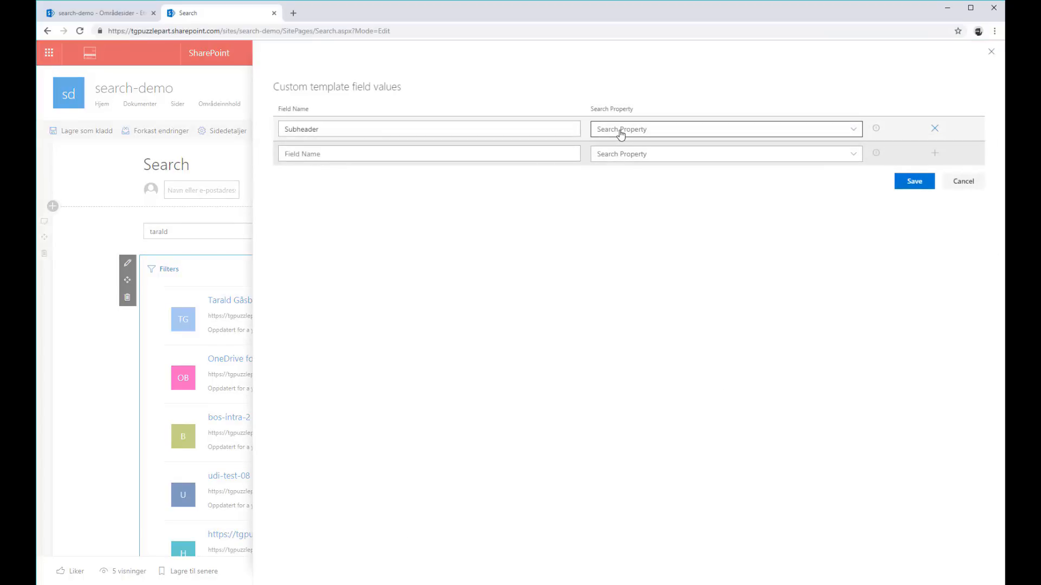
click(621, 133)
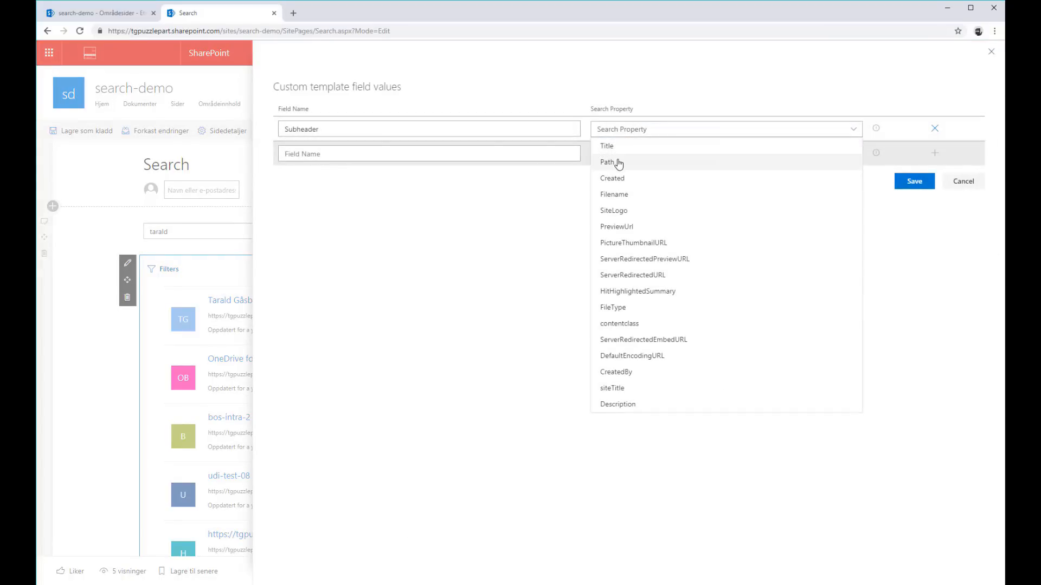
click(476, 132)
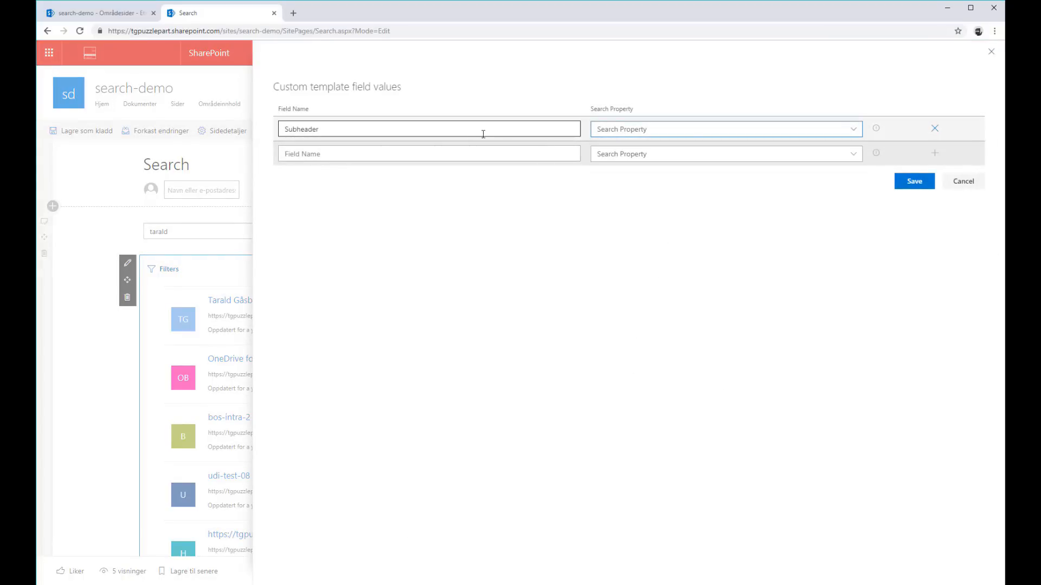
click(688, 133)
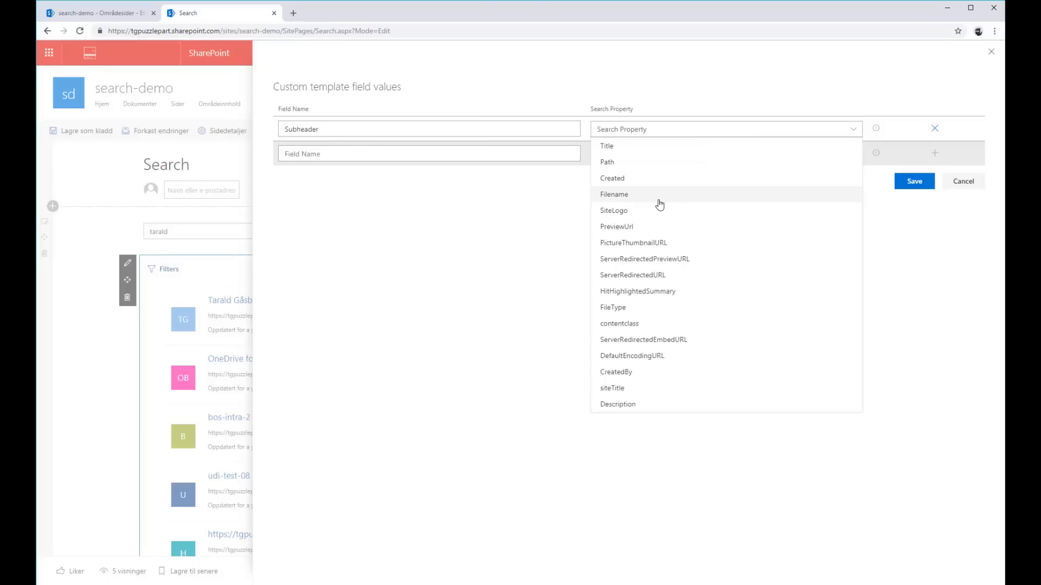
click(659, 204)
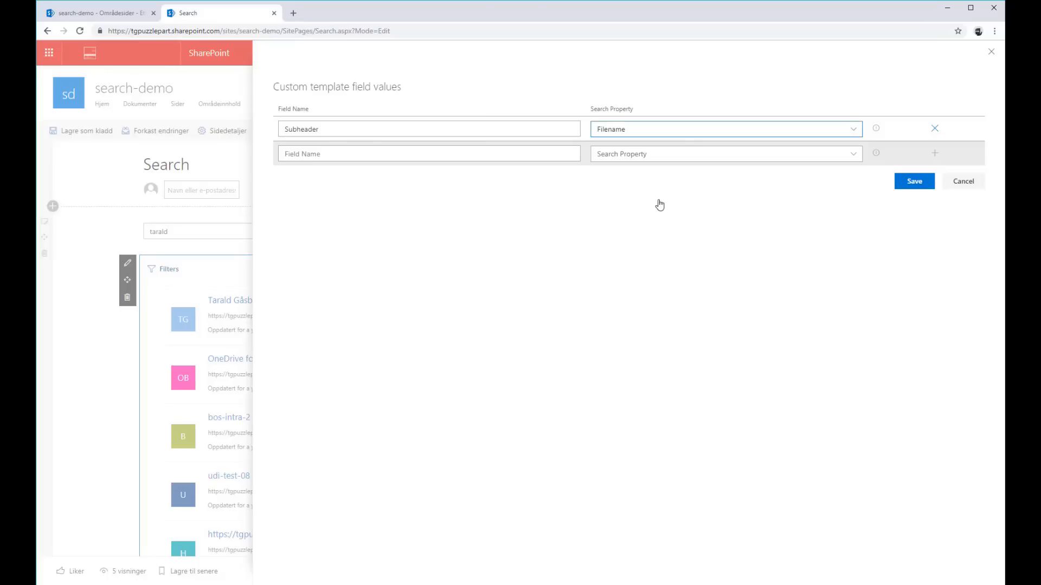
click(915, 182)
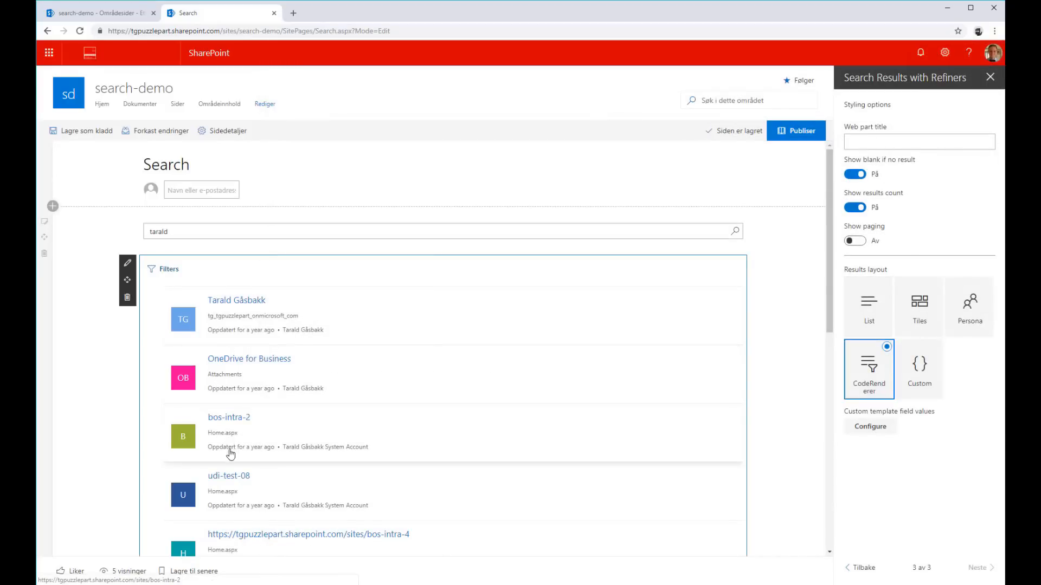
Change the Subheader template field's search property to FileType, save, and look through the re-rendered results
click(870, 427)
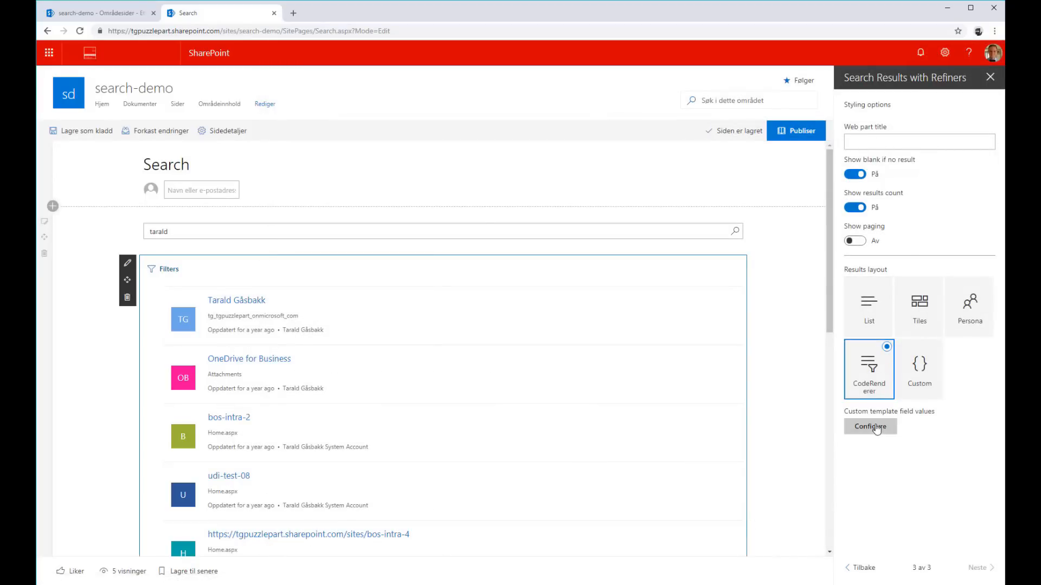
click(660, 132)
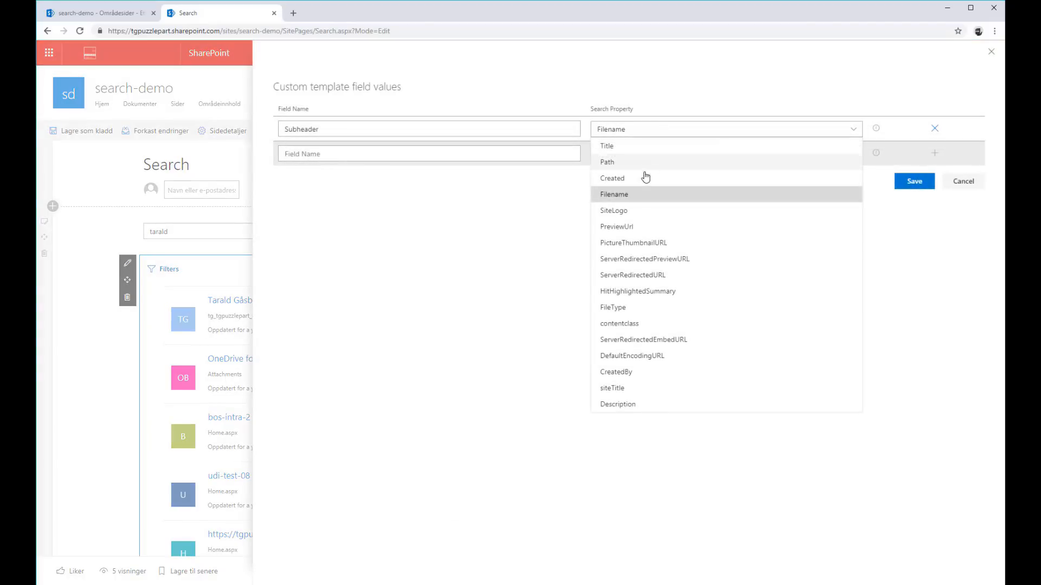
click(613, 309)
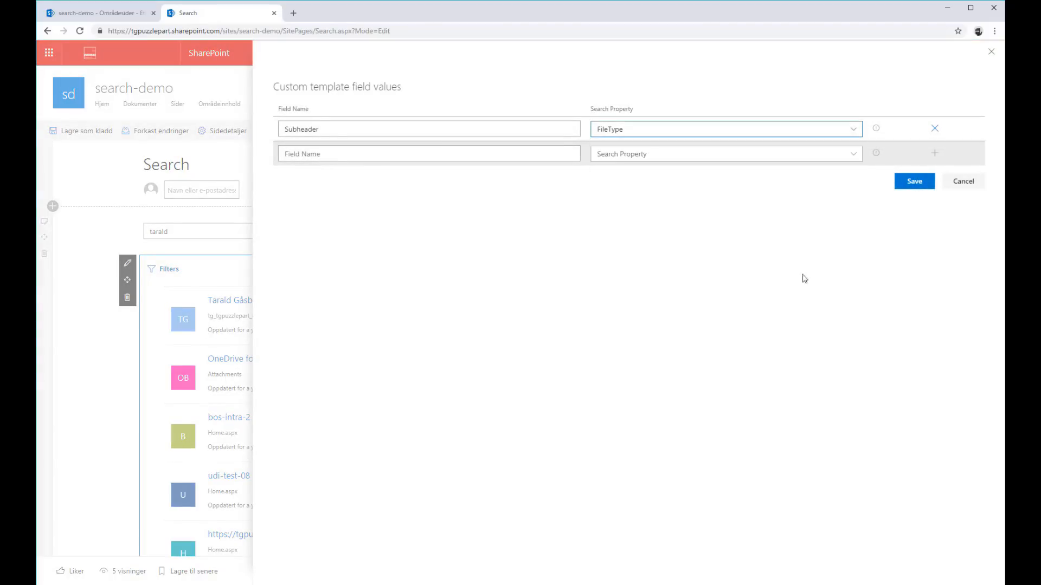
click(912, 187)
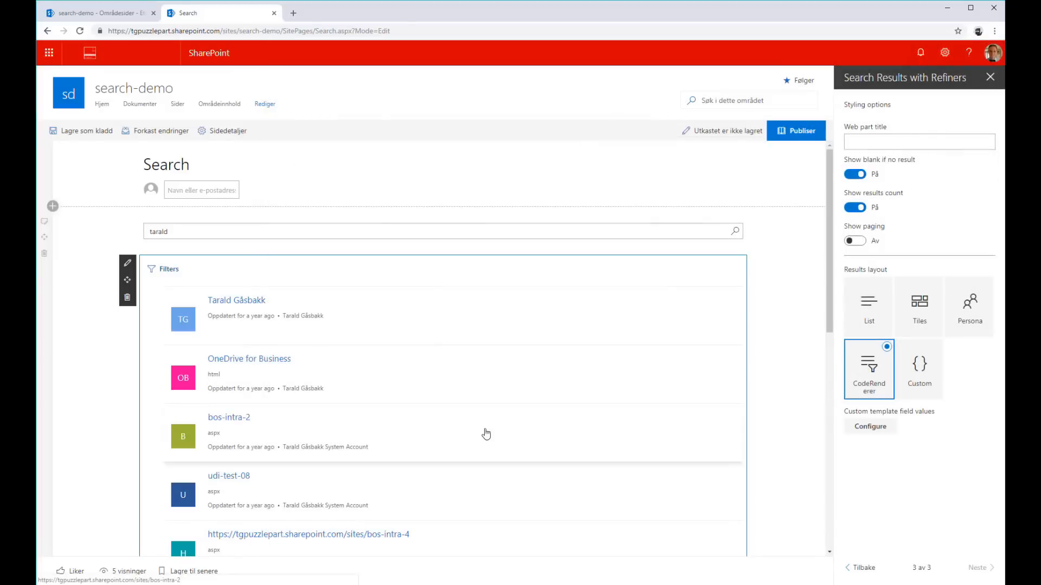
scroll(230, 488, down, 1)
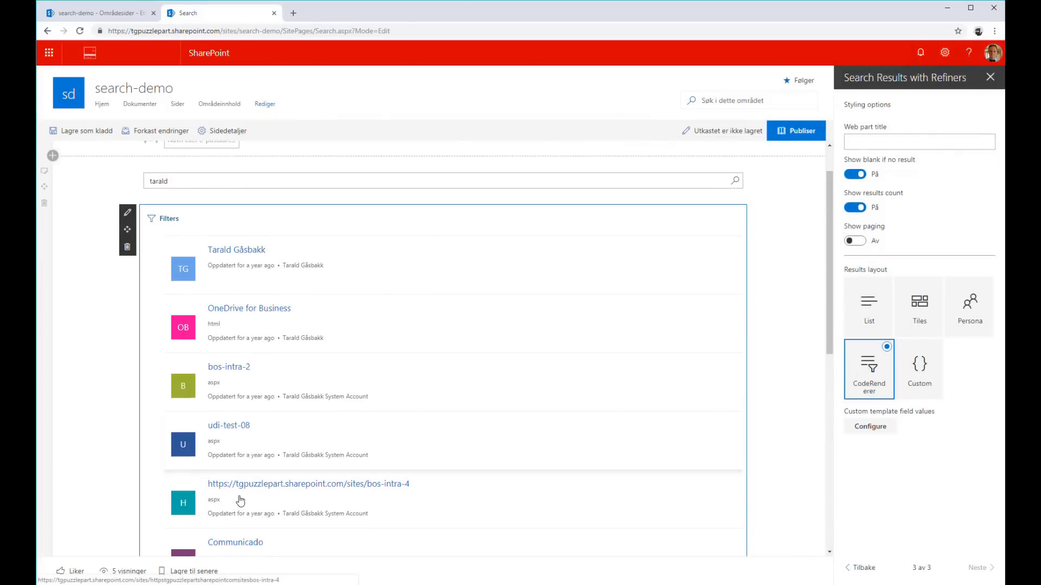
scroll(274, 462, up, 1)
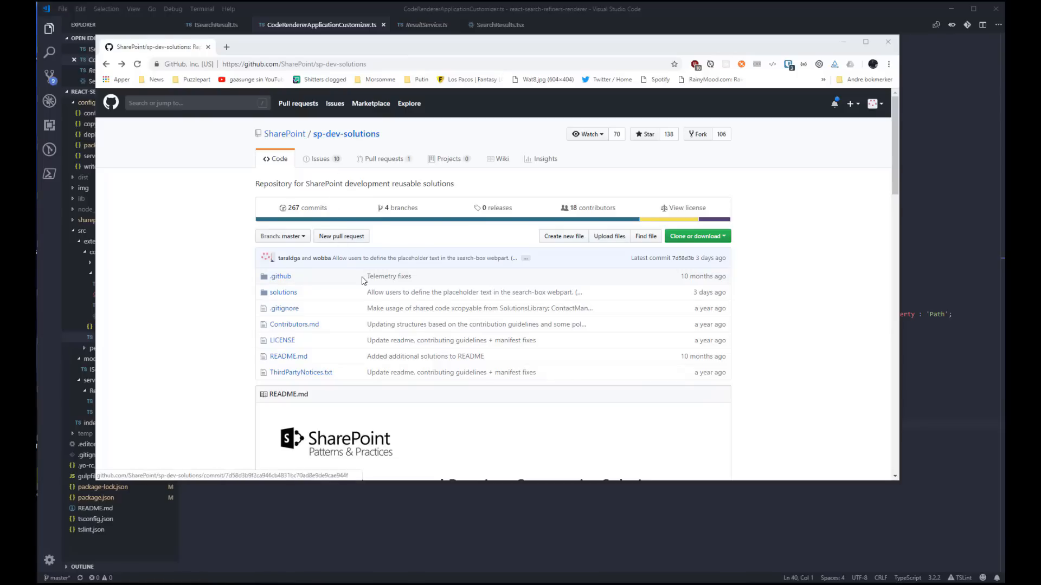
In the sp-dev-solutions repository on GitHub, open the ModernSearch folder inside solutions
click(293, 295)
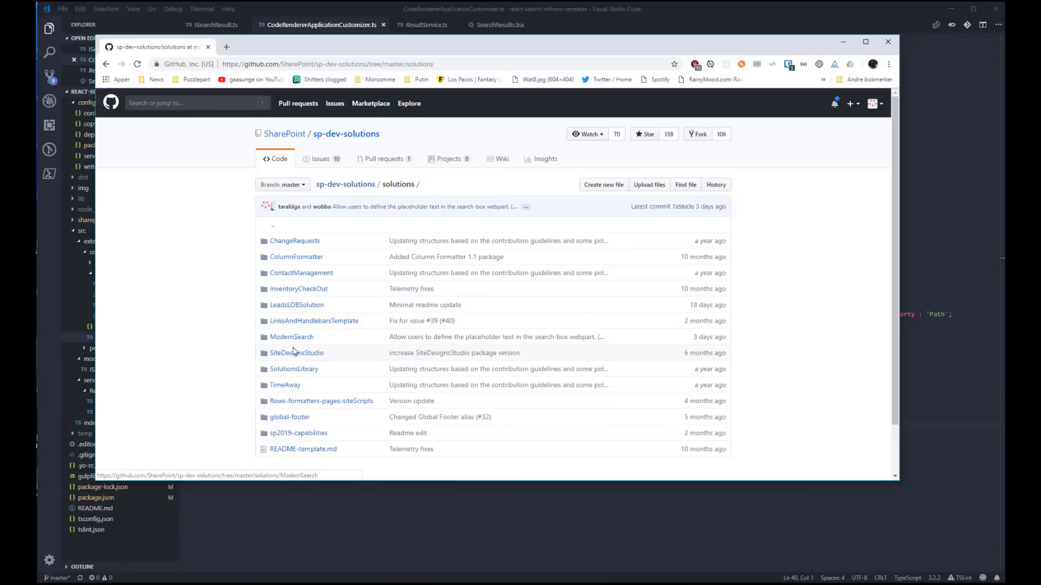
click(293, 340)
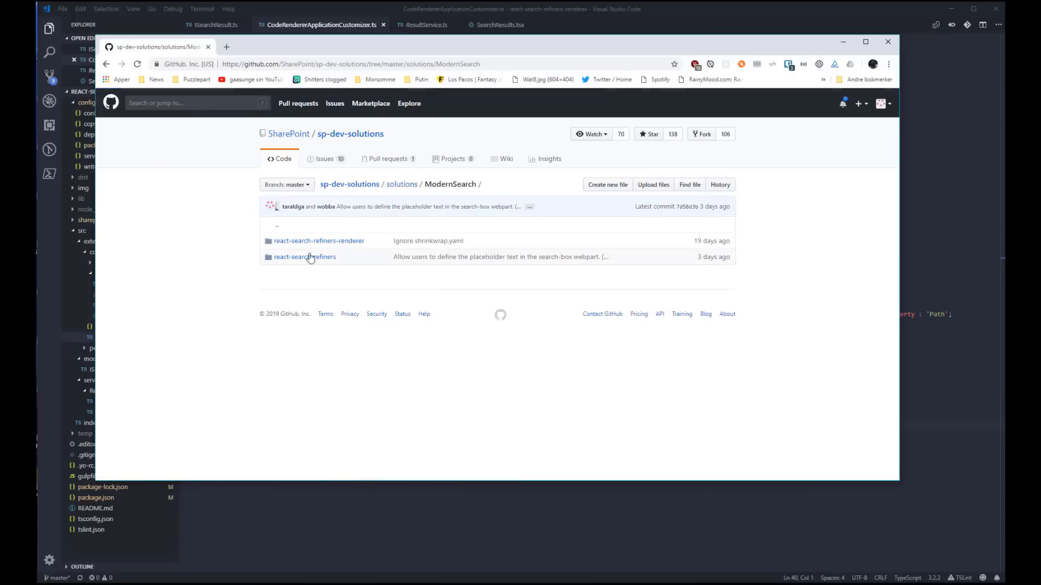